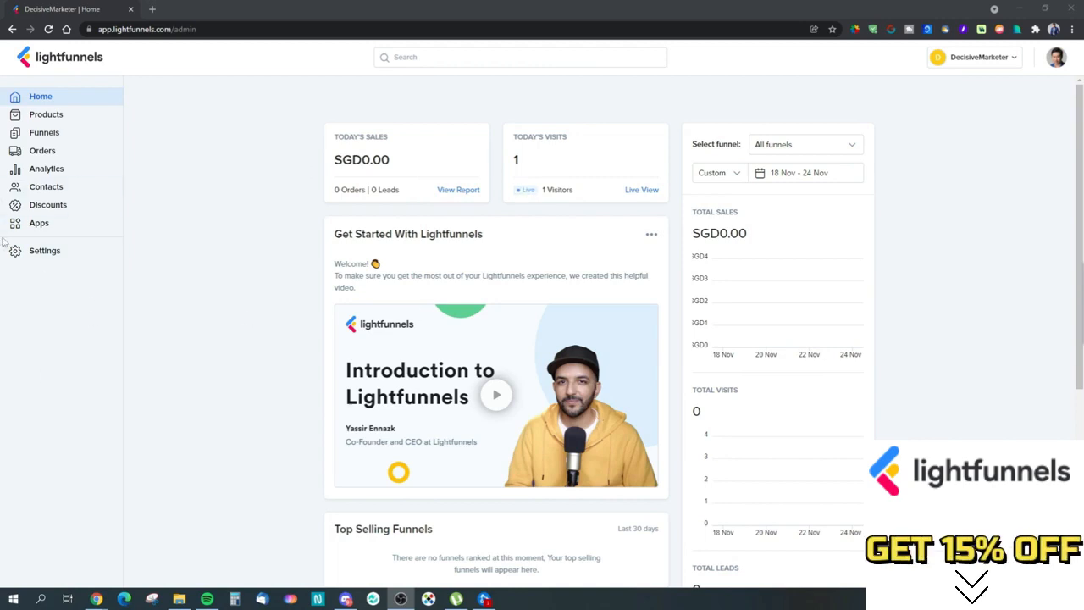
- Open the account settings and review the General details and the Default Template section
left_click(25, 254)
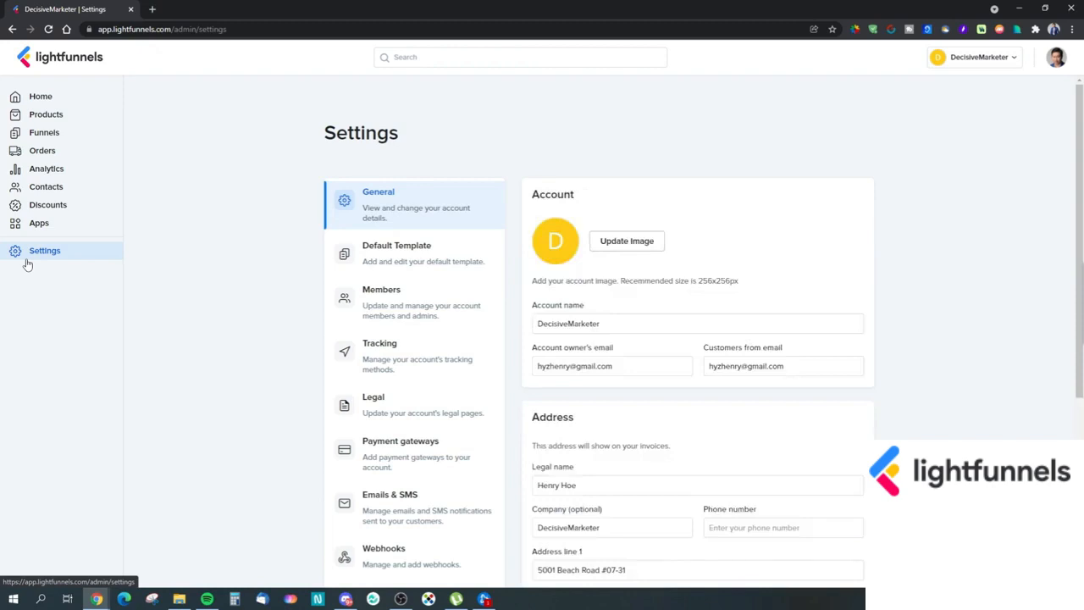
scroll(398, 355, "down", 3)
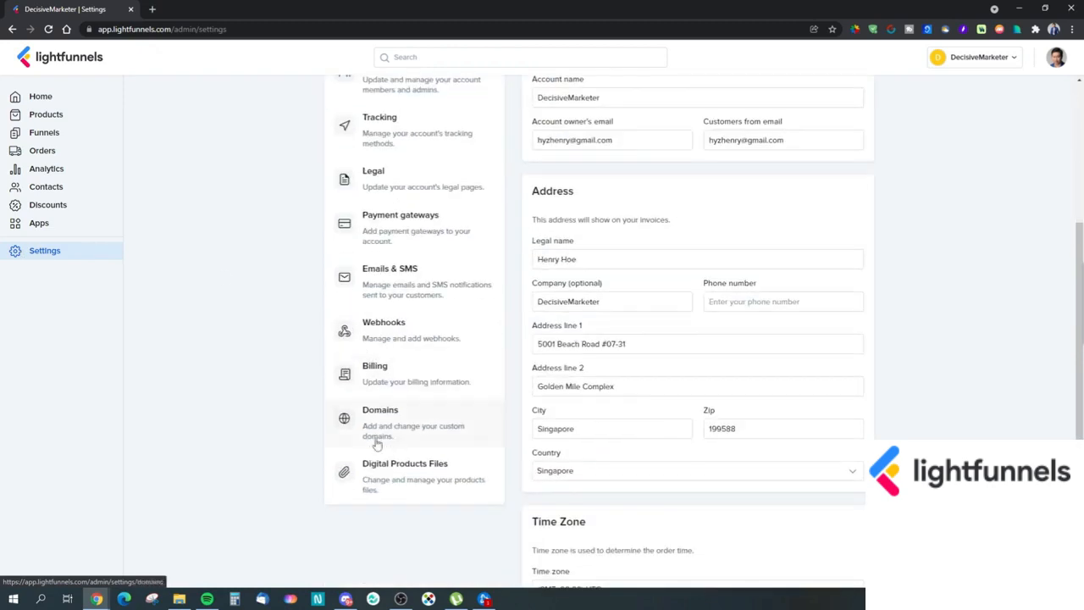
scroll(360, 373, "up", 2)
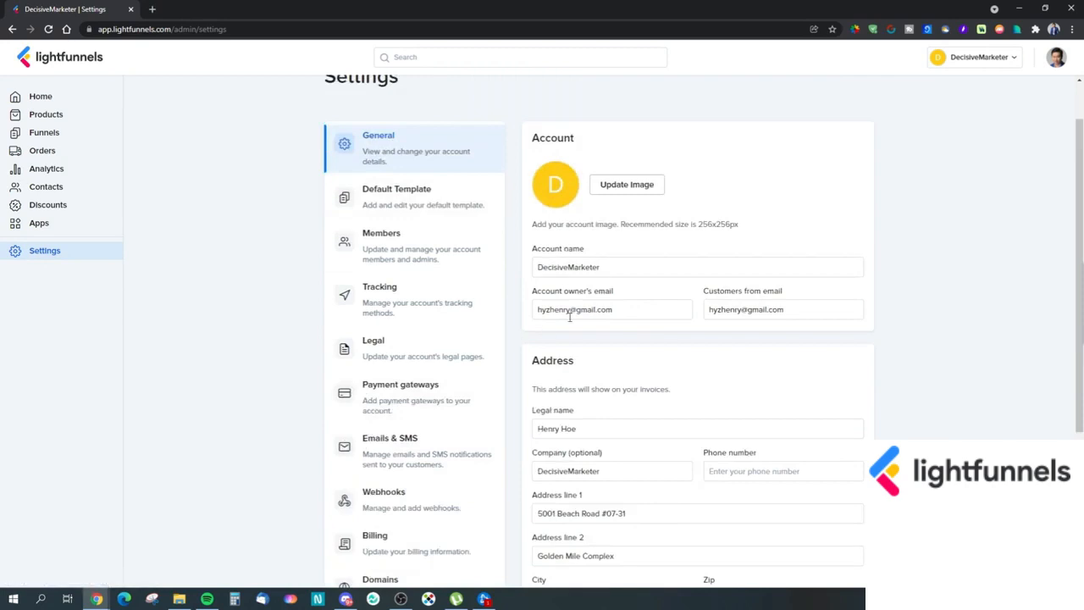
left_click(426, 205)
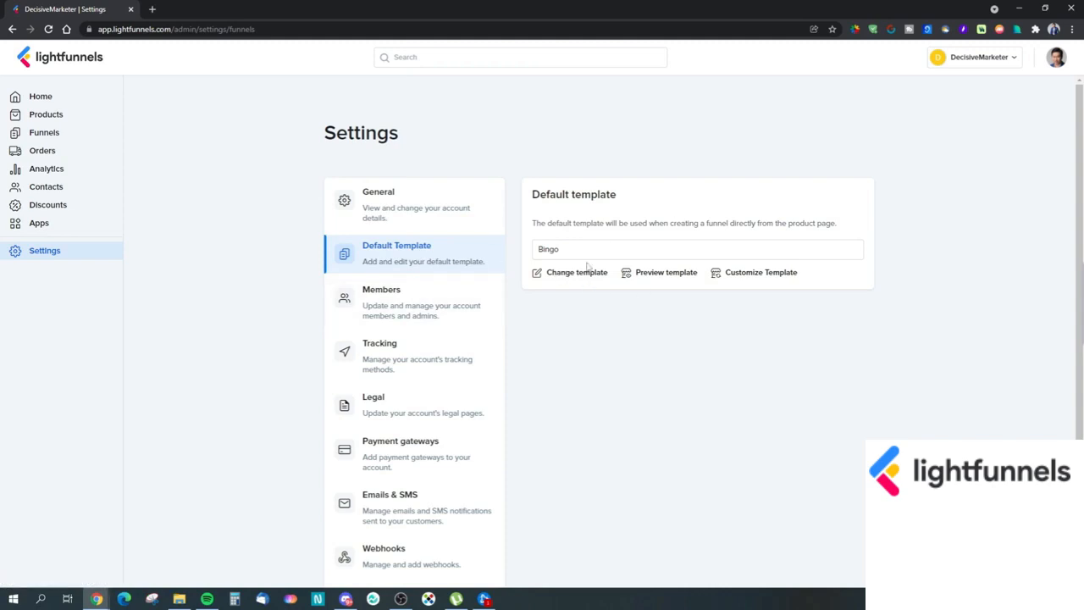
- Review the Members section and the Tracking section's Google Analytics and pixel options
left_click(435, 307)
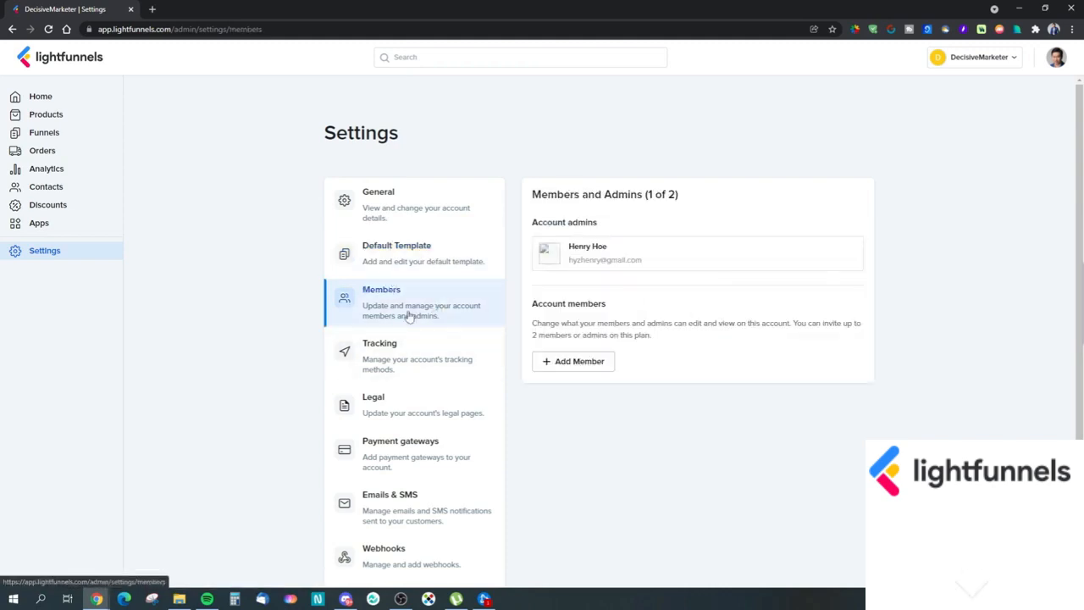
scroll(409, 317, "down", 1)
scroll(409, 317, "down", 1)
left_click(397, 240)
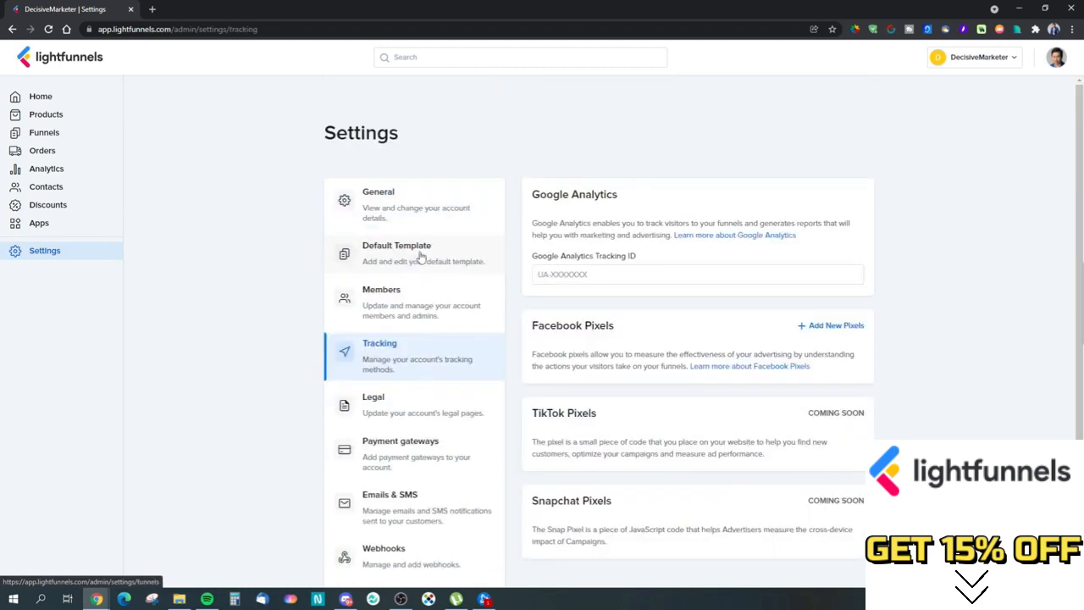
scroll(424, 348, "down", 2)
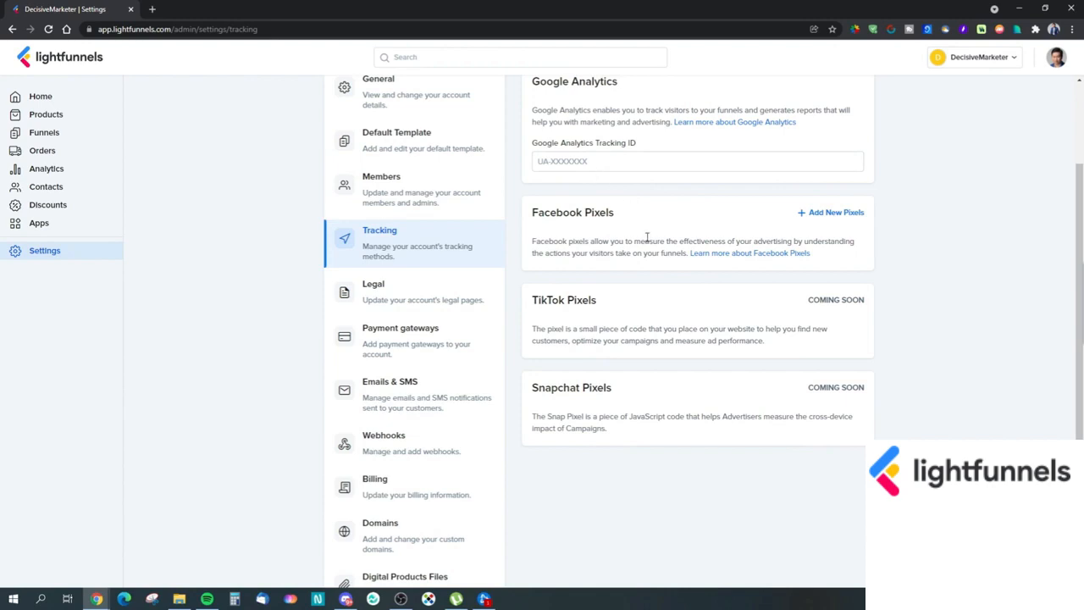
- Review the Legal settings for the refund policy, privacy policy and terms of service
left_click(382, 304)
scroll(615, 414, "down", 3)
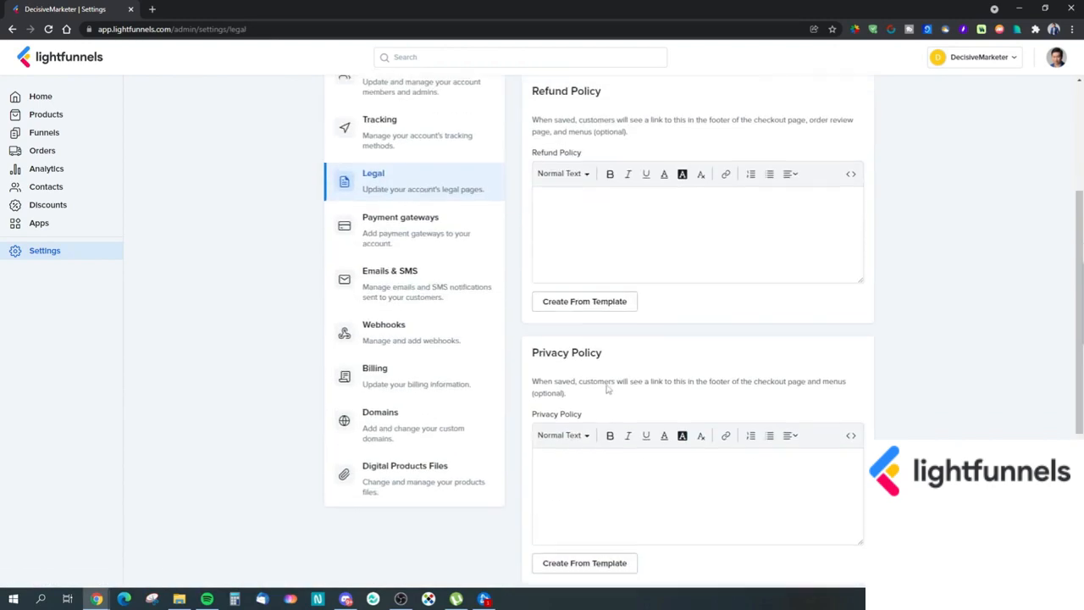
scroll(606, 388, "up", 2)
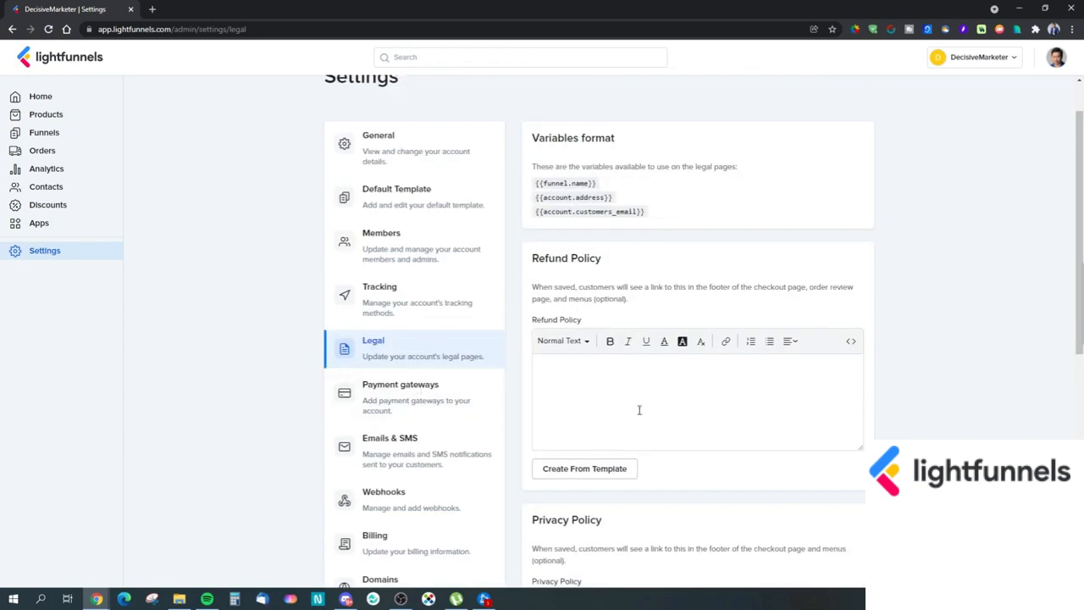
scroll(622, 412, "down", 3)
scroll(624, 414, "up", 2)
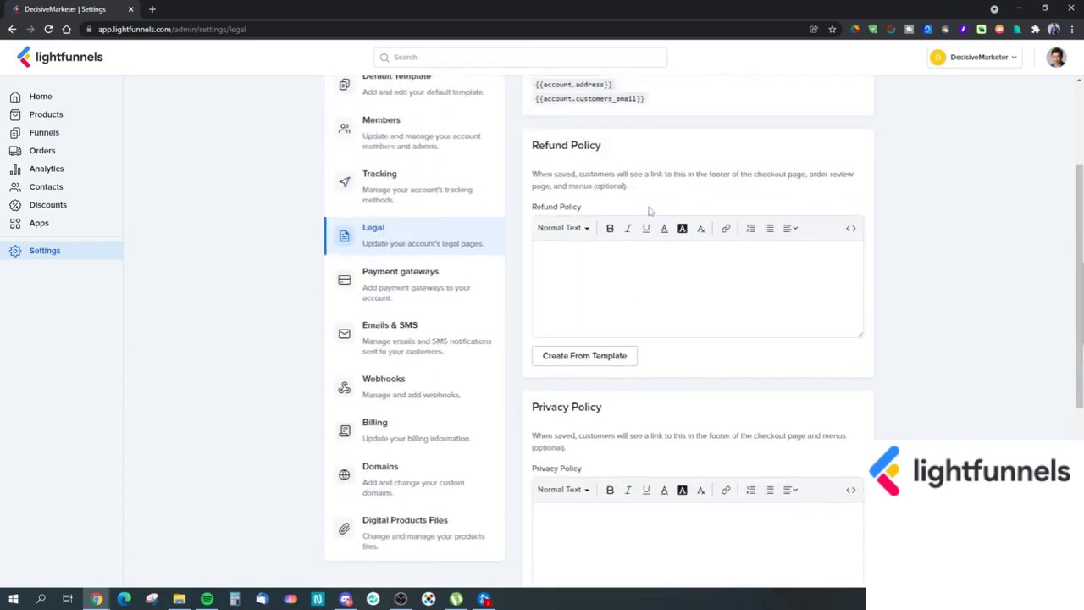
scroll(602, 307, "down", 2)
scroll(557, 340, "down", 2)
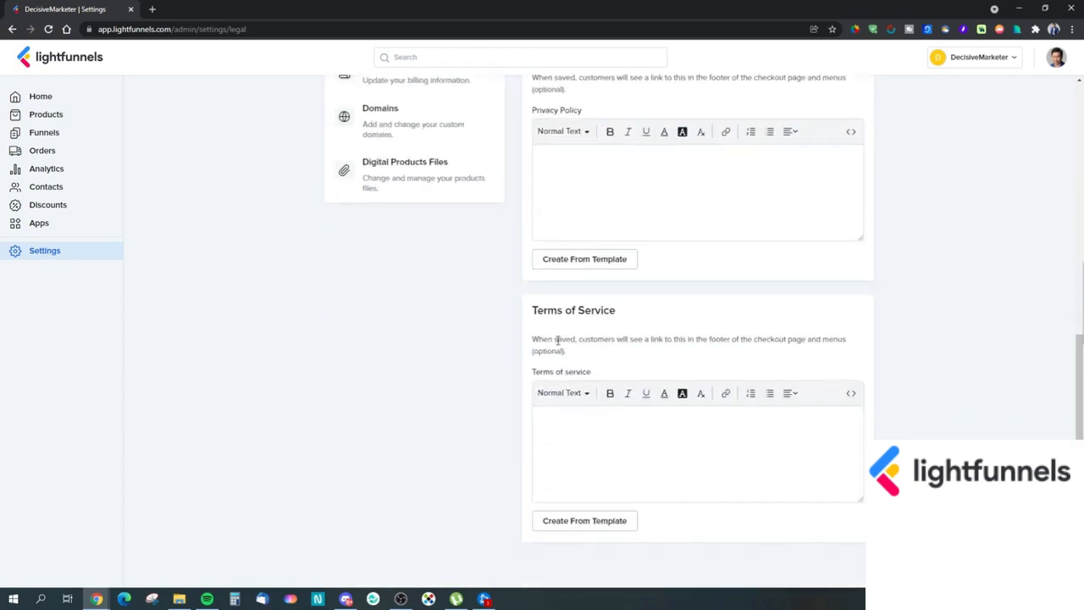
scroll(560, 341, "up", 4)
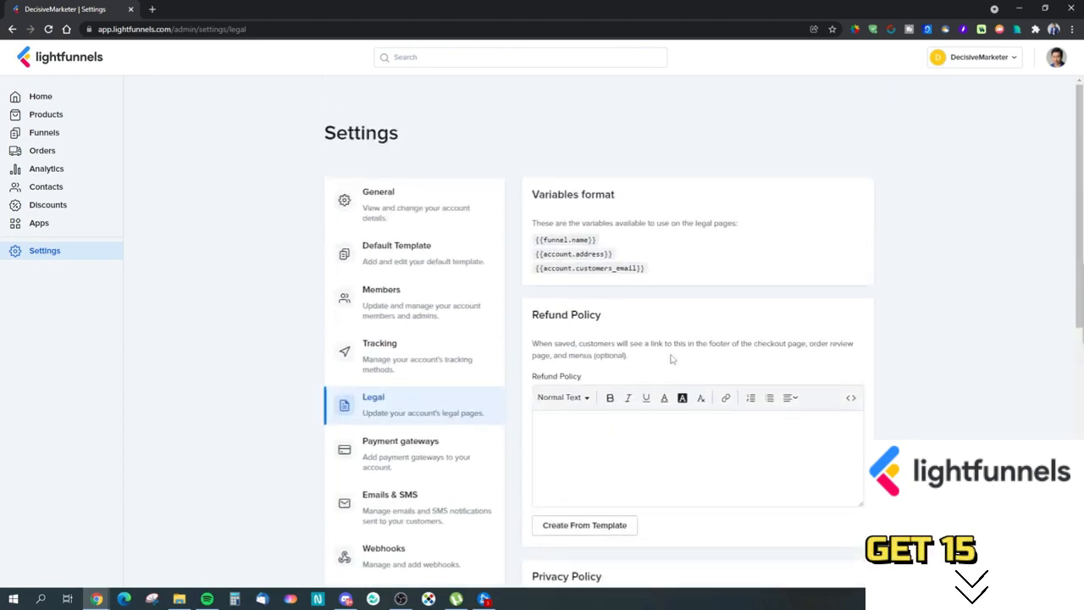
- Try the Refund Policy editor's code view, return to the normal editor, and look over the remaining legal page editors
scroll(692, 356, "down", 1)
scroll(714, 353, "up", 1)
left_click(850, 397)
left_click(849, 403)
left_click(819, 470)
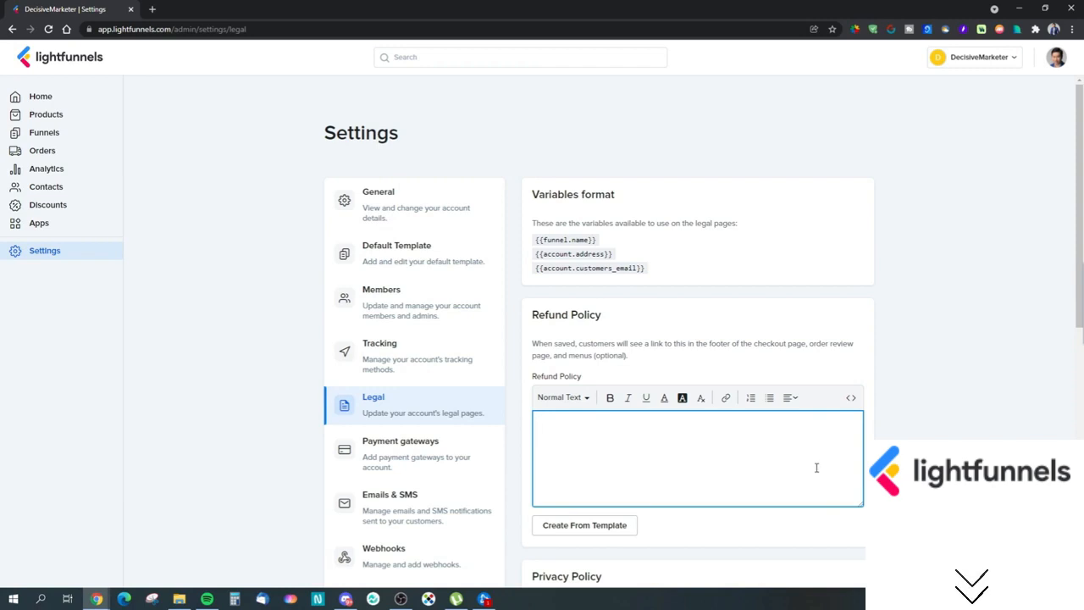
scroll(805, 466, "down", 3)
scroll(728, 457, "down", 2)
scroll(699, 461, "up", 2)
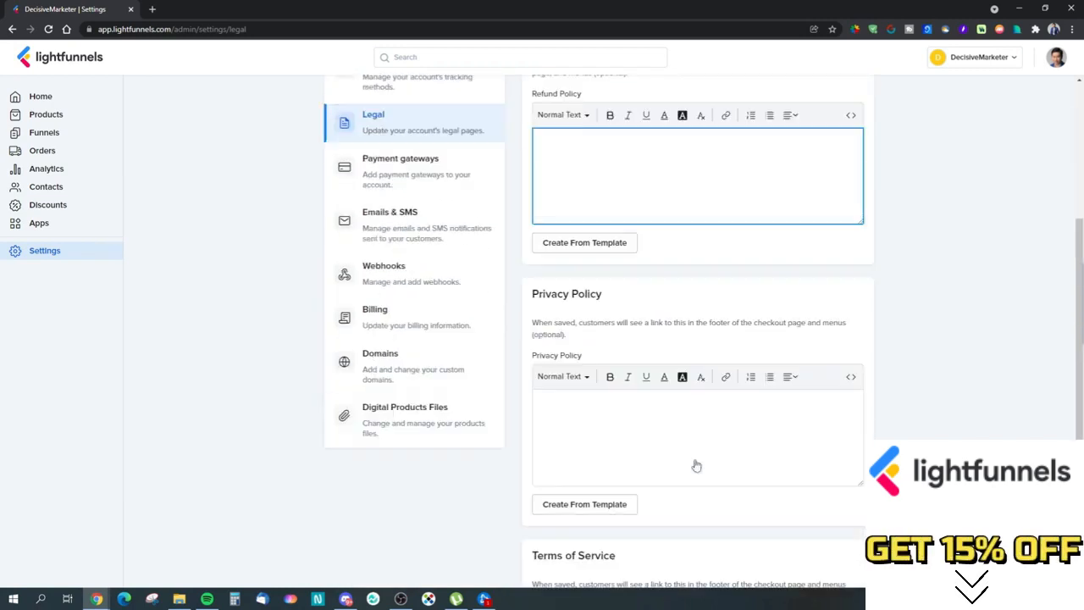
- Open the Payment gateways settings and look over the currency and gateway sections
left_click(436, 186)
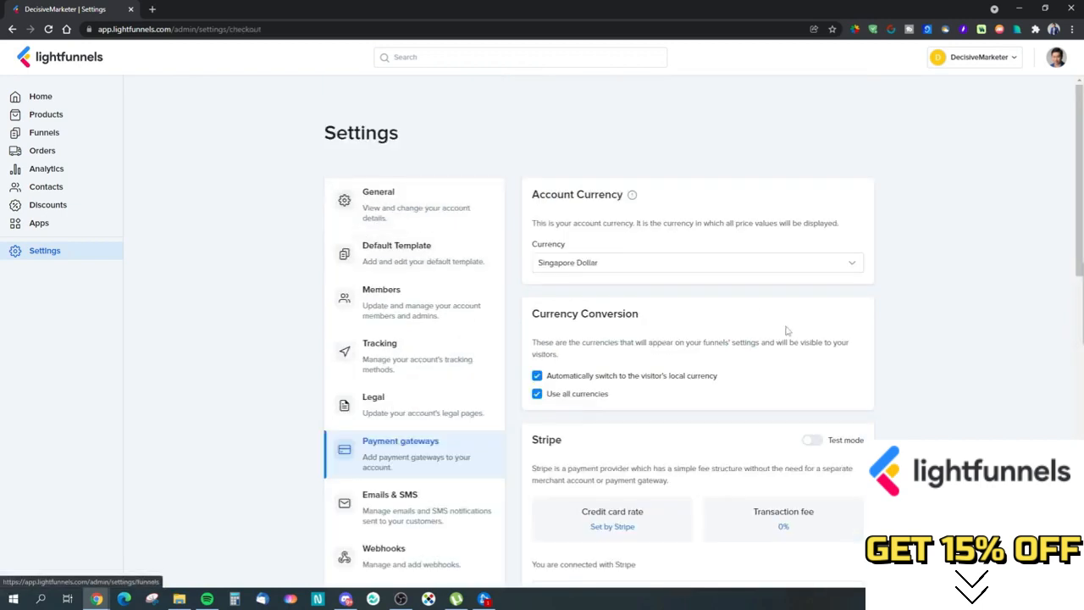
scroll(804, 338, "down", 3)
scroll(847, 331, "up", 3)
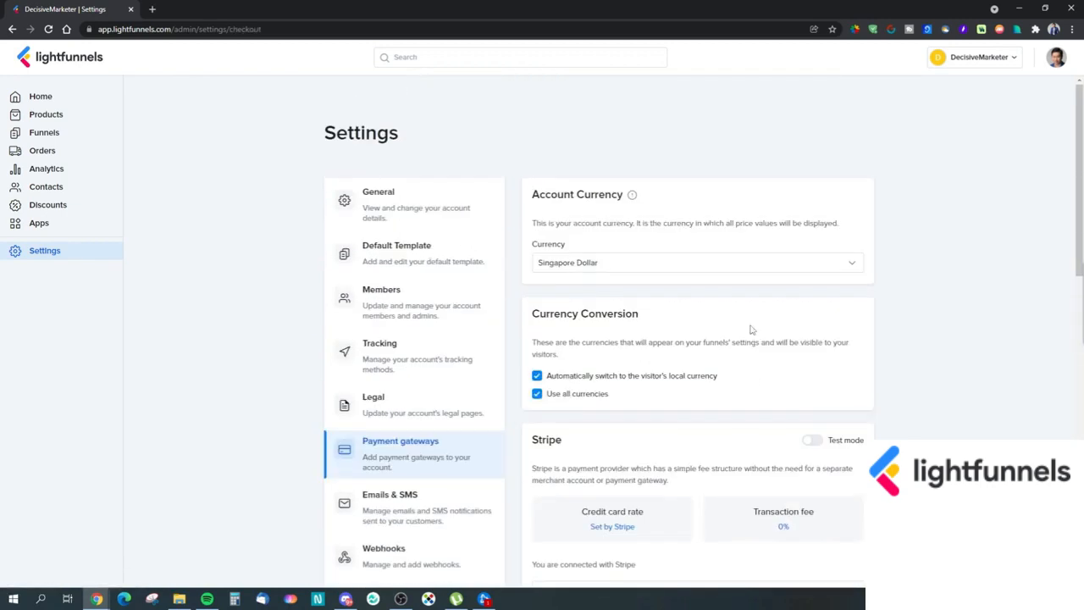
- Turn off Use all currencies, keeping automatic switching to the visitor's local currency enabled
left_click(537, 393)
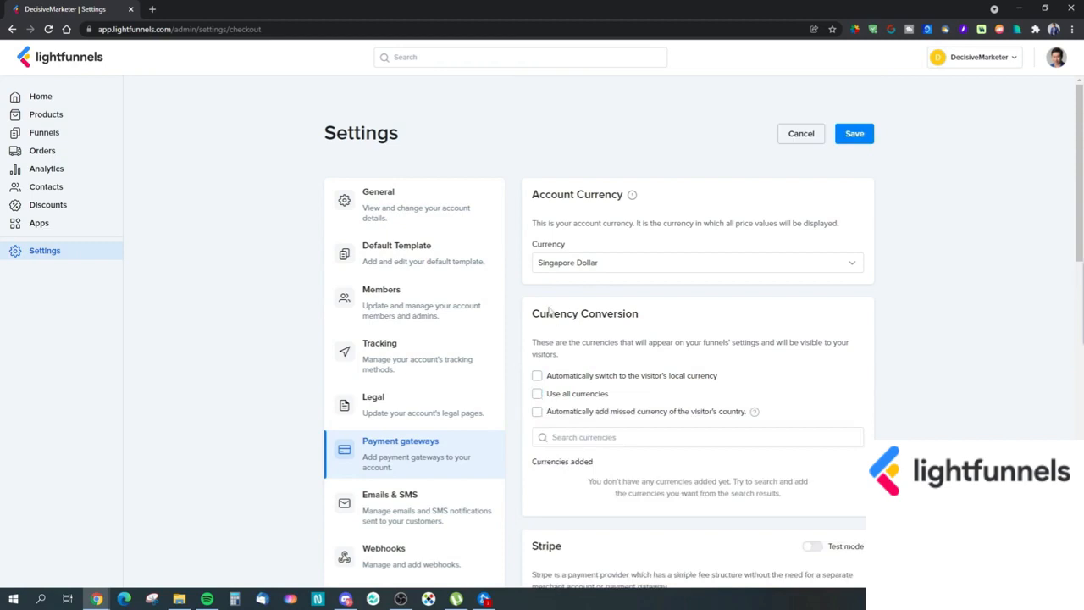
left_click_drag(532, 314, 656, 319)
left_click(656, 319)
left_click(537, 375)
- Search the conversion currencies for "usd" and add United States Dollar (USD) to the list
left_click(612, 436)
scroll(637, 383, "down", 5)
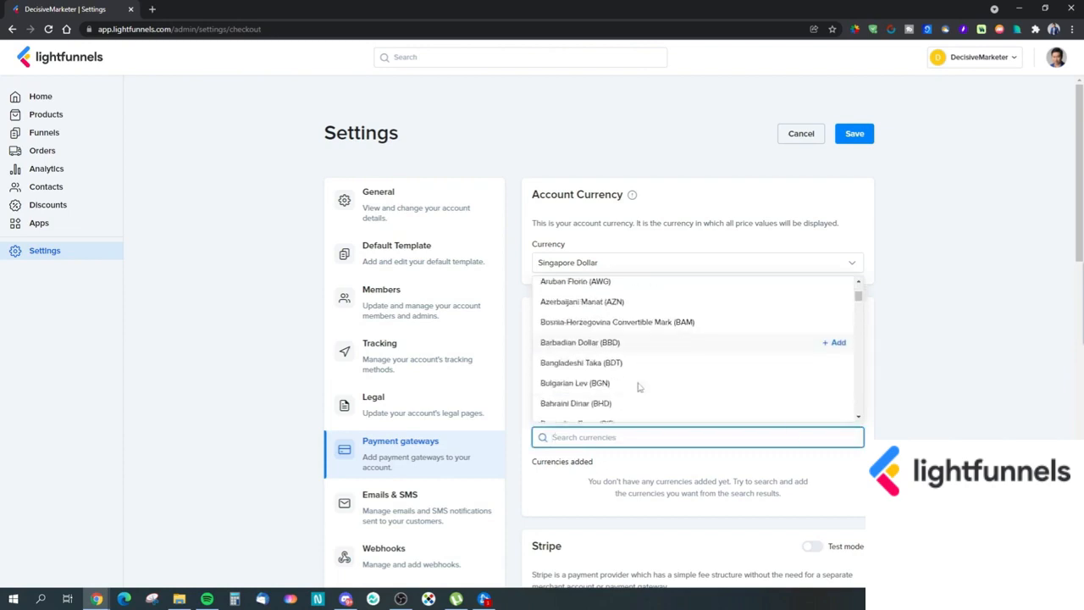
scroll(636, 385, "down", 4)
type("usd")
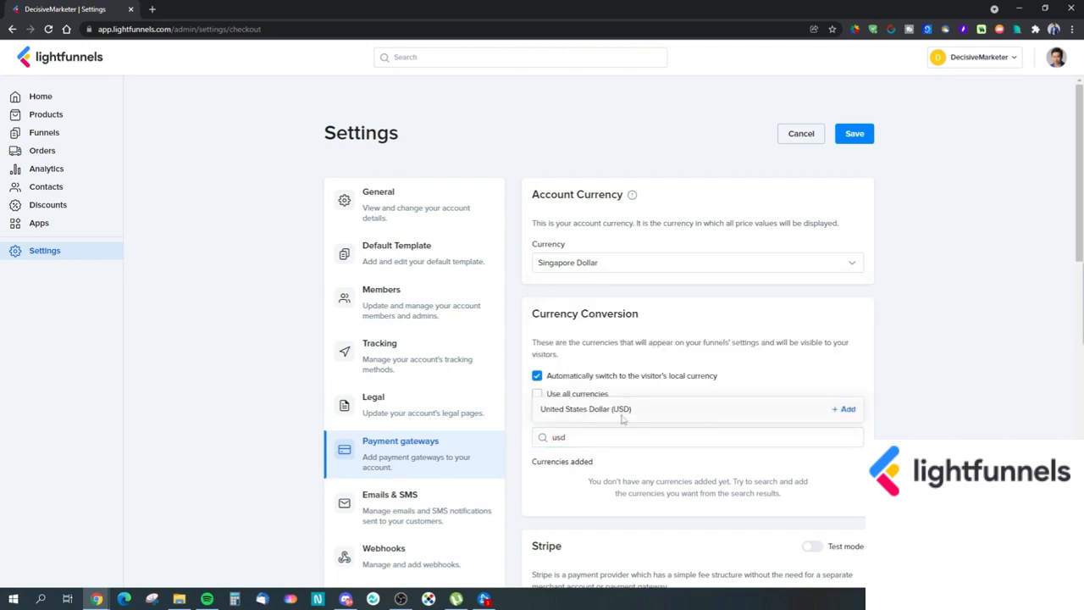
left_click(847, 411)
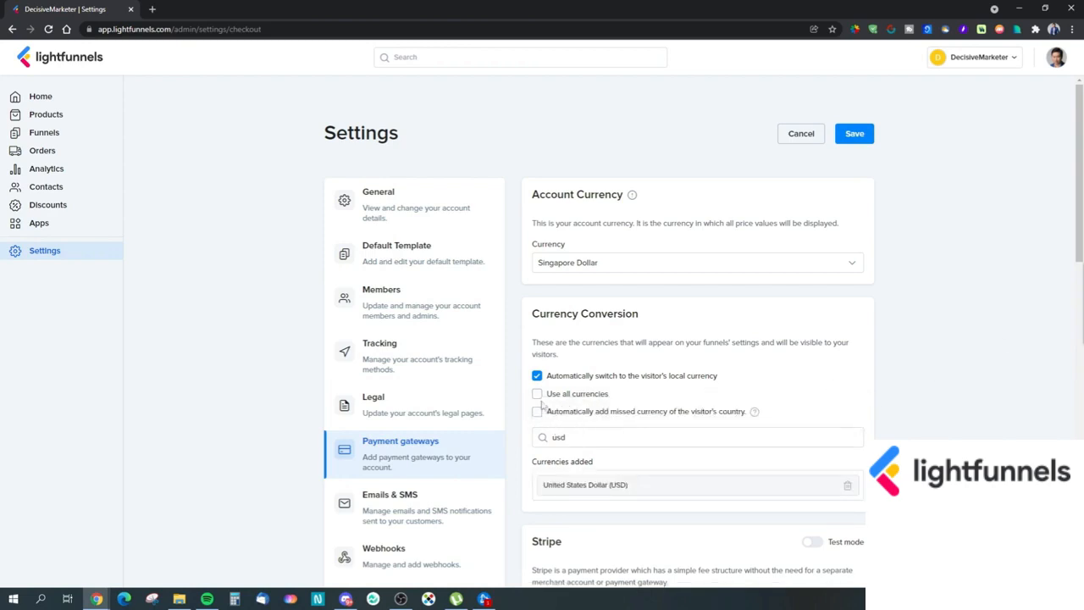
- Remove United States Dollar (USD) from the added currencies and clear the currency search
left_click(581, 442)
left_click(847, 484)
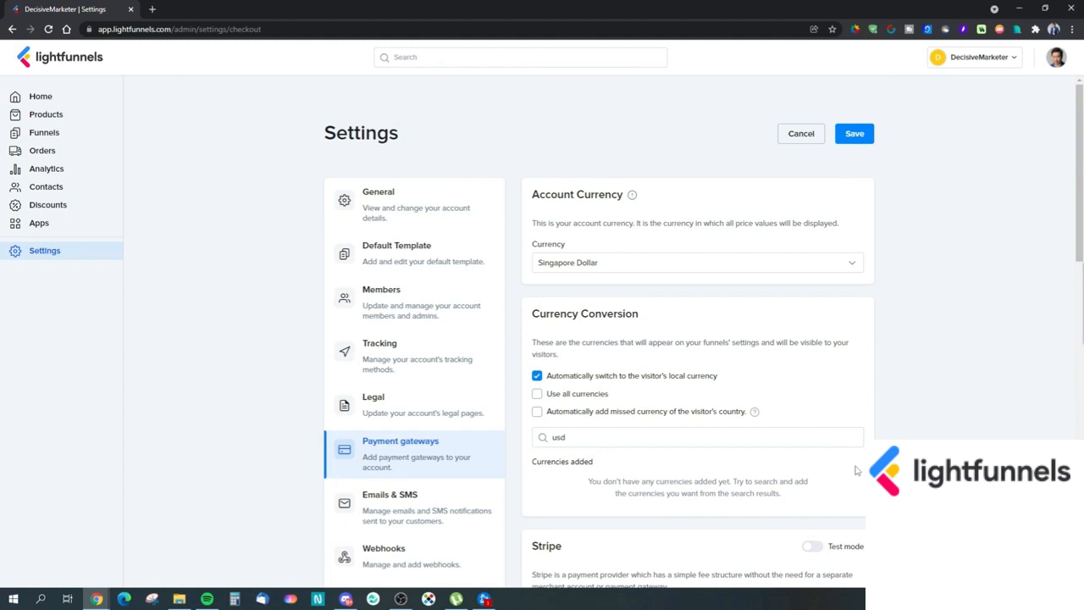
left_click(606, 437)
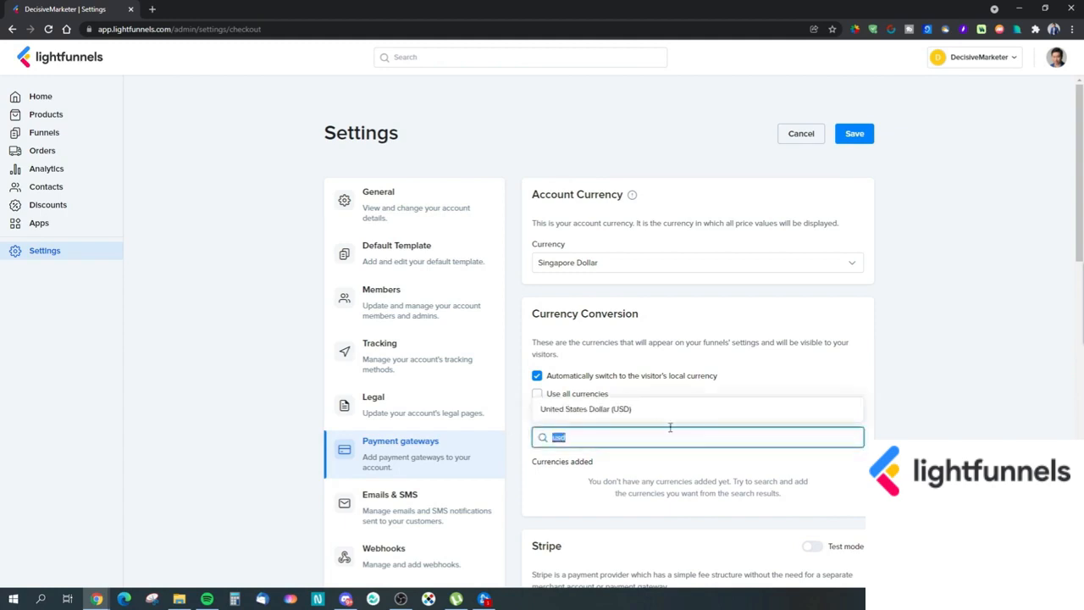
key("BackSpace")
left_click(996, 336)
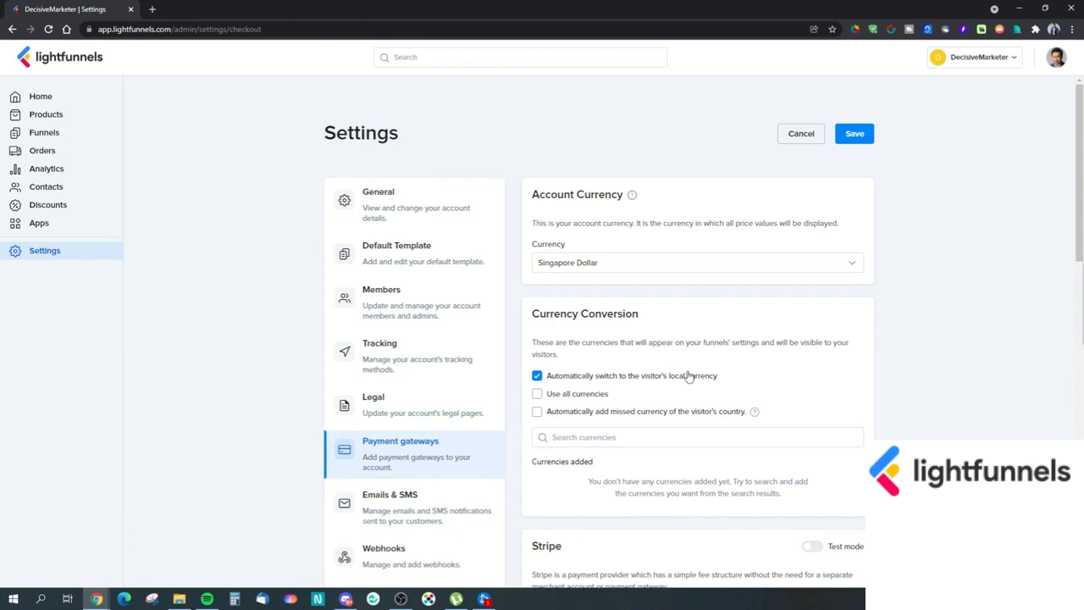
- Try automatically adding the missed currency of the visitor's country, and re-enable Use all currencies
left_click(538, 412)
left_click(538, 413)
mouse_move(751, 413)
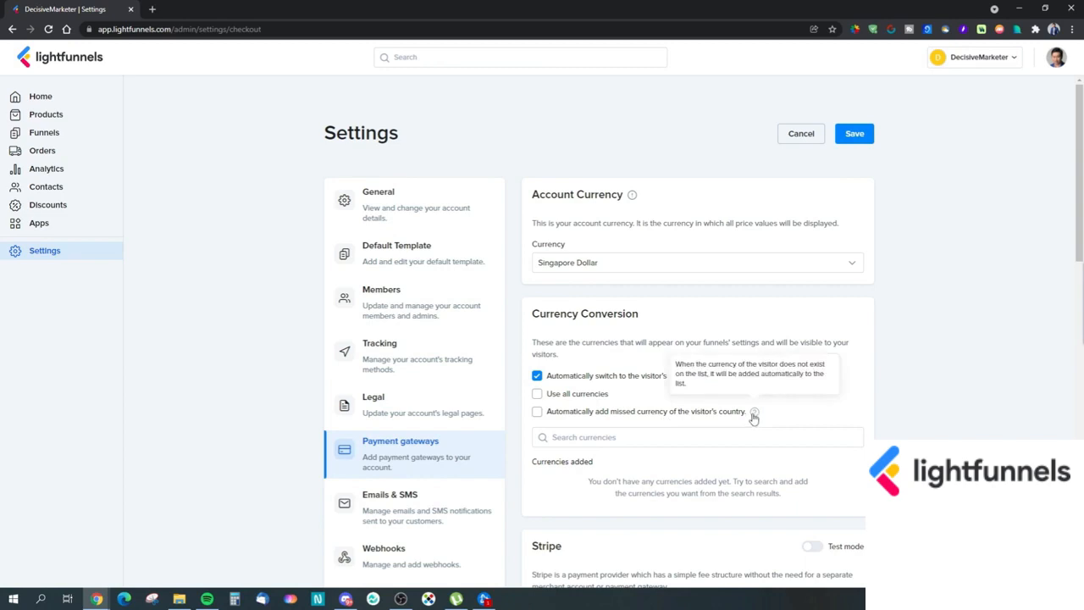
left_click(536, 412)
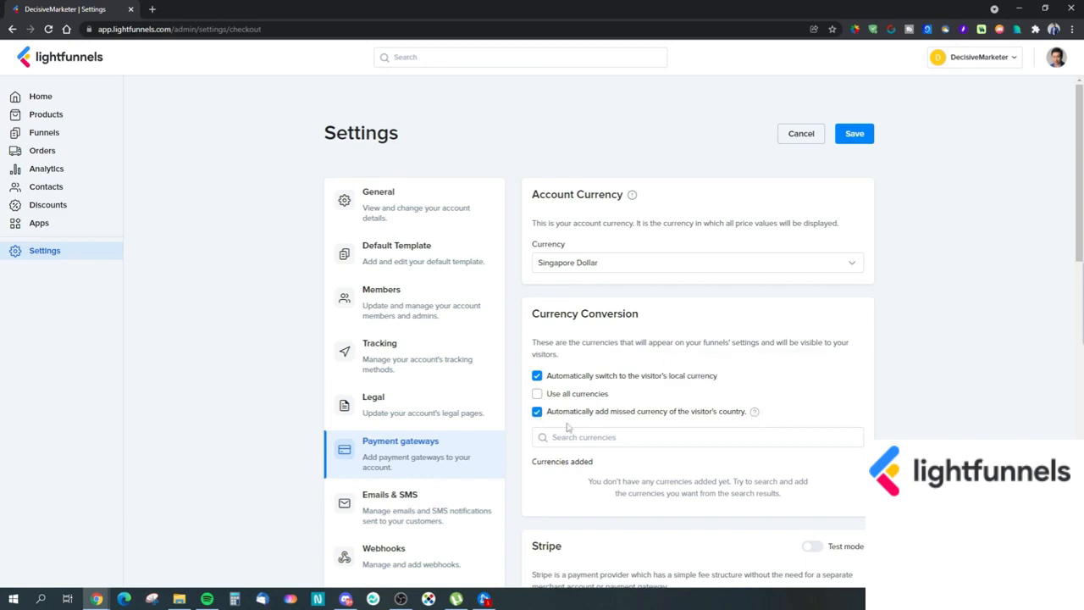
left_click(581, 440)
left_click(537, 412)
left_click(537, 394)
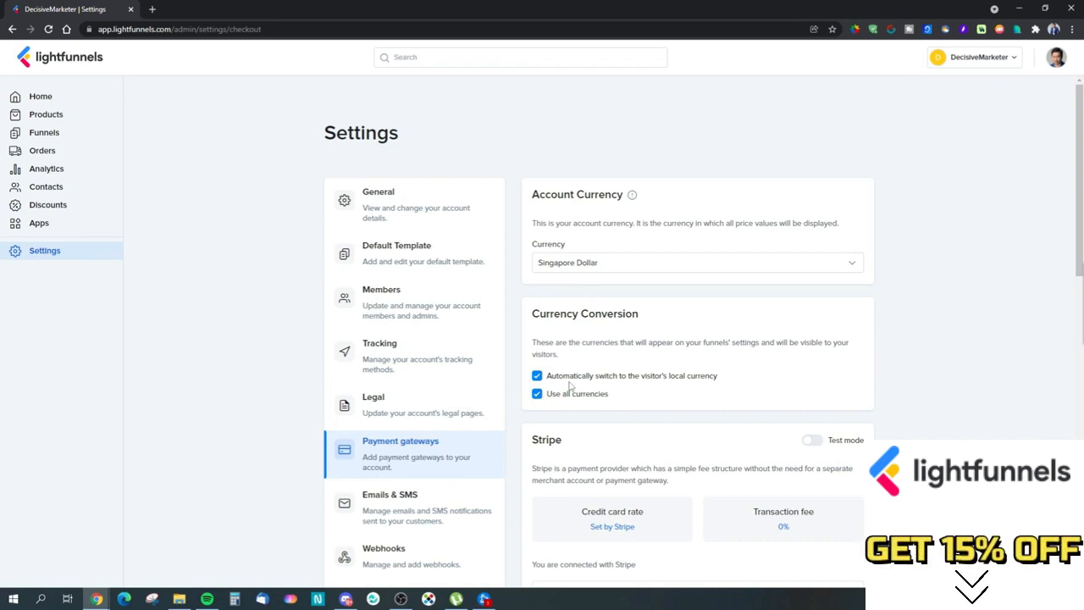
- Review the Stripe, PayPal, Cash on Delivery and RazorPay sections of the payment gateways
scroll(567, 386, "down", 2)
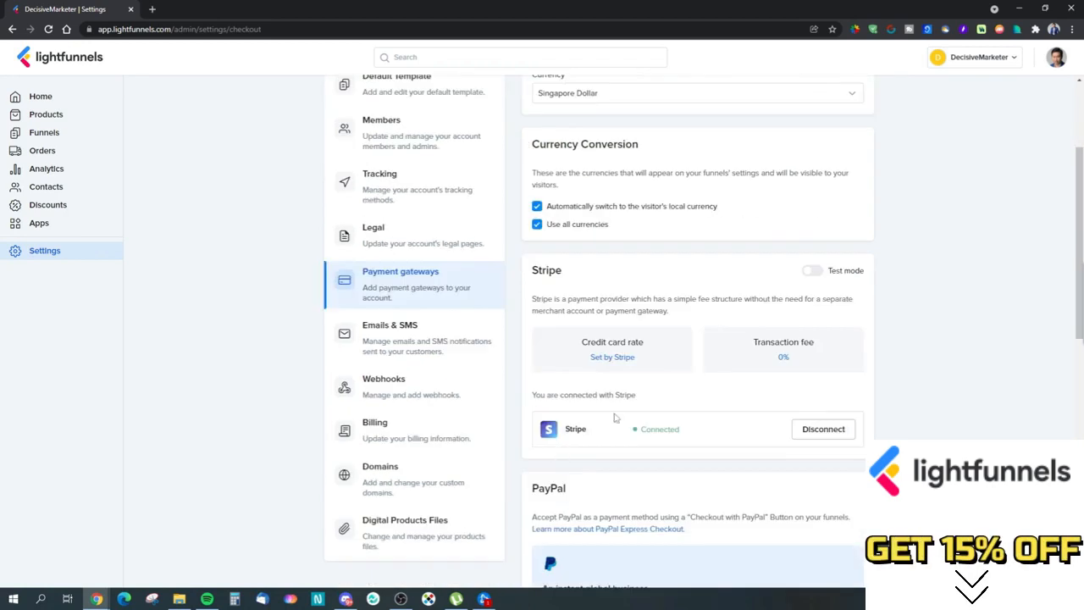
scroll(644, 459, "down", 5)
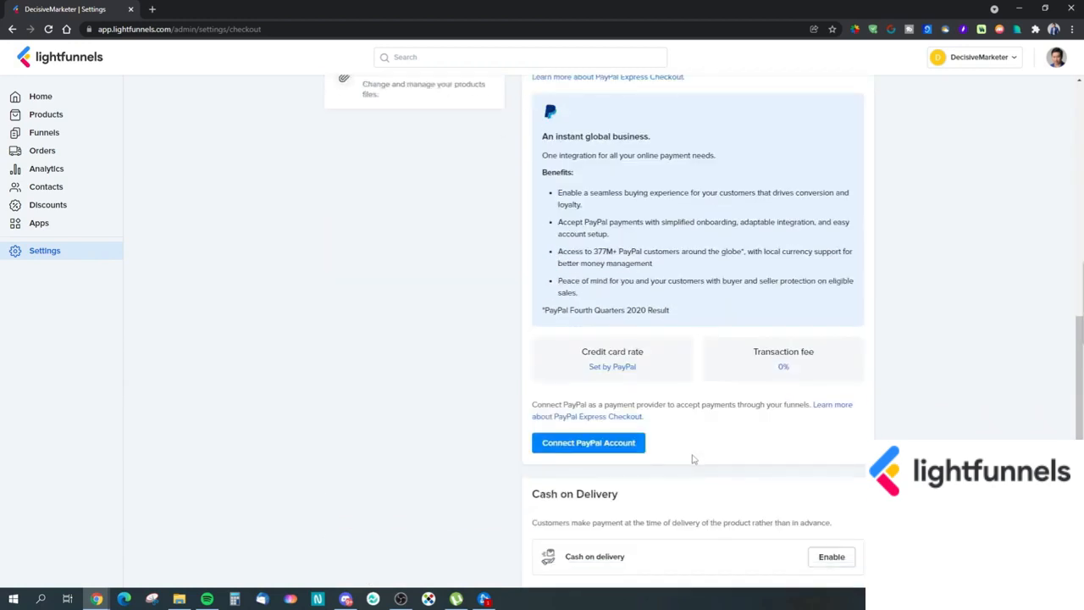
scroll(681, 472, "down", 2)
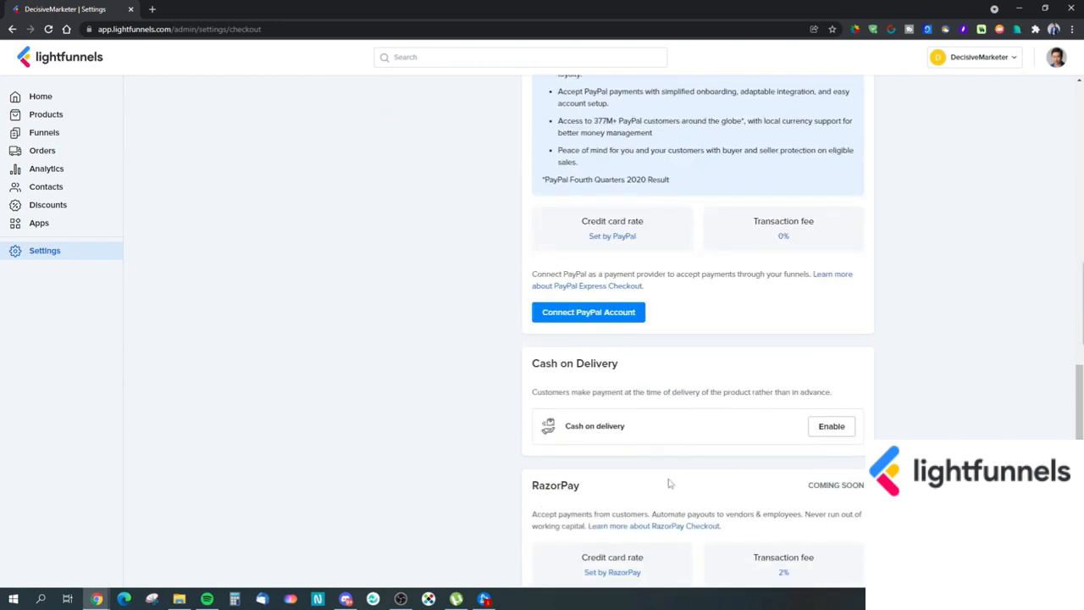
scroll(668, 482, "down", 1)
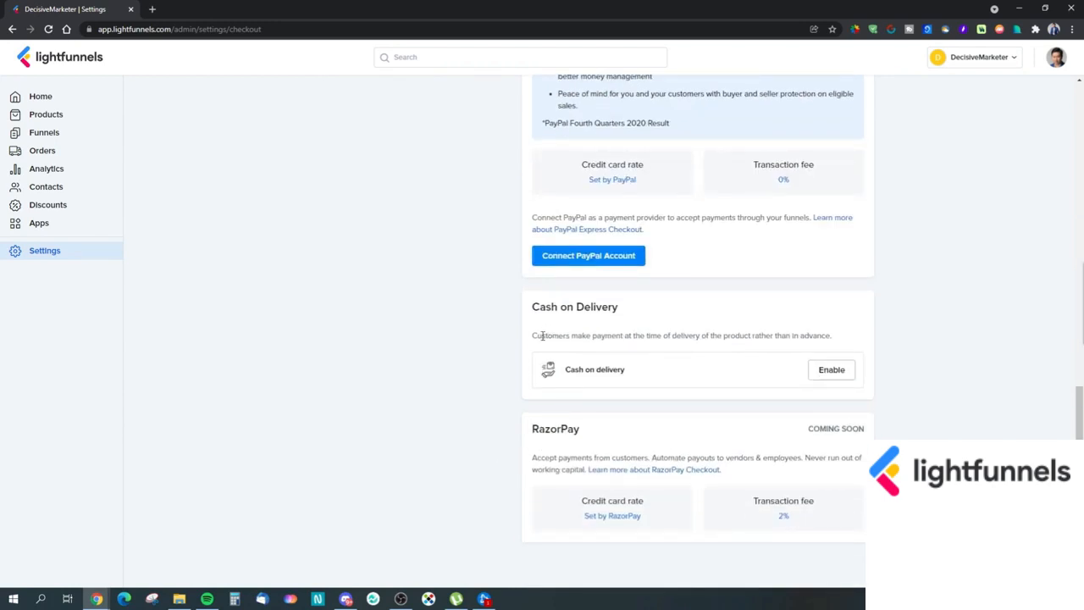
left_click_drag(536, 427, 582, 429)
left_click(811, 454)
- Open the Emails & SMS settings and review the order emails and abandoned checkout emails
scroll(592, 441, "up", 5)
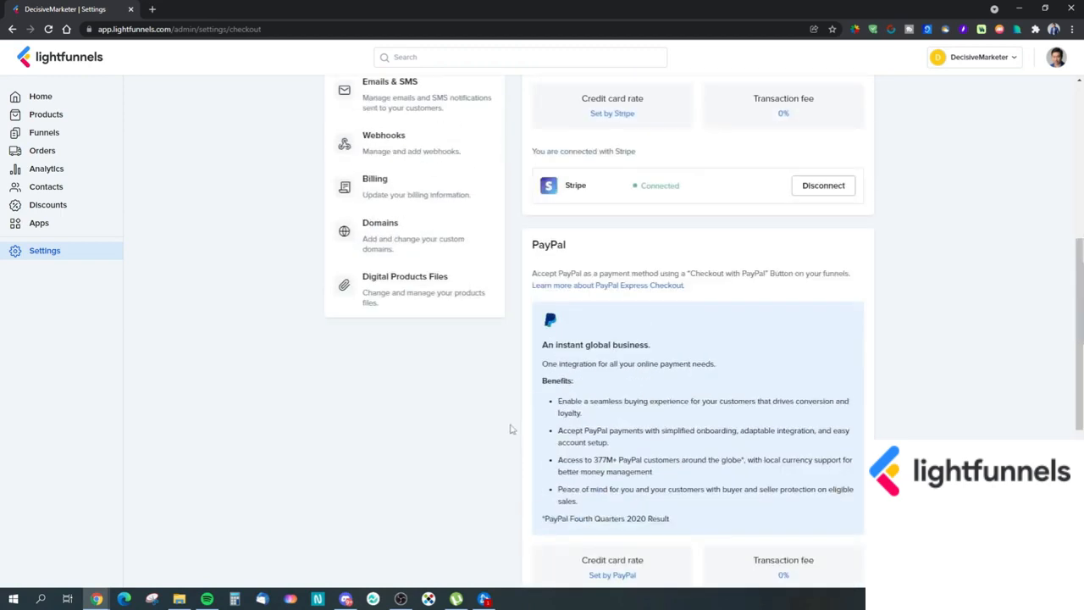
scroll(307, 392, "up", 3)
left_click(414, 339)
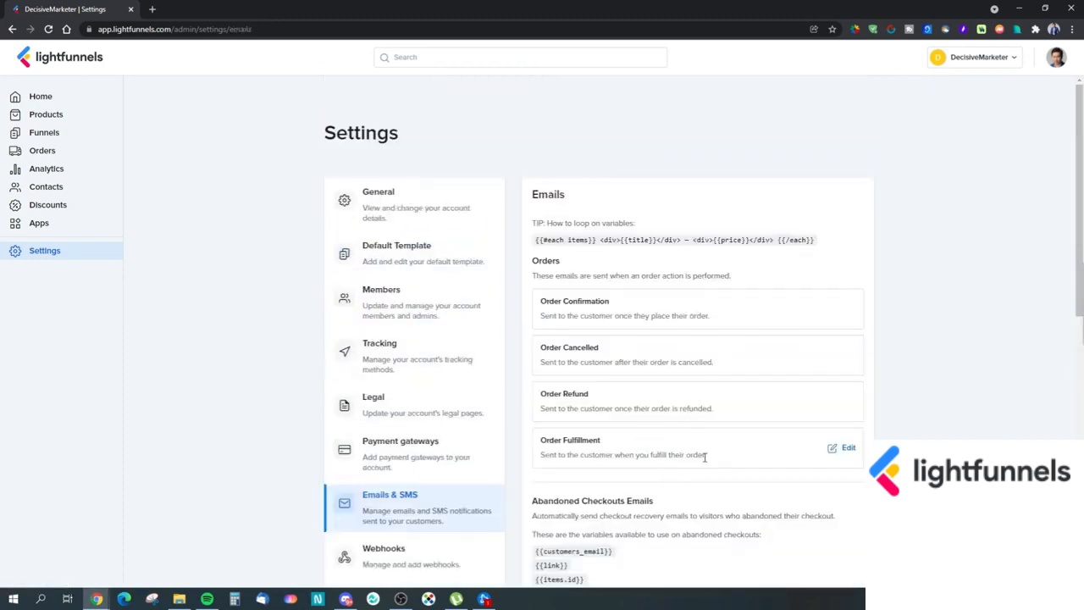
scroll(762, 381, "down", 2)
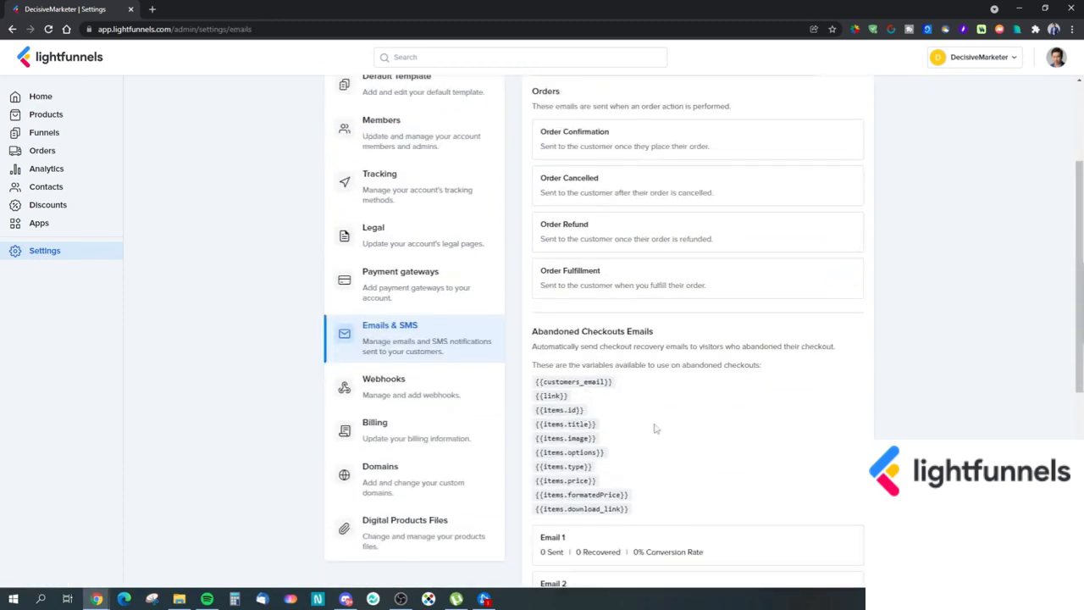
scroll(660, 430, "down", 2)
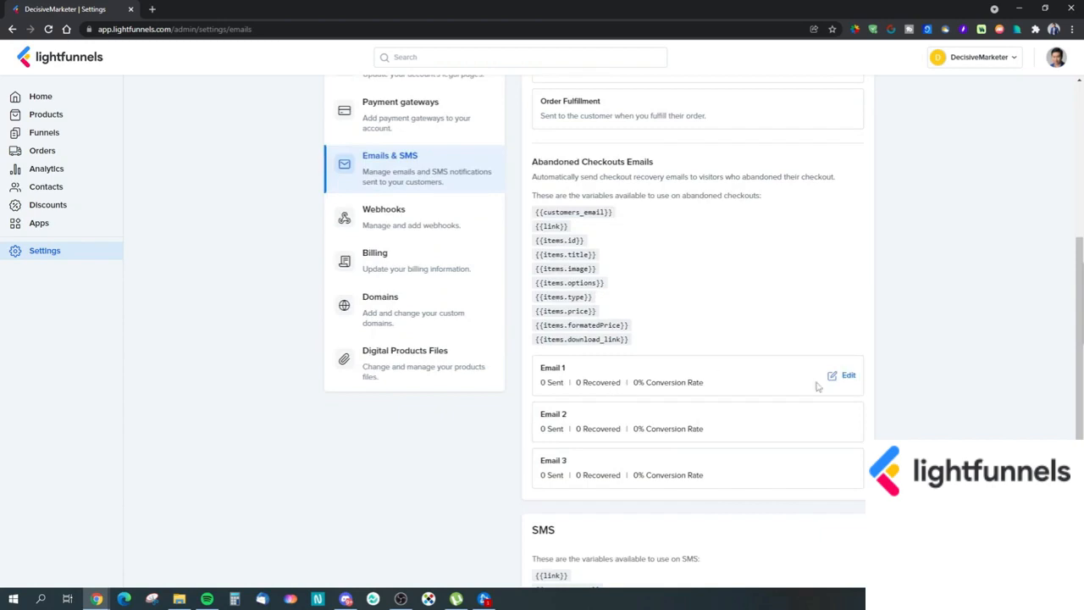
scroll(690, 406, "up", 4)
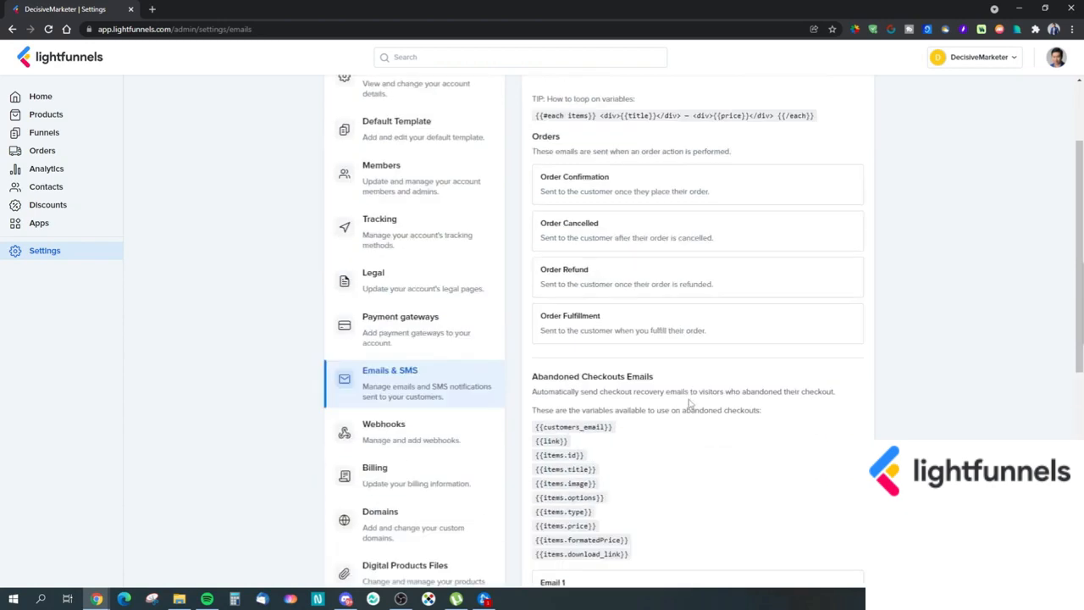
- Open Email 1 of the abandoned checkout emails and examine its send delay, subject and body template
scroll(639, 421, "down", 3)
scroll(639, 421, "down", 5)
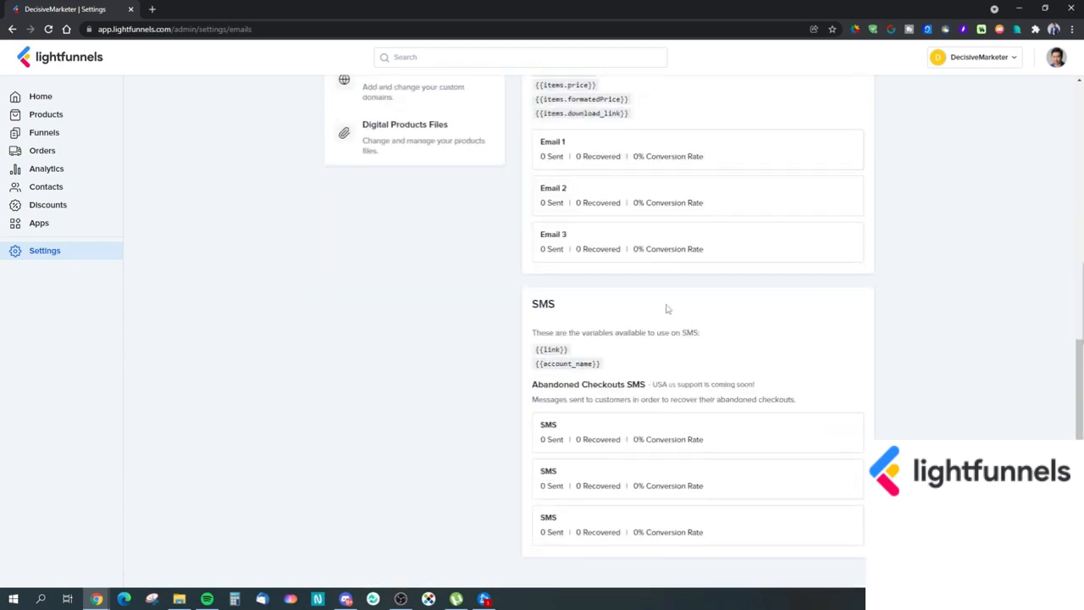
scroll(720, 435, "up", 3)
left_click(843, 318)
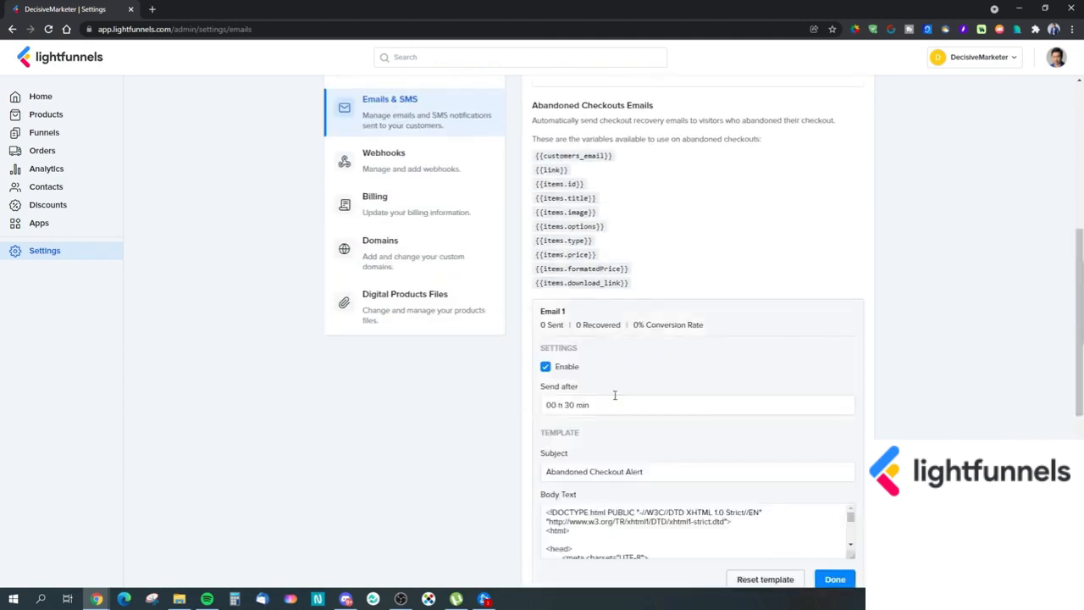
scroll(615, 392, "down", 3)
scroll(629, 320, "down", 10)
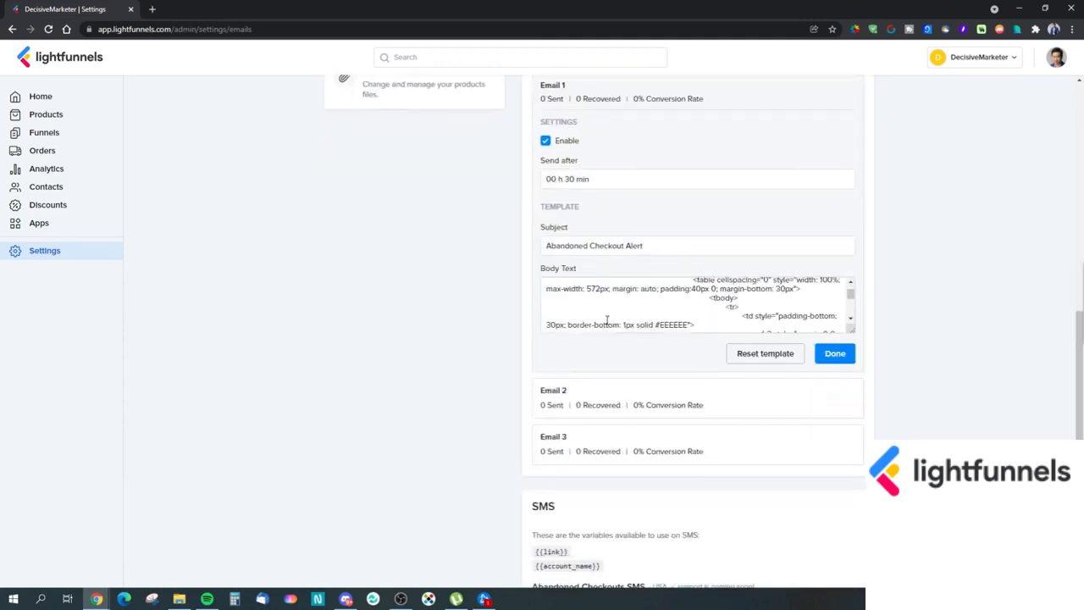
scroll(607, 320, "down", 2)
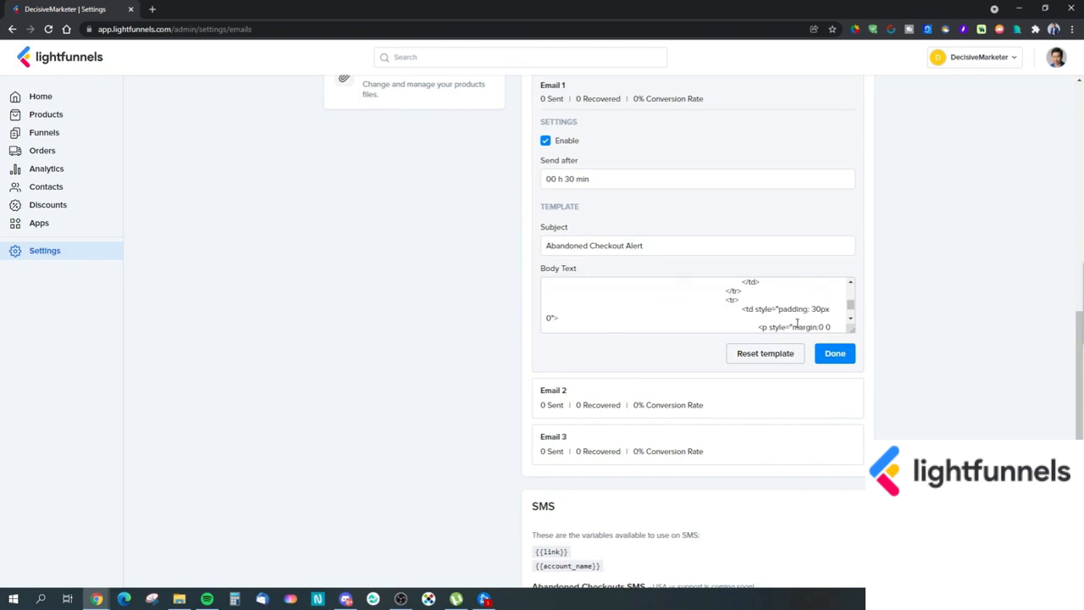
scroll(636, 319, "up", 5)
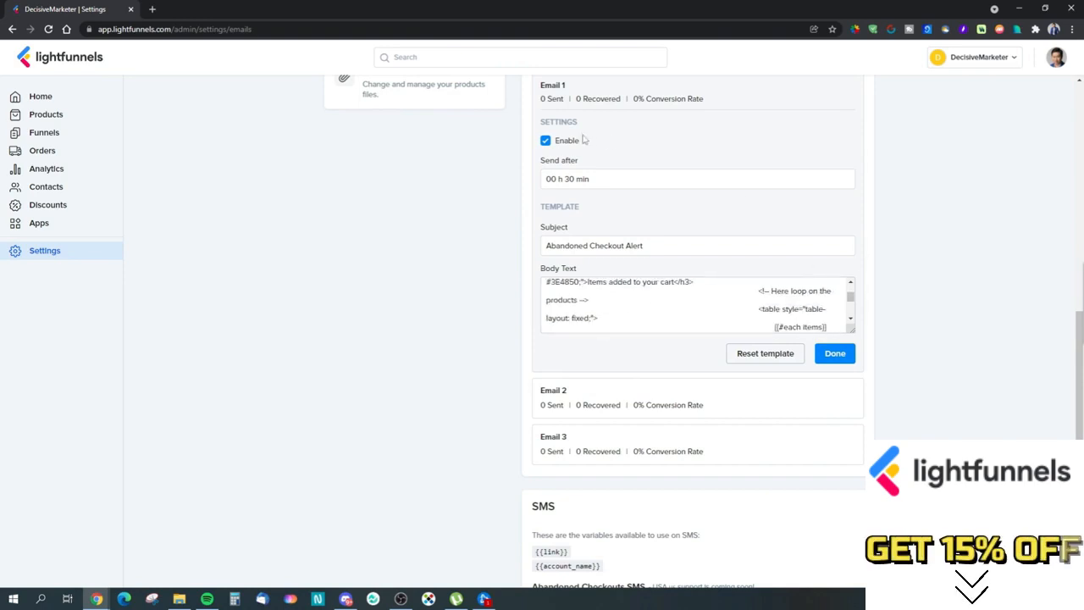
- Disable Email 1 of the abandoned checkout emails and finish editing it
left_click(545, 141)
scroll(726, 421, "up", 2)
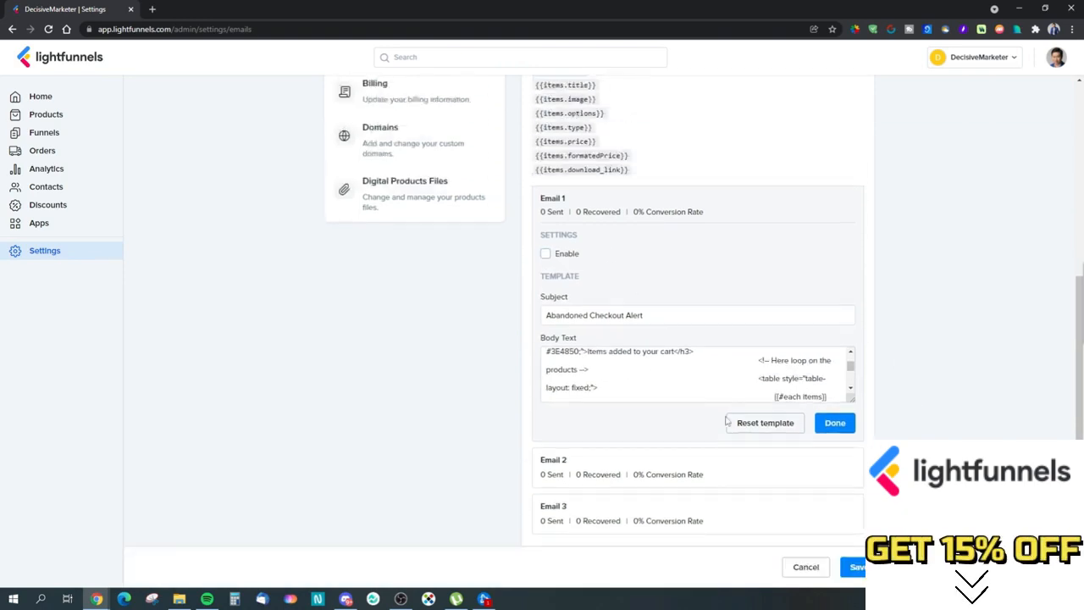
left_click(825, 423)
- Review the abandoned checkout SMS messages and open the Webhooks settings
scroll(480, 358, "up", 2)
scroll(491, 363, "down", 3)
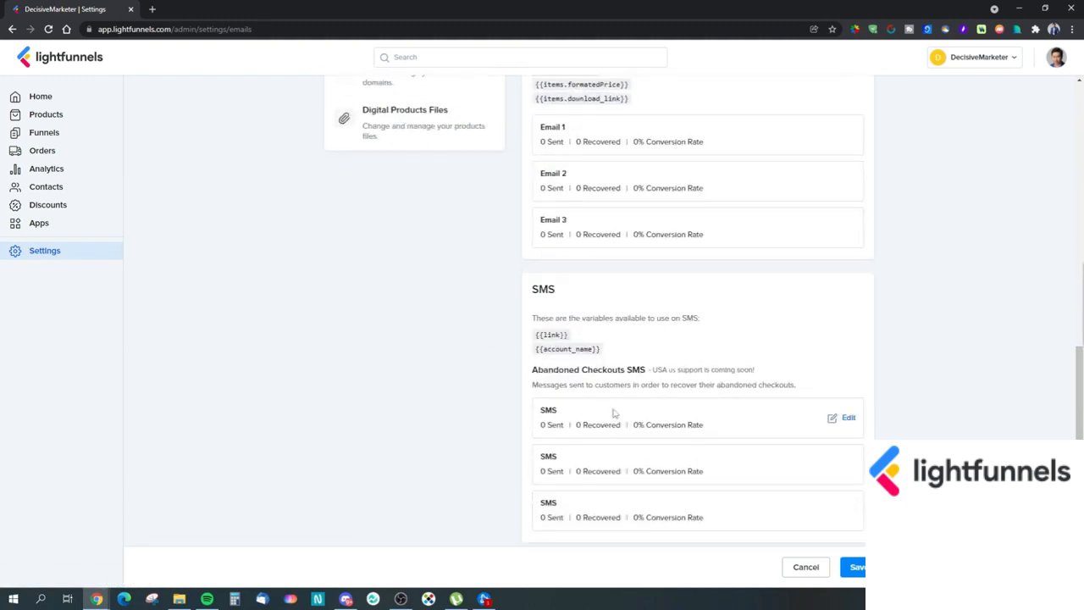
scroll(502, 405, "up", 1)
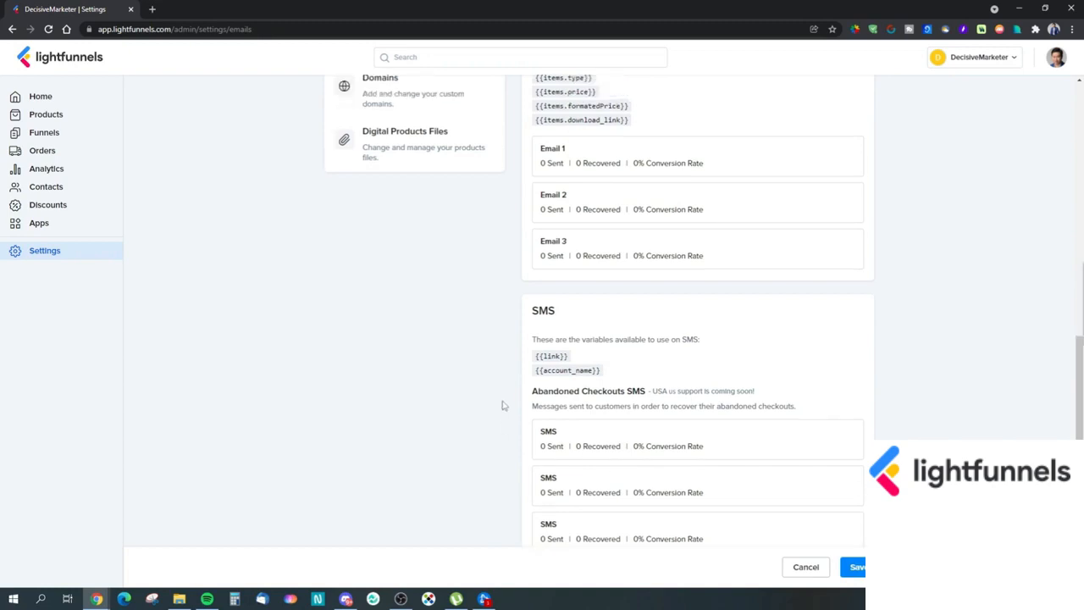
scroll(508, 406, "up", 3)
left_click(425, 214)
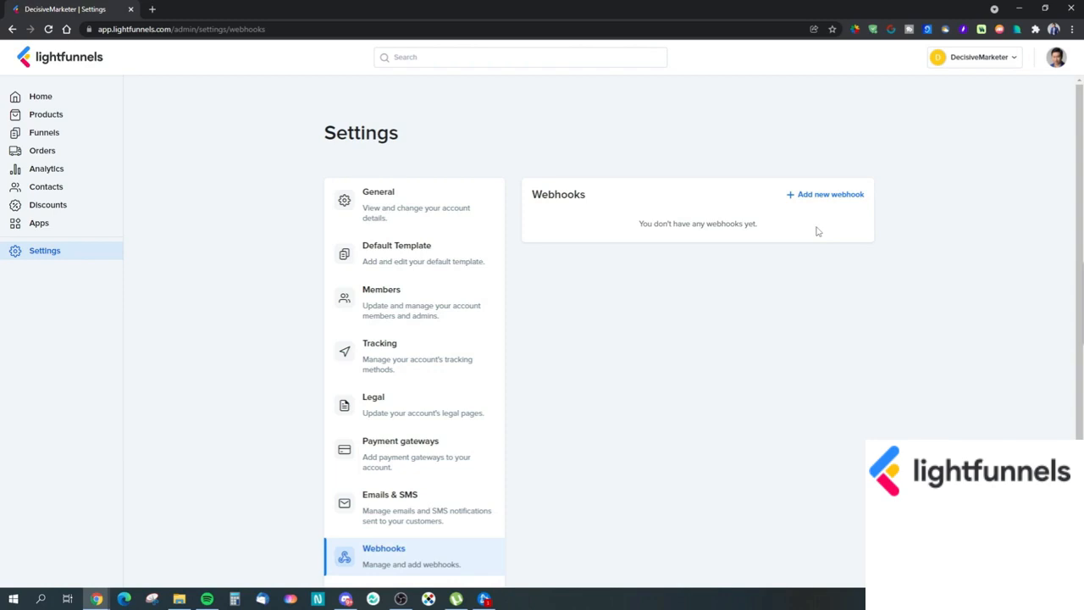
scroll(808, 234, "down", 3)
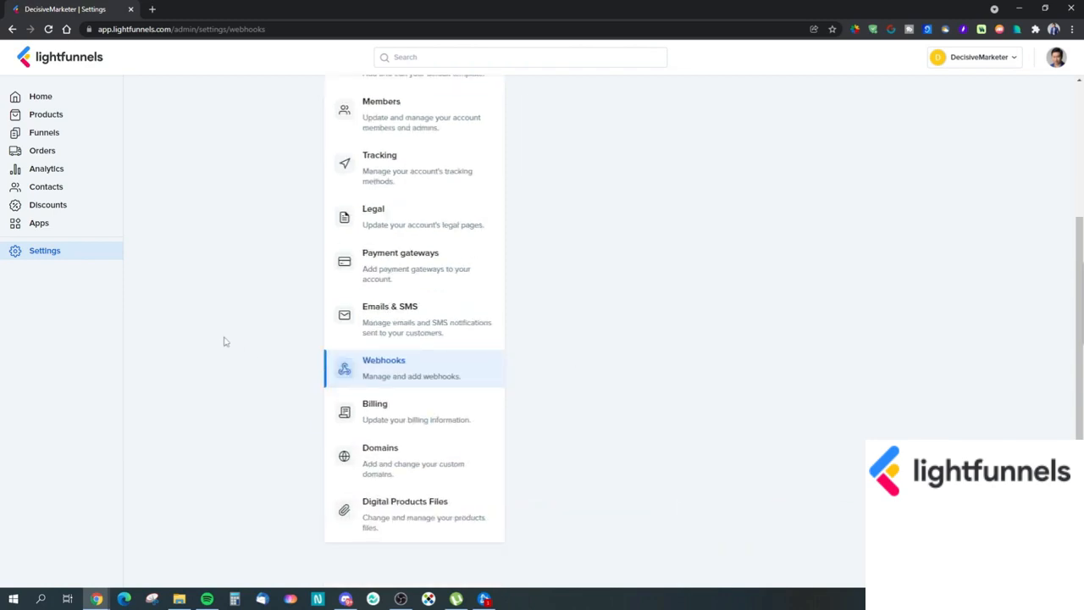
- Open the Apps page and review the installed and available apps, reading the Mailchimp description
left_click(46, 236)
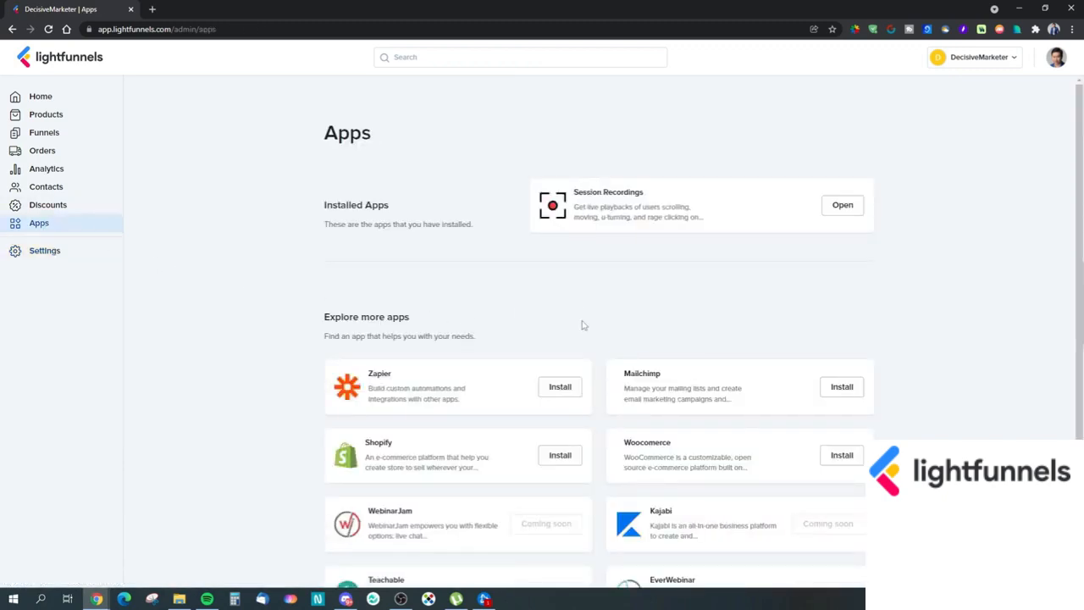
scroll(583, 325, "down", 1)
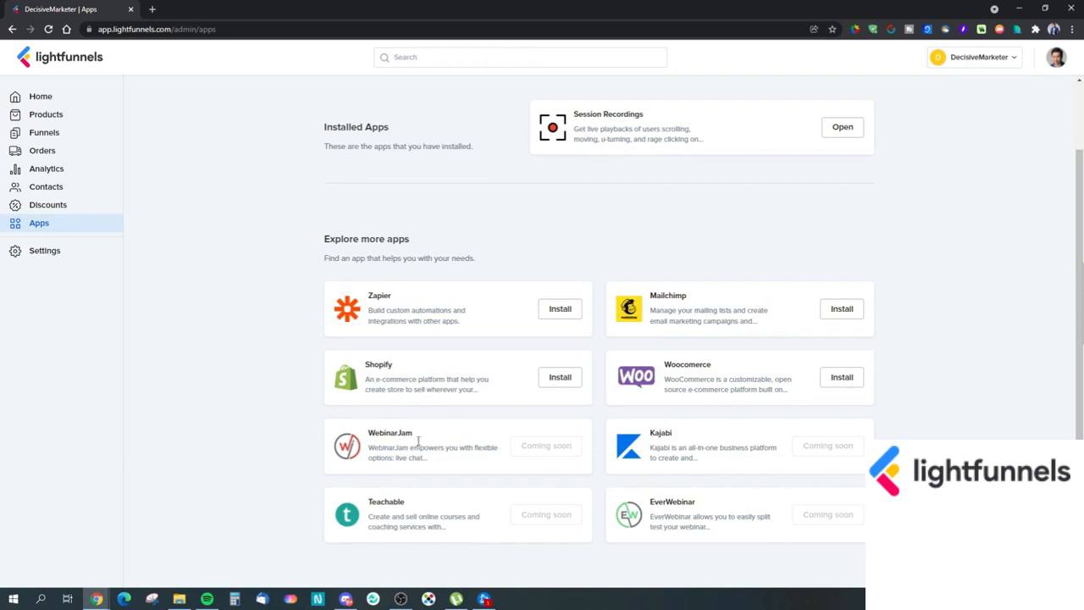
scroll(406, 386, "up", 1)
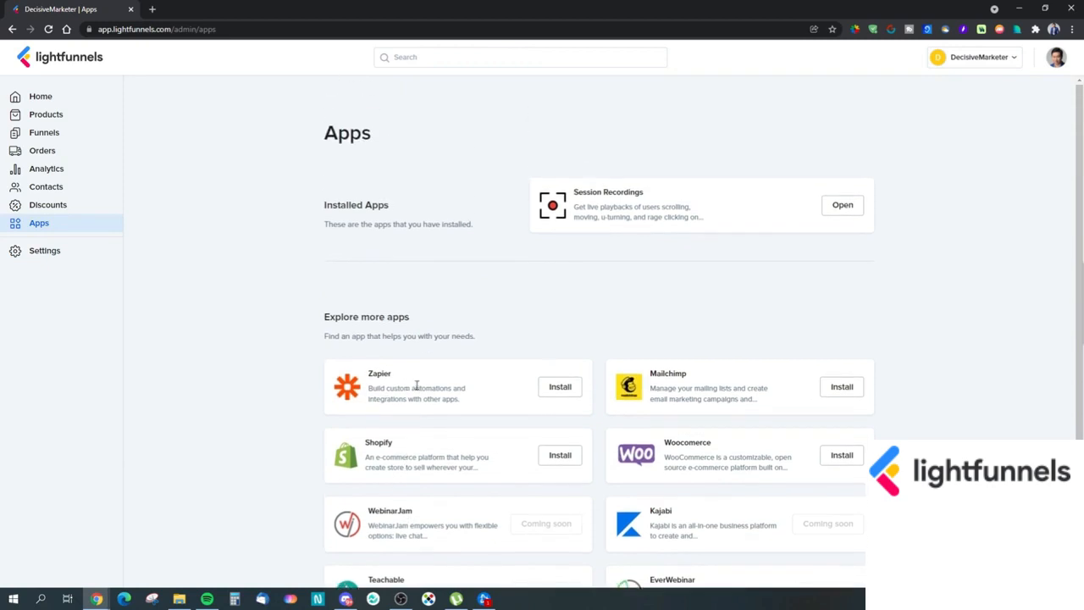
left_click_drag(651, 377, 734, 405)
left_click(743, 406)
left_click_drag(650, 373, 762, 405)
left_click(766, 408)
left_click_drag(662, 376, 755, 407)
left_click(755, 406)
scroll(244, 389, "down", 2)
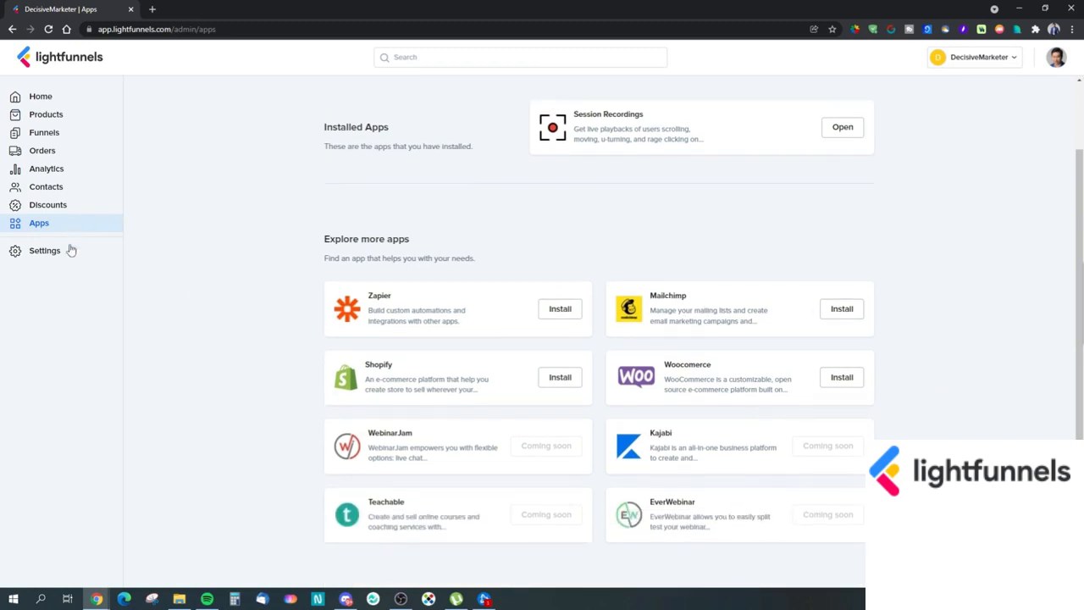
- Return to the account settings and go through the Emails & SMS and Webhooks sections
left_click(50, 254)
scroll(398, 301, "down", 3)
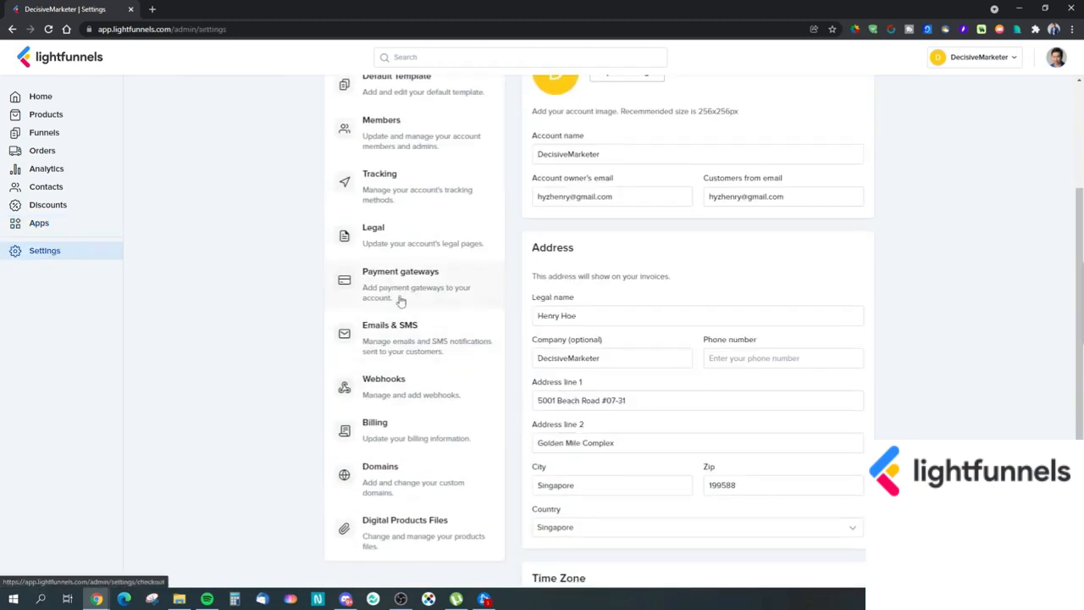
left_click(383, 343)
scroll(382, 449, "down", 3)
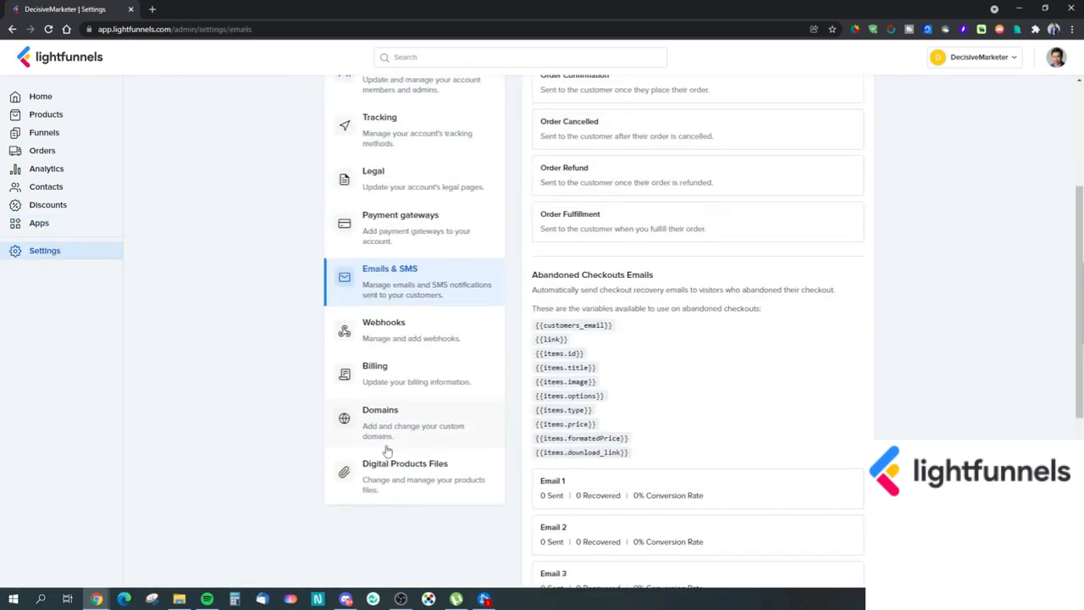
left_click(435, 342)
scroll(439, 458, "down", 2)
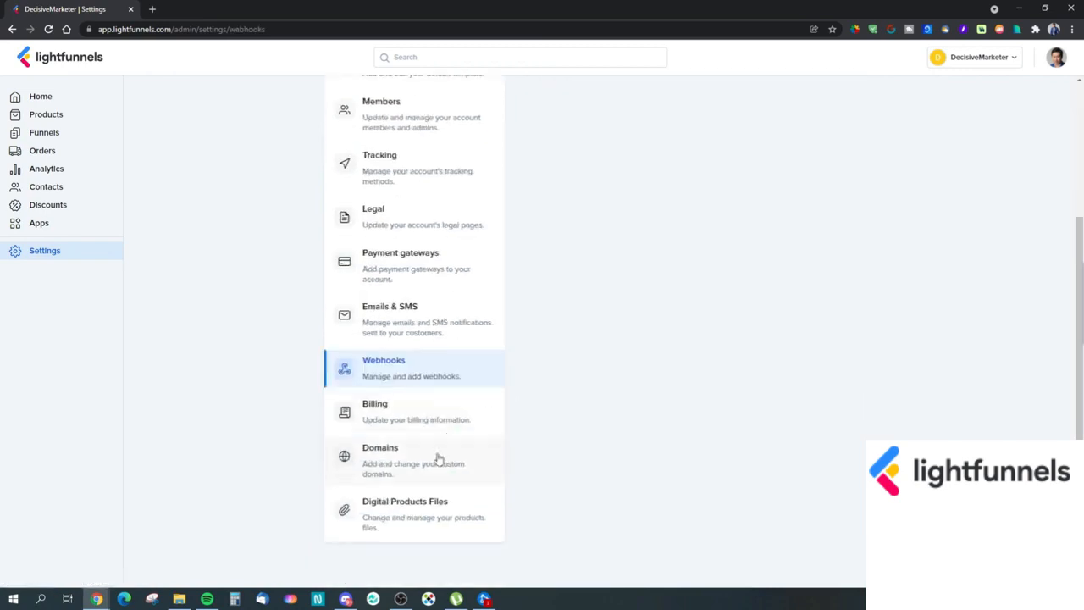
scroll(757, 266, "up", 2)
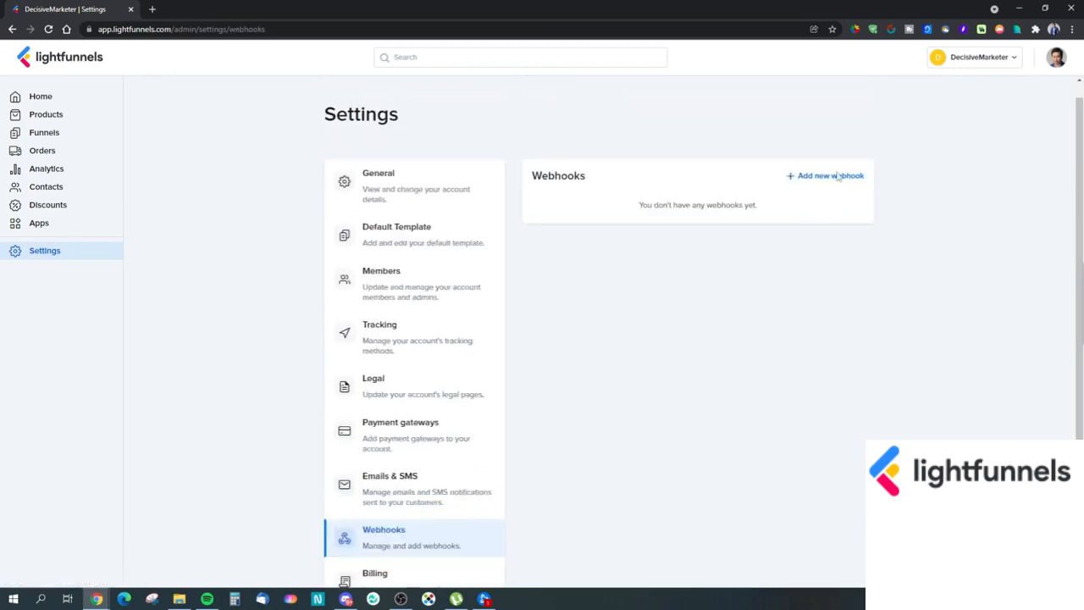
- Start a new webhook to view the available event types, and close the form without creating it
left_click(828, 176)
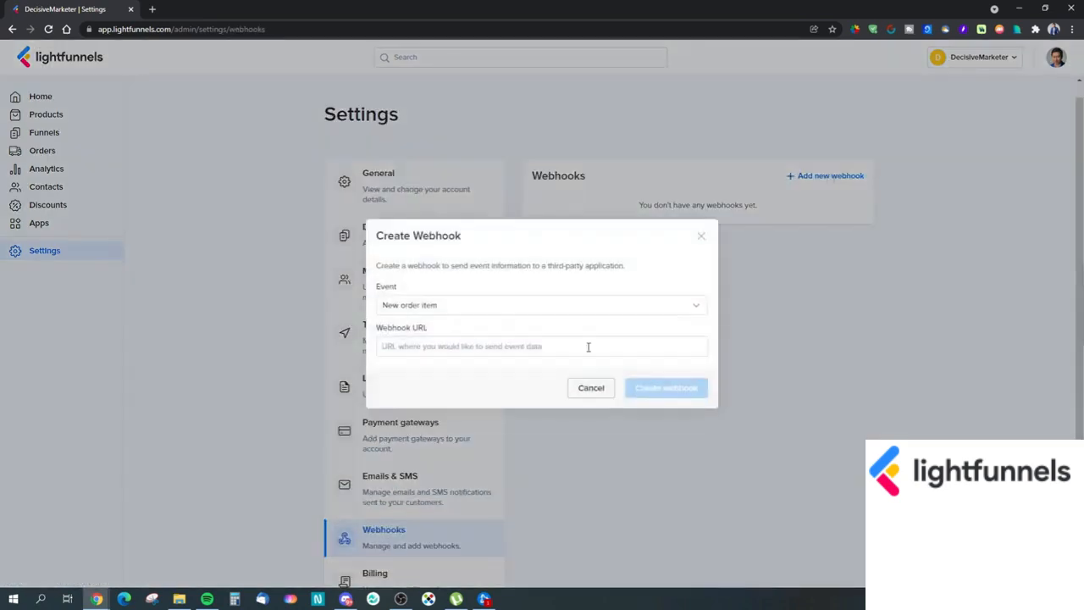
left_click(453, 304)
scroll(449, 414, "up", 1)
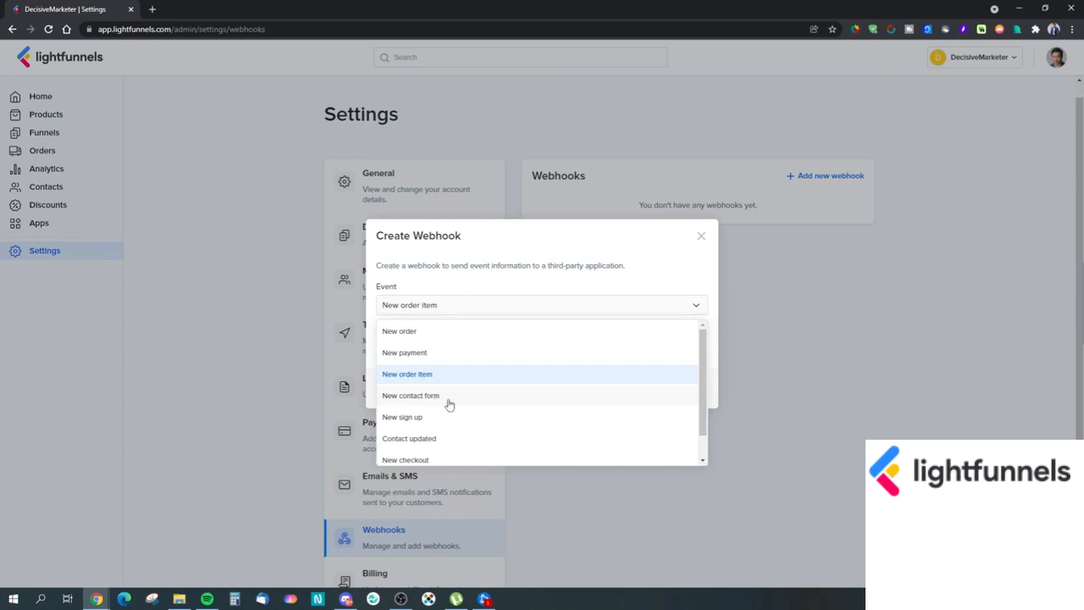
scroll(434, 425, "down", 1)
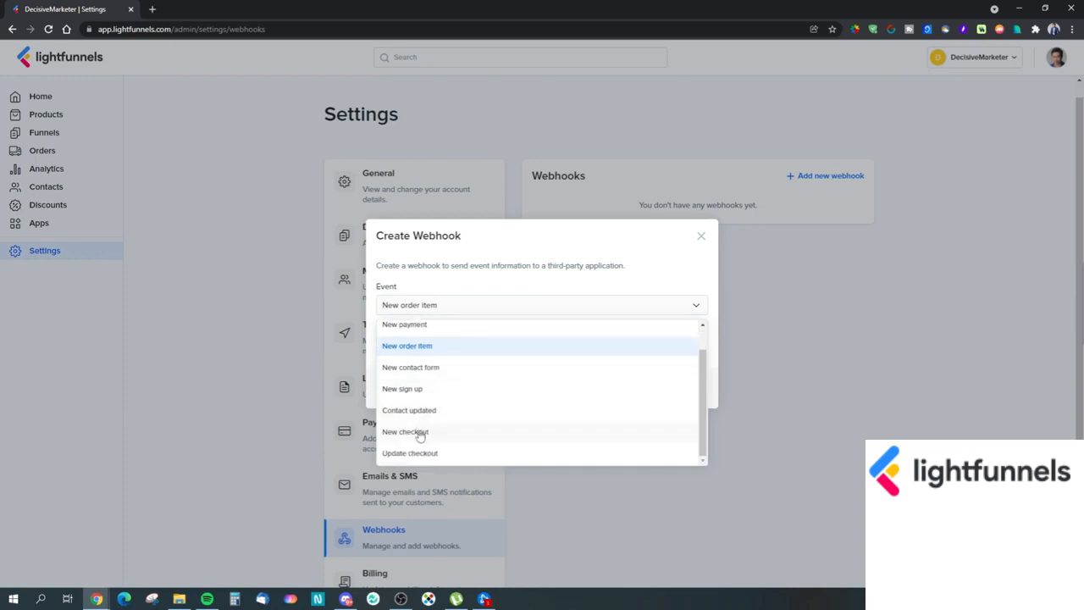
left_click(483, 341)
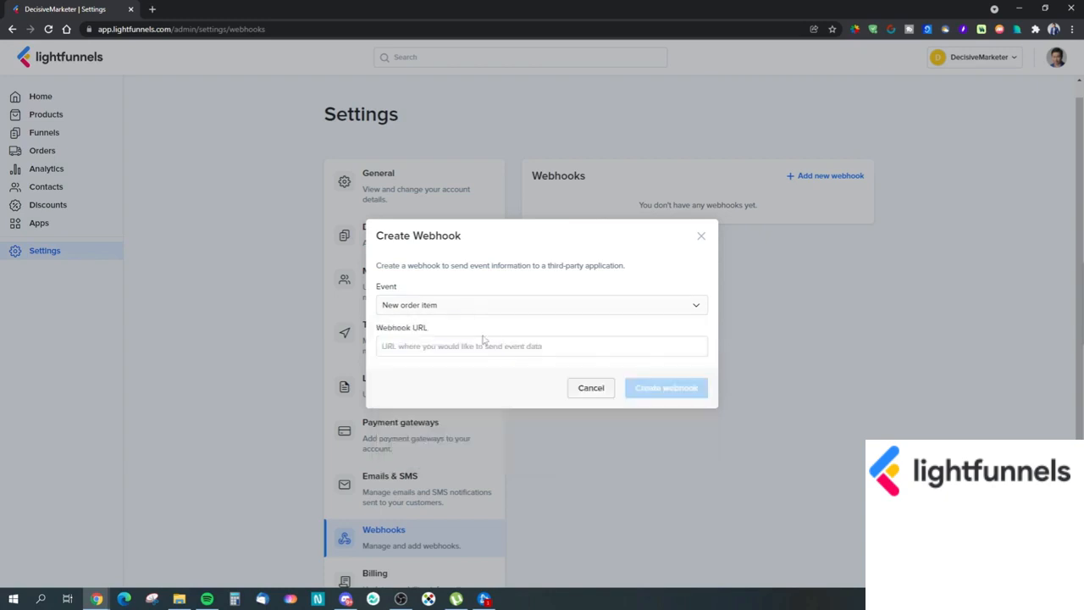
left_click(699, 235)
- View the Digital Products Files settings, and look at the Session Recordings app before returning to the Apps page
scroll(448, 414, "down", 2)
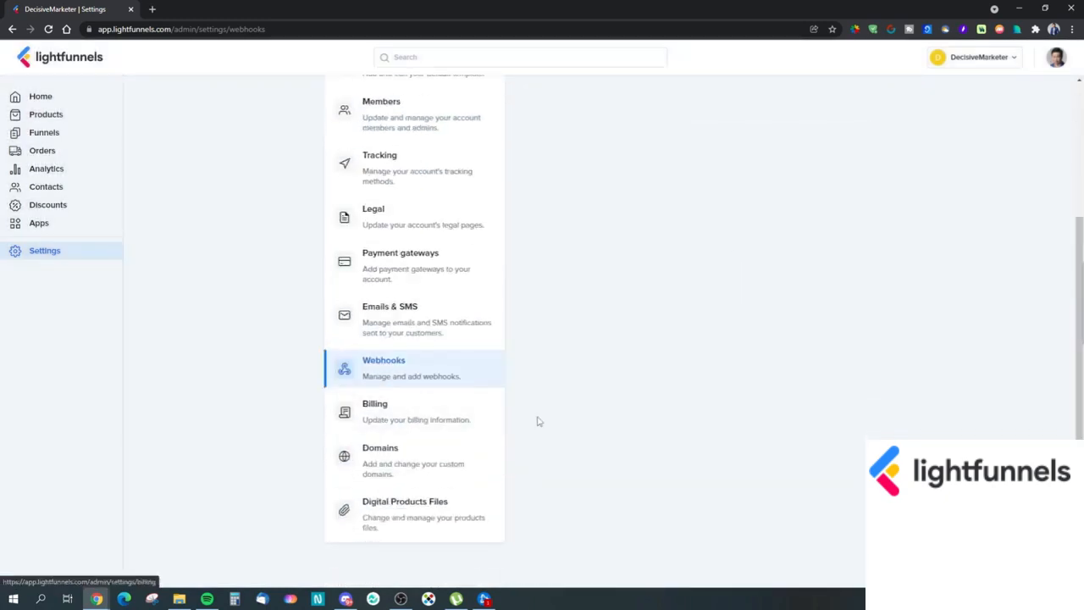
left_click(404, 508)
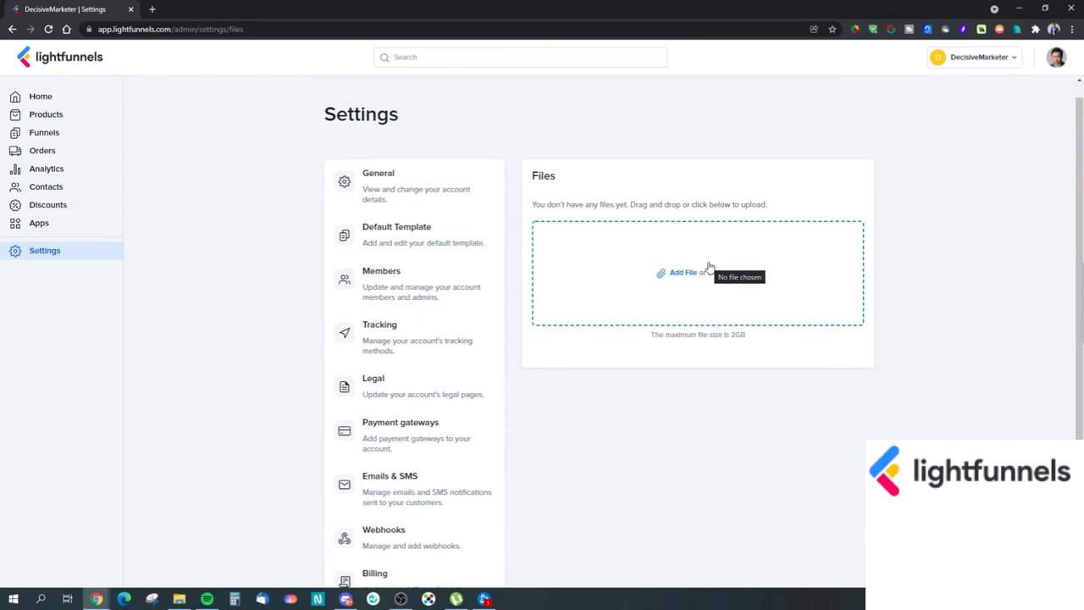
left_click(66, 223)
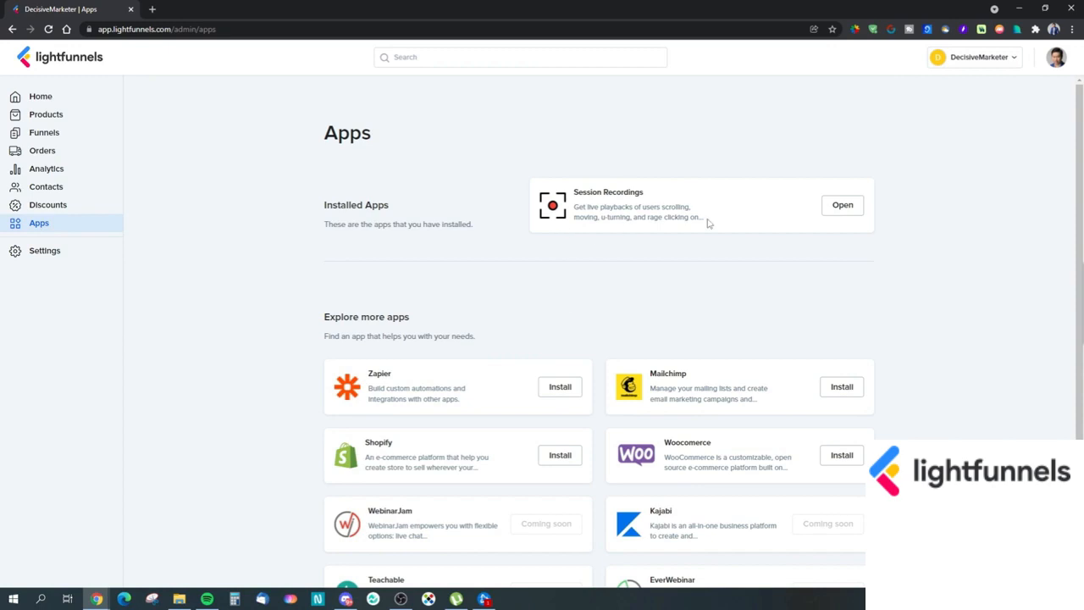
left_click(842, 206)
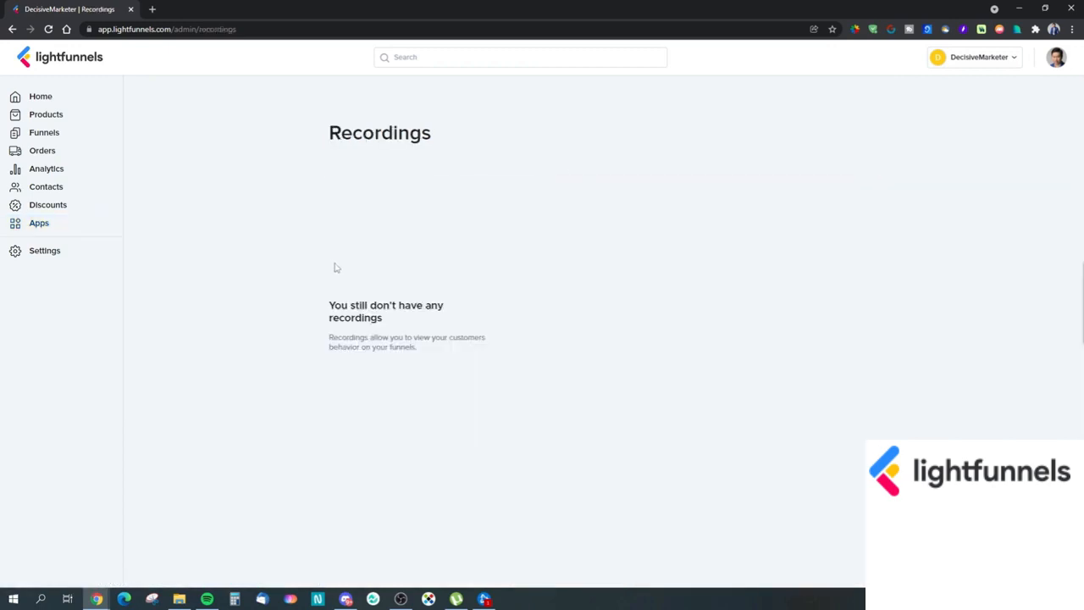
left_click(35, 226)
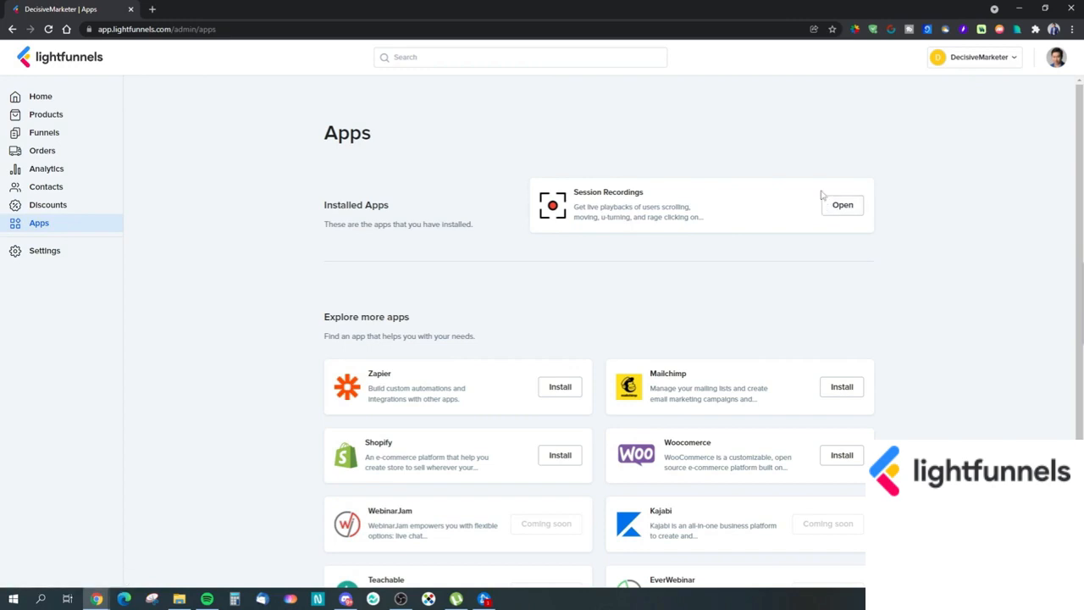
- Open the Zapier app's installation page and close it without logging in
scroll(618, 265, "down", 1)
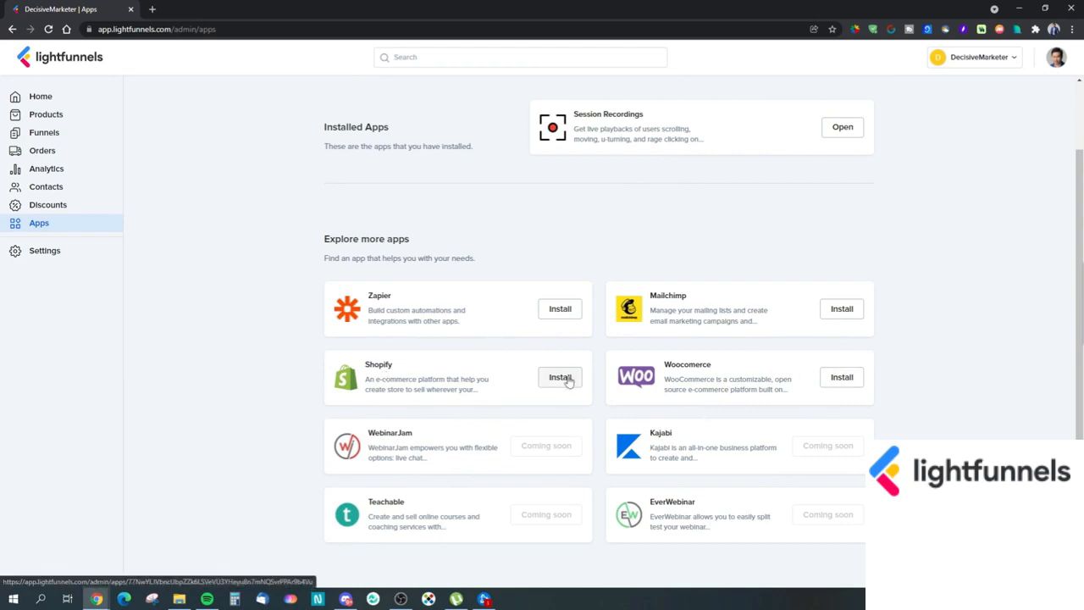
left_click(561, 309)
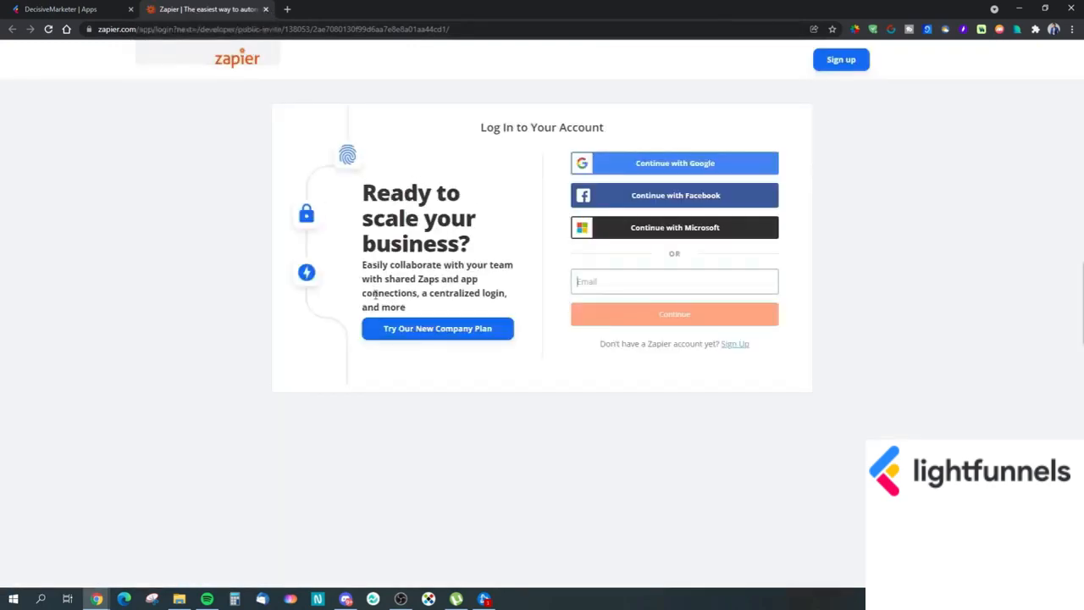
left_click(265, 9)
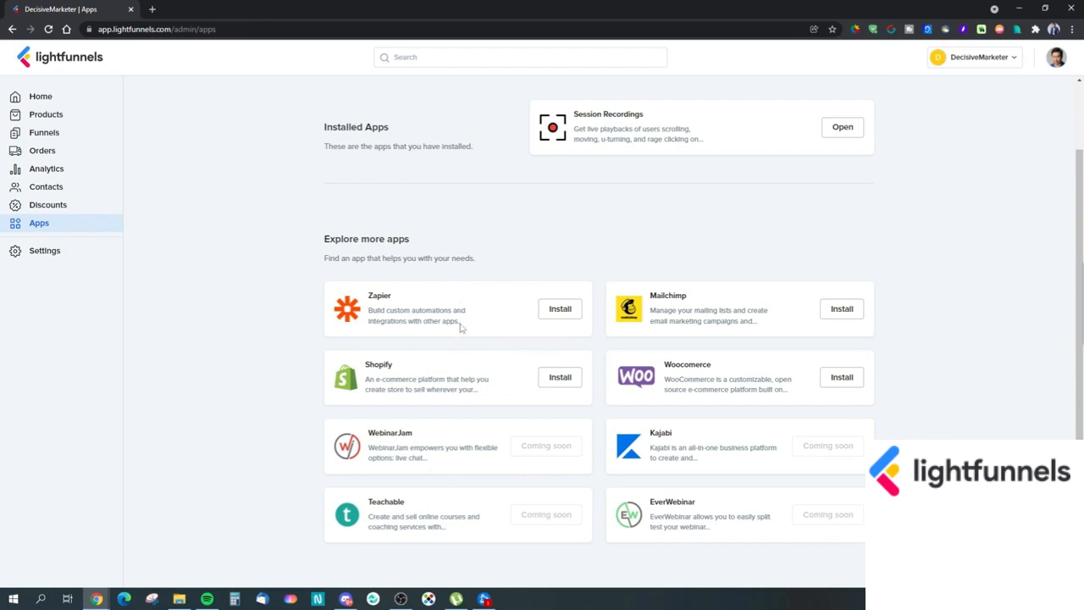
- Open the Shopify app's installation page and examine the funnels and orders data permissions it requests
left_click(560, 377)
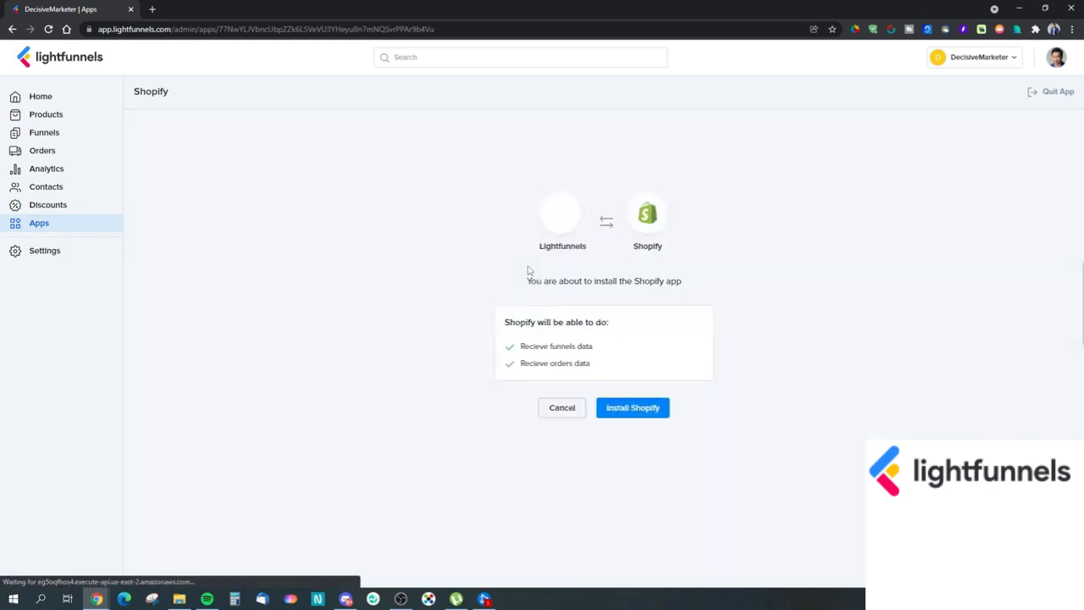
left_click_drag(521, 344, 592, 346)
left_click(608, 356)
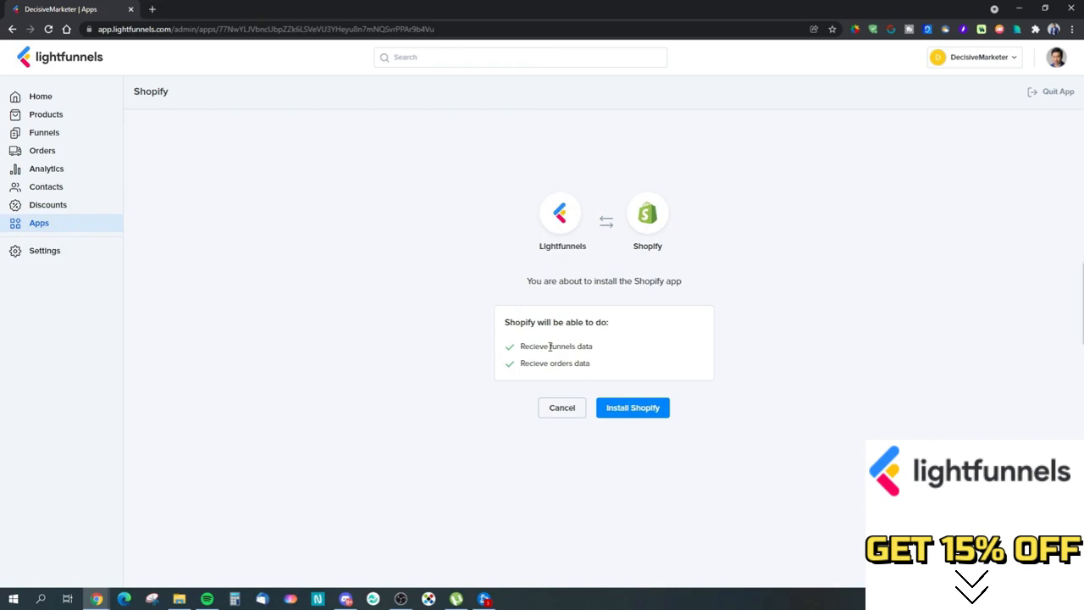
left_click_drag(522, 346, 603, 348)
left_click(604, 349)
left_click_drag(529, 348, 596, 371)
left_click(590, 349)
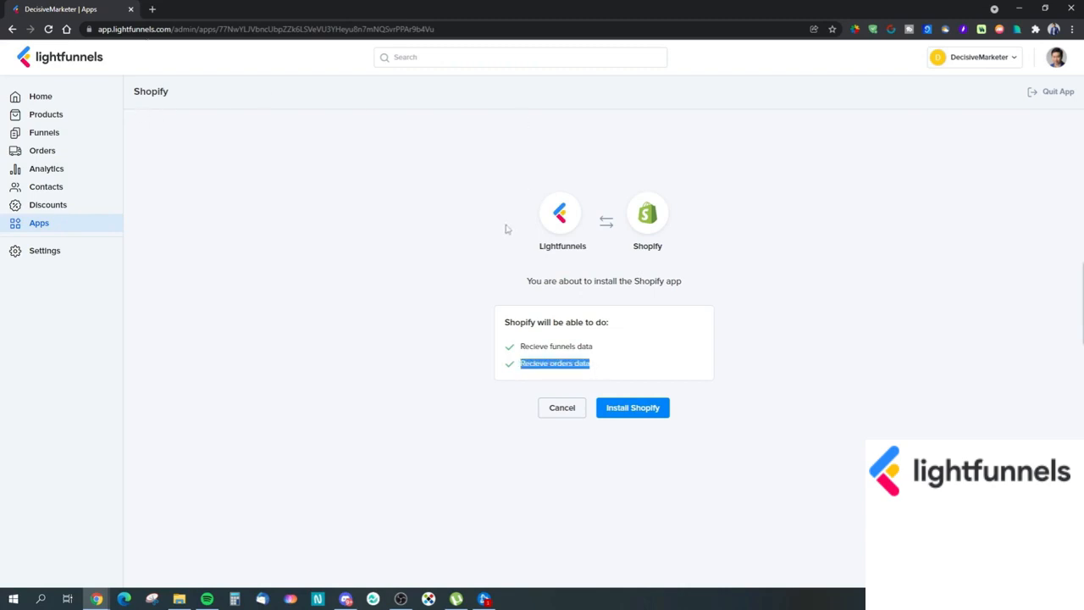
left_click_drag(539, 246, 591, 252)
left_click(572, 256)
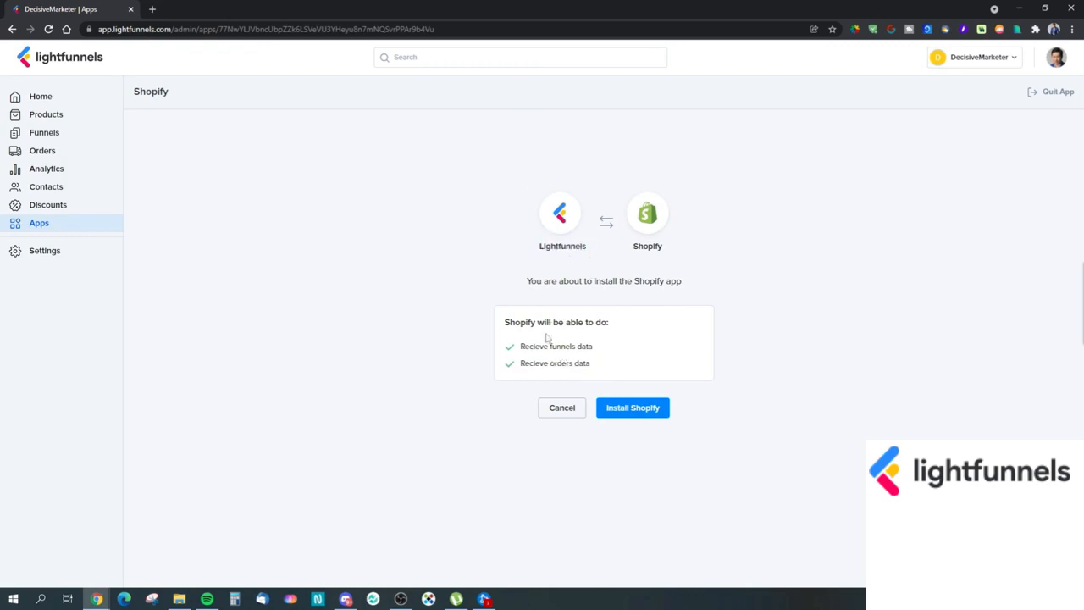
left_click_drag(514, 364, 592, 365)
left_click(551, 362)
left_click(598, 368)
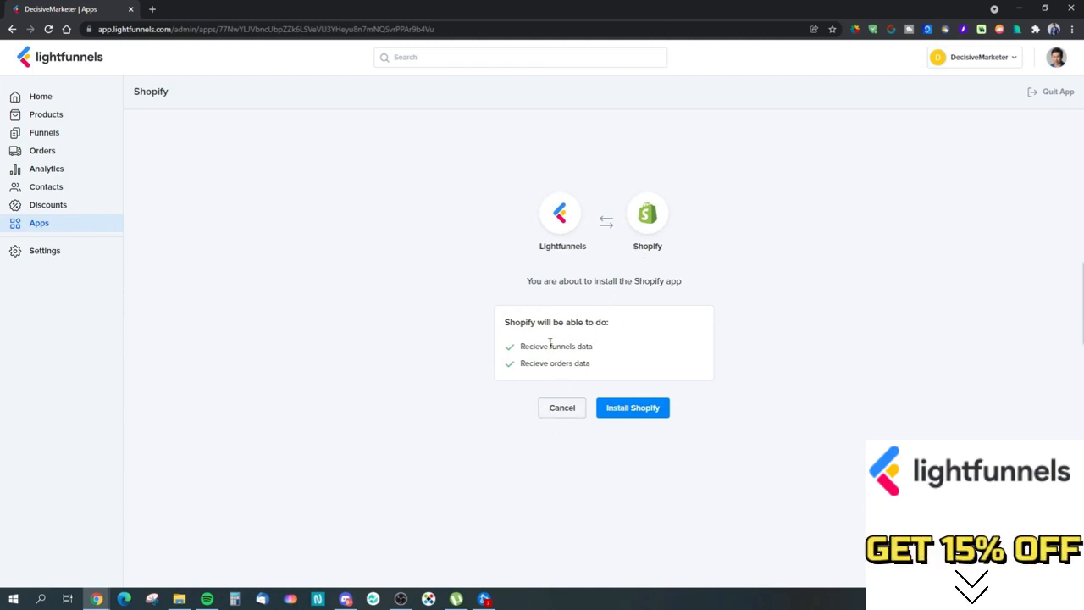
- Recheck the data permissions the Shopify app requests and cancel its installation
left_click_drag(527, 346, 621, 362)
left_click(623, 363)
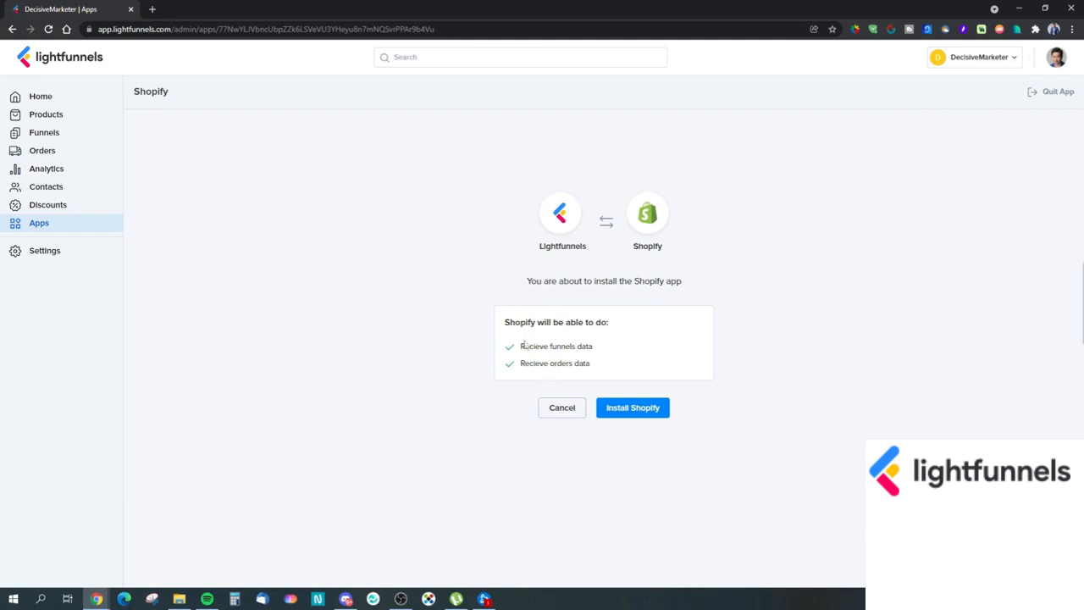
left_click(561, 410)
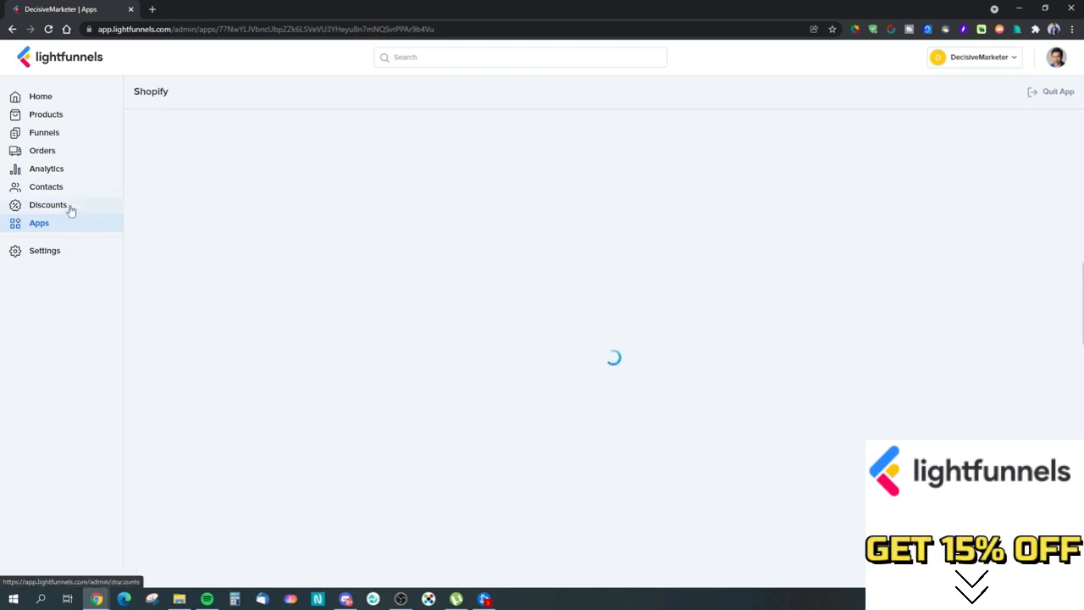
- Open the Home dashboard and look over the sales, visits, leads and conversion statistics and the top-selling lists
left_click(60, 99)
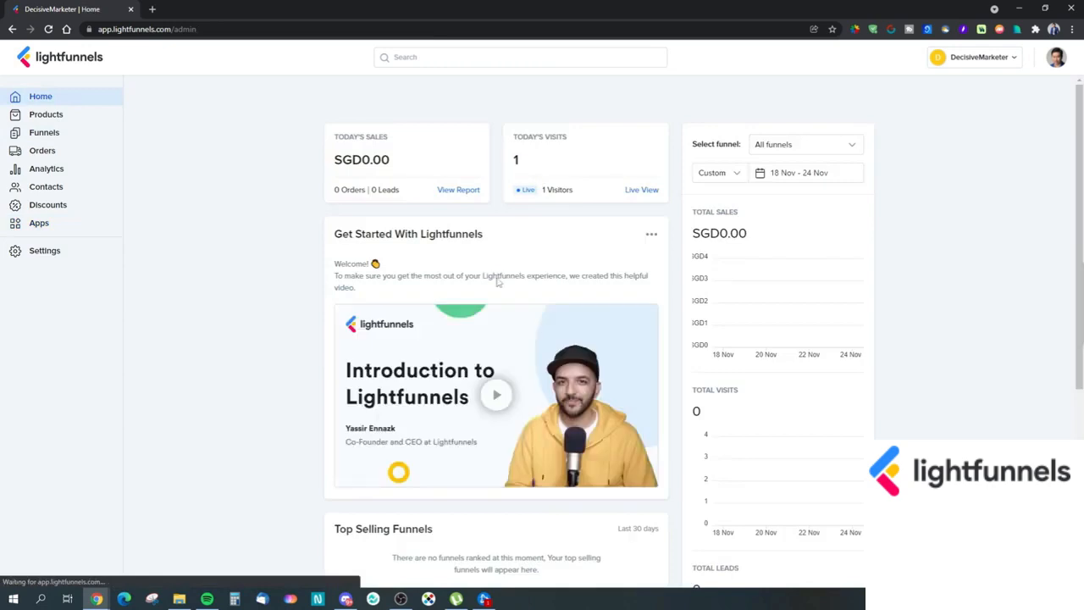
scroll(277, 296, "down", 4)
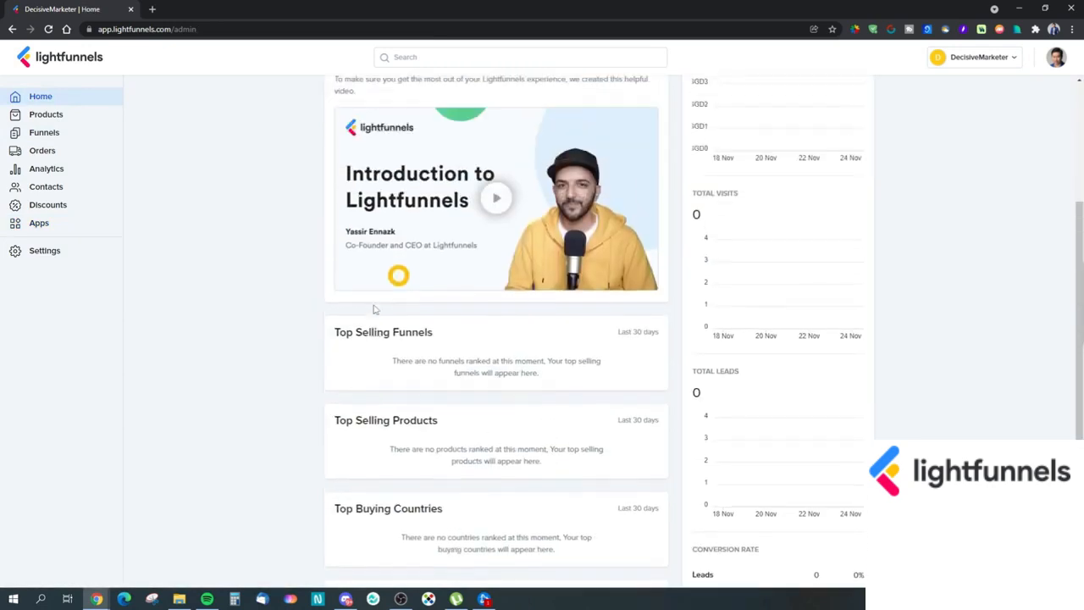
scroll(376, 305, "up", 2)
scroll(546, 409, "down", 1)
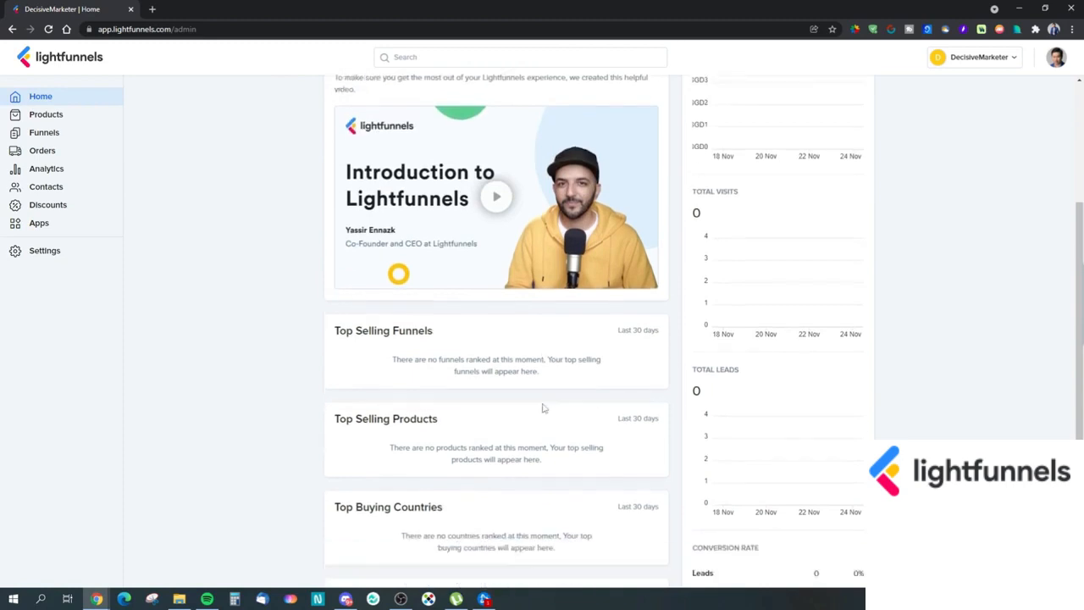
scroll(471, 387, "down", 1)
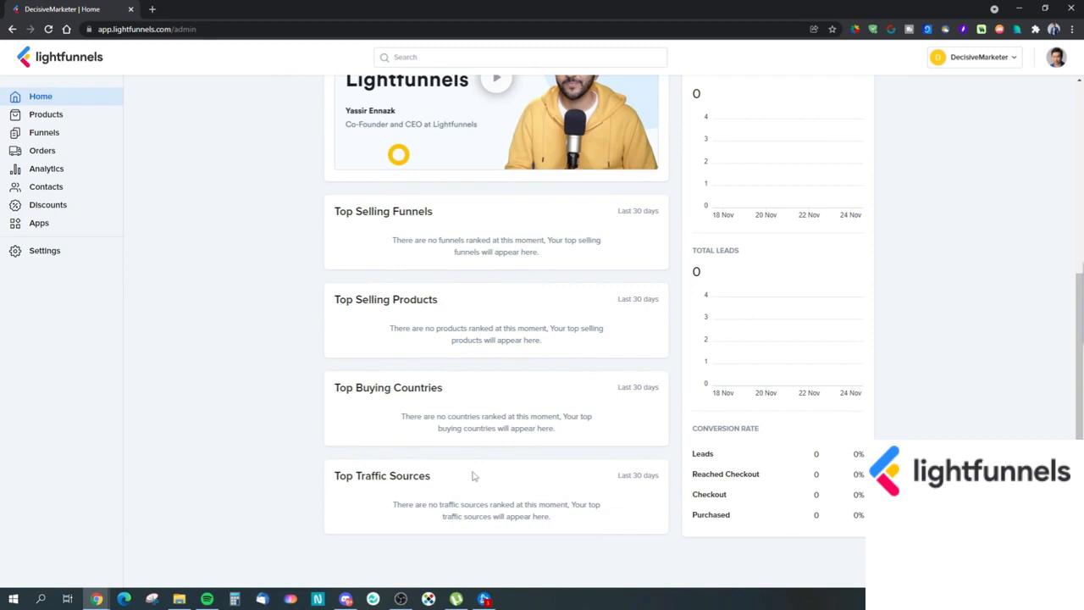
scroll(727, 388, "up", 2)
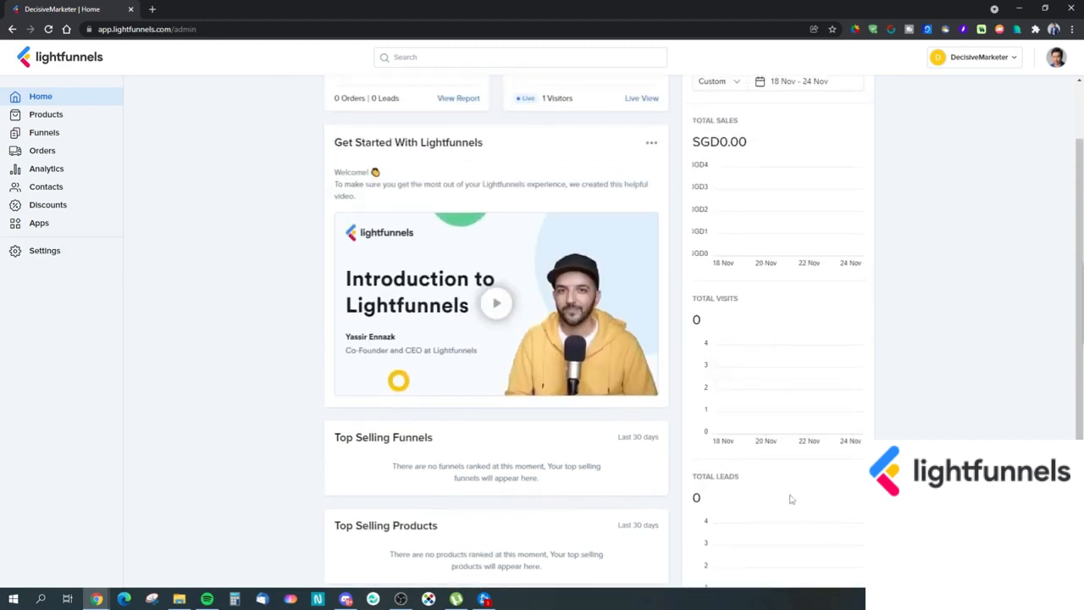
scroll(753, 441, "up", 1)
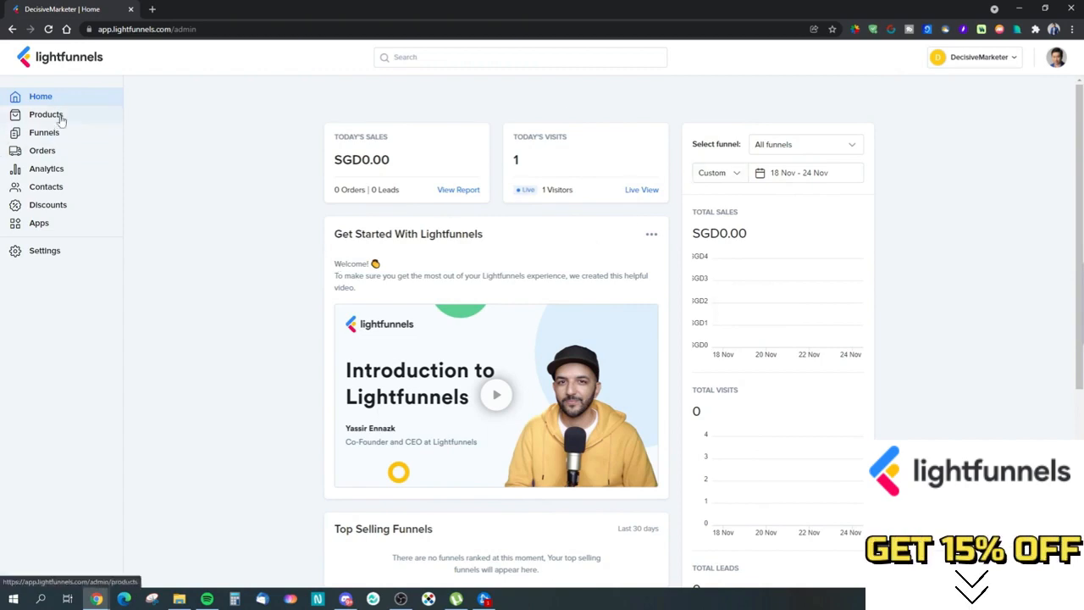
- Open the Gulikit Dock for Nintendo Switch product for editing and look over its title, description, special offer and images
left_click(60, 118)
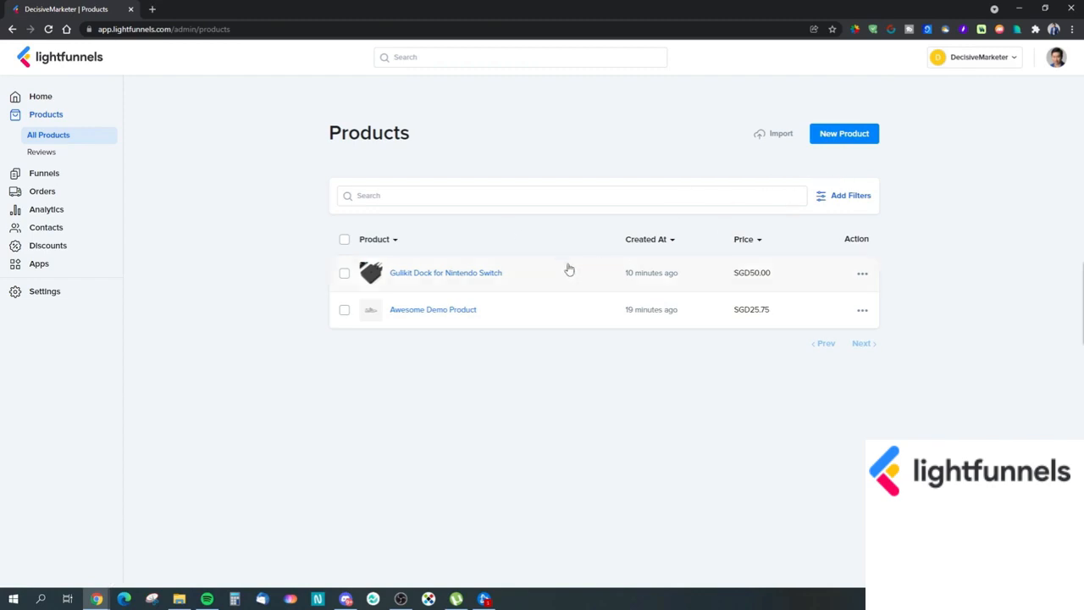
left_click(862, 274)
left_click(854, 296)
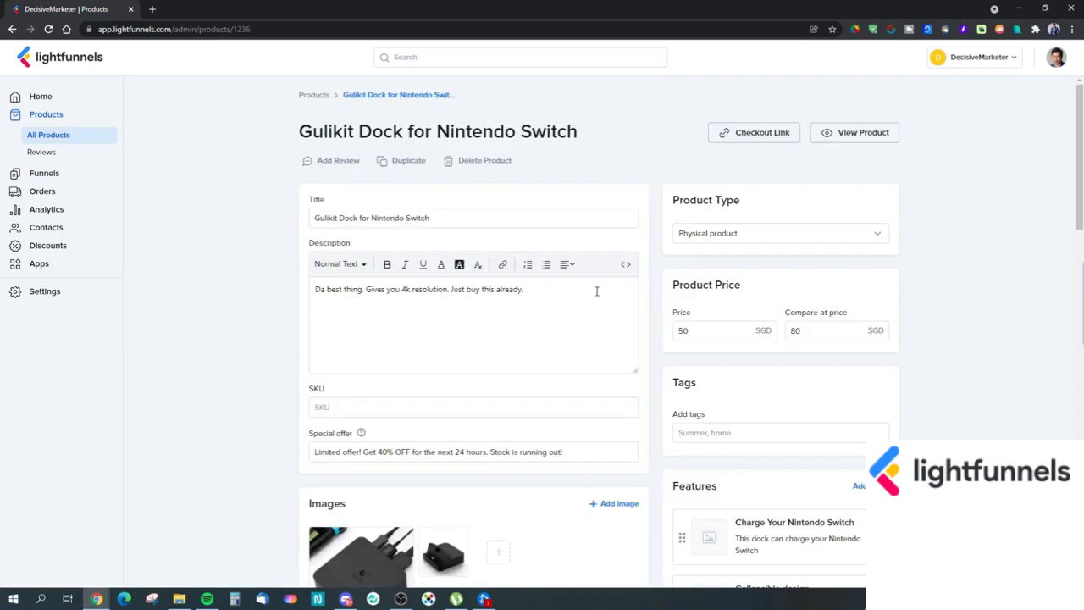
left_click_drag(355, 129, 484, 130)
left_click(484, 129)
scroll(474, 313, "down", 2)
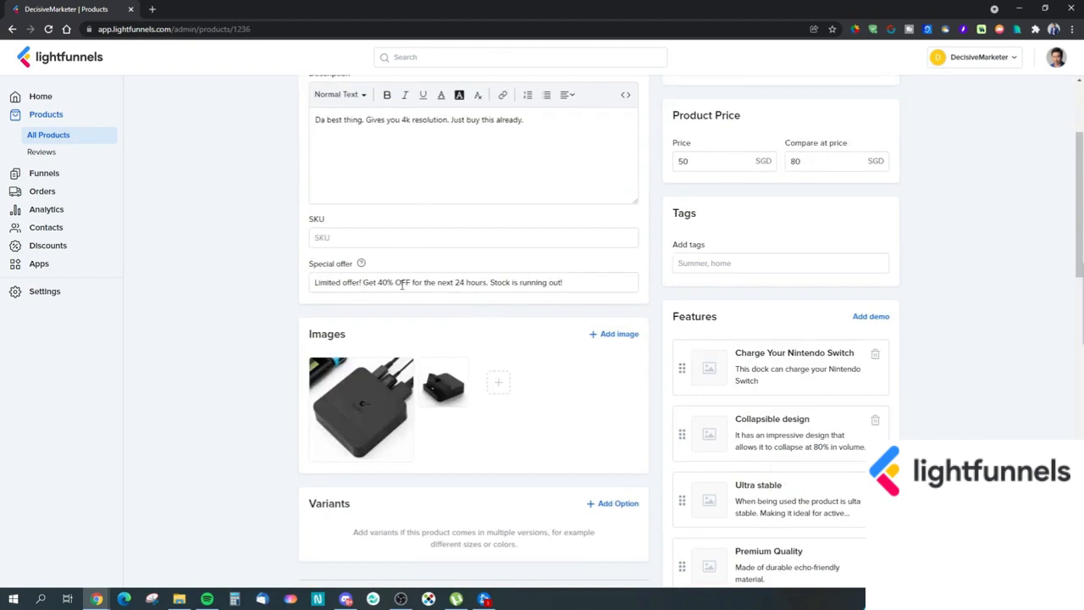
scroll(371, 280, "up", 1)
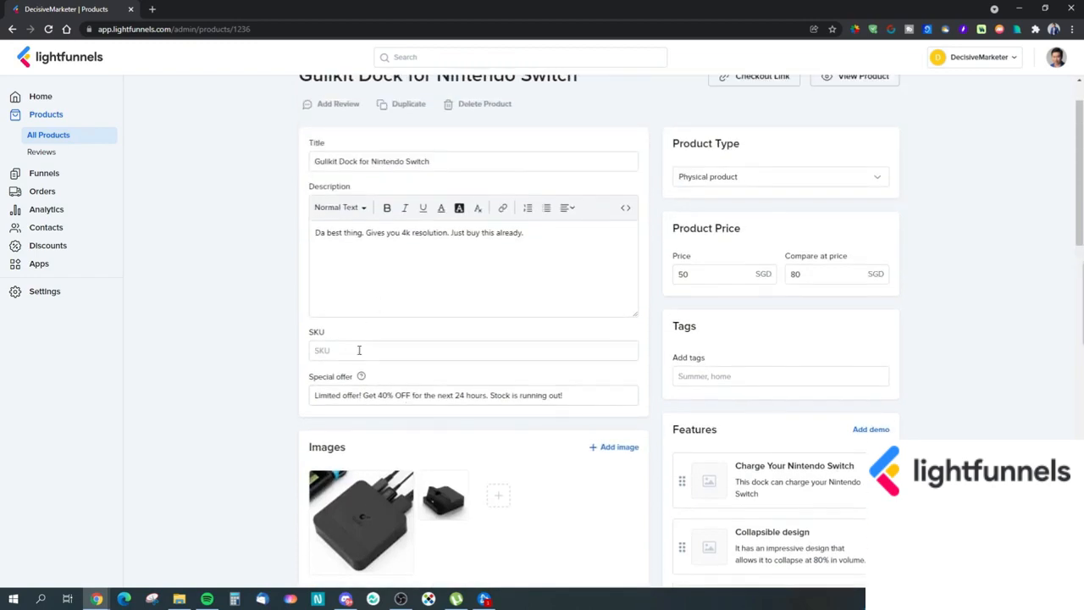
- View the available product types for the Gulikit Dock and close the list without choosing another one
left_click(733, 181)
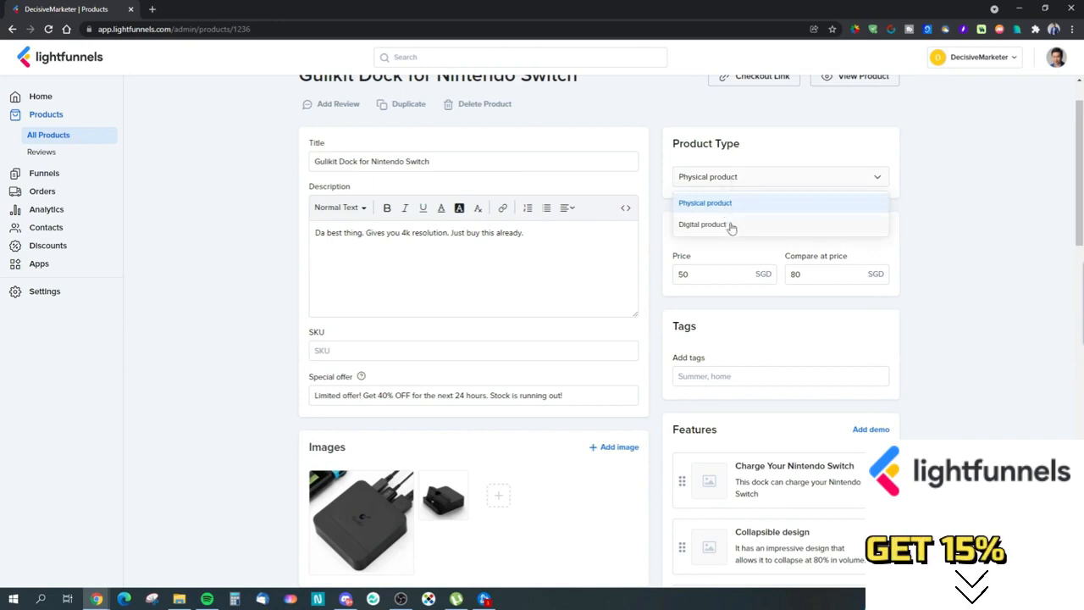
left_click(975, 227)
left_click(746, 177)
left_click(743, 176)
left_click(744, 176)
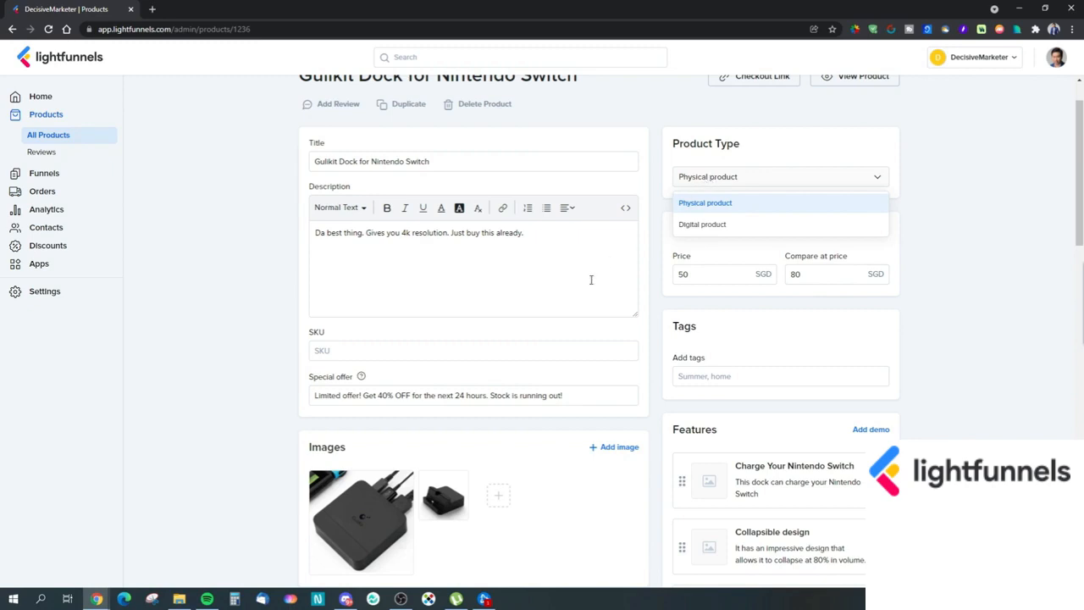
left_click(987, 273)
- Look at the product's price and compare-at price, and read the help tip for the special offer text
scroll(987, 273, "down", 5)
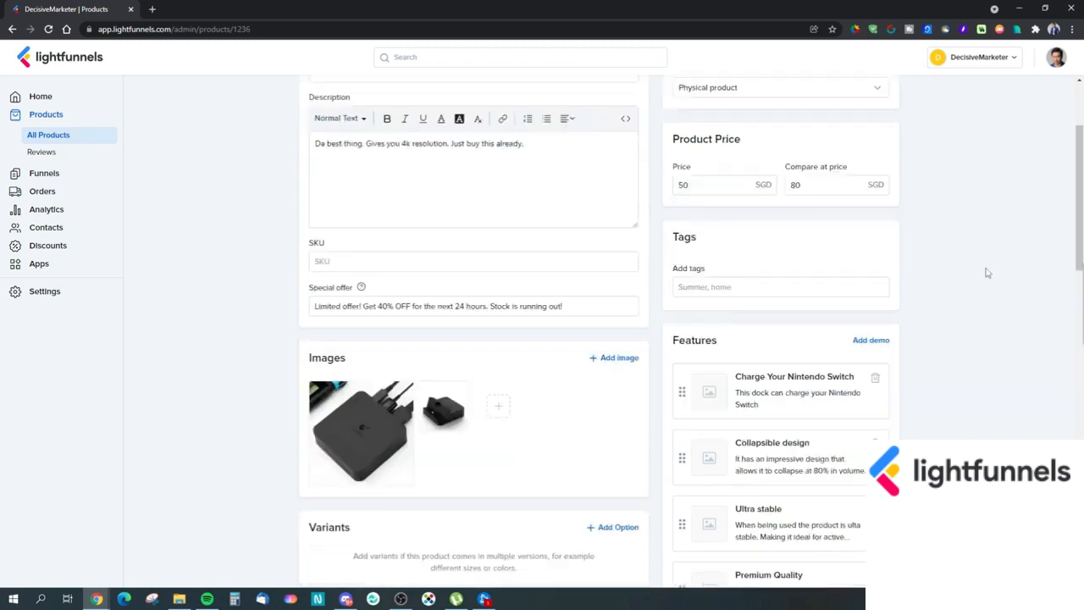
scroll(986, 273, "up", 4)
scroll(986, 273, "up", 2)
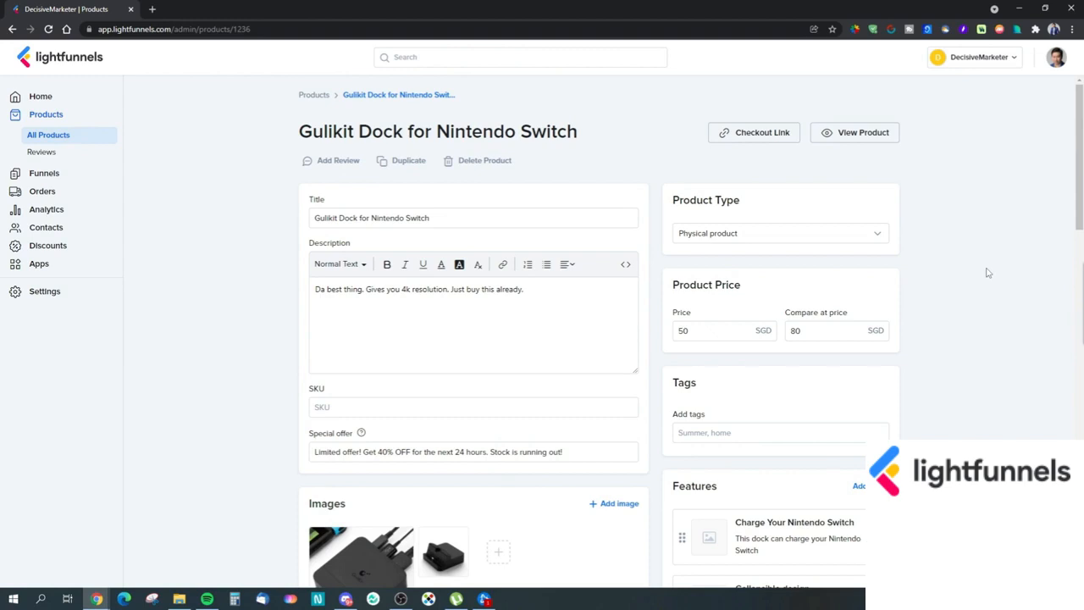
scroll(985, 271, "down", 2)
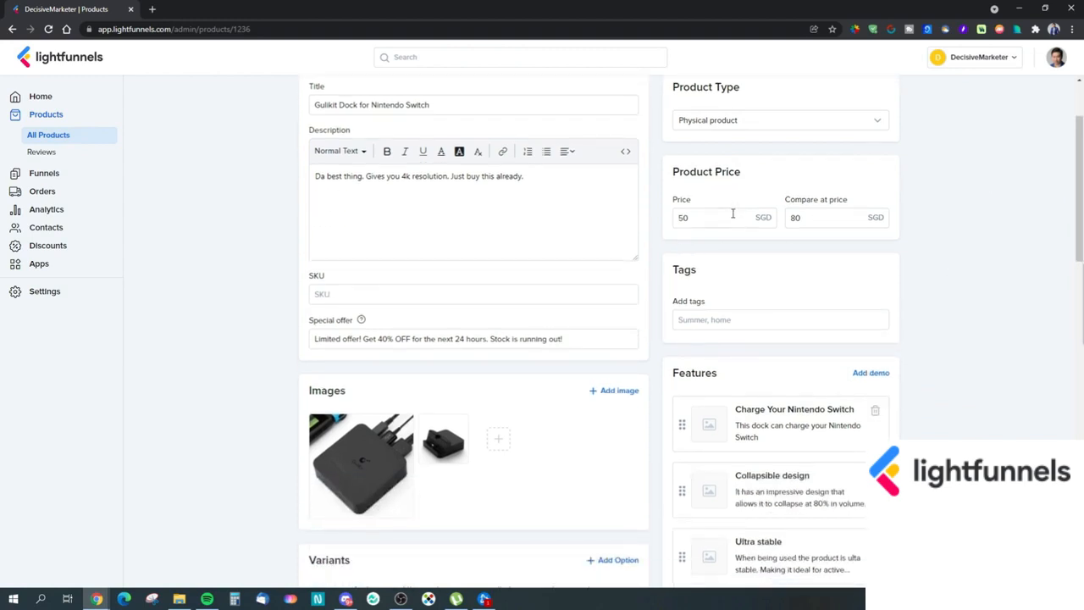
left_click(792, 216)
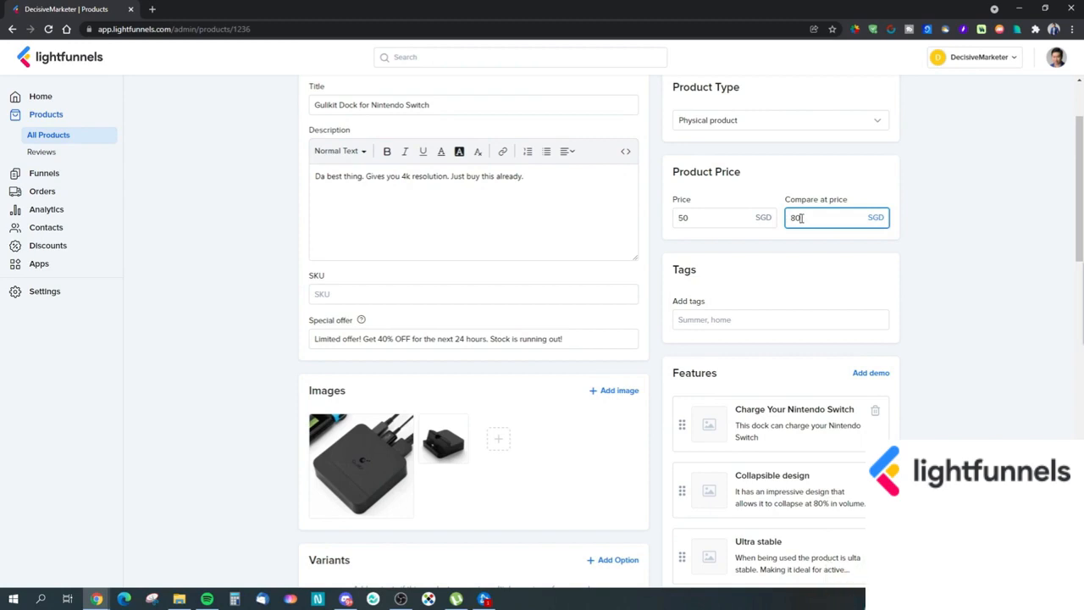
mouse_move(361, 325)
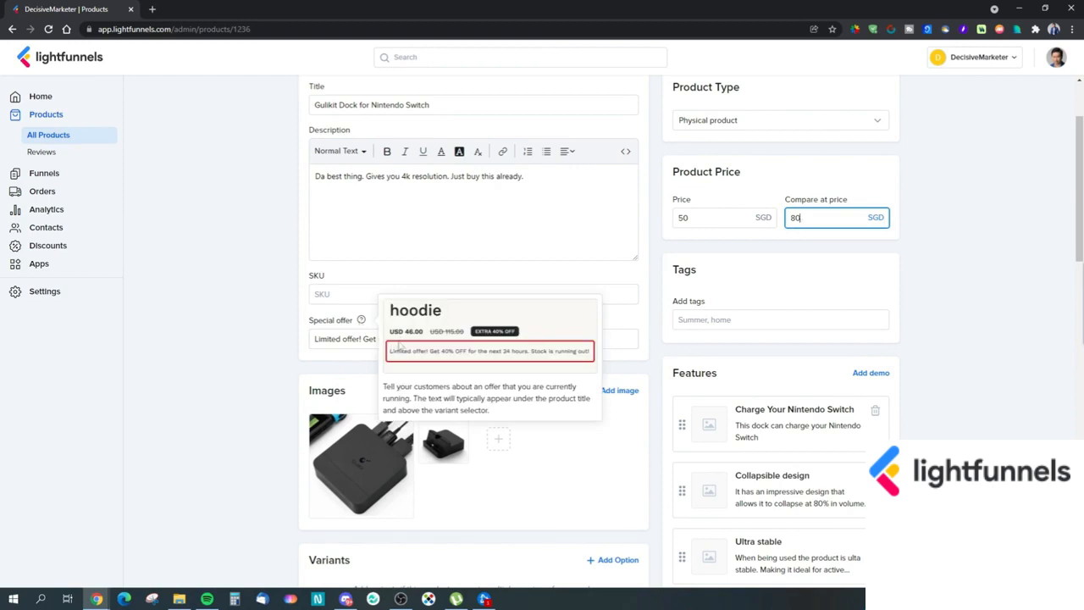
scroll(975, 254, "up", 3)
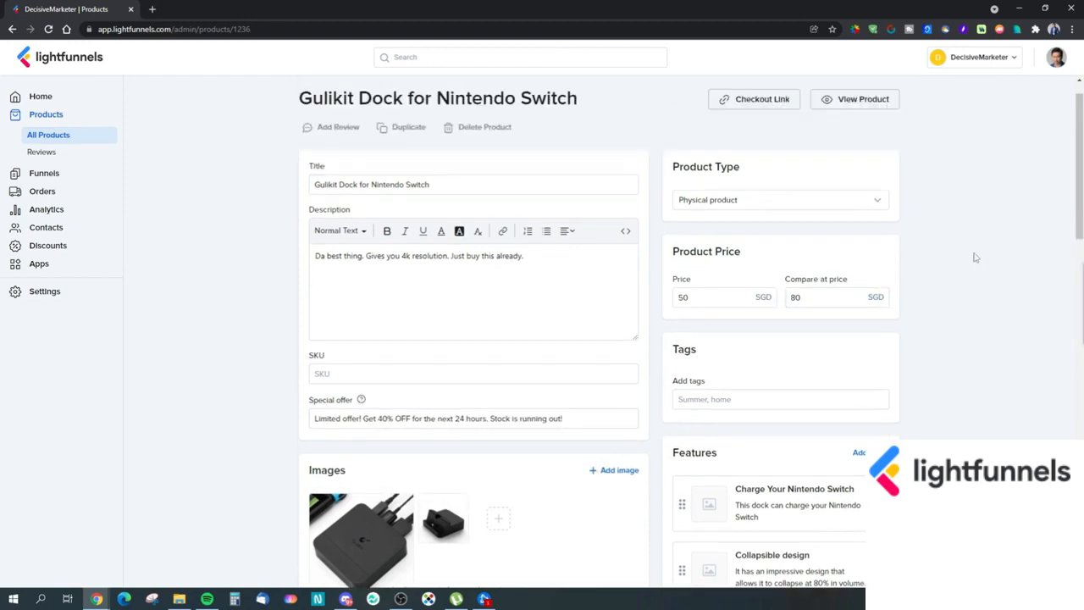
- Preview the live Gulikit Dock product page and highlight where the special offer text appears
left_click(841, 138)
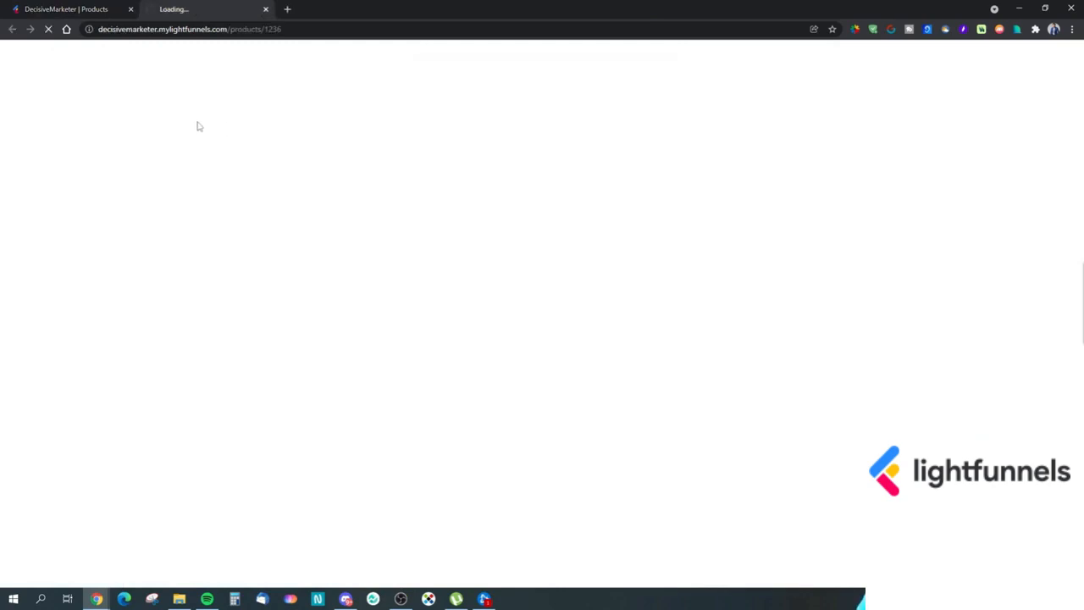
left_click(65, 8)
scroll(945, 365, "down", 3)
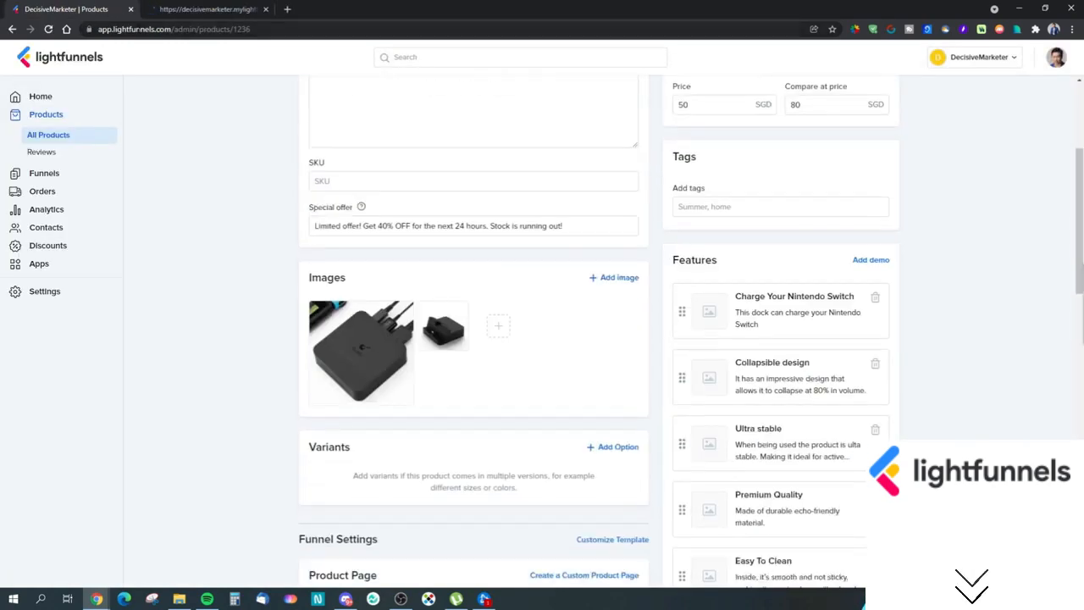
left_click(195, 9)
left_click_drag(555, 269, 854, 267)
left_click_drag(550, 271, 658, 271)
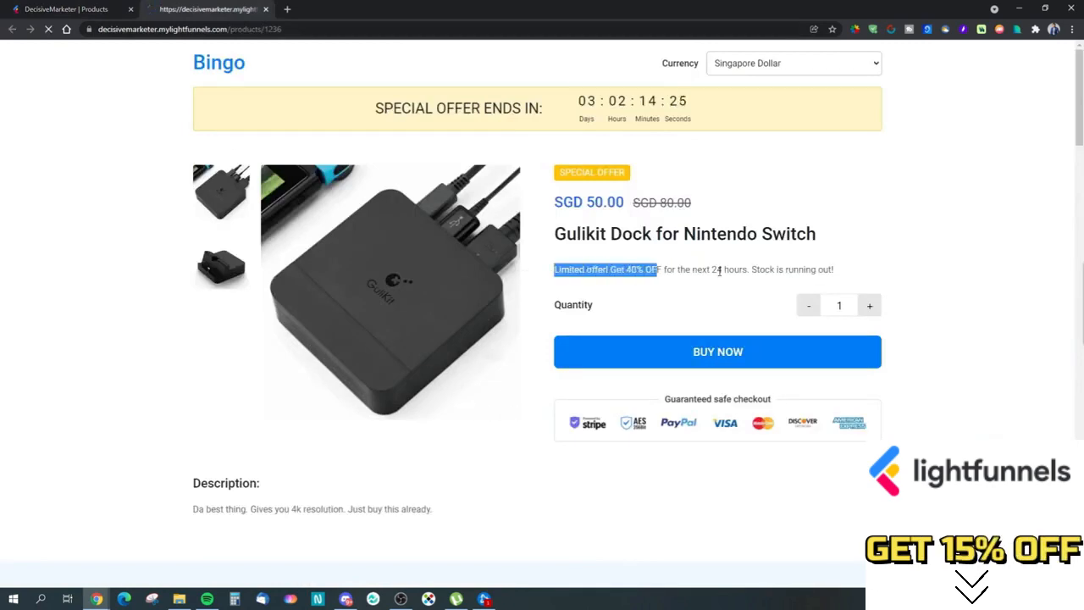
left_click(719, 270)
- Add two variant options to the Gulikit Dock product and give the first one the values black and blue
left_click(38, 8)
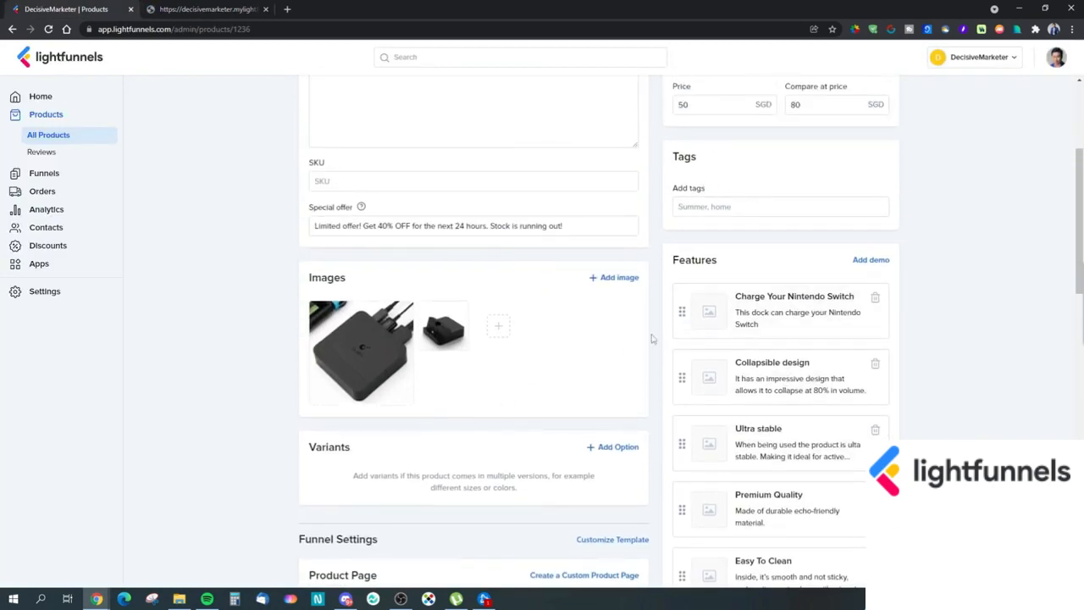
scroll(651, 339, "down", 1)
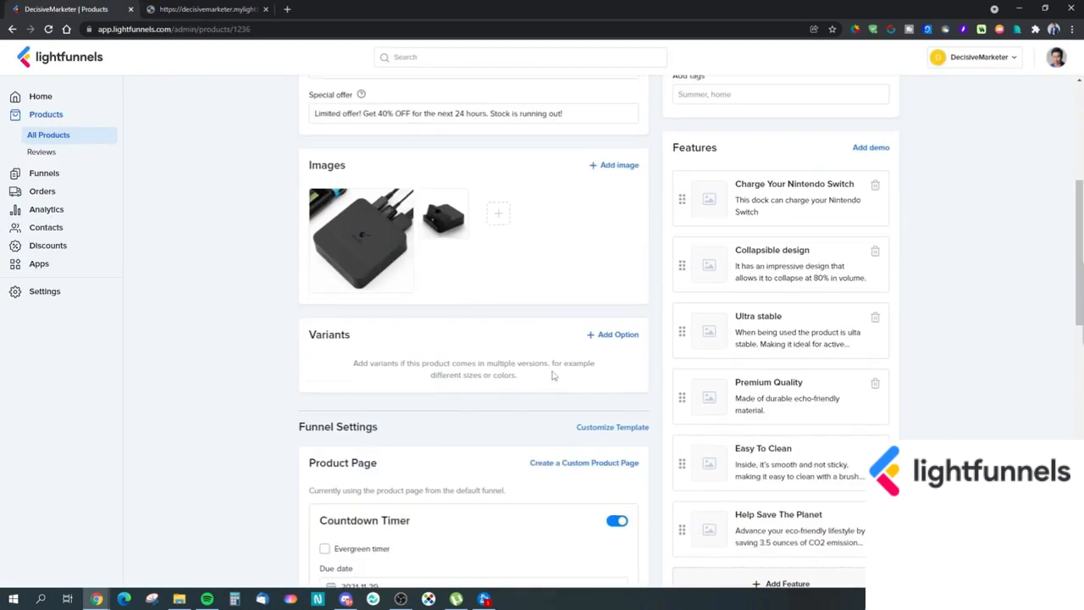
left_click(610, 335)
left_click(340, 384)
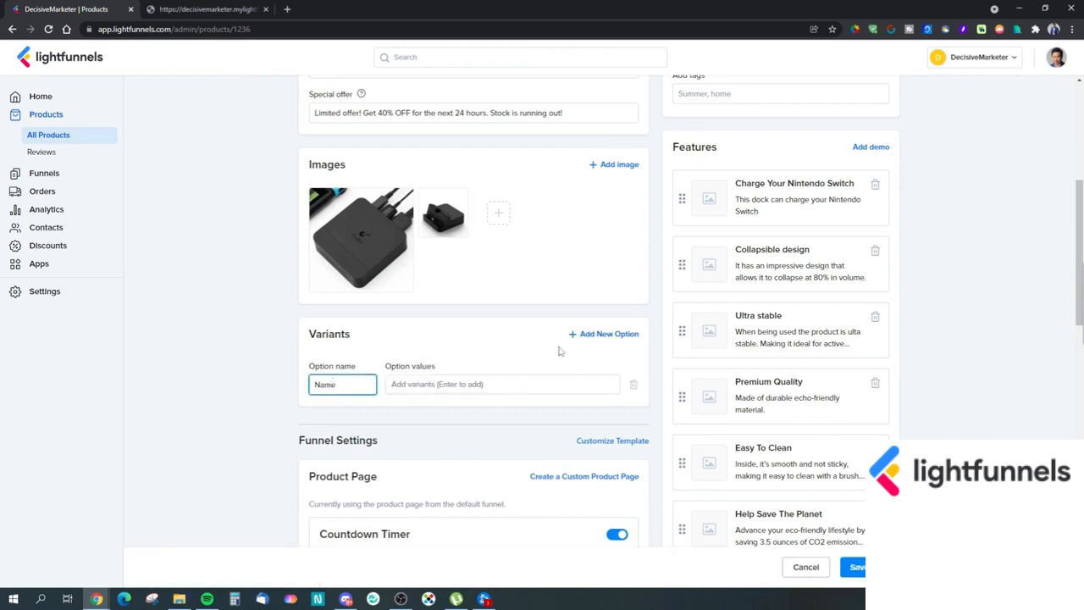
left_click(584, 337)
left_click(352, 387)
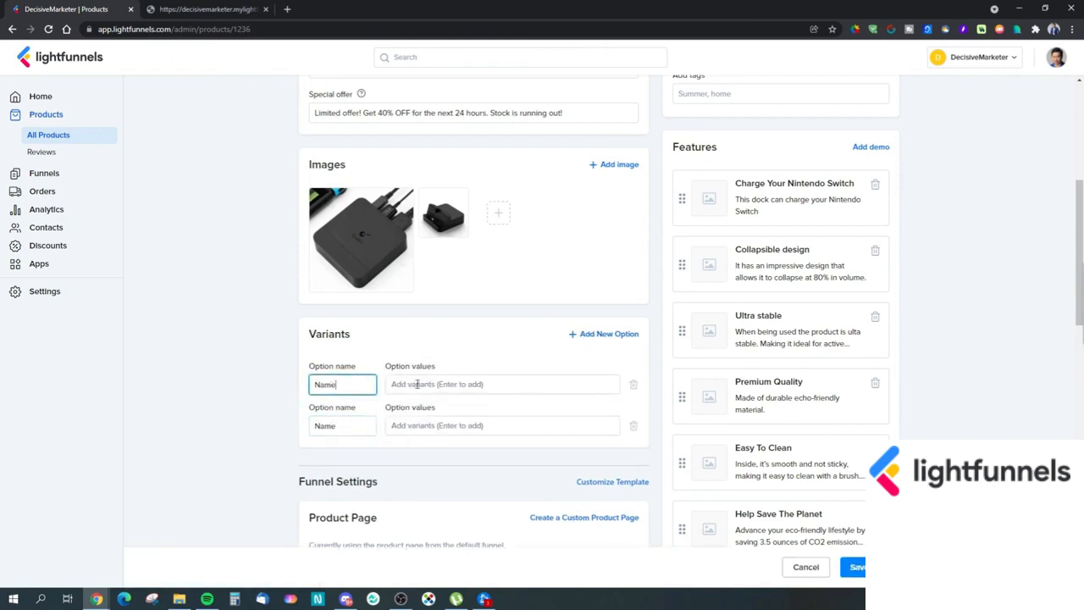
left_click(426, 384)
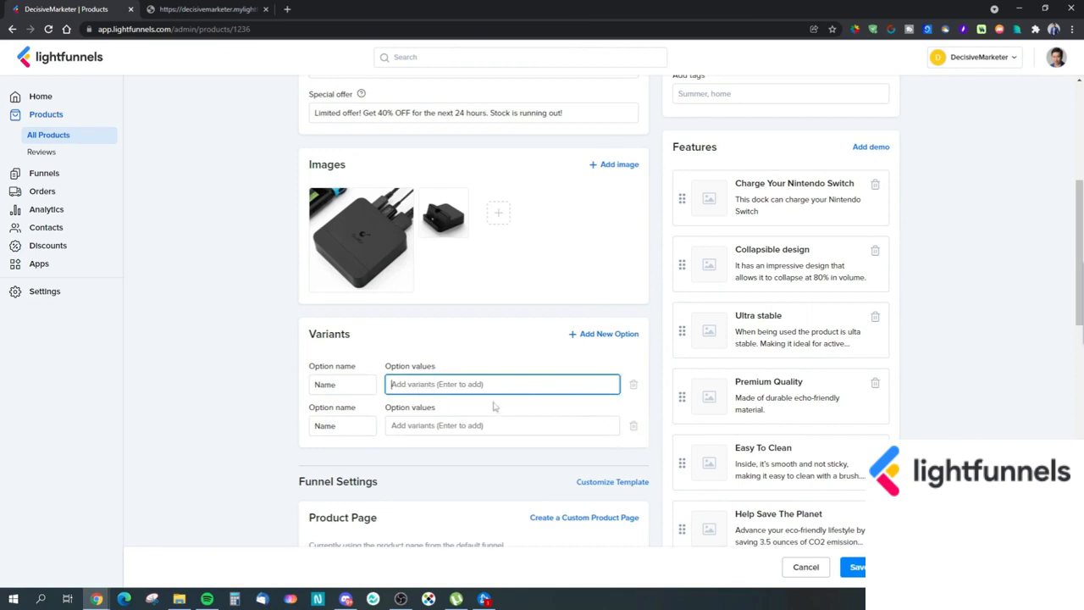
type("co")
key("BackSpace")
type("black")
key("Return")
type("blue")
key("Return")
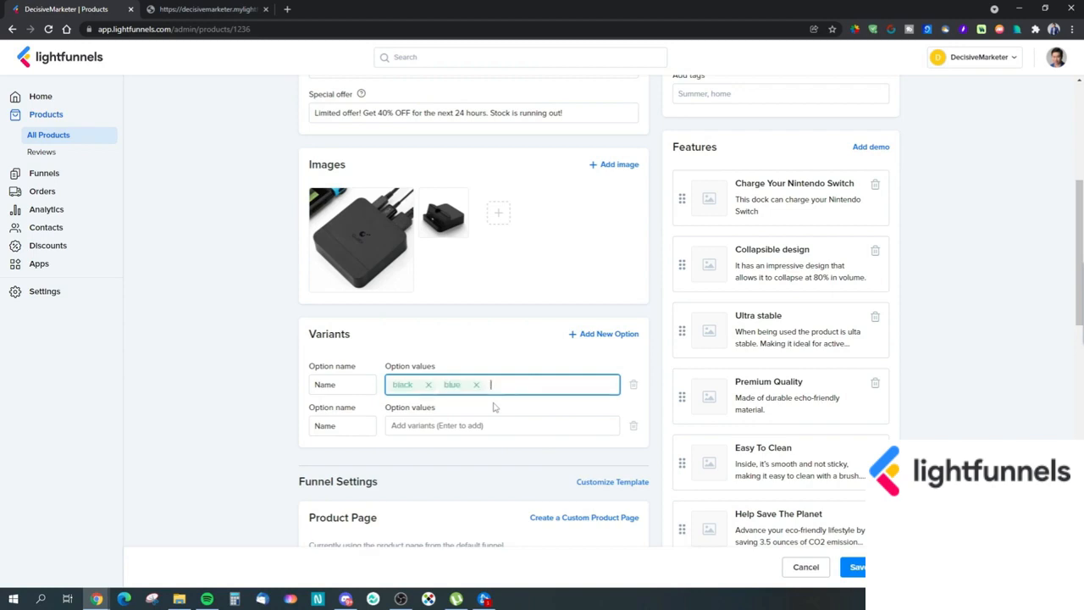
- Remove the black and blue option values and delete both variant options
left_click(476, 384)
left_click(428, 385)
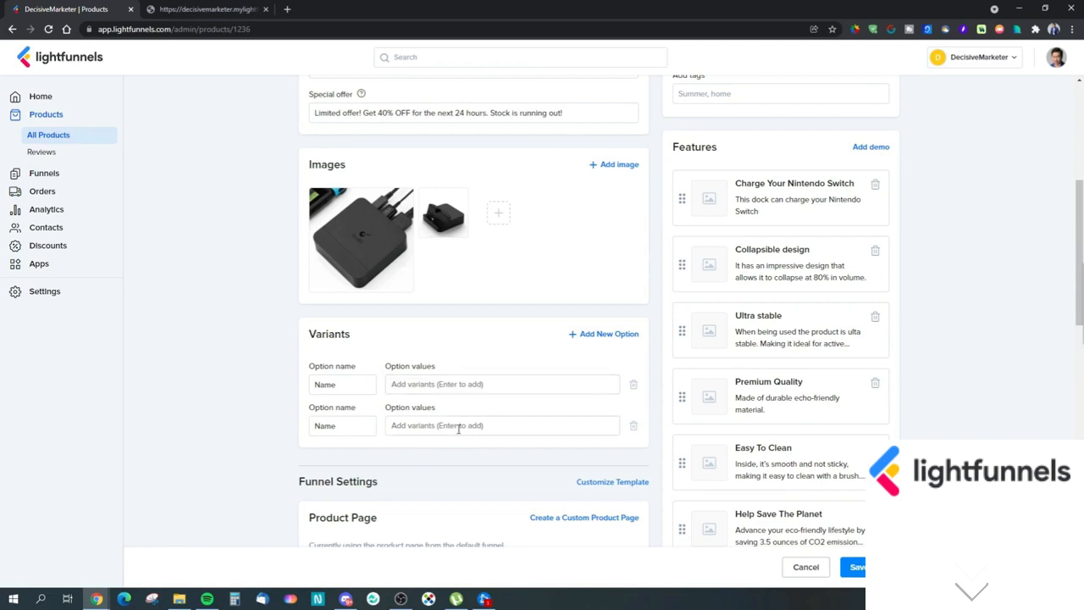
left_click(634, 384)
left_click(633, 384)
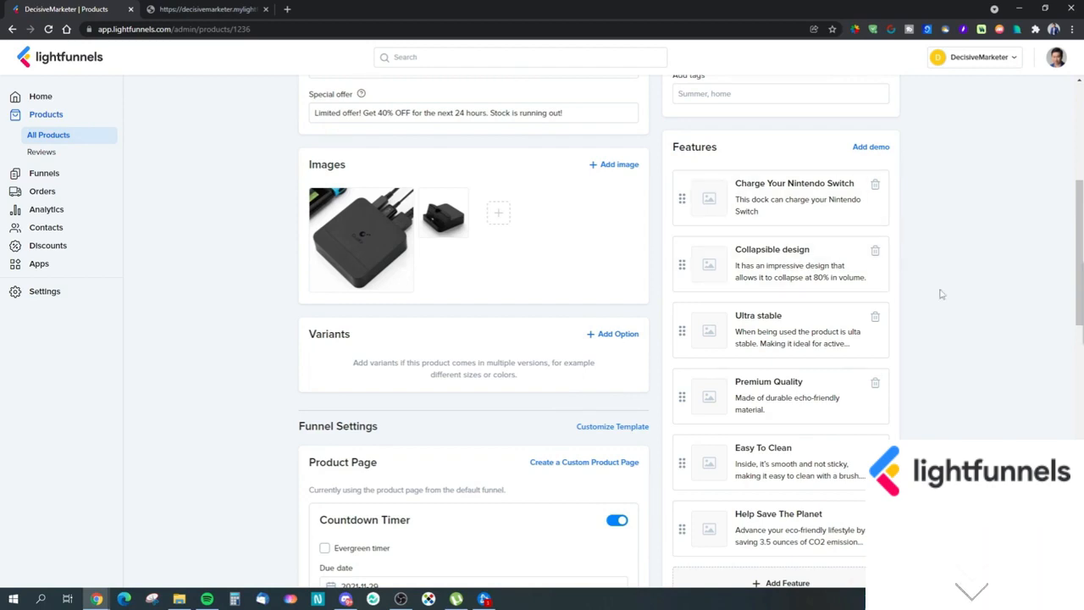
- Look at the product's tags field and its list of features without changing them
scroll(932, 292, "up", 3)
scroll(644, 262, "down", 3)
scroll(581, 246, "up", 2)
left_click(726, 206)
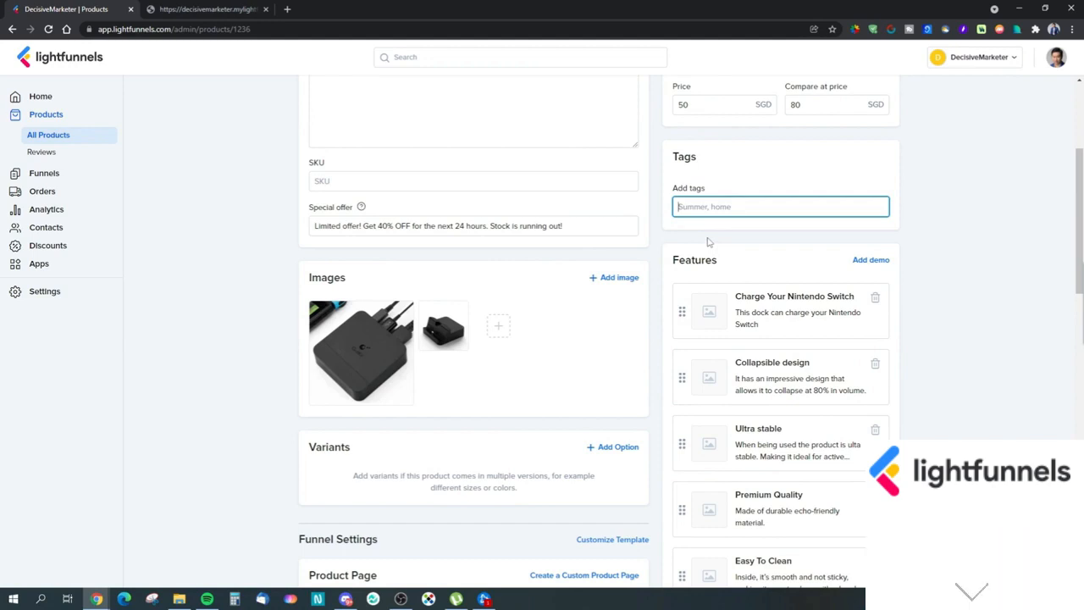
left_click(1017, 319)
scroll(991, 210, "down", 2)
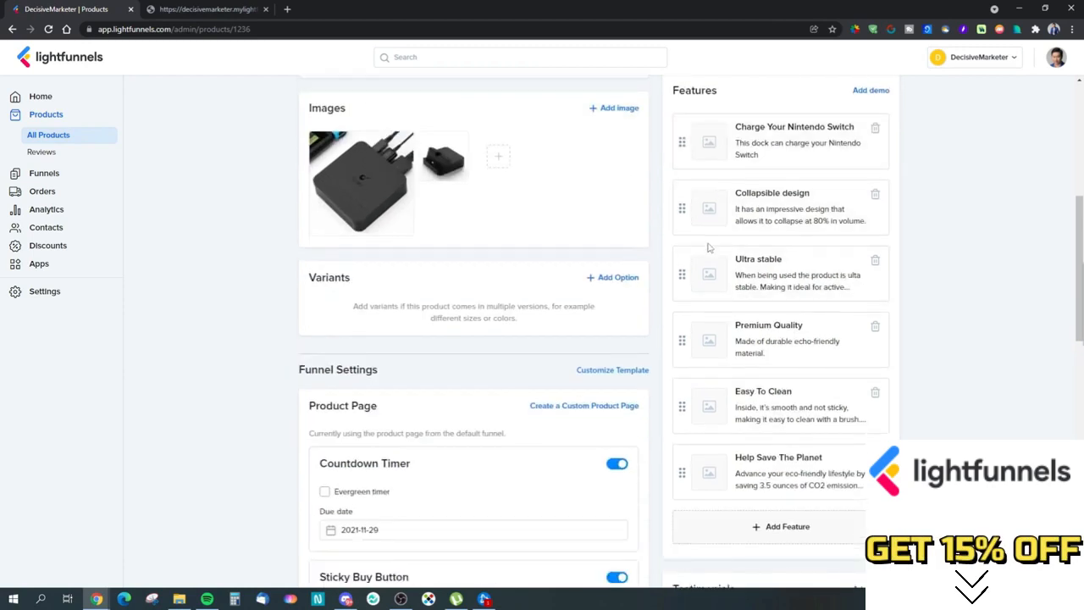
scroll(781, 314, "up", 5)
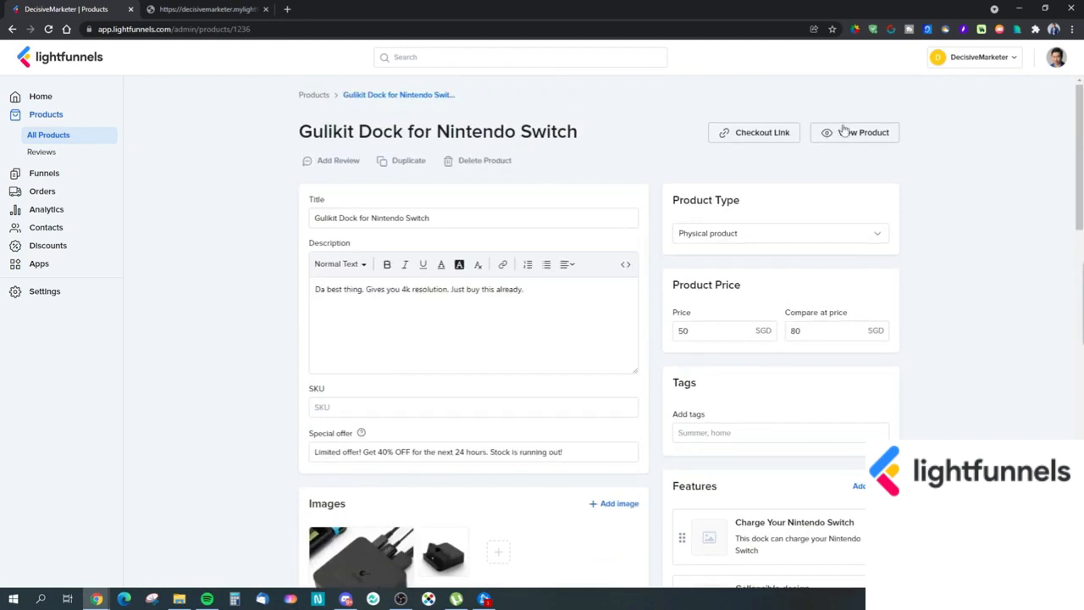
- Compare the product's features list with the features section on the live Gulikit Dock product page
left_click(855, 132)
left_click(265, 9)
scroll(430, 219, "down", 4)
left_click(195, 8)
scroll(450, 374, "down", 8)
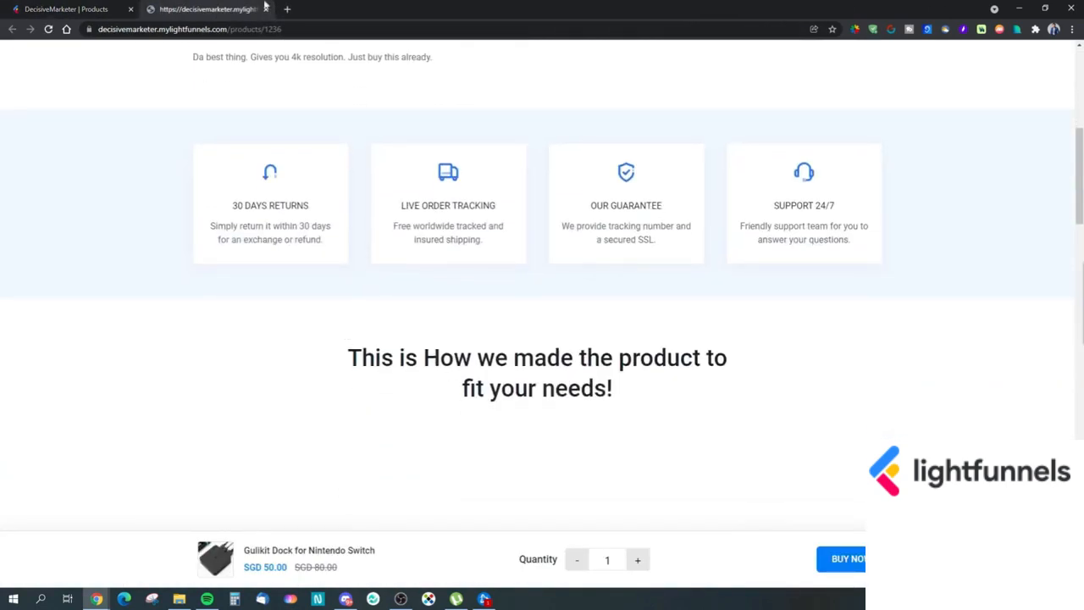
left_click(107, 6)
scroll(852, 315, "down", 2)
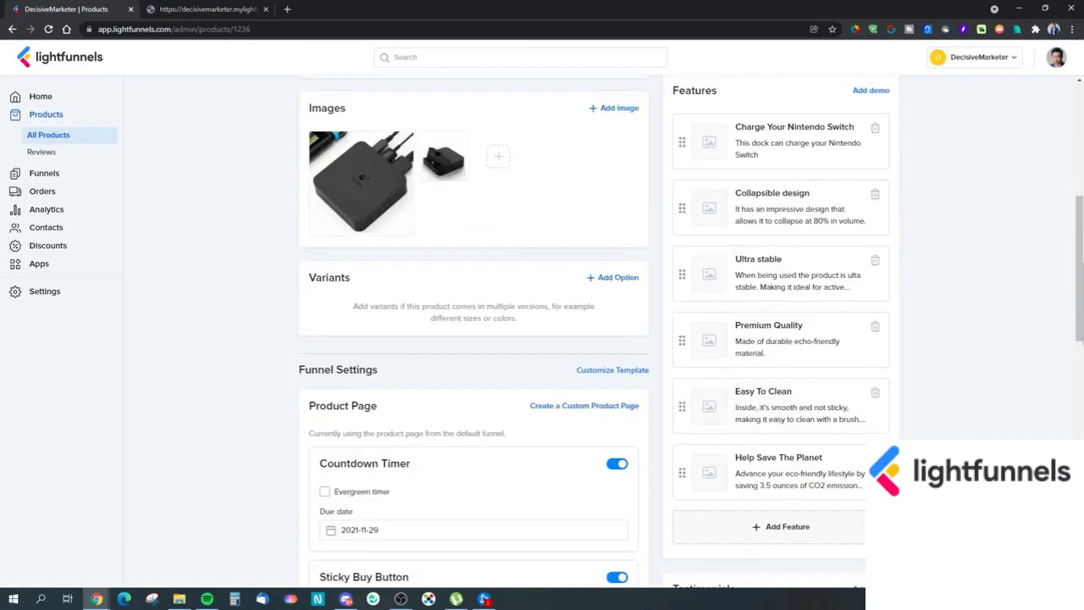
left_click(208, 9)
scroll(347, 332, "down", 5)
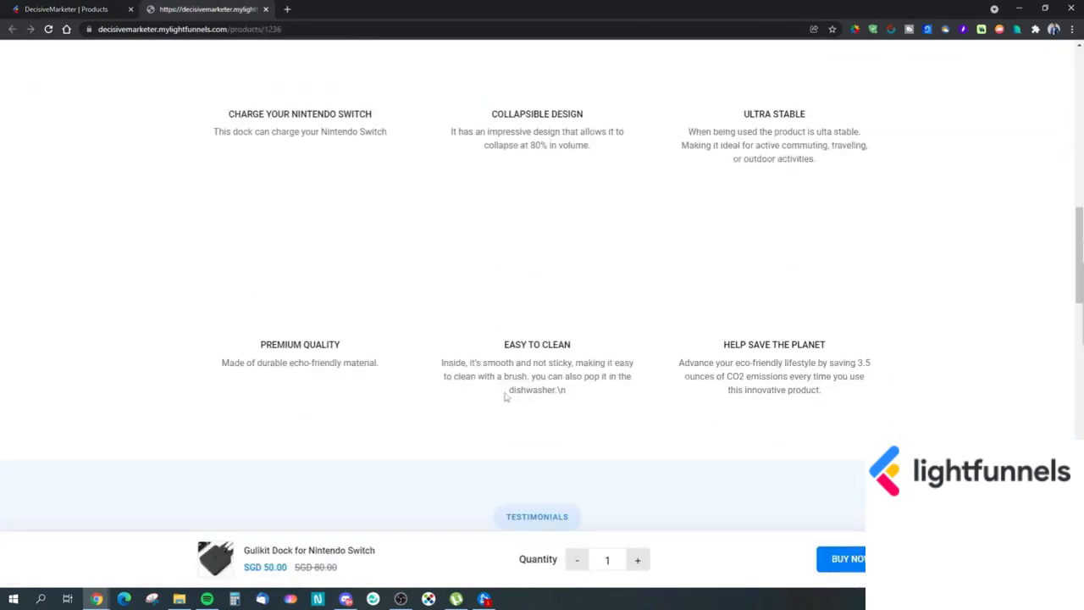
scroll(595, 387, "up", 2)
left_click(97, 8)
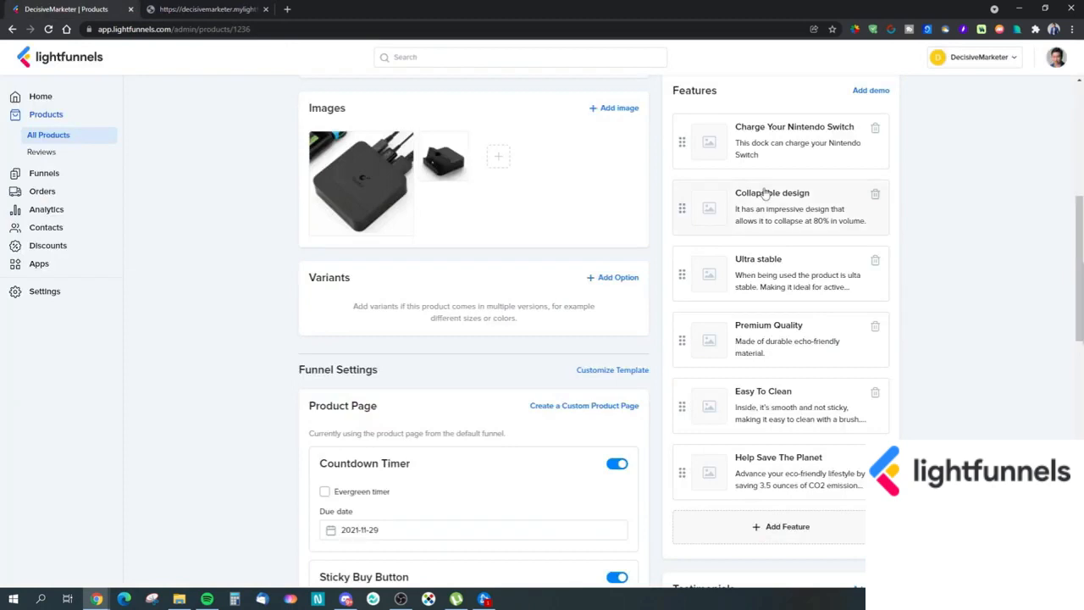
left_click(200, 10)
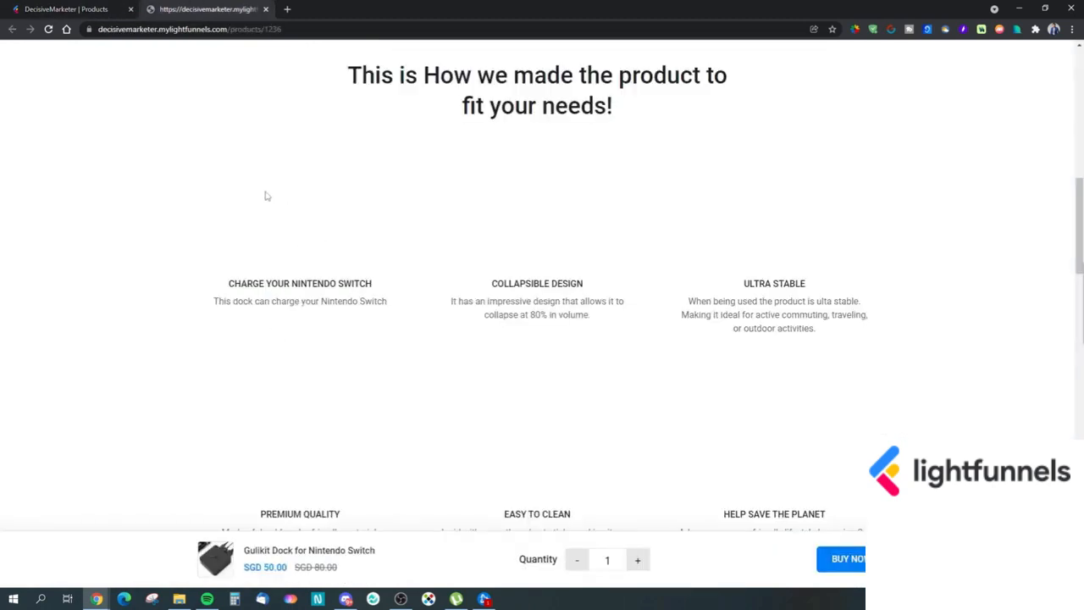
scroll(530, 418, "down", 2)
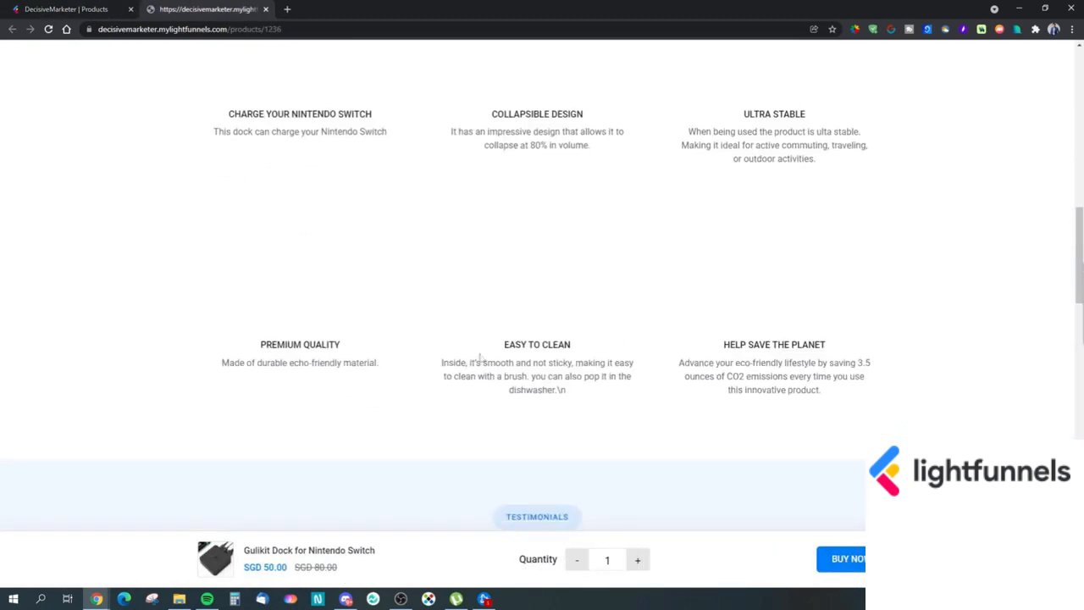
scroll(565, 376, "down", 1)
scroll(564, 370, "up", 2)
left_click(76, 9)
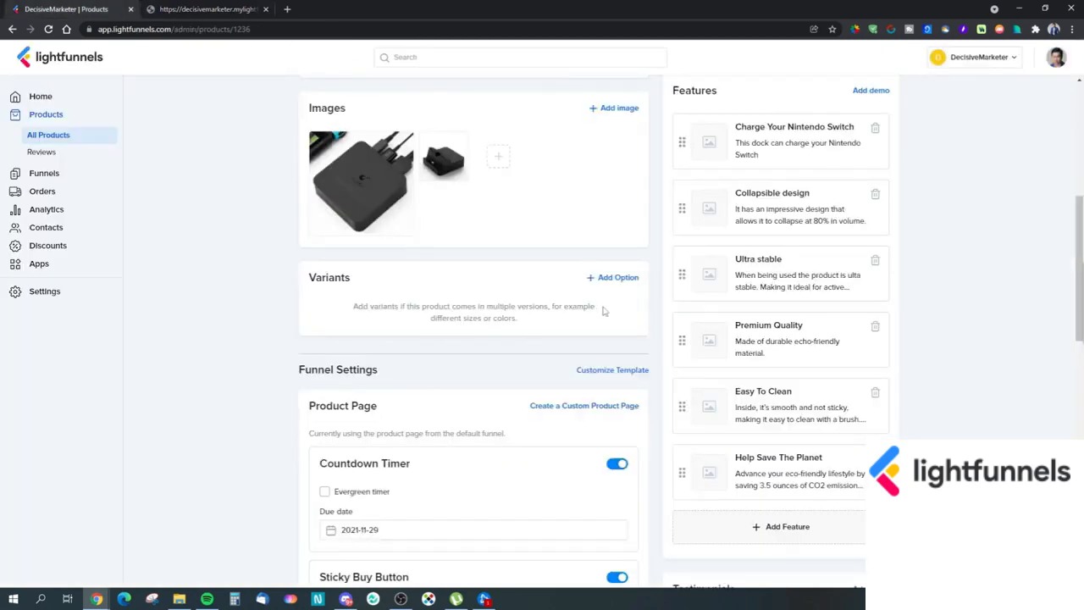
- Compare the product's testimonials with the live page and cycle through the testimonial carousel there
scroll(700, 330, "down", 3)
scroll(700, 330, "down", 3)
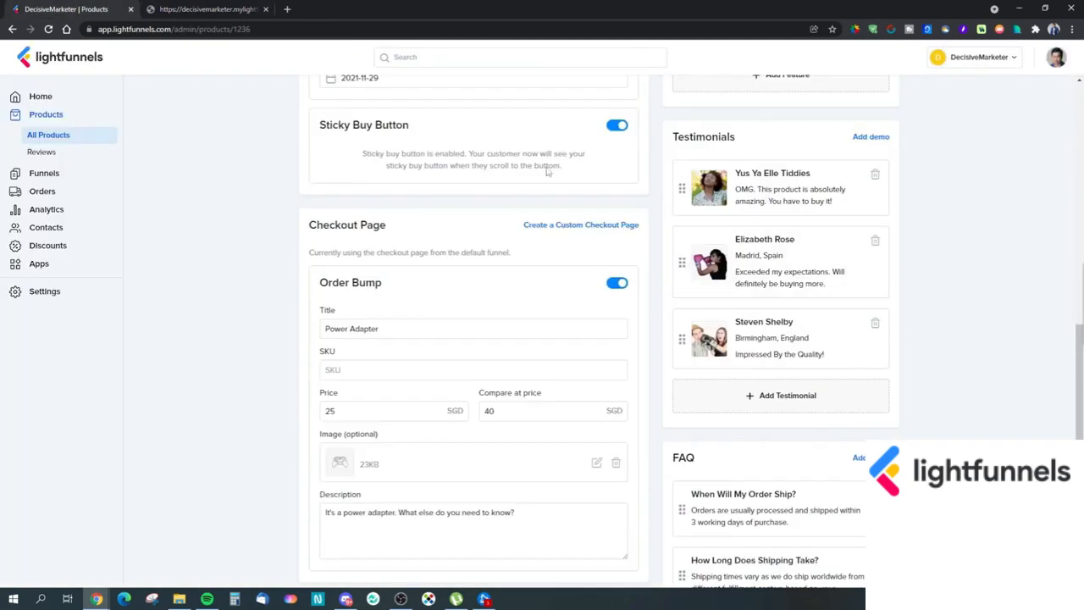
key("ctrl+Tab")
scroll(440, 334, "down", 4)
scroll(442, 334, "down", 1)
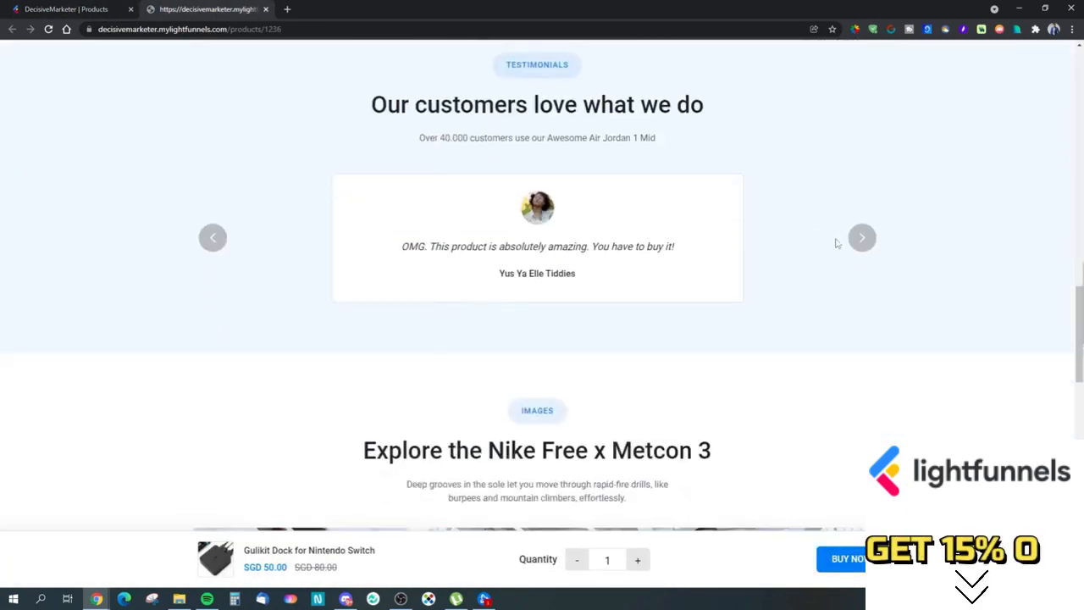
left_click(861, 238)
left_click(861, 238)
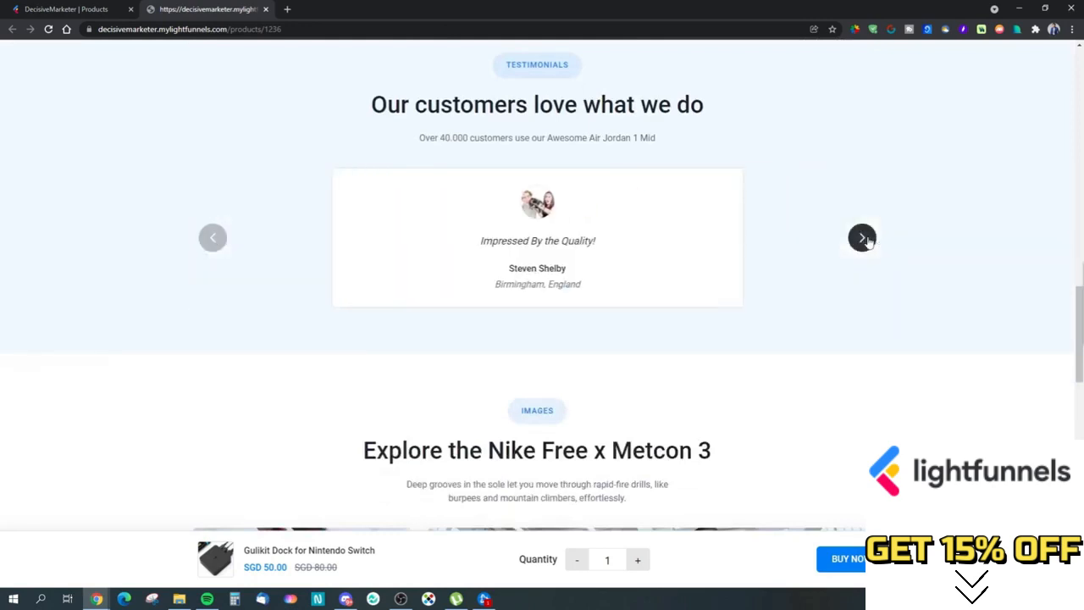
left_click(862, 238)
left_click(862, 238)
left_click(862, 238)
left_click(862, 238)
left_click(65, 9)
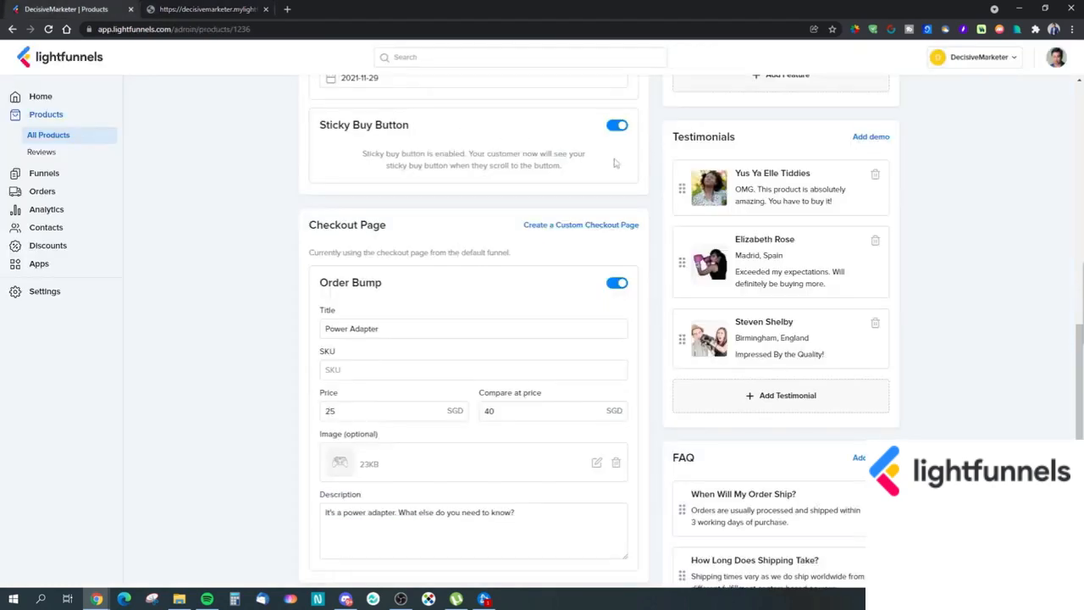
left_click(218, 8)
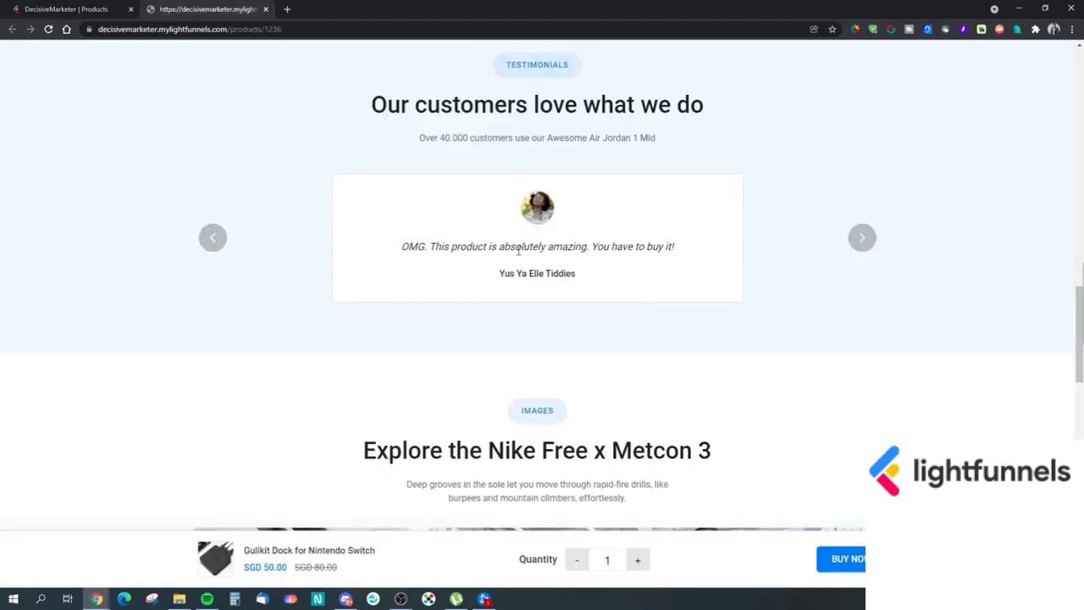
left_click(81, 7)
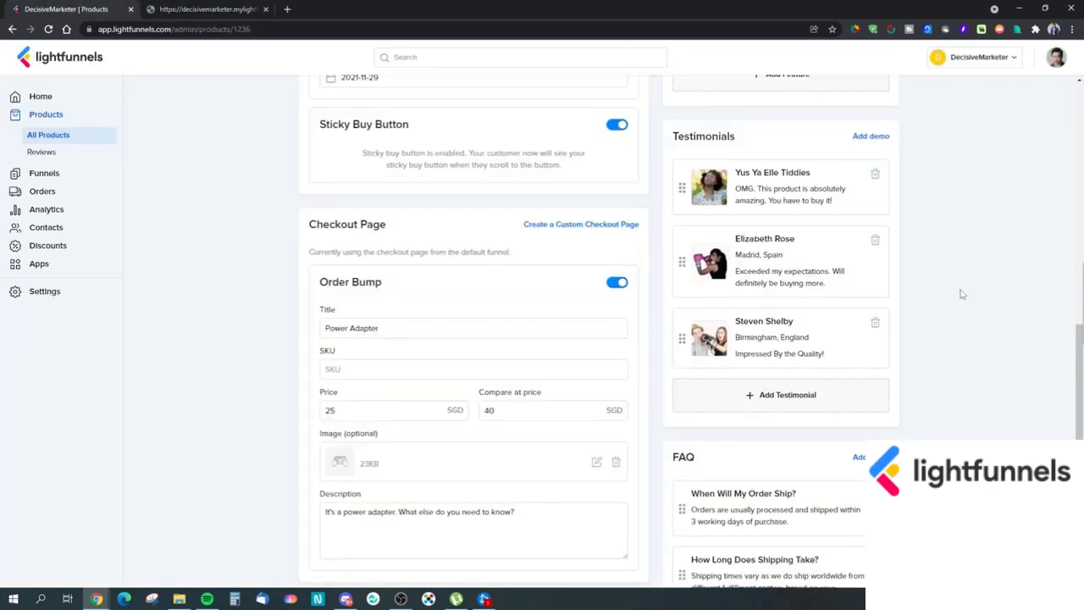
- Examine the image gallery and frequently asked questions on the live page and the product's own FAQ entries
scroll(952, 305, "down", 2)
scroll(950, 317, "down", 1)
left_click(207, 8)
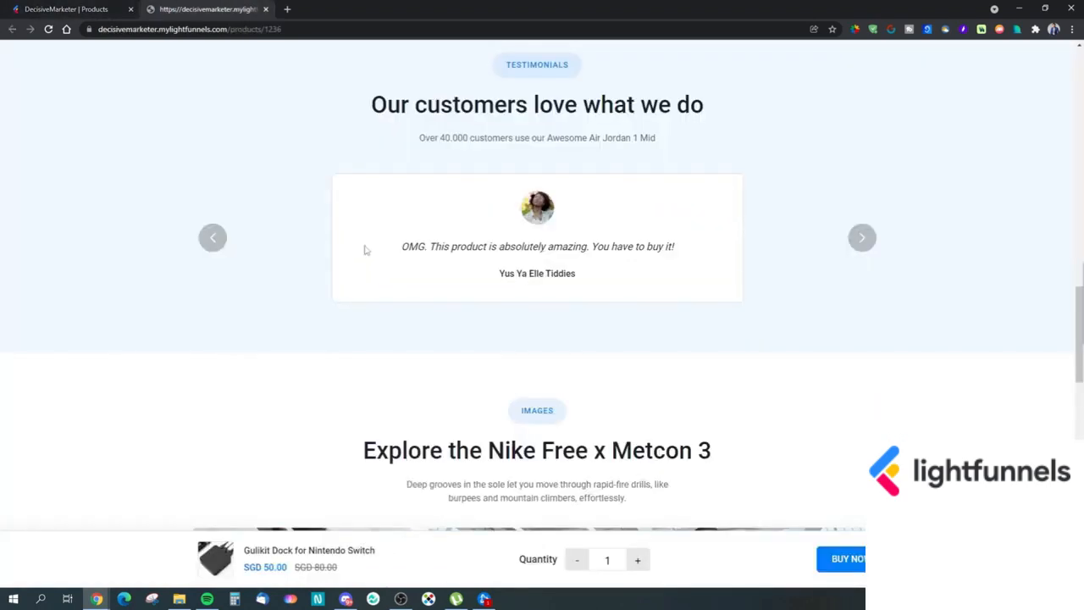
scroll(602, 397, "down", 3)
scroll(602, 395, "down", 3)
scroll(602, 391, "up", 3)
scroll(529, 392, "down", 6)
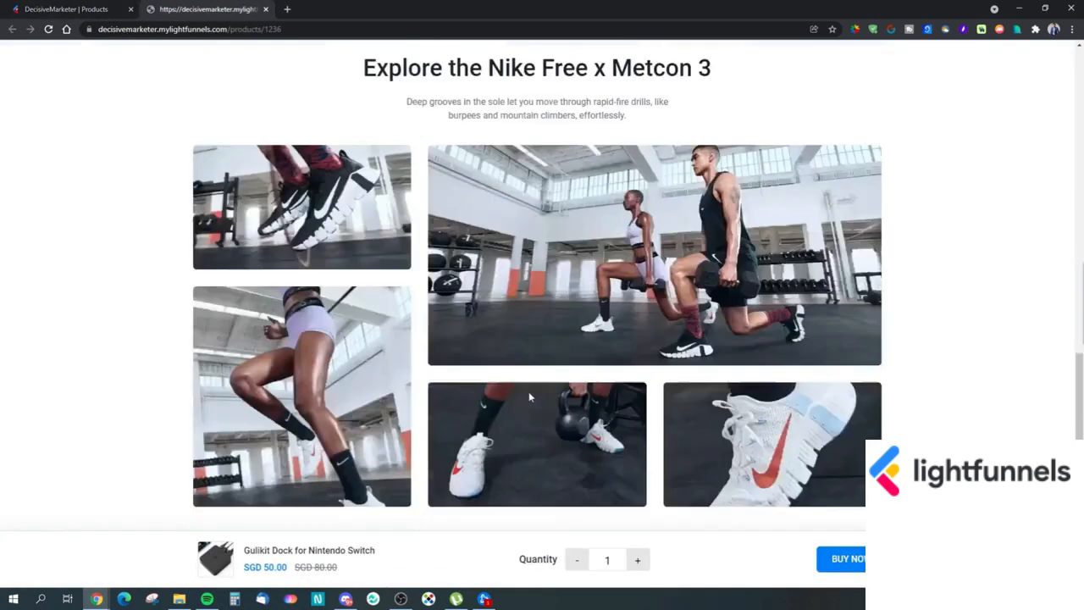
scroll(526, 394, "down", 2)
scroll(527, 398, "up", 1)
left_click_drag(254, 210, 660, 453)
left_click(673, 452)
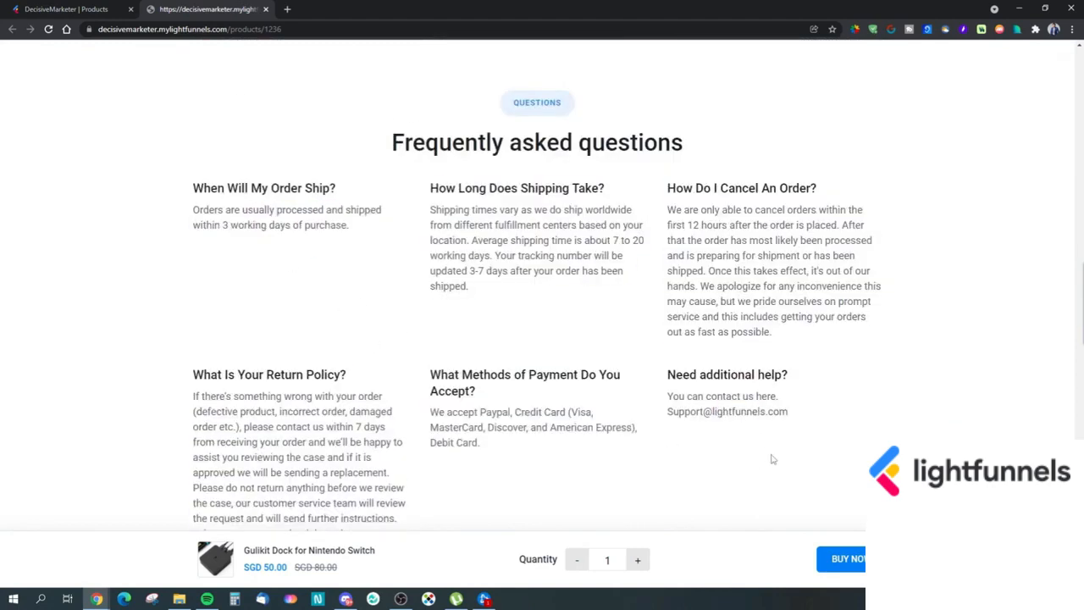
left_click(25, 7)
scroll(830, 403, "down", 3)
scroll(518, 364, "up", 3)
- Create a custom product page under the product's funnel settings and open it for editing
scroll(516, 364, "up", 8)
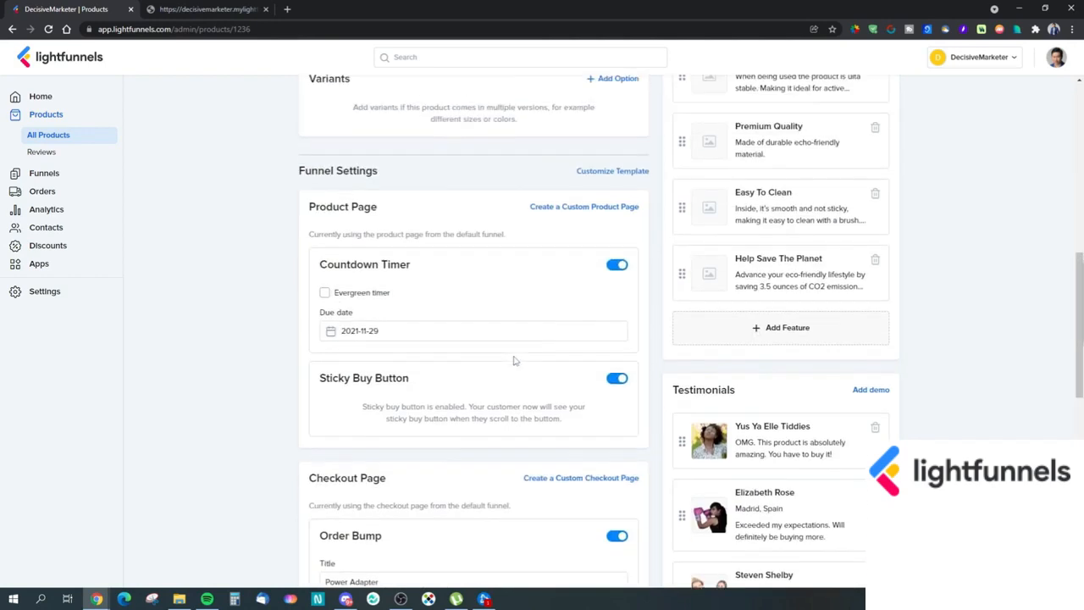
scroll(513, 361, "down", 2)
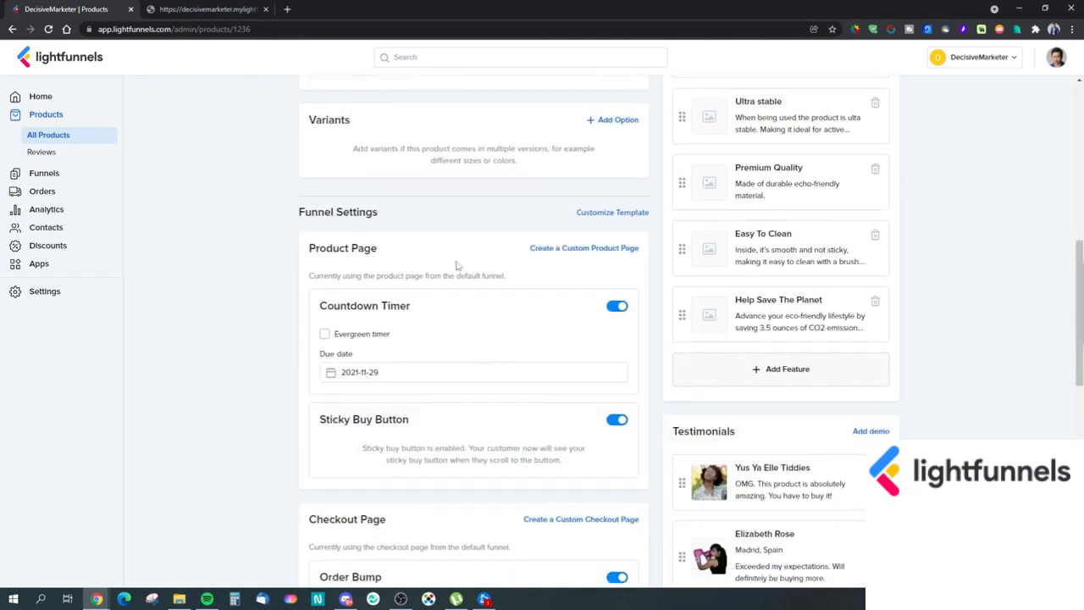
left_click(565, 250)
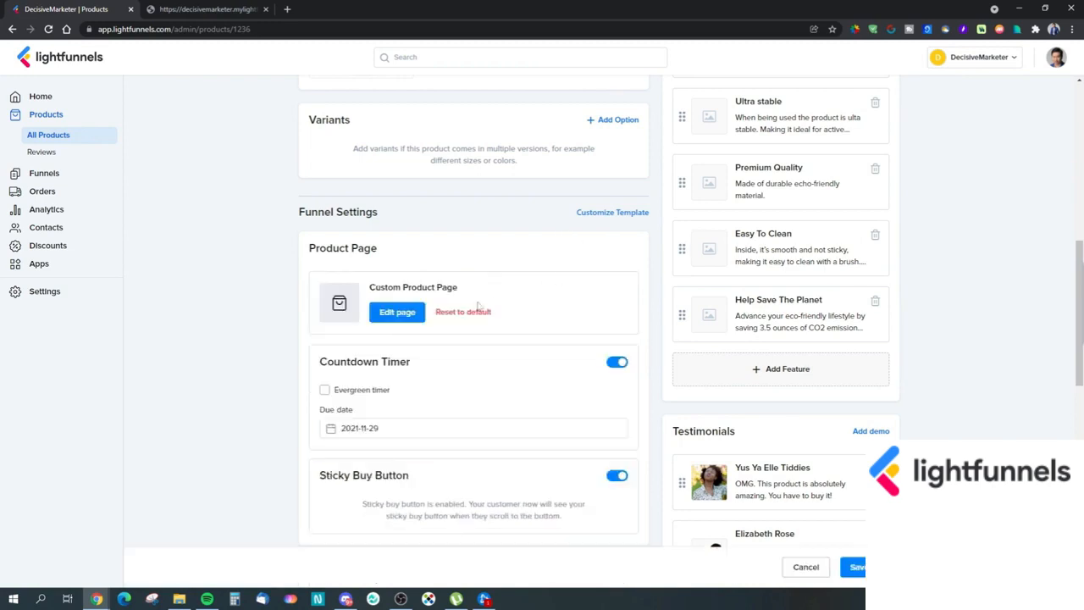
left_click(392, 312)
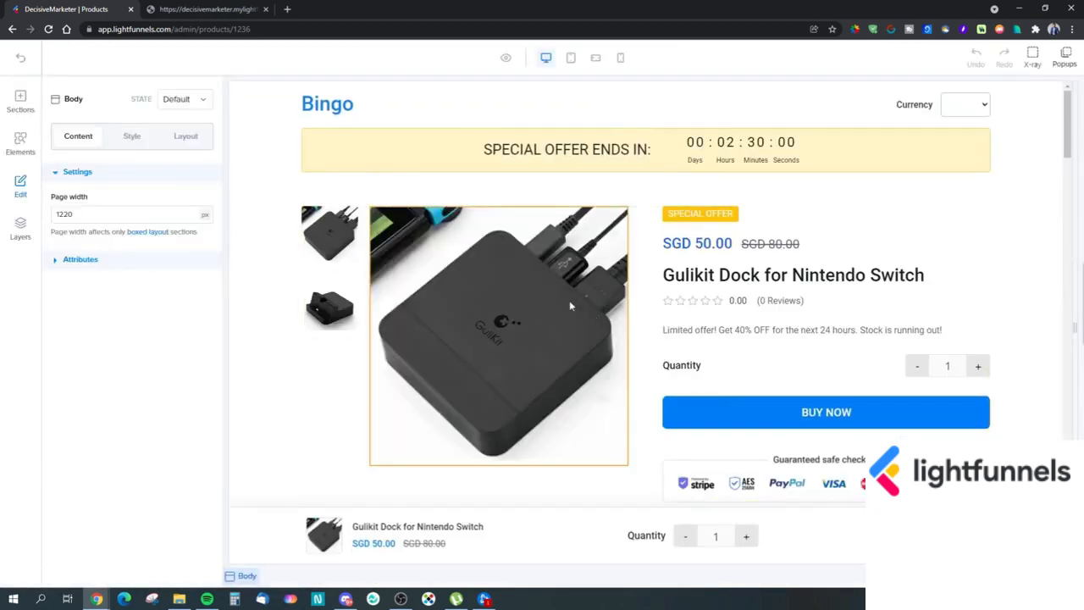
- Look through the custom product page's layout, from the countdown banner to the features section
scroll(648, 281, "down", 8)
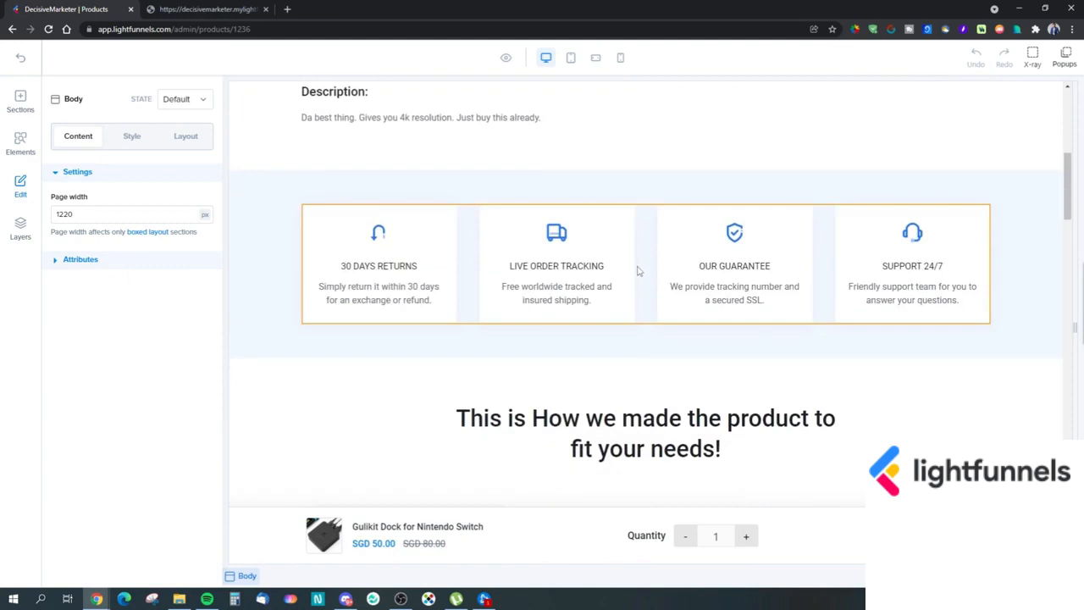
scroll(640, 271, "up", 8)
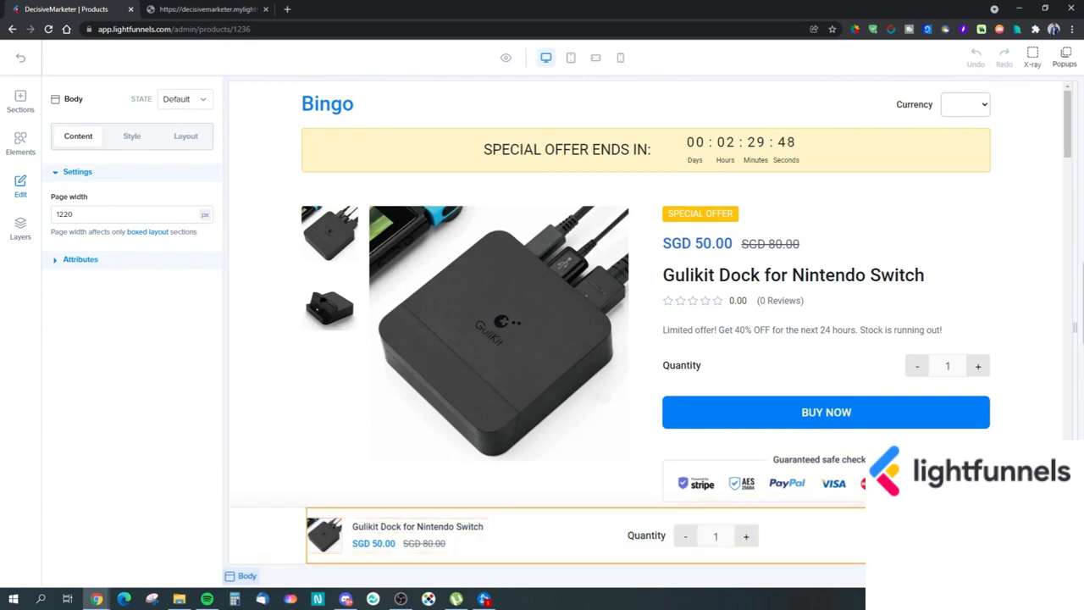
scroll(673, 493, "down", 1)
scroll(674, 492, "down", 8)
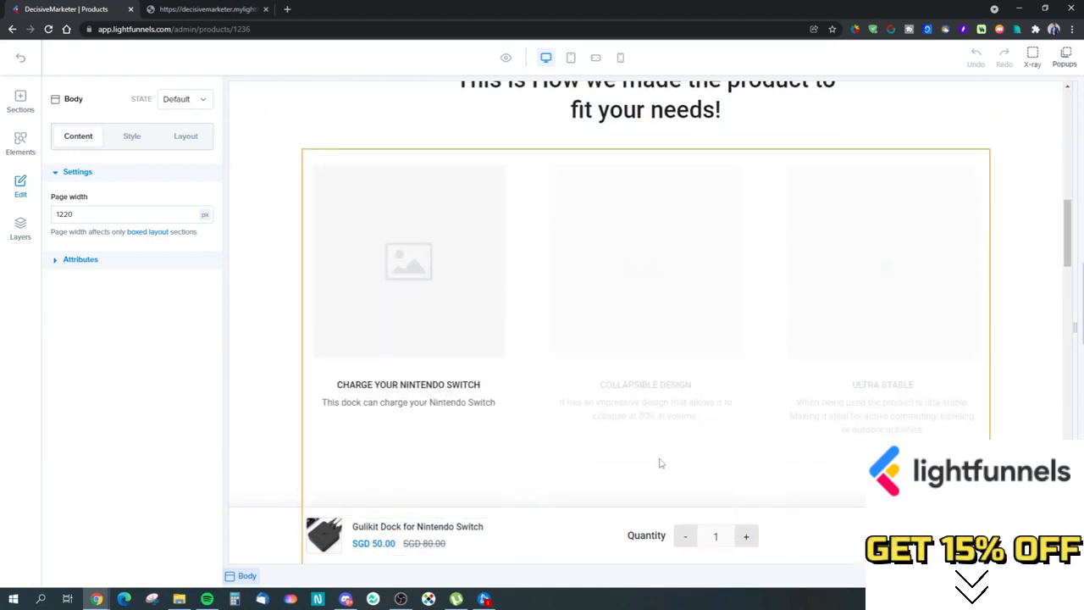
scroll(660, 462, "up", 4)
scroll(660, 463, "up", 4)
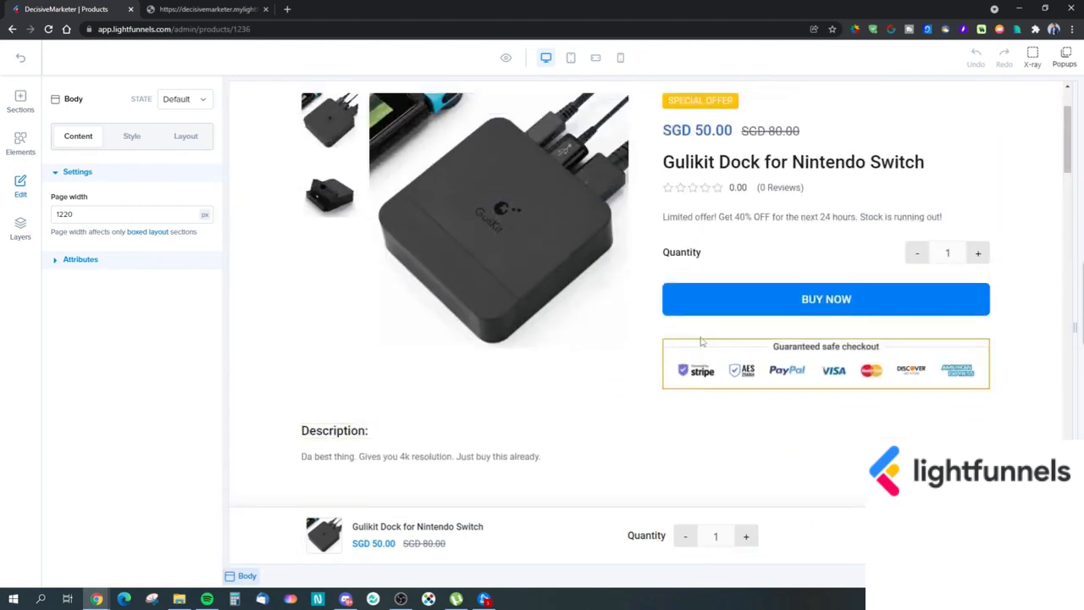
scroll(455, 232, "up", 1)
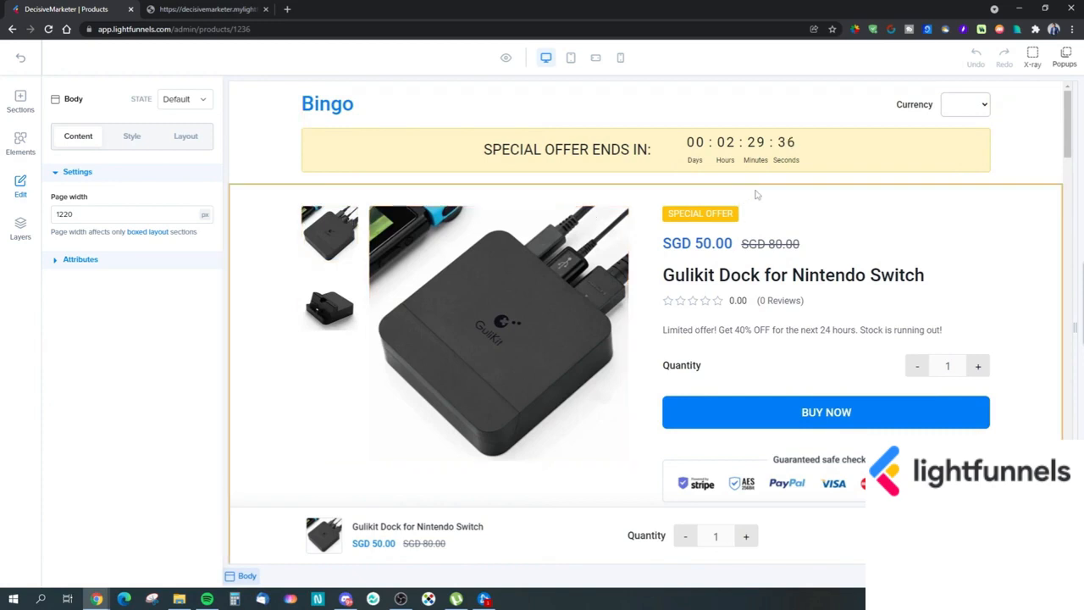
scroll(604, 380, "down", 2)
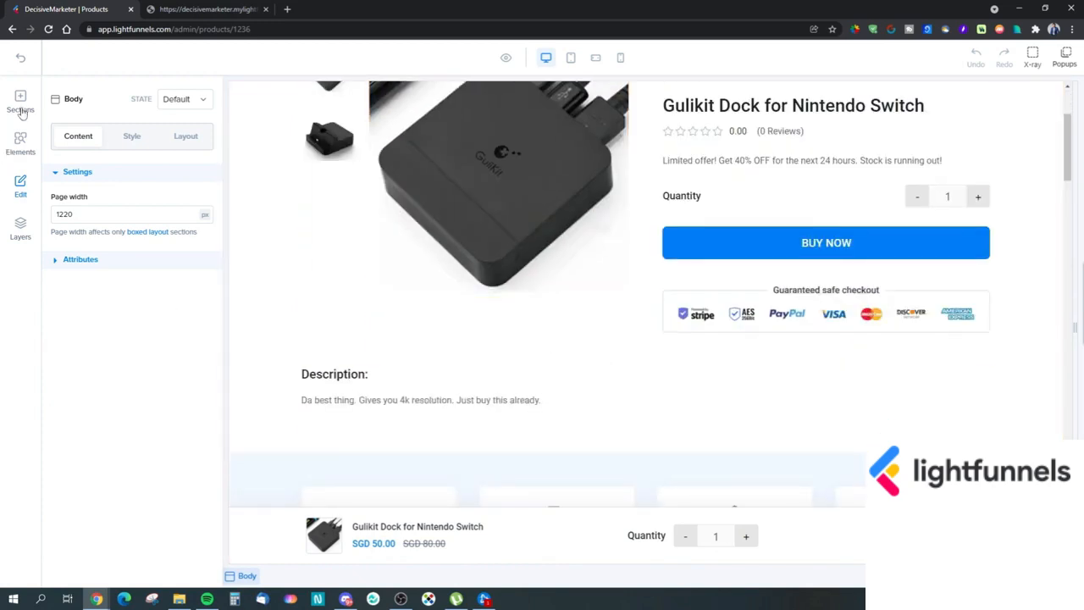
- Browse the ready-made Product, How It Works, Hero and Testimonials section templates
left_click(25, 183)
mouse_move(90, 138)
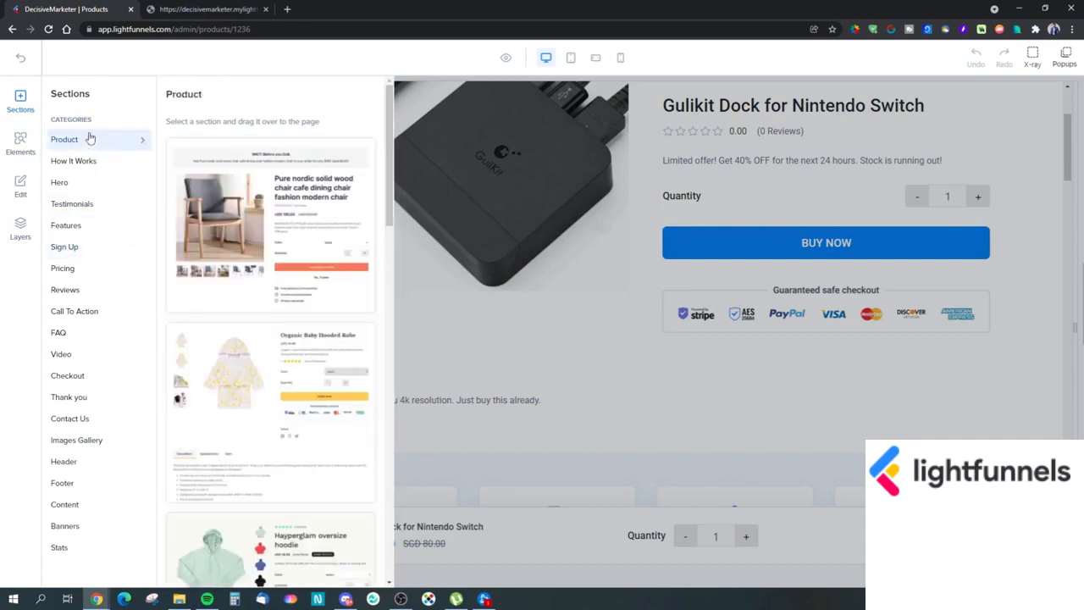
mouse_move(83, 166)
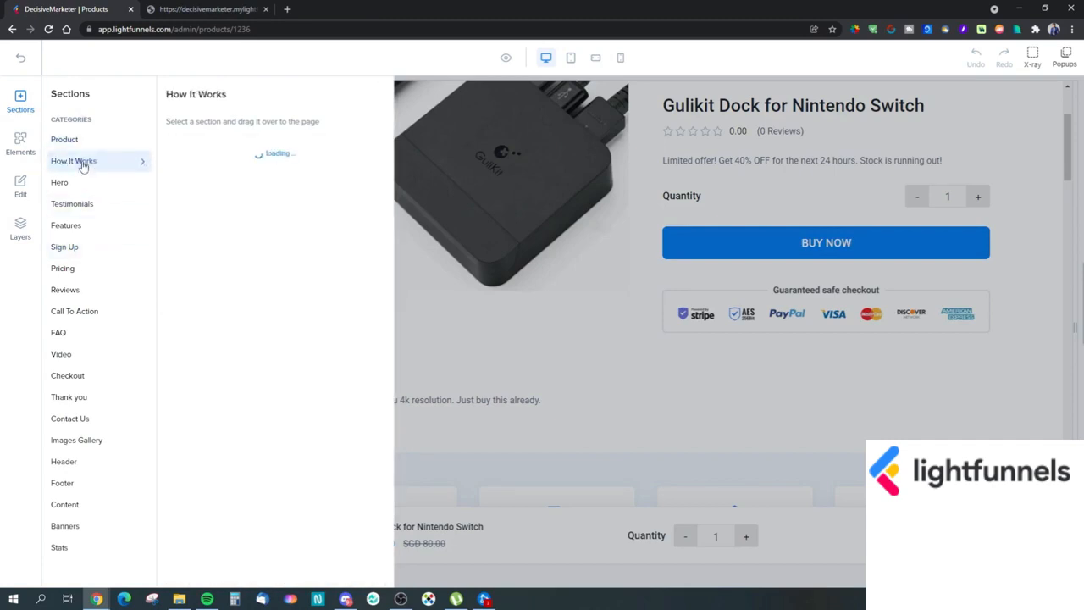
mouse_move(74, 190)
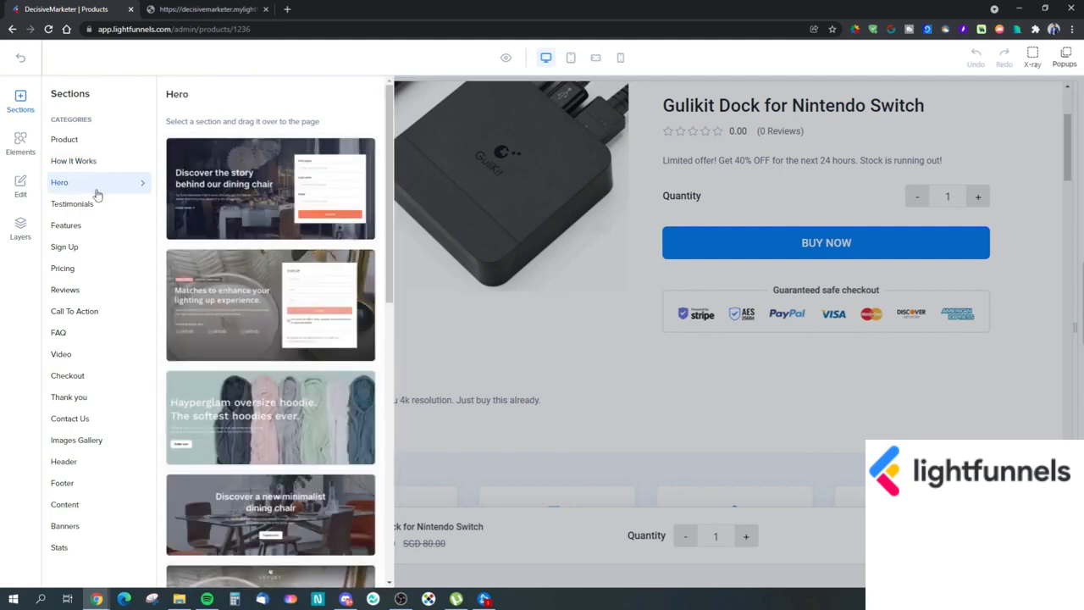
mouse_move(97, 210)
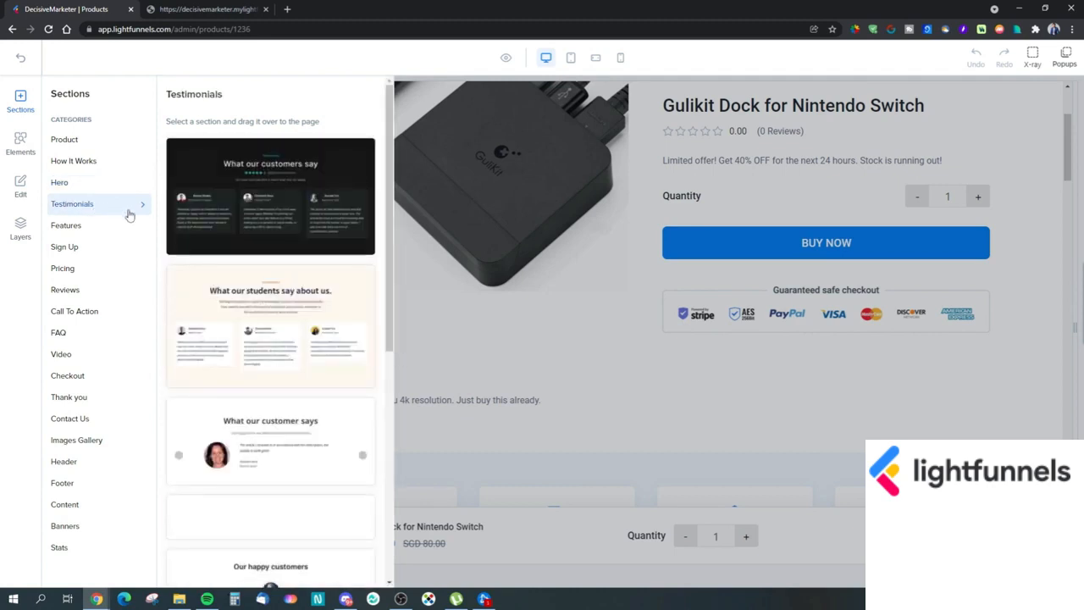
scroll(282, 363, "down", 4)
scroll(282, 362, "down", 1)
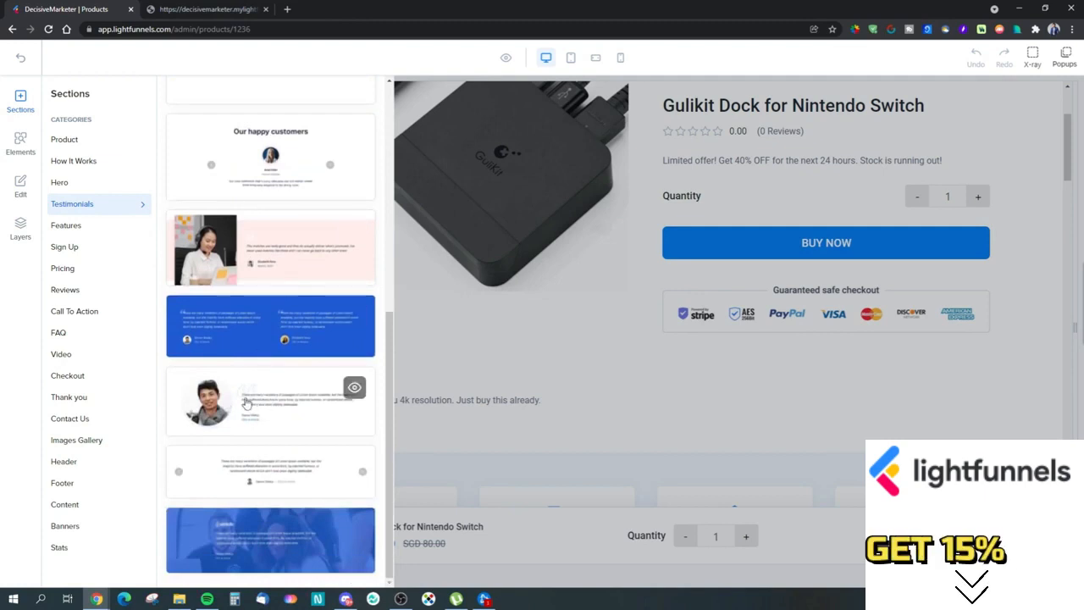
scroll(553, 425, "down", 2)
- Delete the testimonials section, headed "Our customers love what we do", from the custom product page
scroll(552, 425, "down", 8)
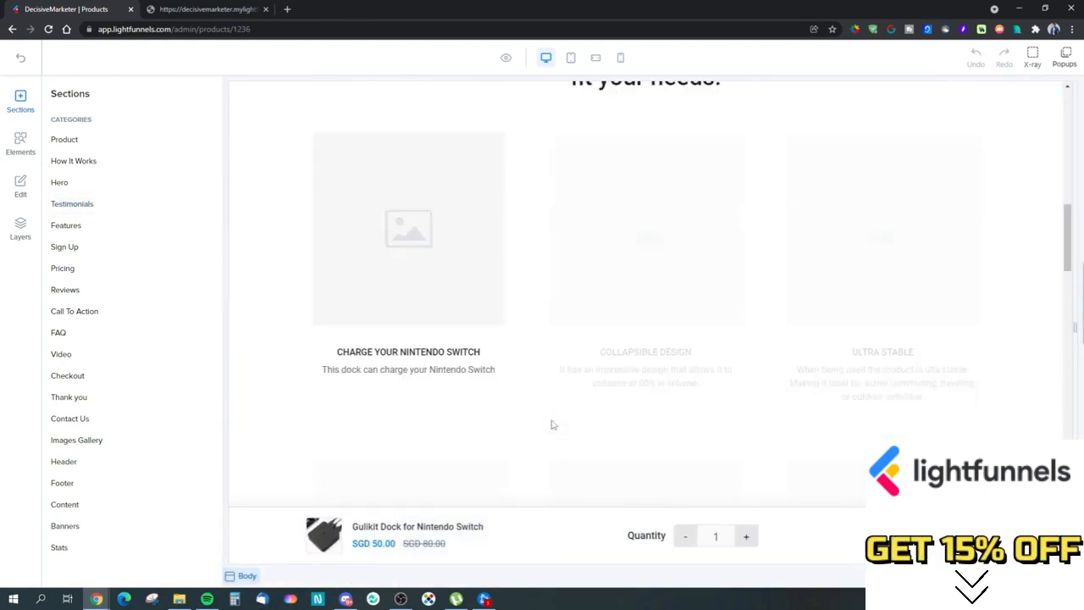
scroll(552, 425, "up", 1)
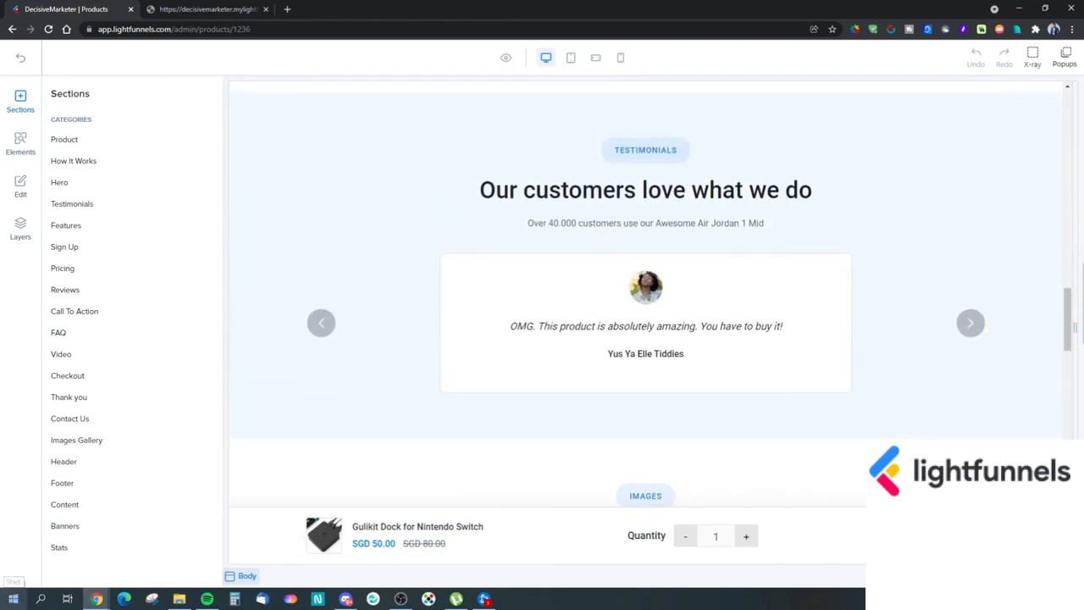
left_click(896, 123)
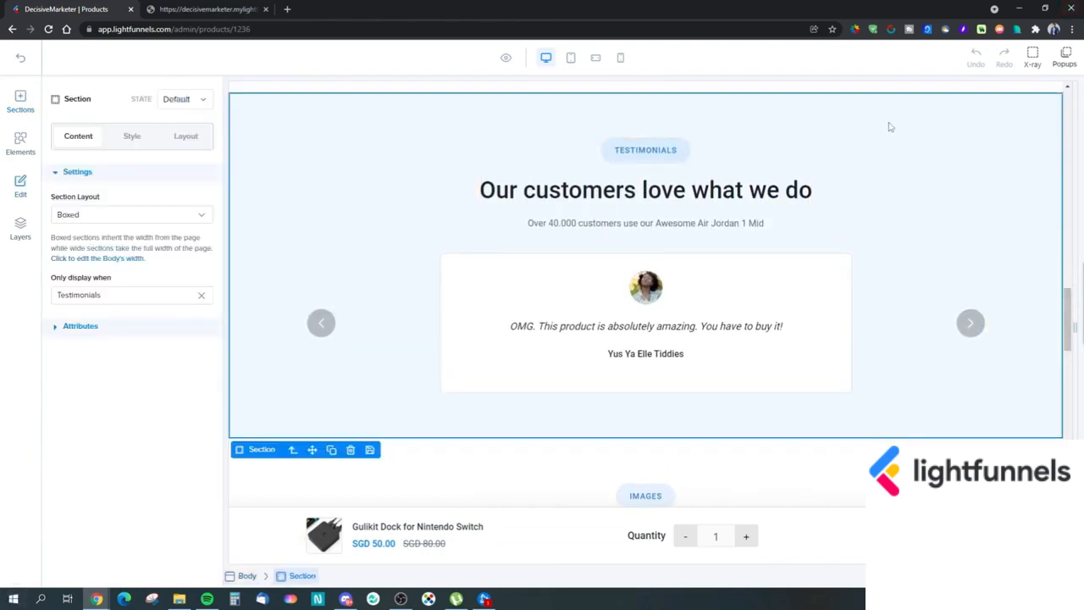
left_click(353, 450)
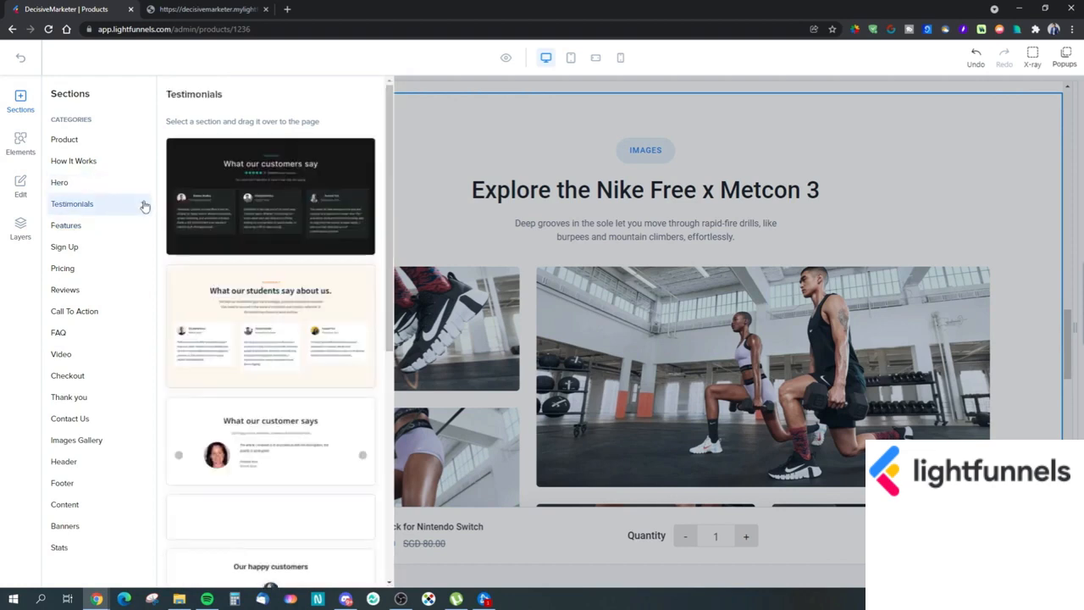
- Add a ready-made testimonial section between the features section and the images section, and select its testimonial container
scroll(265, 446, "down", 5)
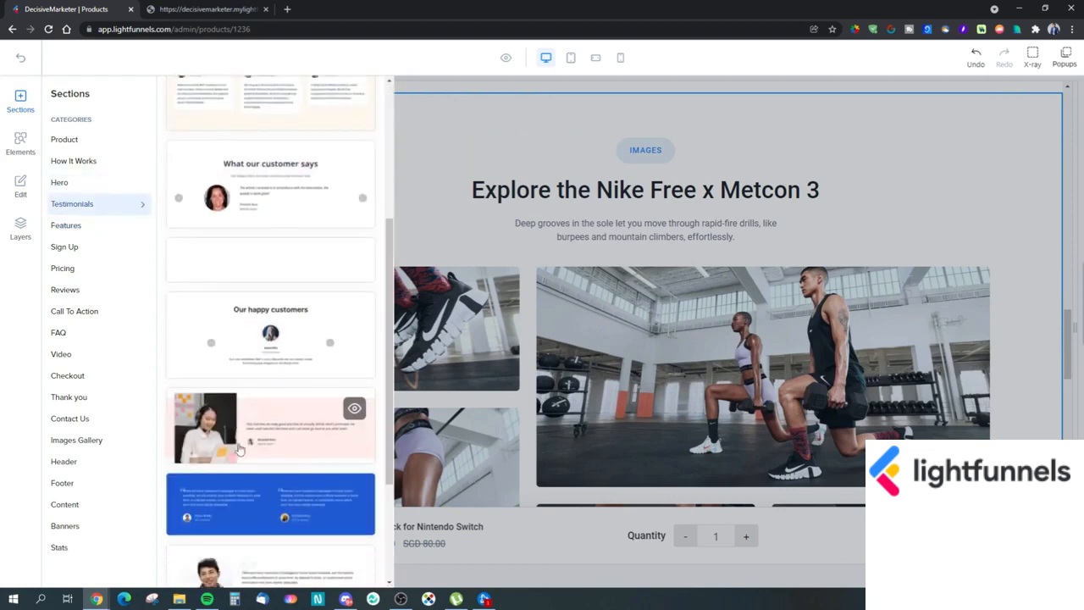
left_click_drag(208, 445, 563, 119)
scroll(539, 314, "up", 3)
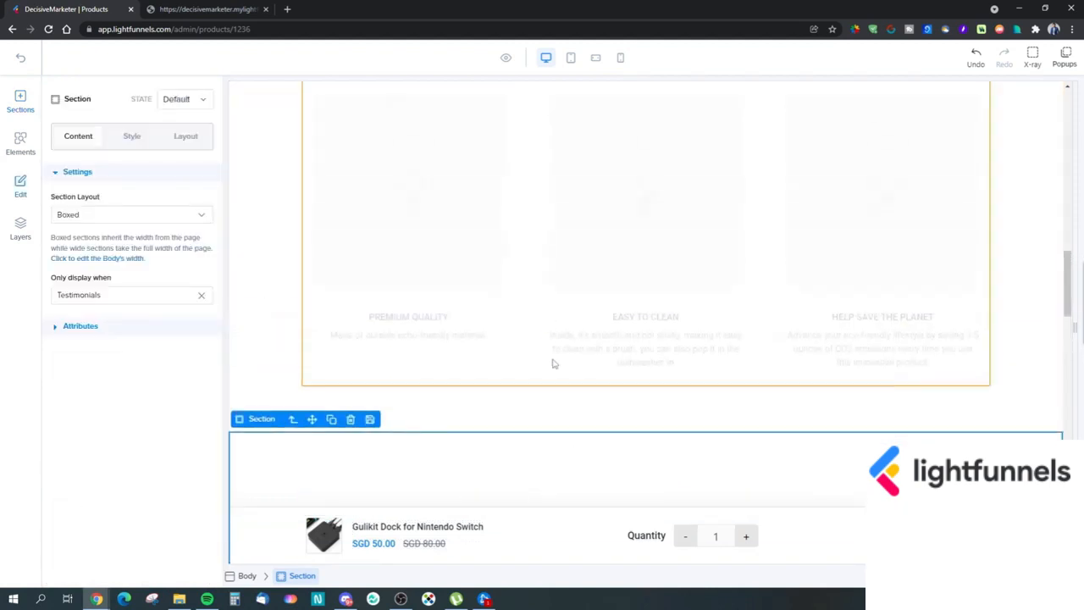
scroll(553, 362, "down", 2)
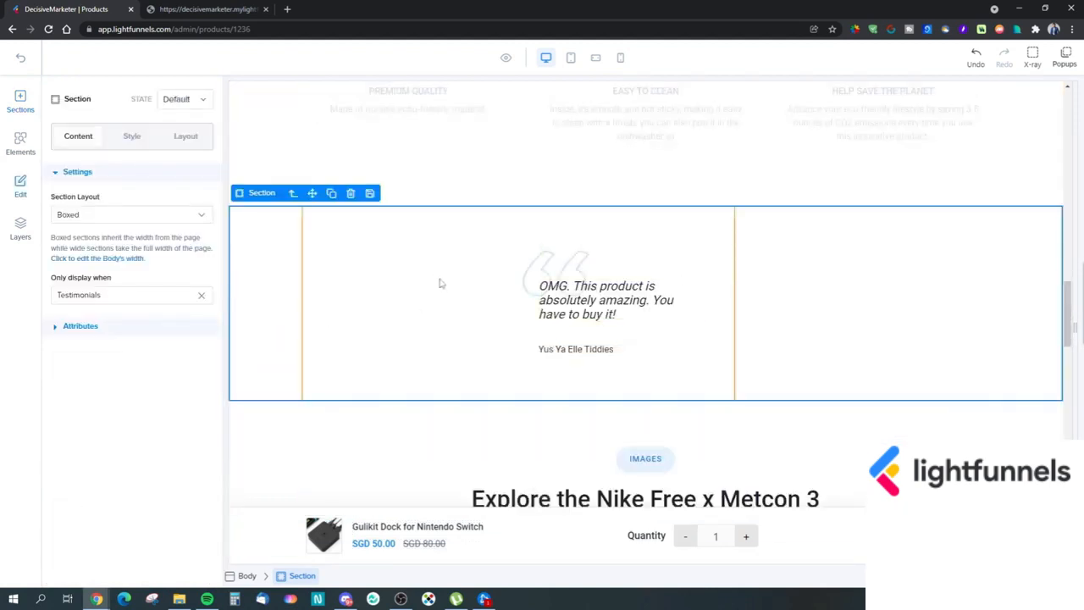
left_click(627, 306)
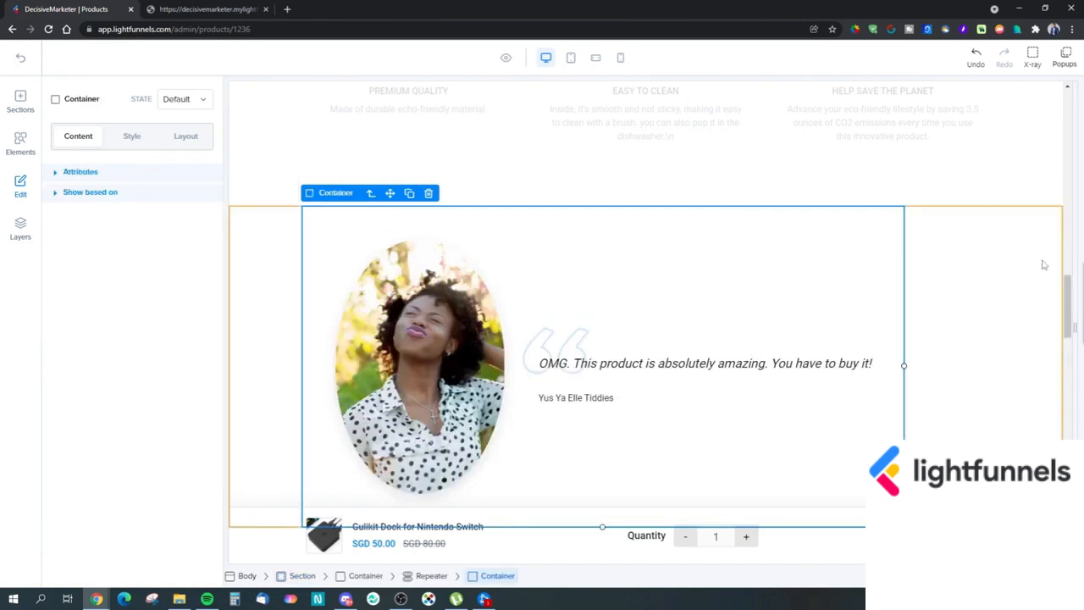
- Browse the full range of ready-made Product section templates
left_click(32, 101)
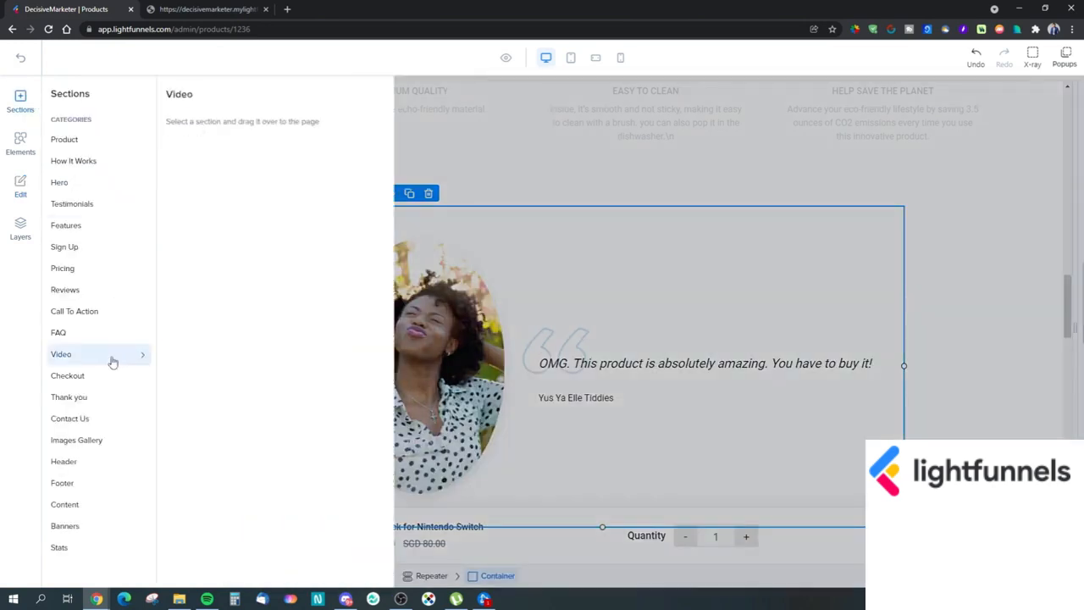
mouse_move(75, 150)
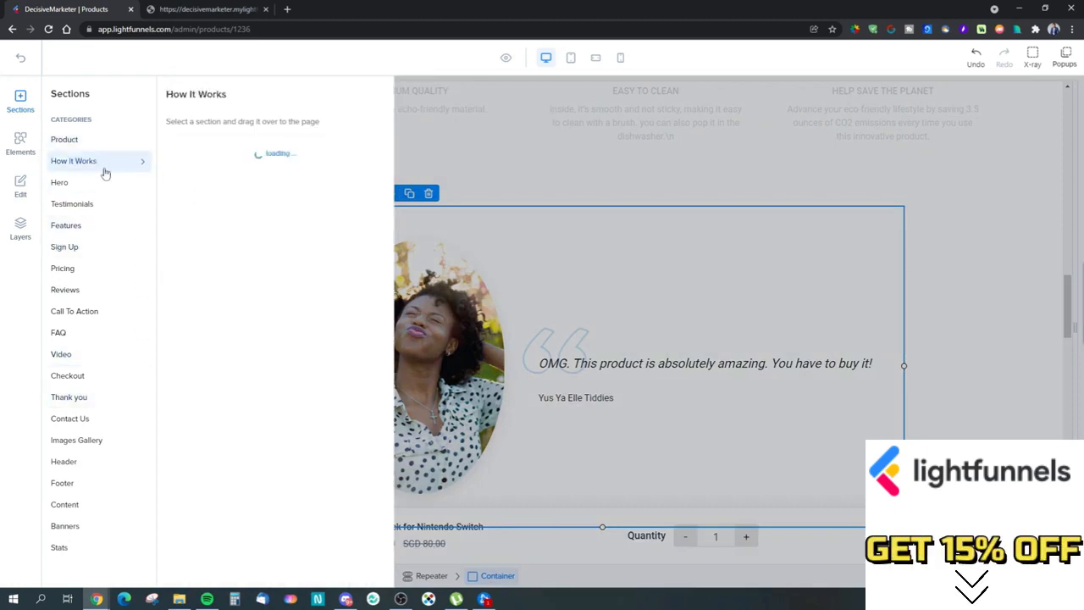
mouse_move(101, 138)
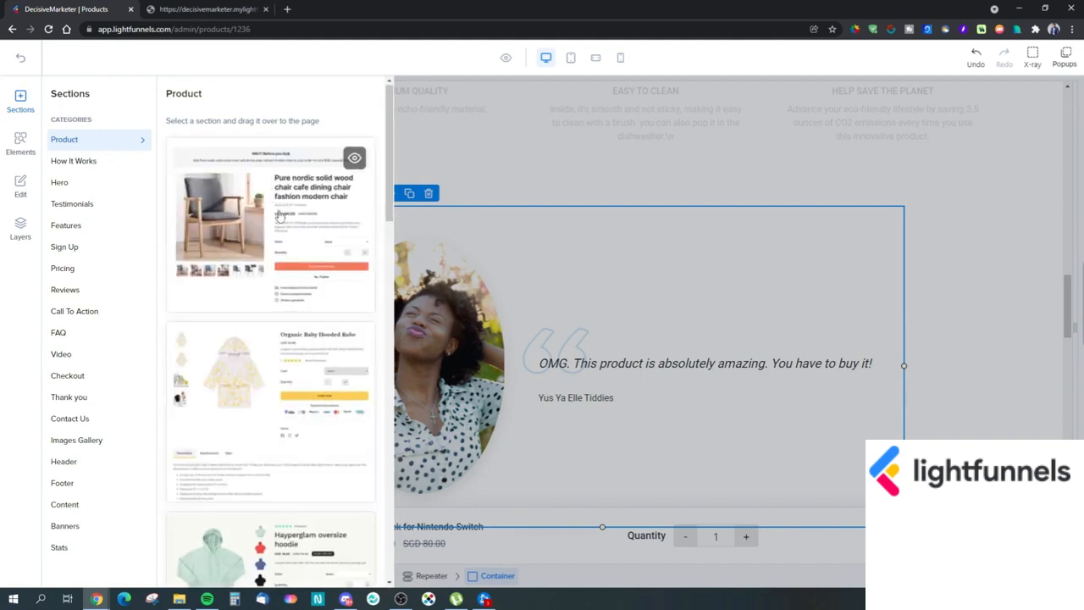
scroll(279, 212, "down", 10)
scroll(279, 213, "down", 10)
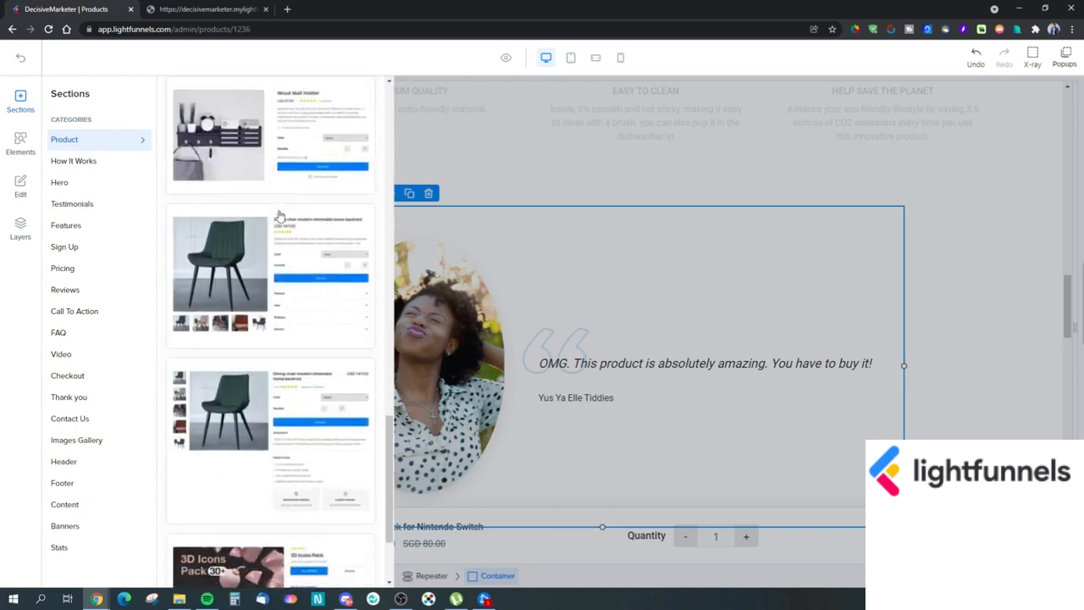
scroll(279, 212, "up", 20)
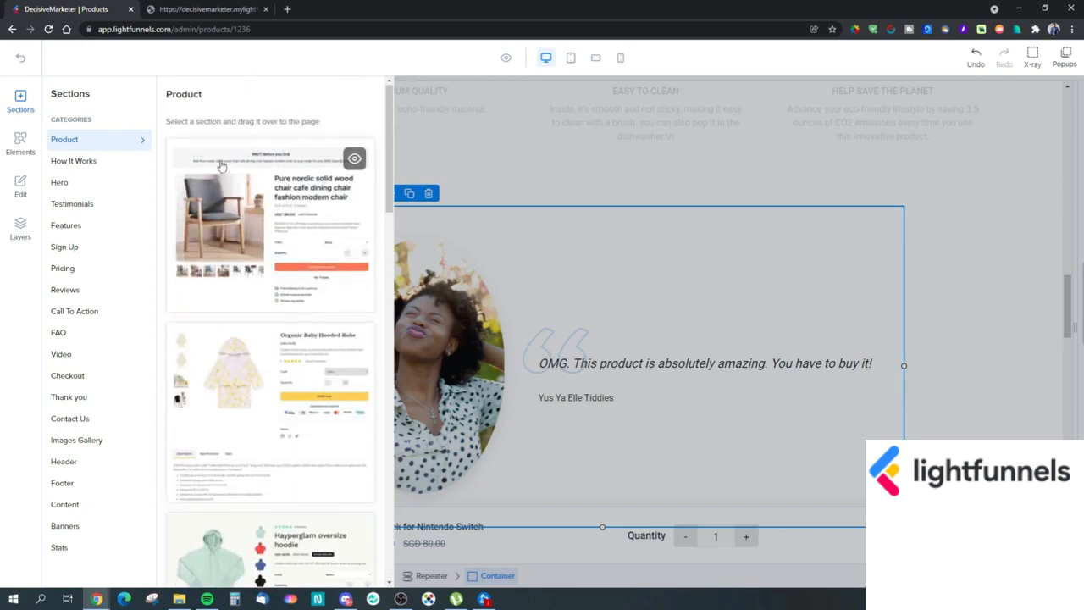
- Look through the How It Works, Hero, Testimonials and Features section templates
left_click(114, 166)
scroll(286, 231, "down", 5)
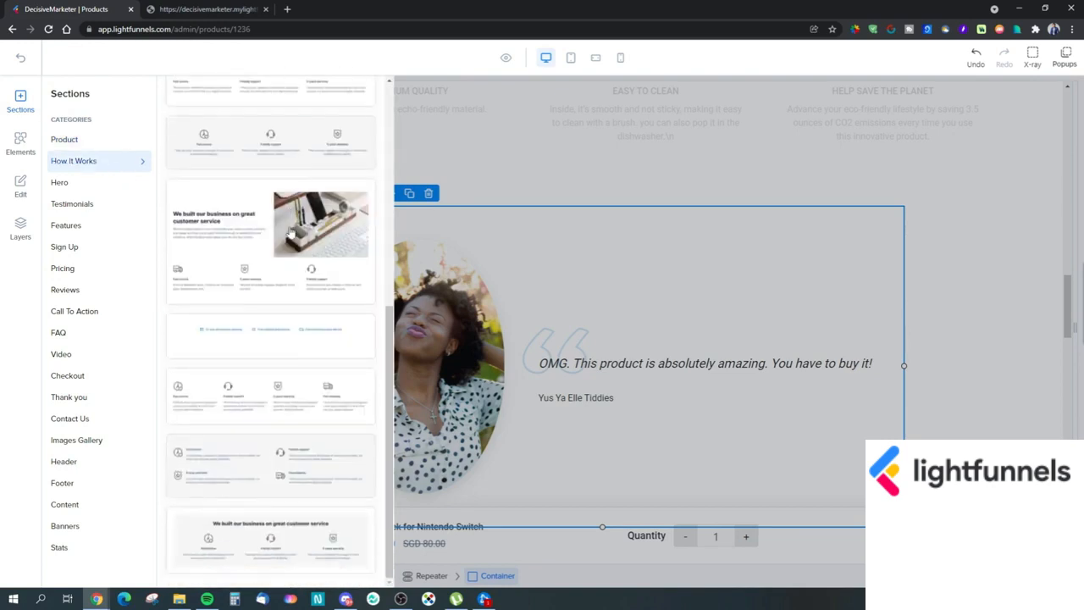
left_click(116, 184)
scroll(246, 193, "down", 10)
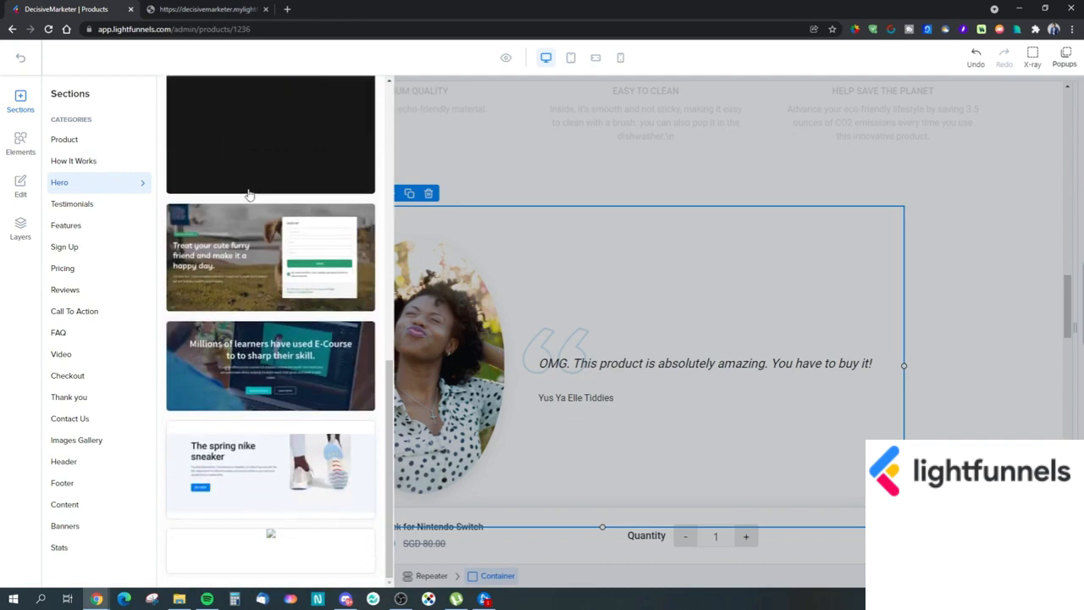
left_click(109, 224)
left_click(99, 210)
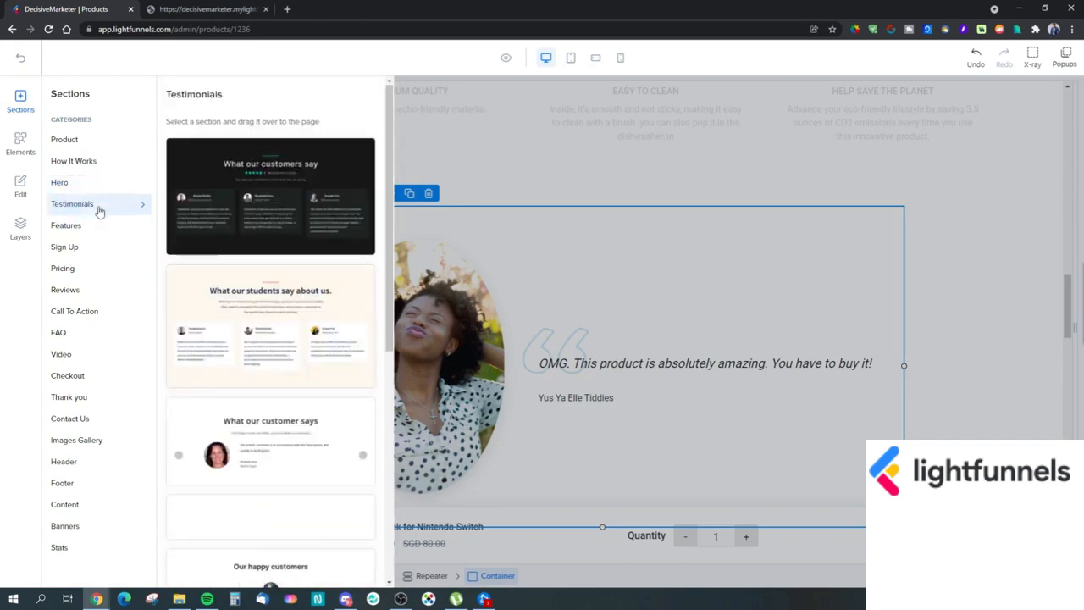
scroll(247, 201, "down", 5)
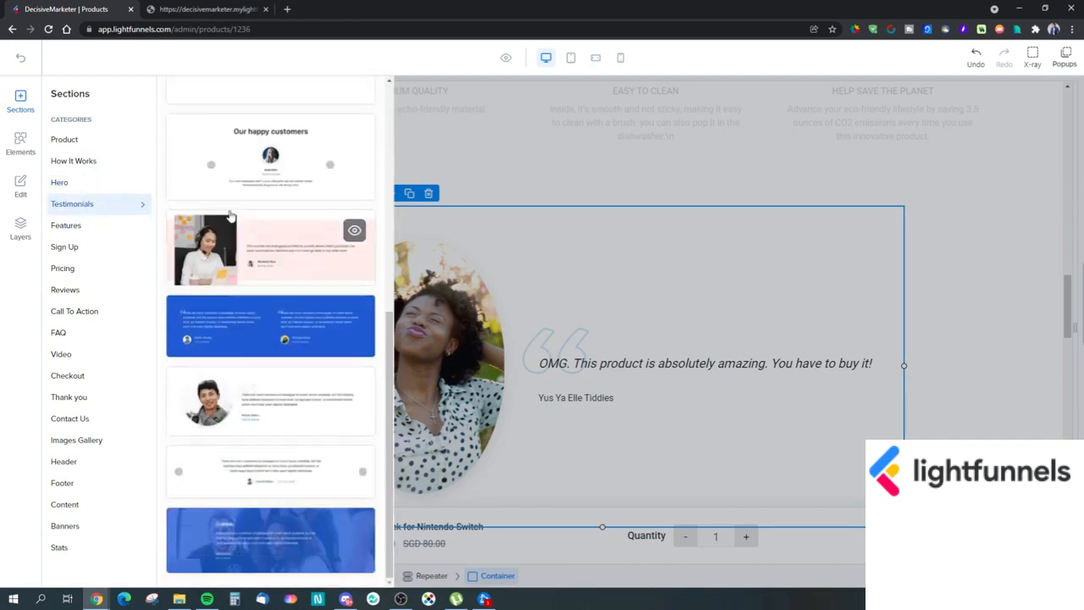
left_click(147, 233)
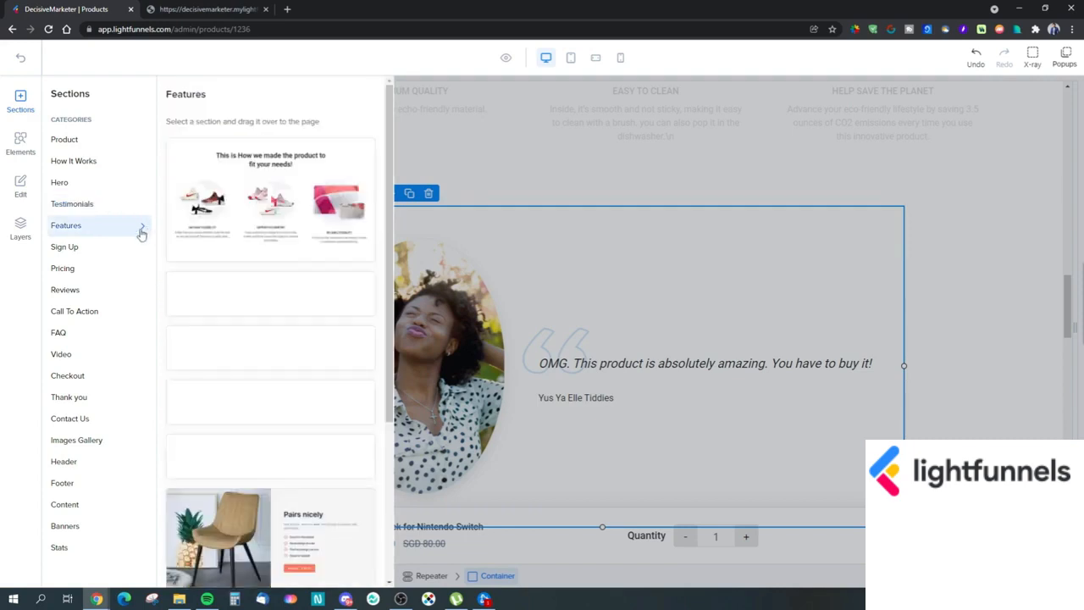
scroll(266, 239, "down", 10)
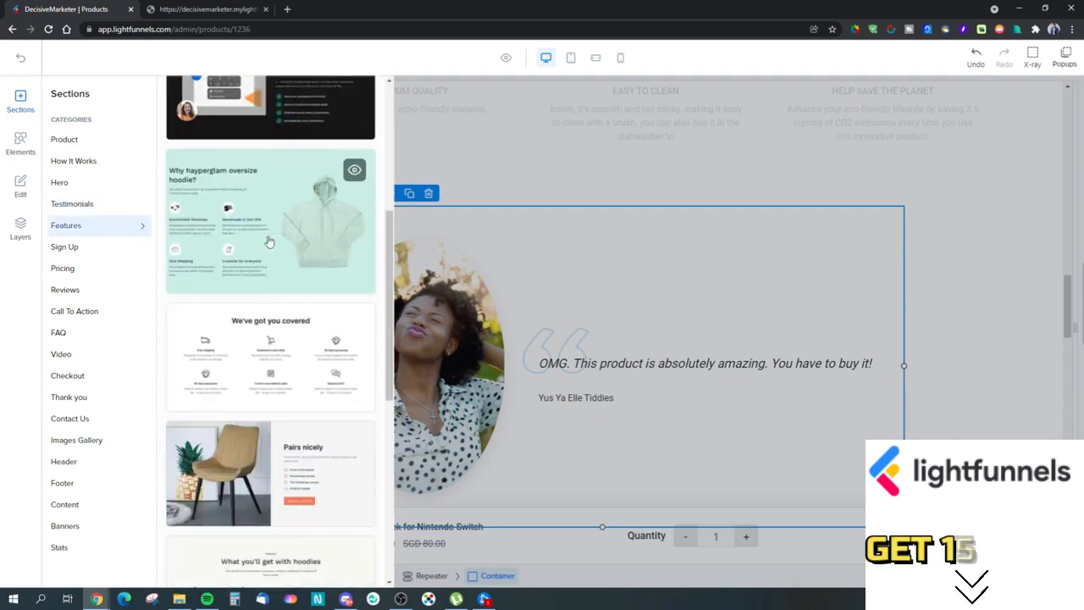
scroll(269, 242, "up", 5)
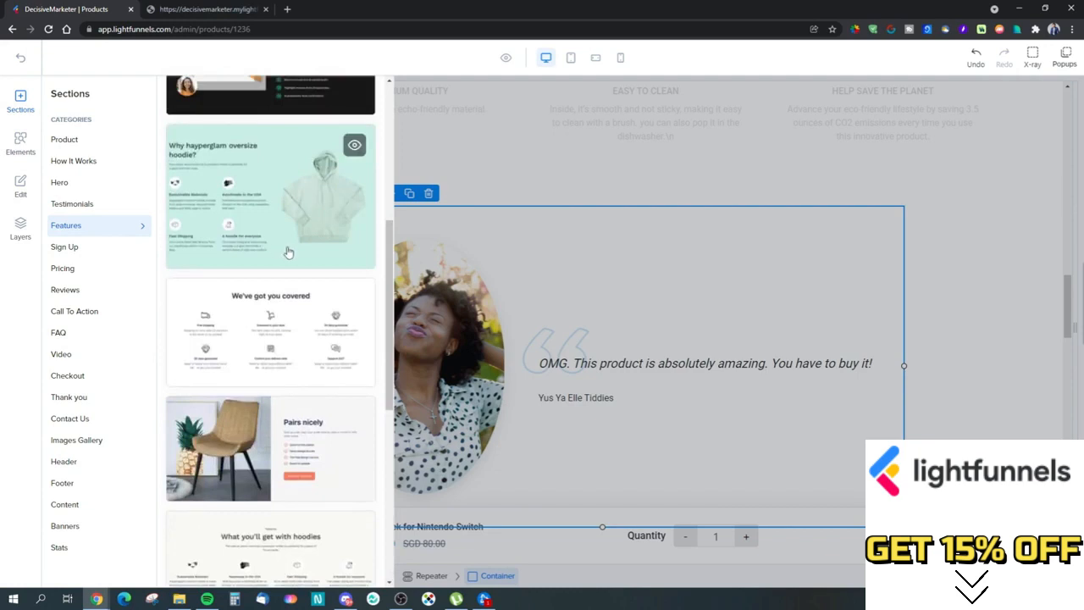
scroll(288, 252, "up", 2)
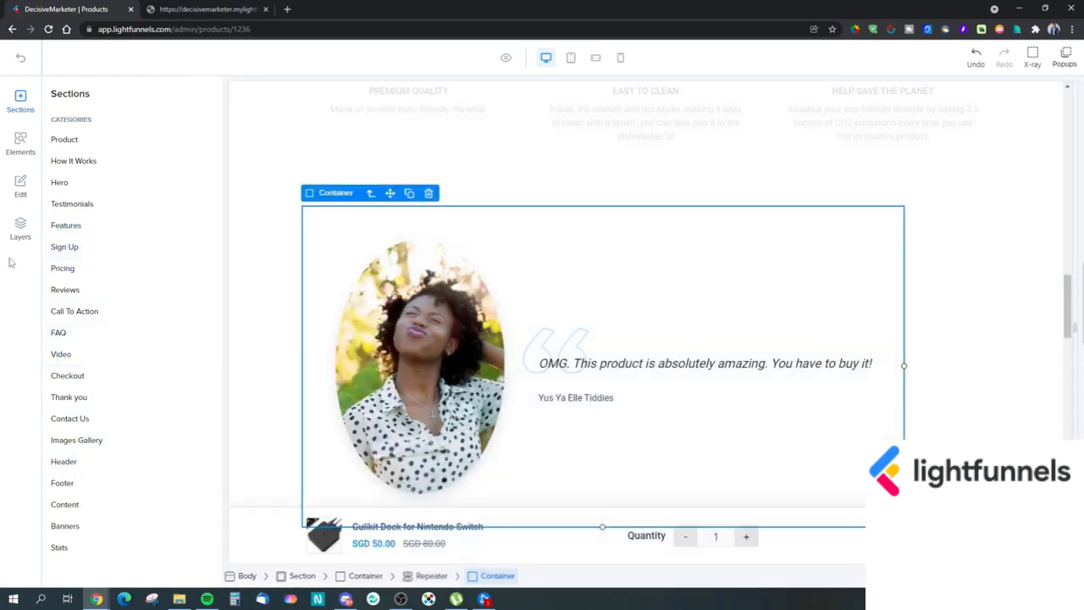
- Try out a Link element between the testimonial quote and the customer's name, and delete it again
left_click(20, 145)
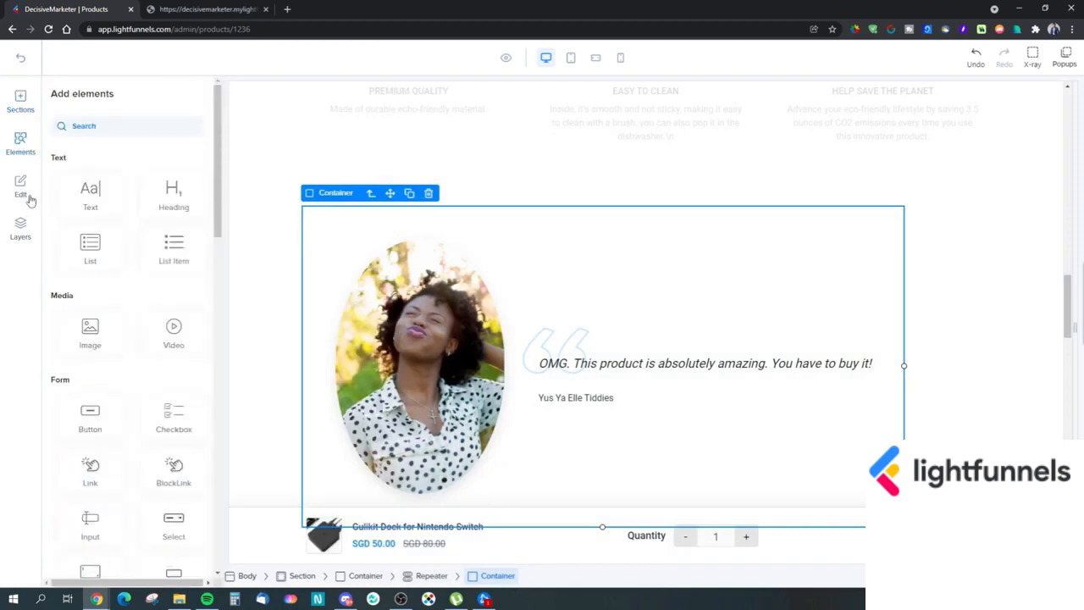
scroll(142, 312, "down", 4)
scroll(133, 283, "up", 3)
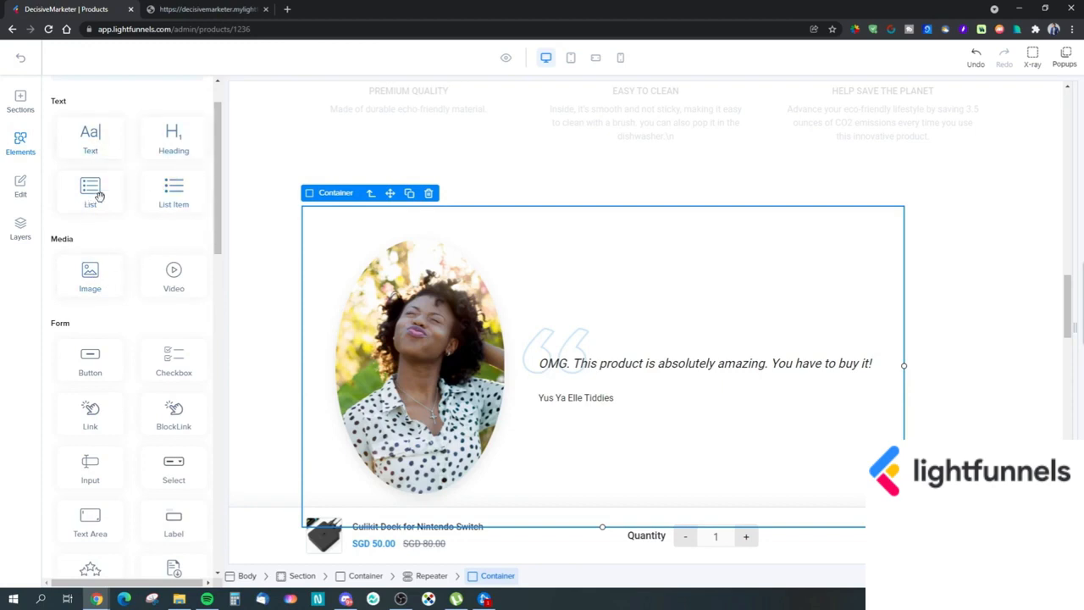
scroll(85, 162, "down", 1)
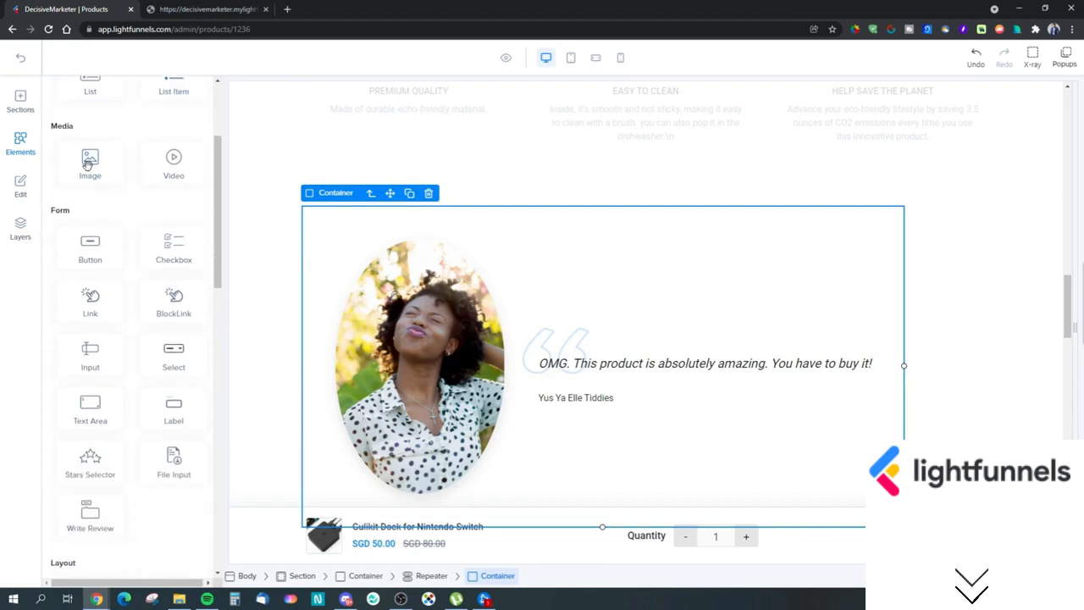
scroll(90, 165, "down", 1)
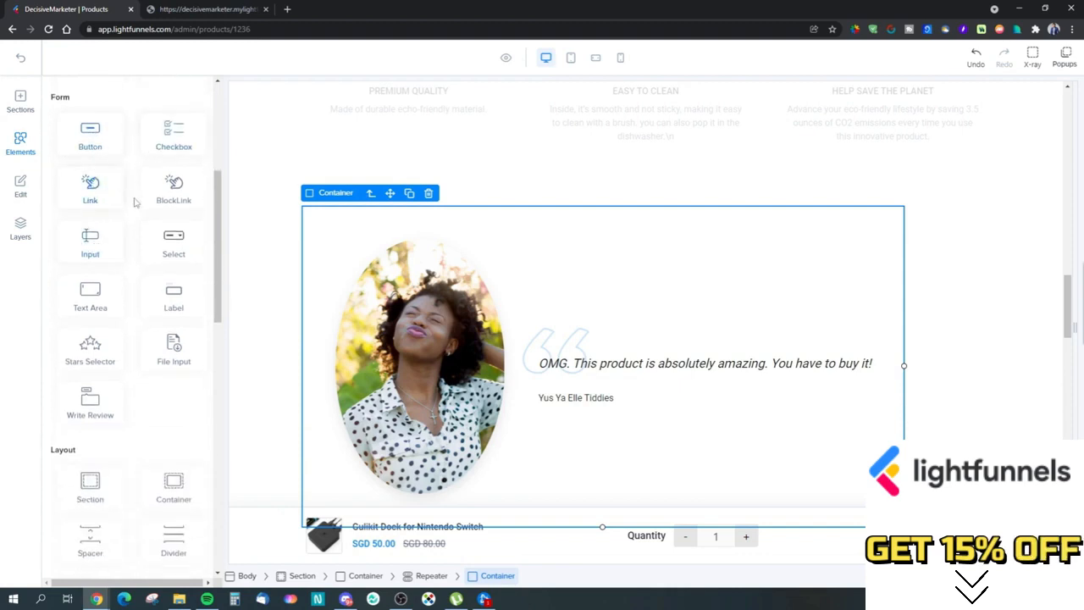
left_click_drag(590, 188, 636, 379)
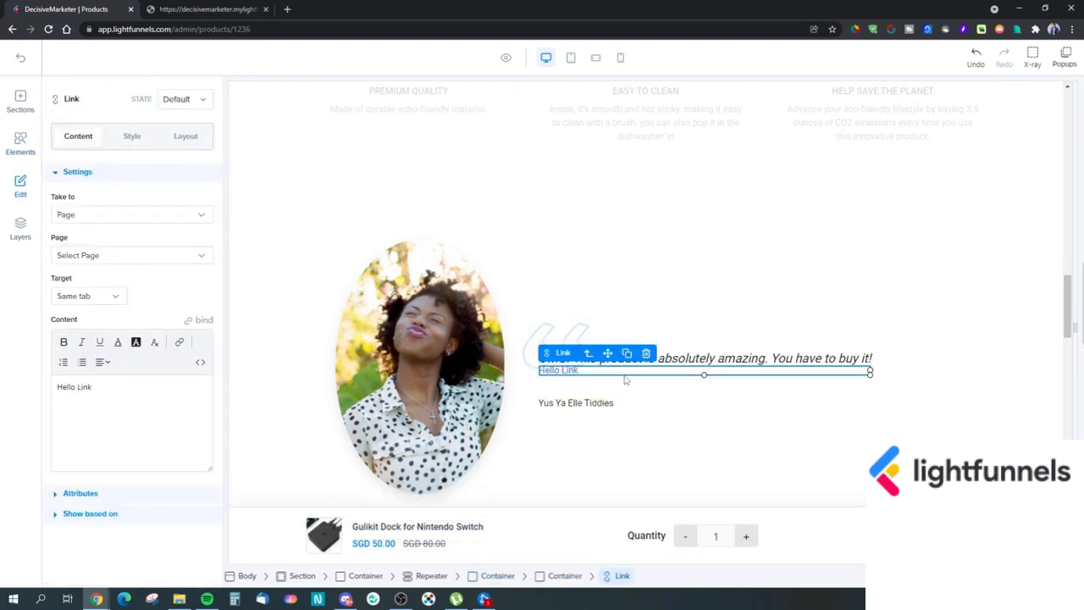
left_click(646, 353)
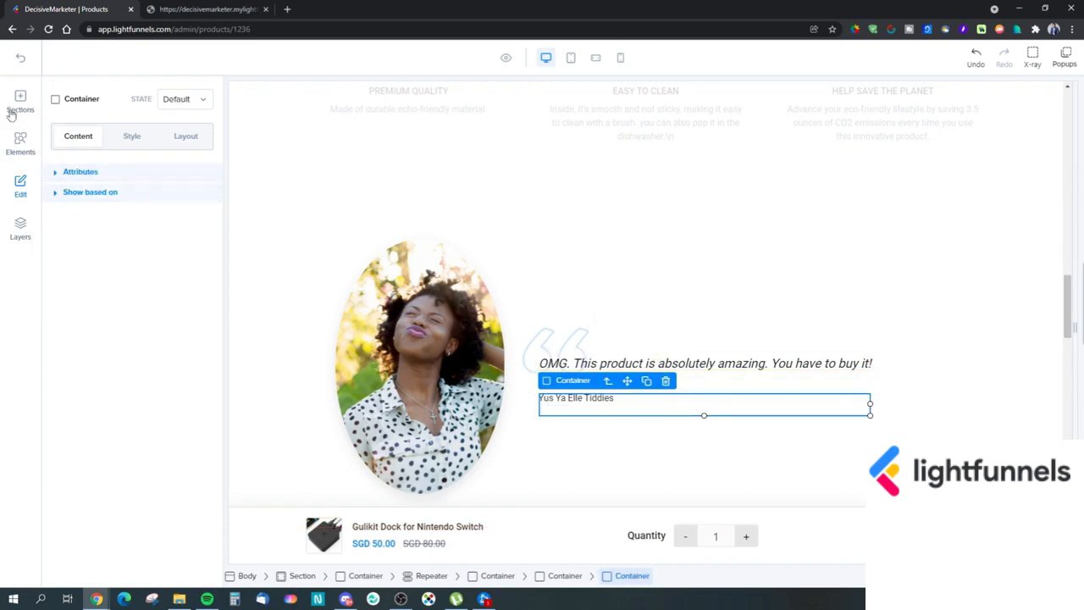
- Place a BlockLink element in the testimonial container beside the customer photo, and delete it
left_click(20, 144)
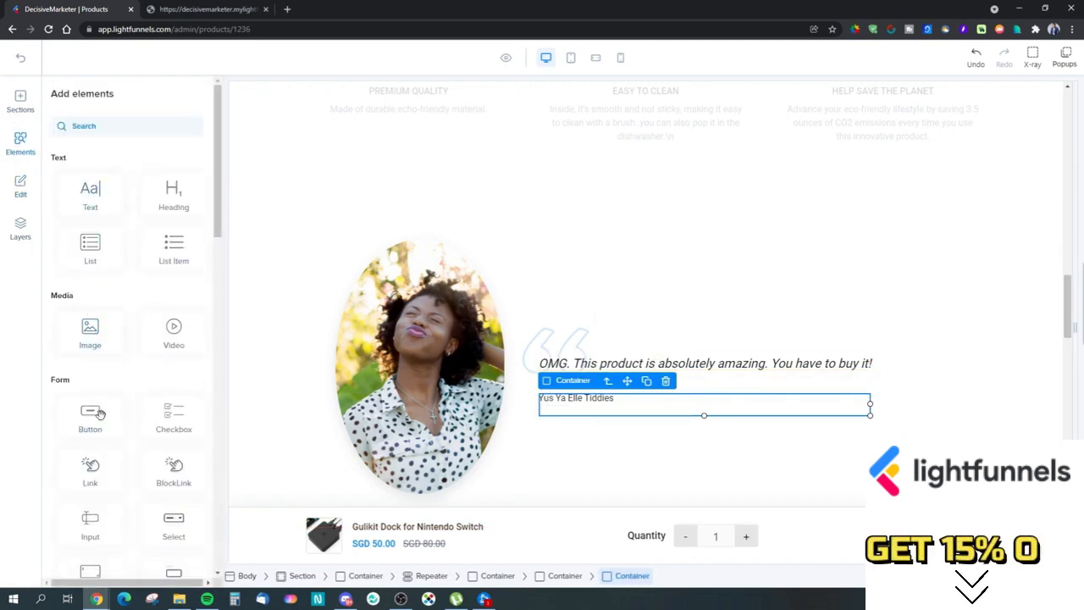
scroll(125, 413, "down", 2)
left_click_drag(166, 372, 605, 419)
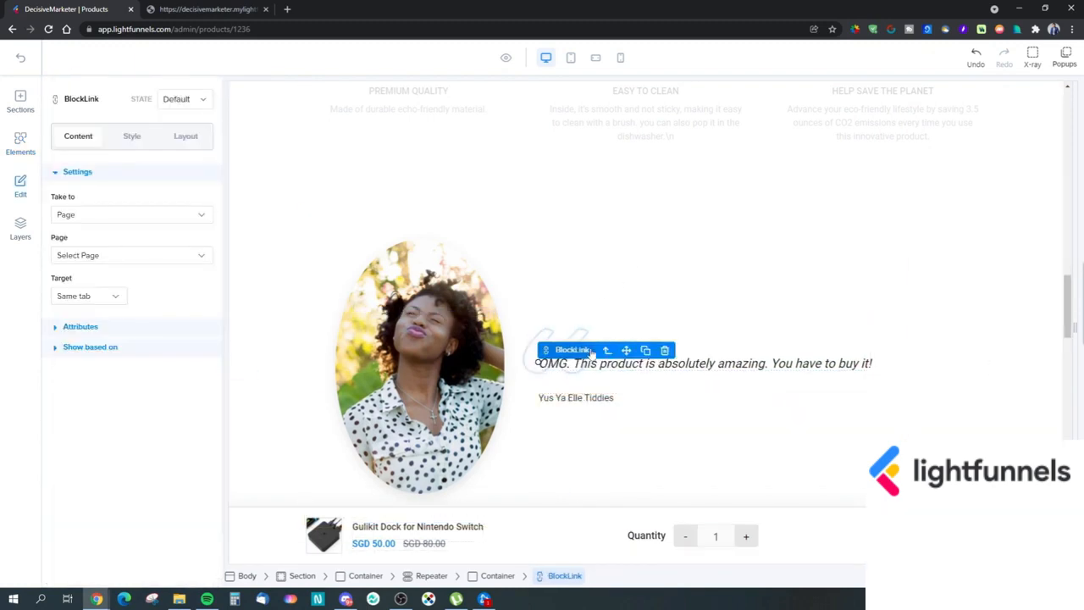
left_click(665, 350)
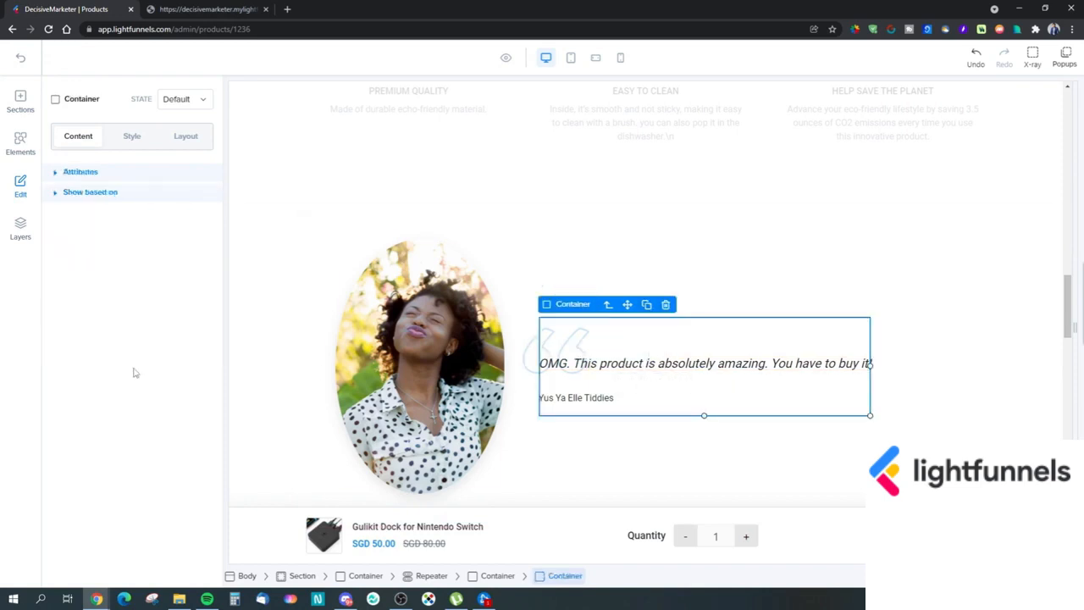
scroll(435, 392, "up", 2)
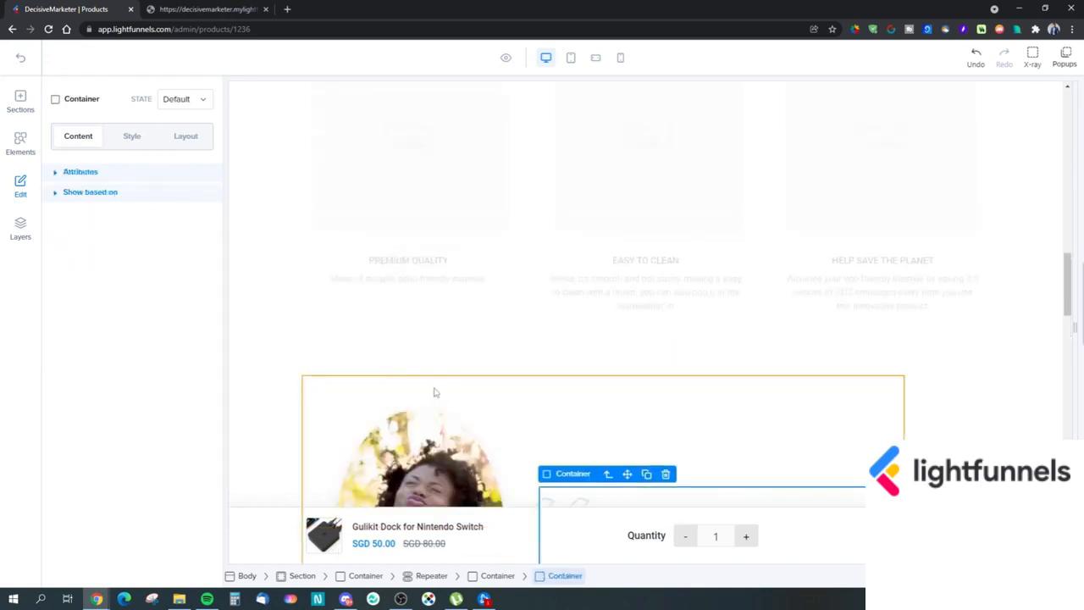
- Try to place another BlockLink element near the testimonial, and undo the last BlockLink deletion
left_click(19, 142)
scroll(173, 410, "down", 2)
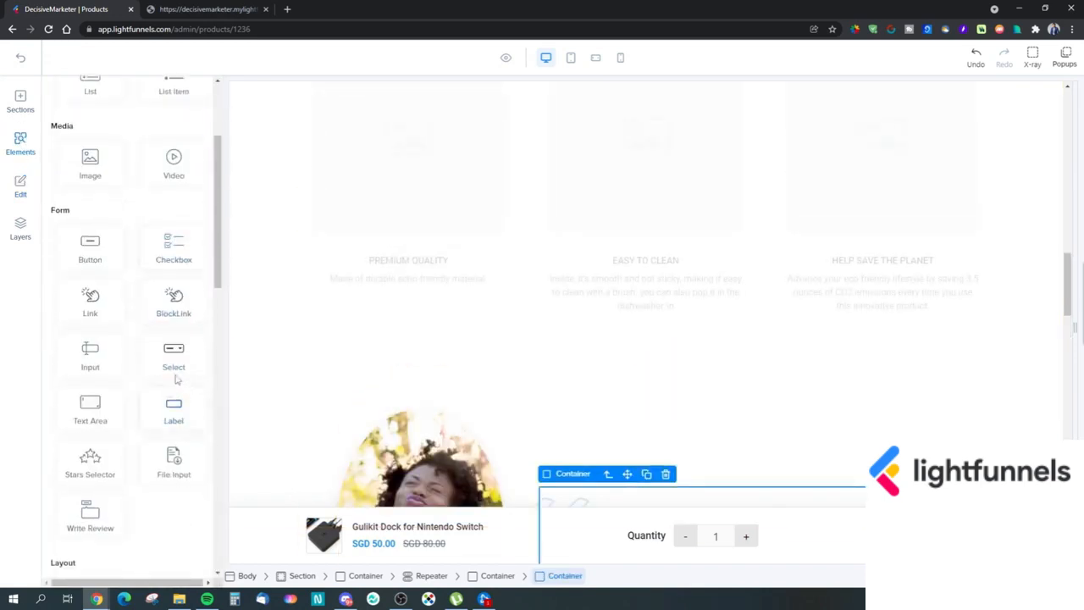
left_click_drag(188, 305, 557, 430)
scroll(525, 436, "down", 1)
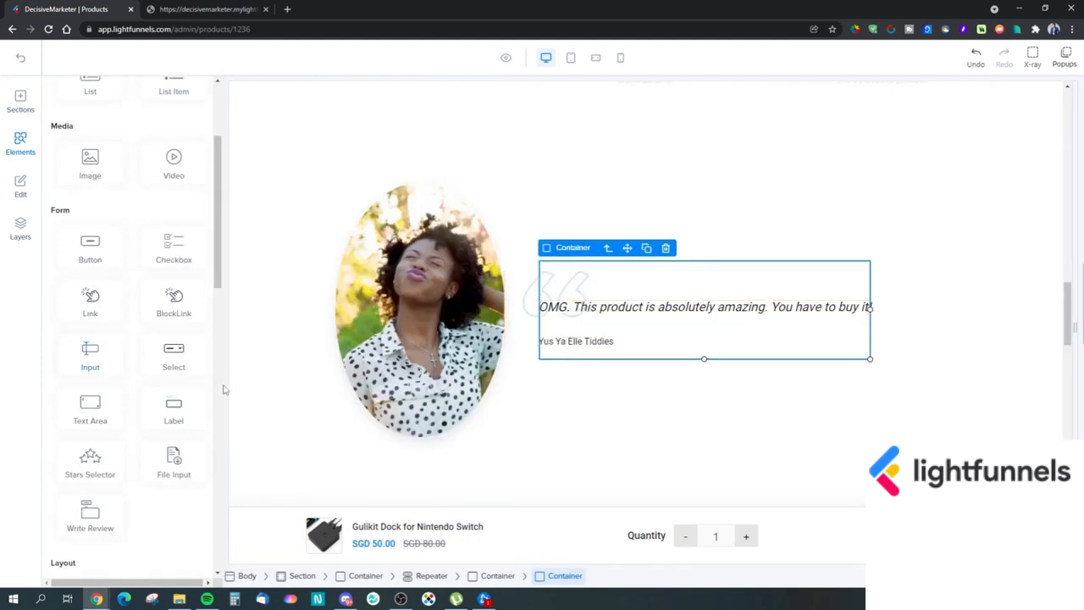
left_click(973, 63)
- Try out a BlockLink element ahead of the 30 Days Returns card in the guarantees section, and delete it again
scroll(690, 304, "up", 10)
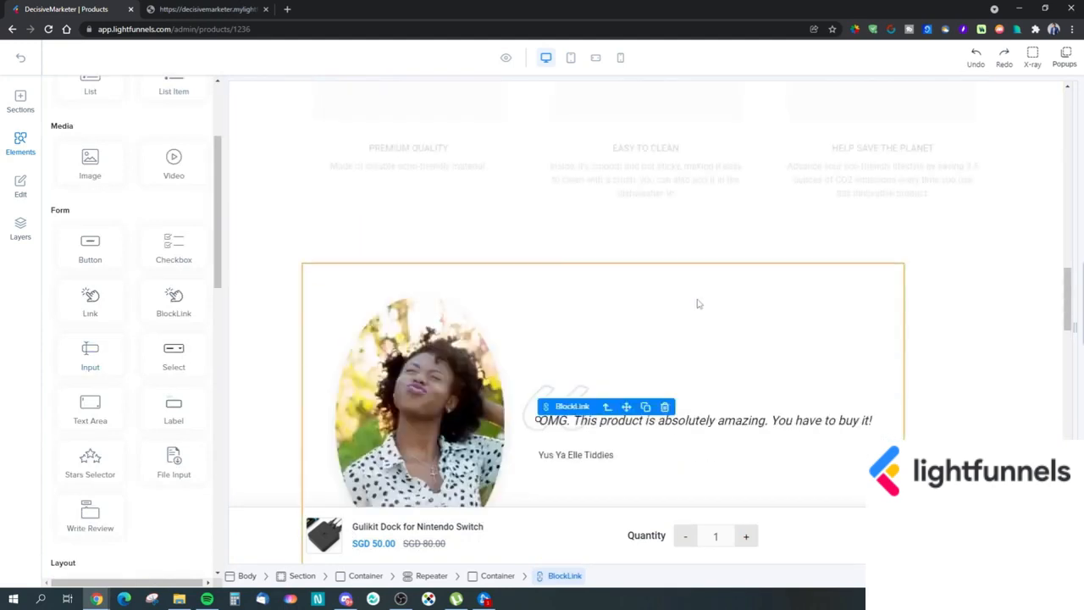
scroll(678, 313, "up", 1)
scroll(584, 381, "down", 7)
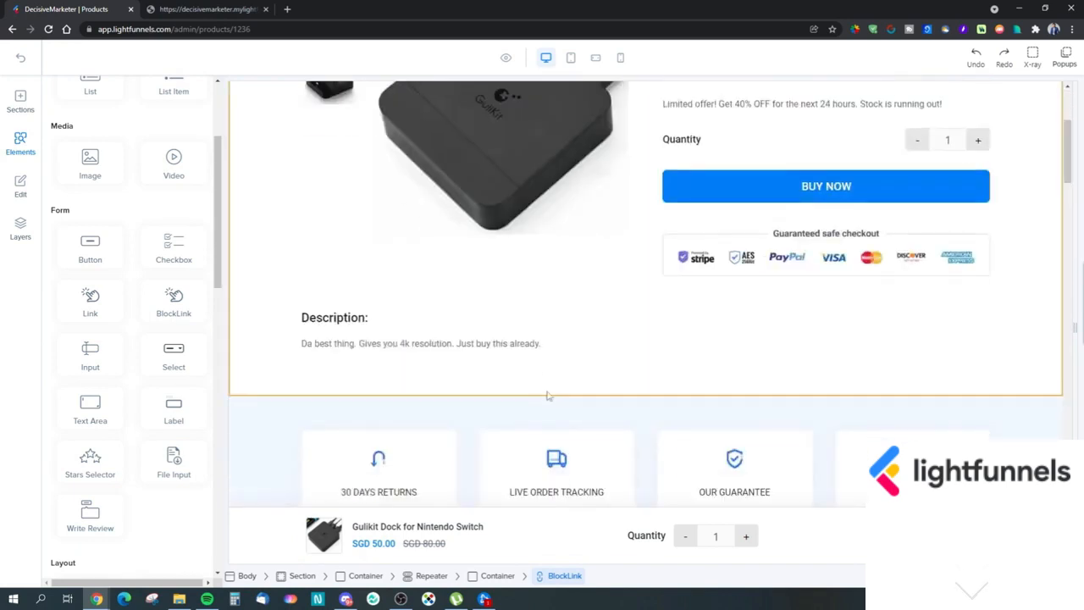
left_click(586, 373)
left_click(652, 403)
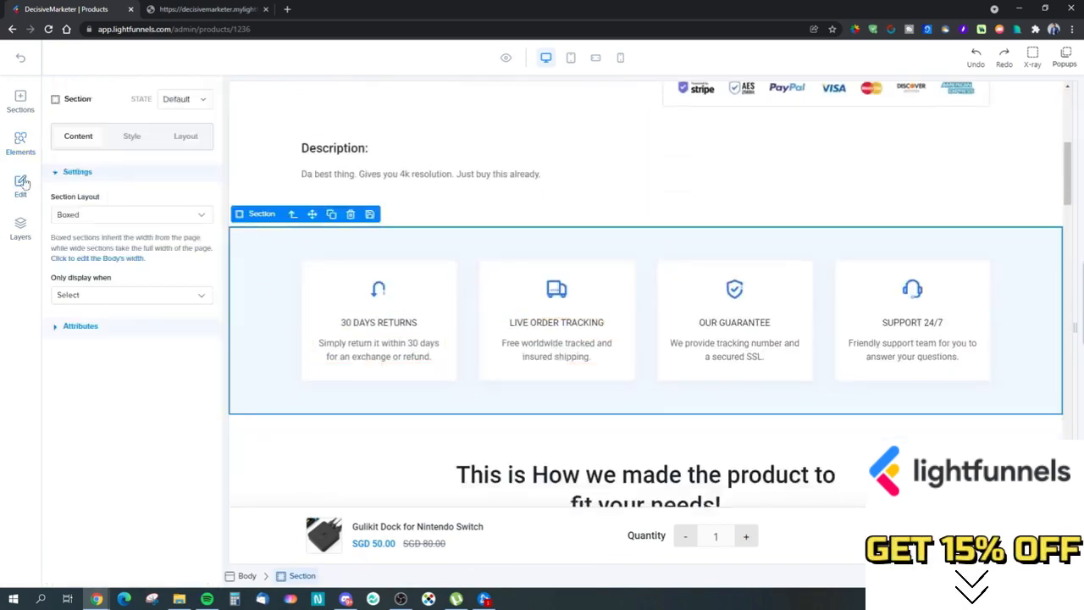
left_click(17, 140)
scroll(94, 227, "down", 2)
left_click_drag(174, 360, 535, 418)
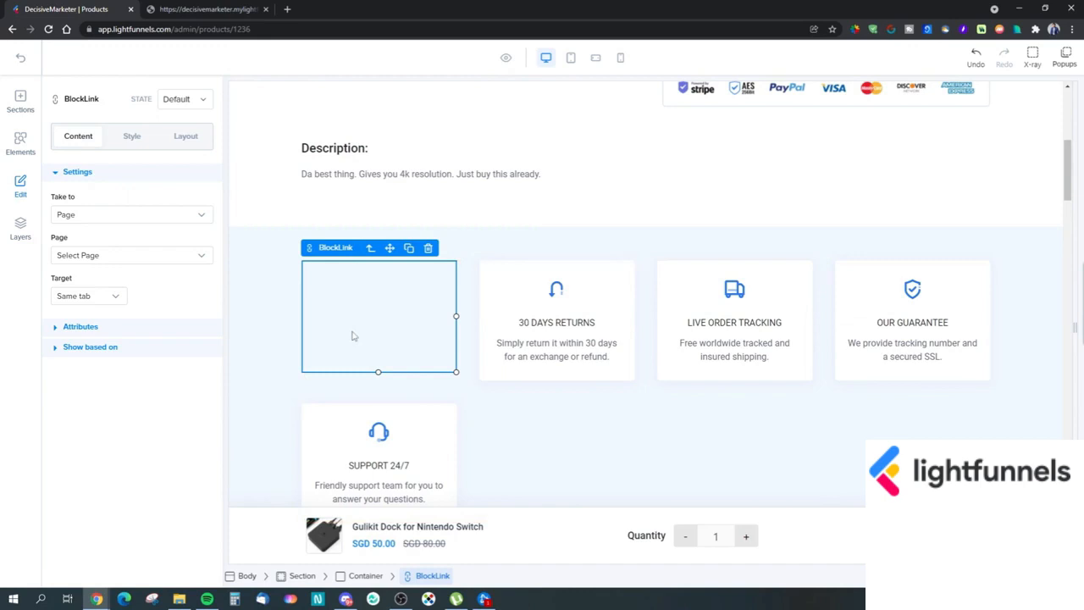
left_click(428, 249)
- Try out an Input element above the four guarantee cards, and delete it again
left_click(13, 140)
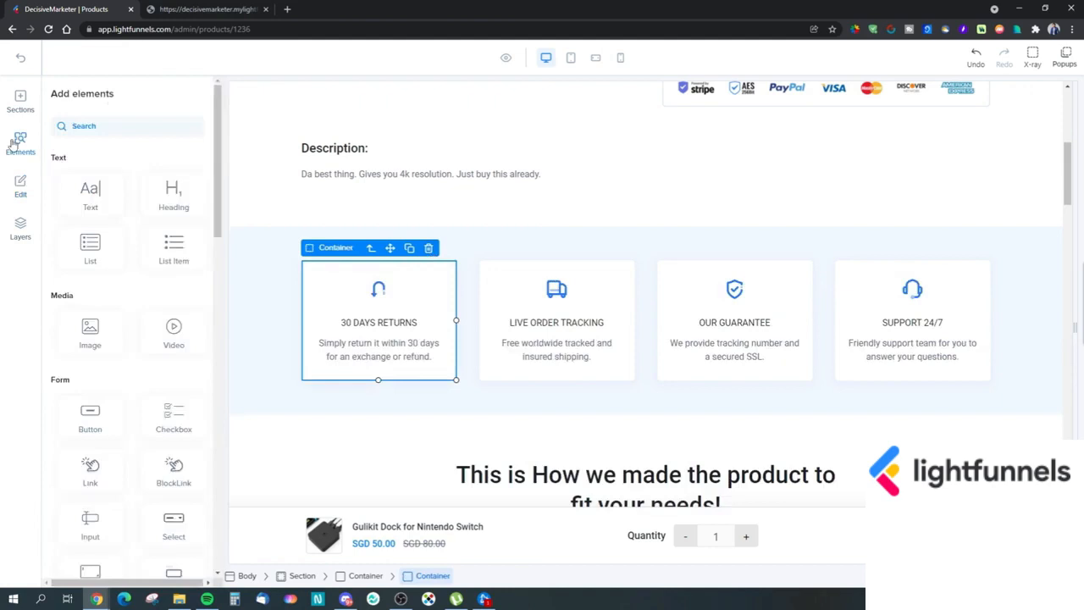
scroll(165, 330, "down", 2)
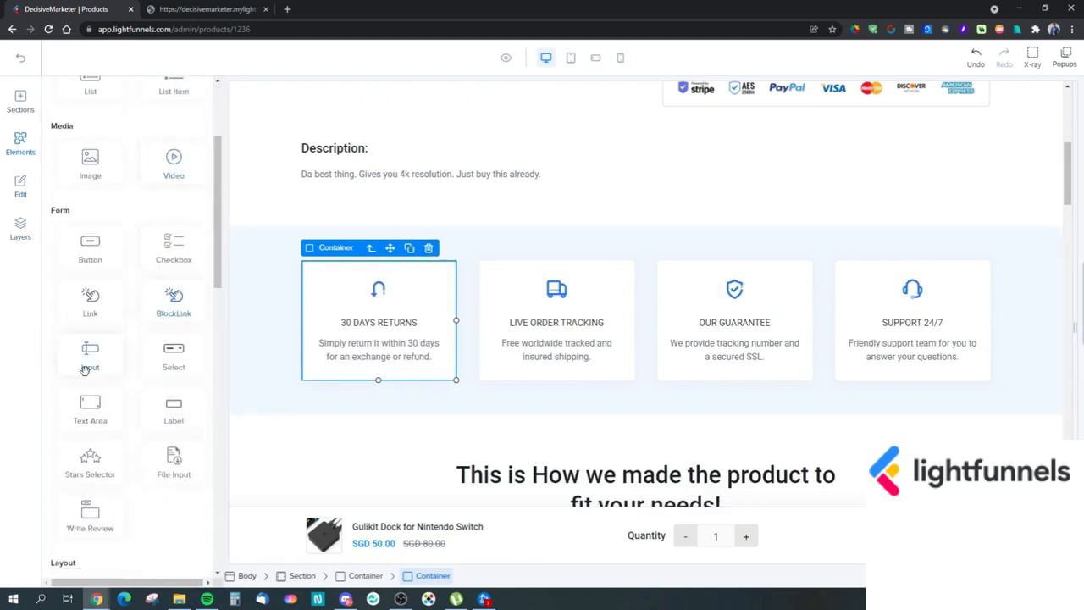
left_click_drag(108, 365, 411, 265)
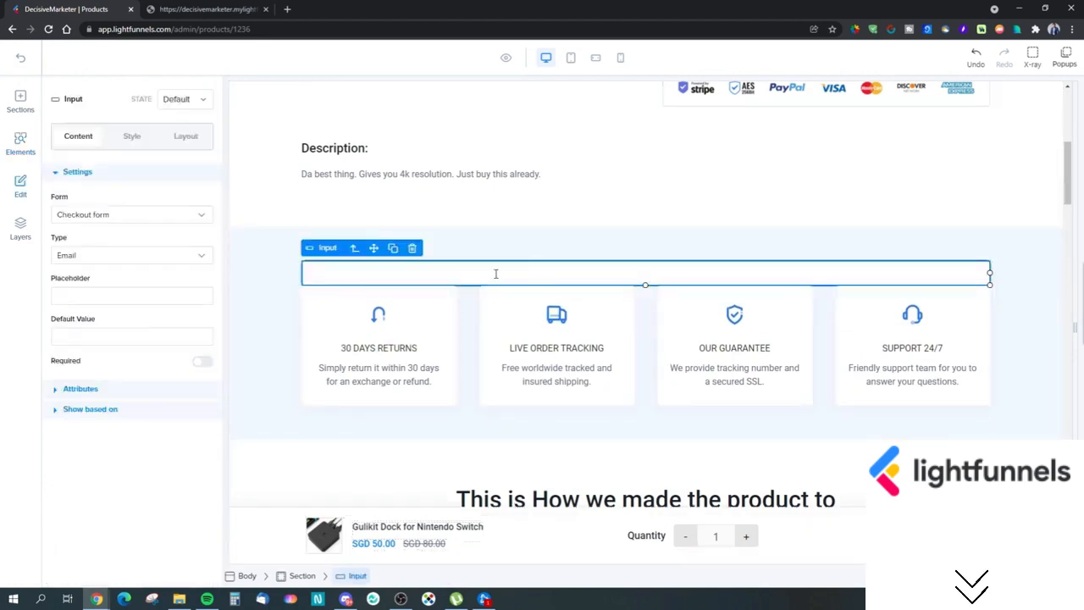
left_click(412, 248)
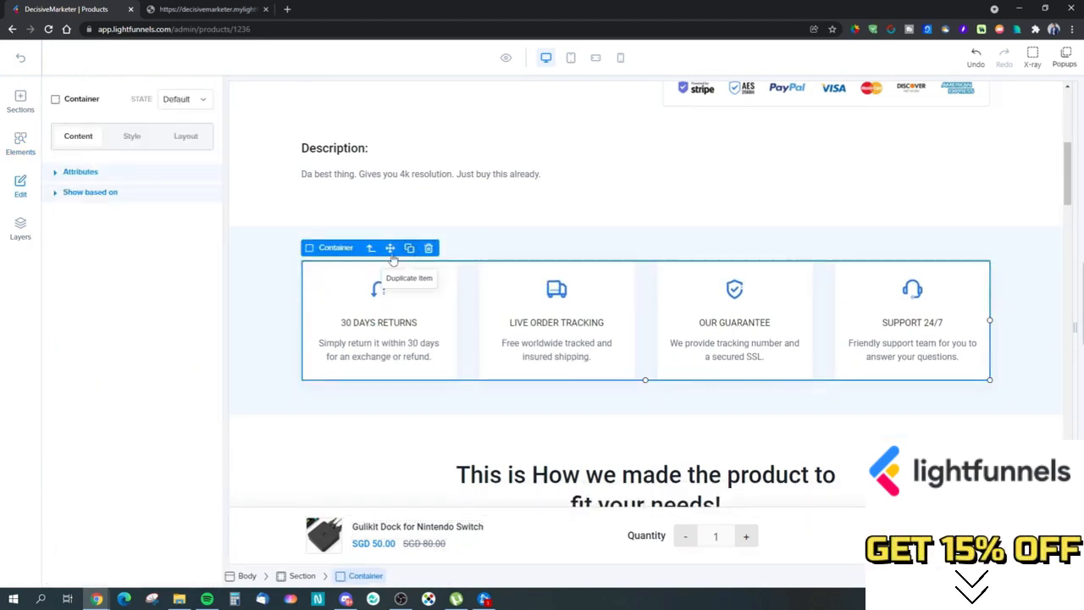
- Try out a Select element inside the Live Order Tracking card above its description text, and delete it again
left_click(19, 146)
scroll(119, 370, "down", 3)
scroll(119, 360, "down", 2)
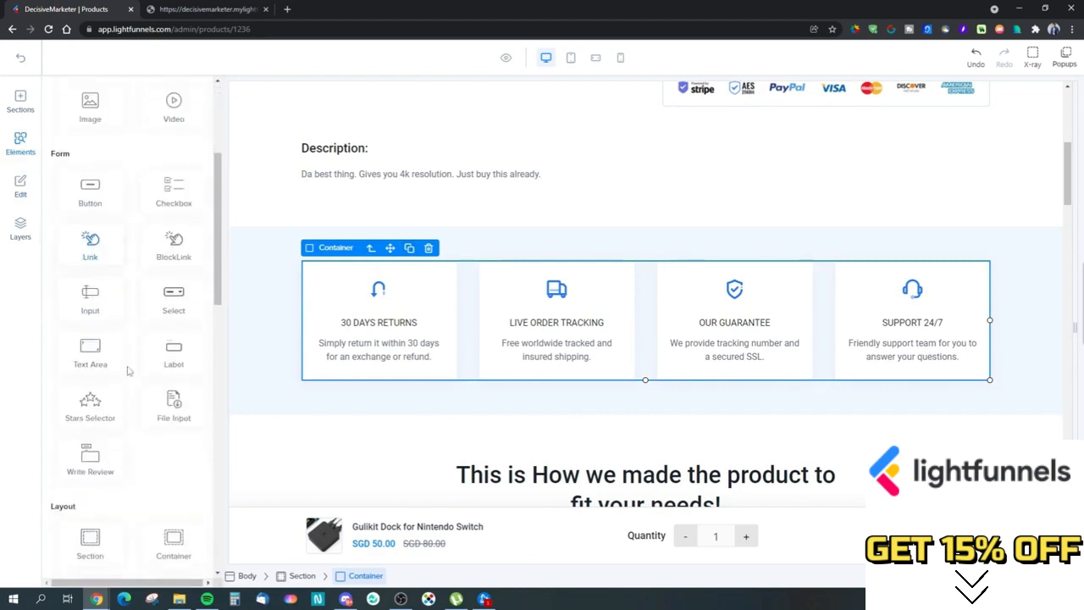
left_click_drag(158, 304, 550, 373)
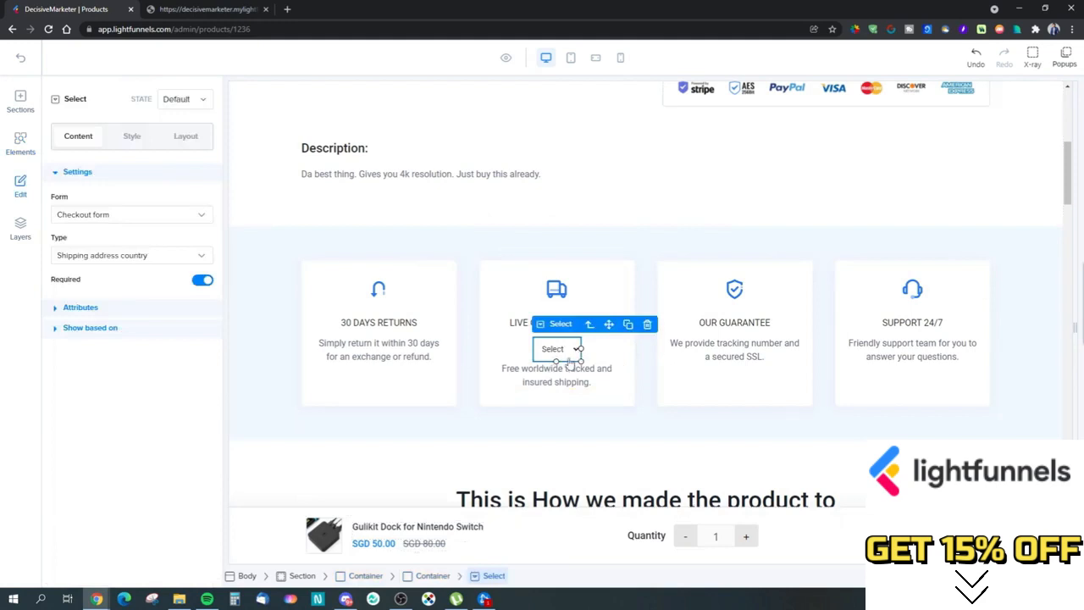
left_click(647, 324)
- Place a Write Review element above the four guarantee cards and expand its review form
left_click(20, 151)
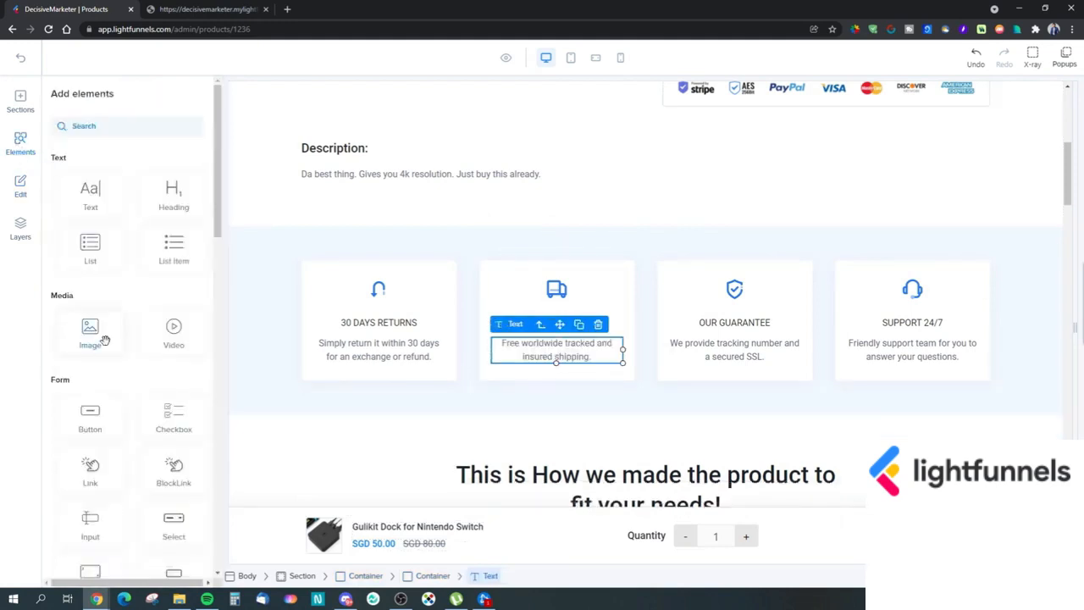
scroll(105, 340, "down", 2)
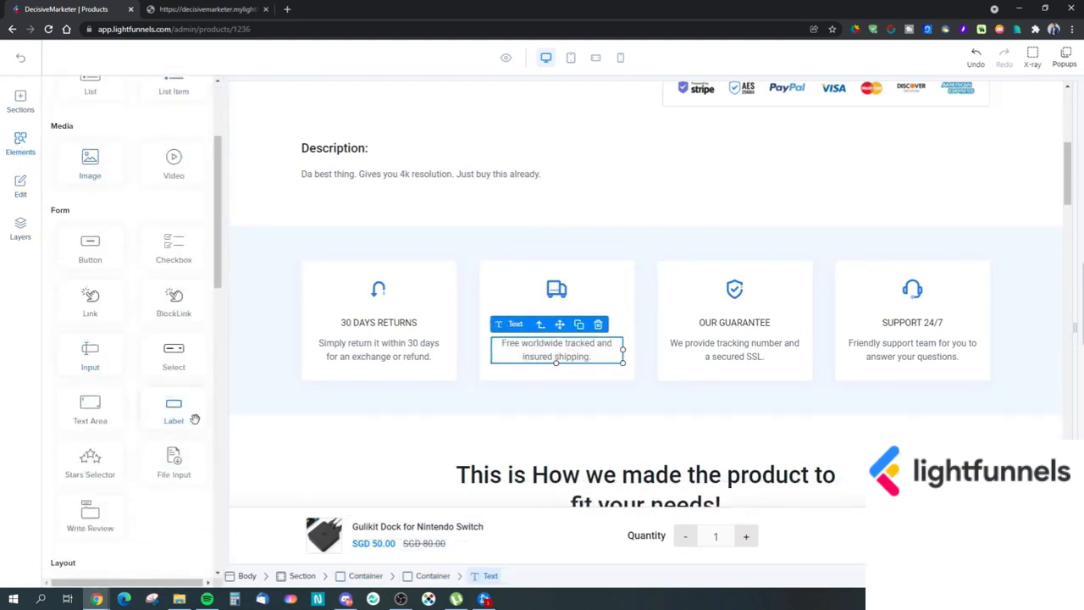
scroll(194, 419, "down", 1)
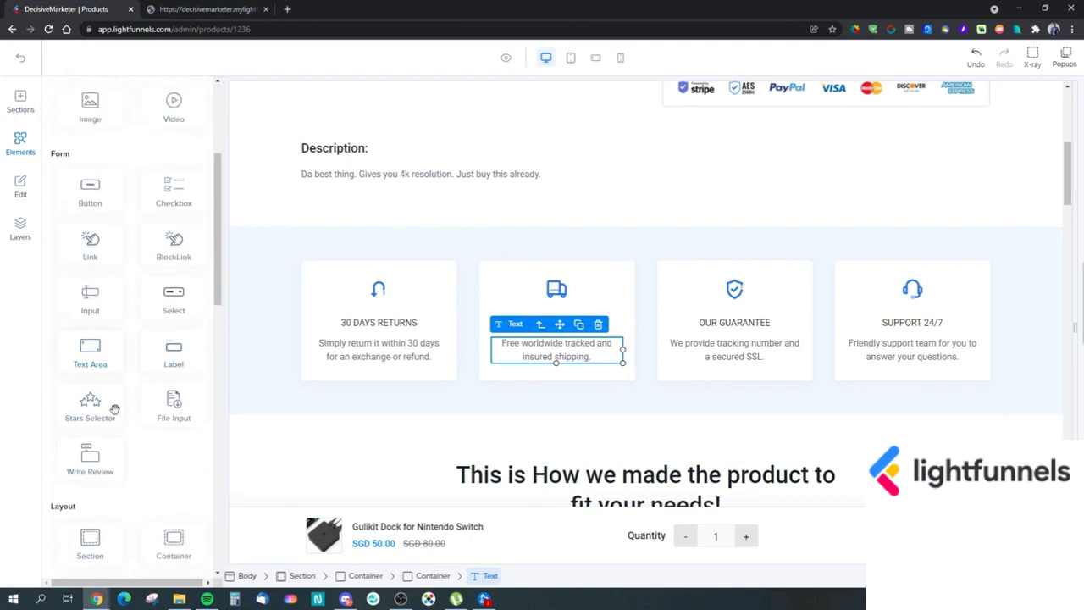
scroll(116, 403, "down", 2)
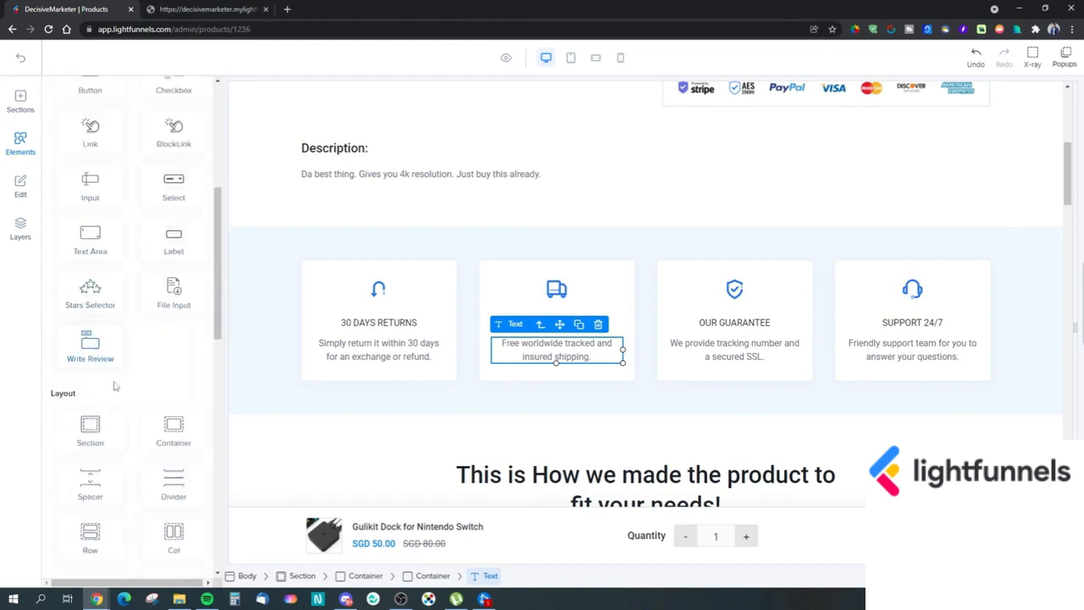
left_click_drag(90, 370, 411, 275)
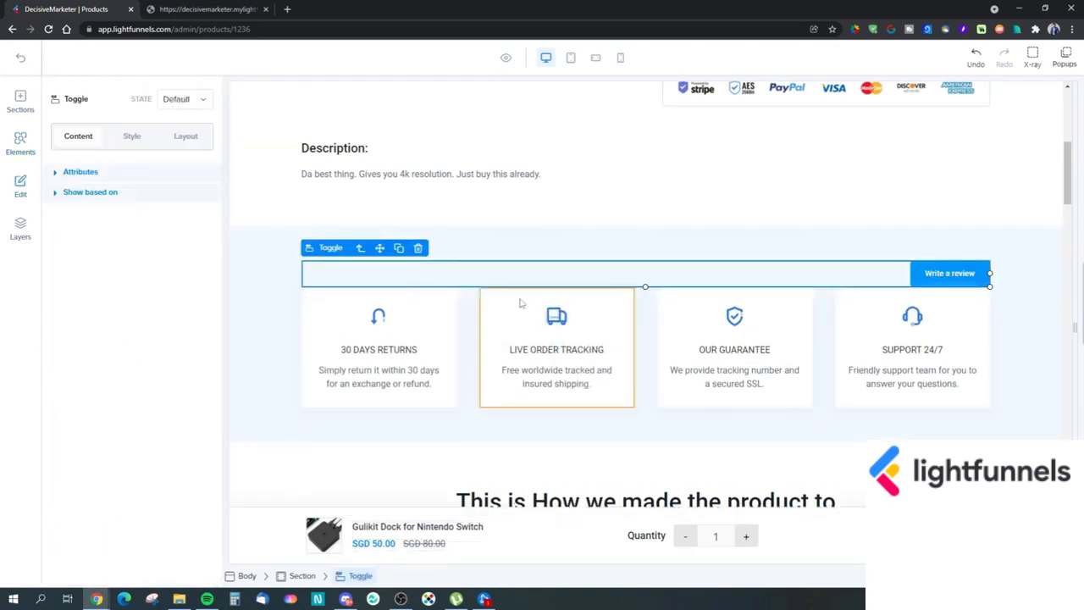
left_click(950, 280)
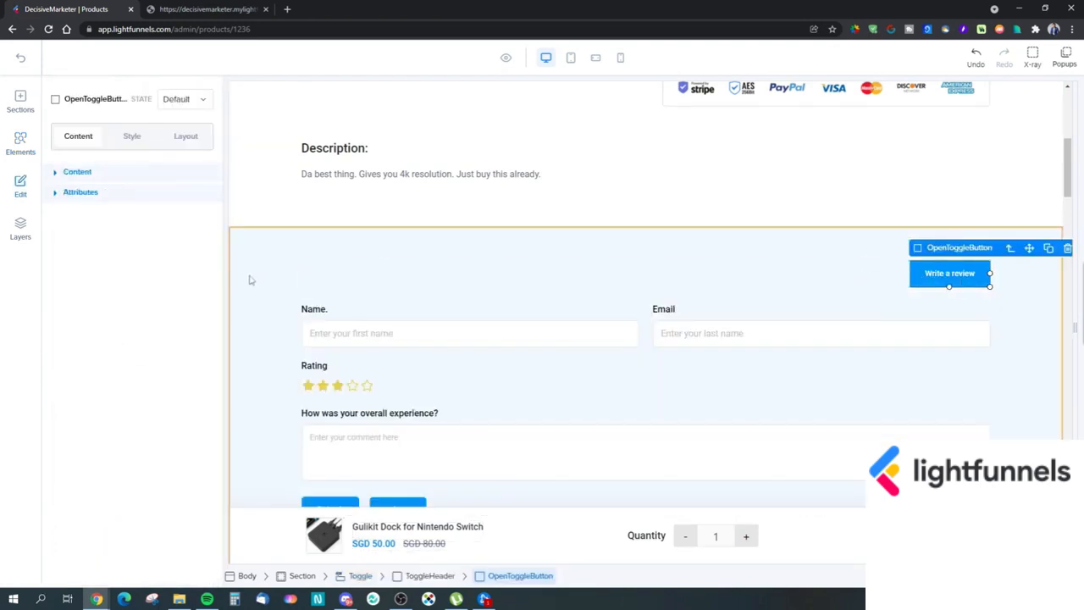
- Remove the Write Review element's parts from the guarantees section: its opening button, form fields, and Submit and Close buttons
scroll(551, 394, "down", 3)
scroll(908, 273, "up", 2)
left_click(1050, 217)
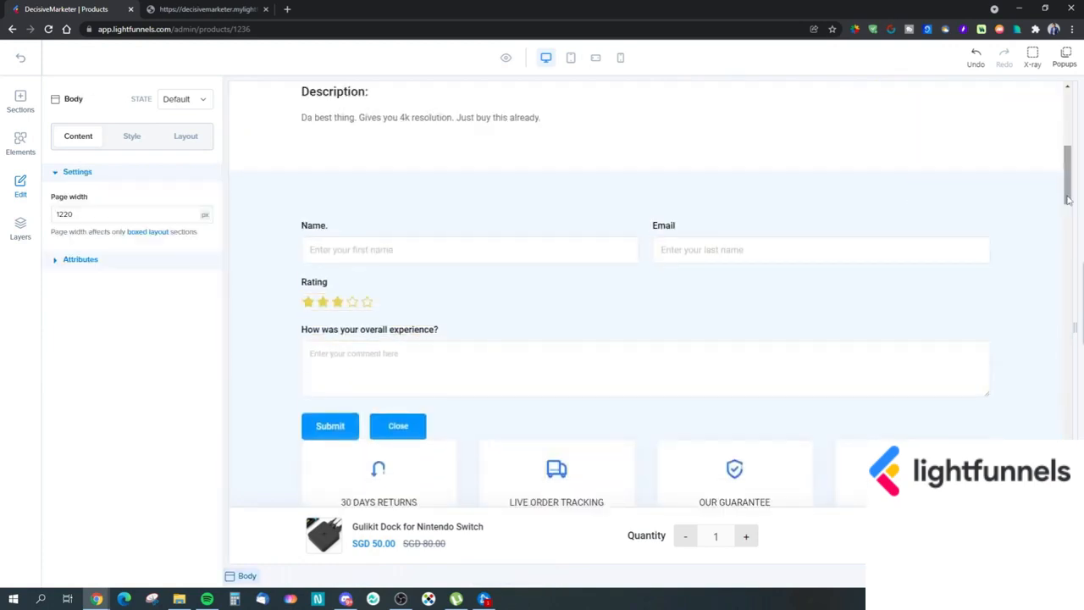
left_click(976, 55)
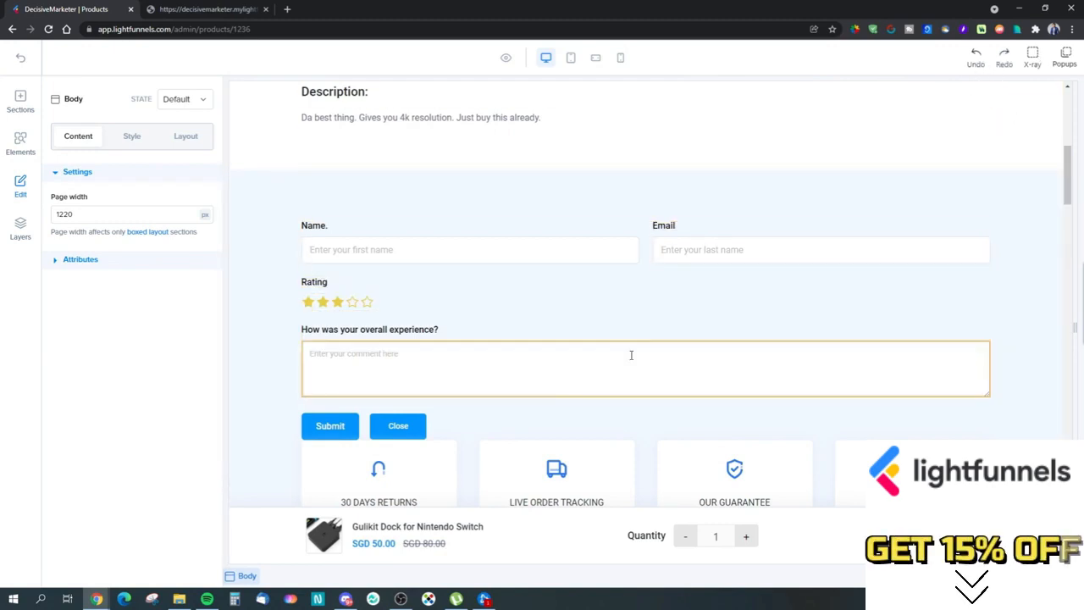
left_click(466, 306)
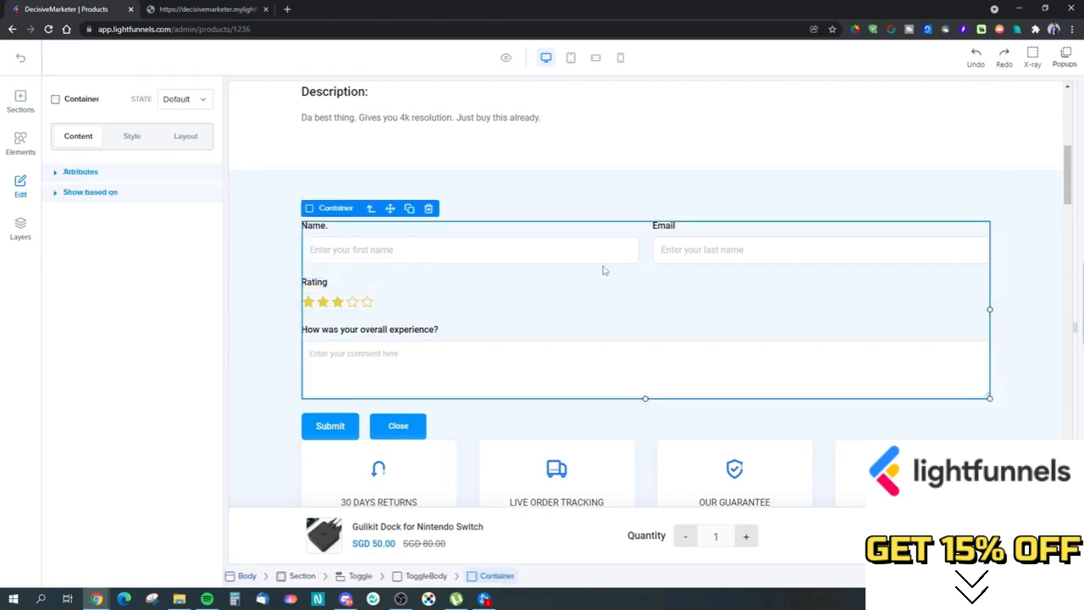
left_click(428, 208)
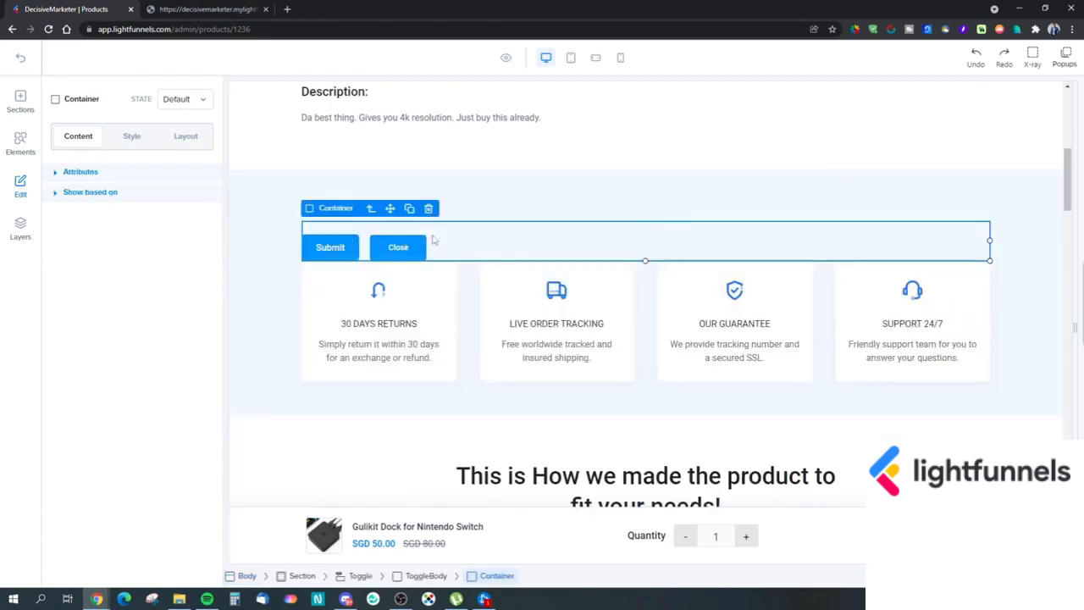
left_click(429, 209)
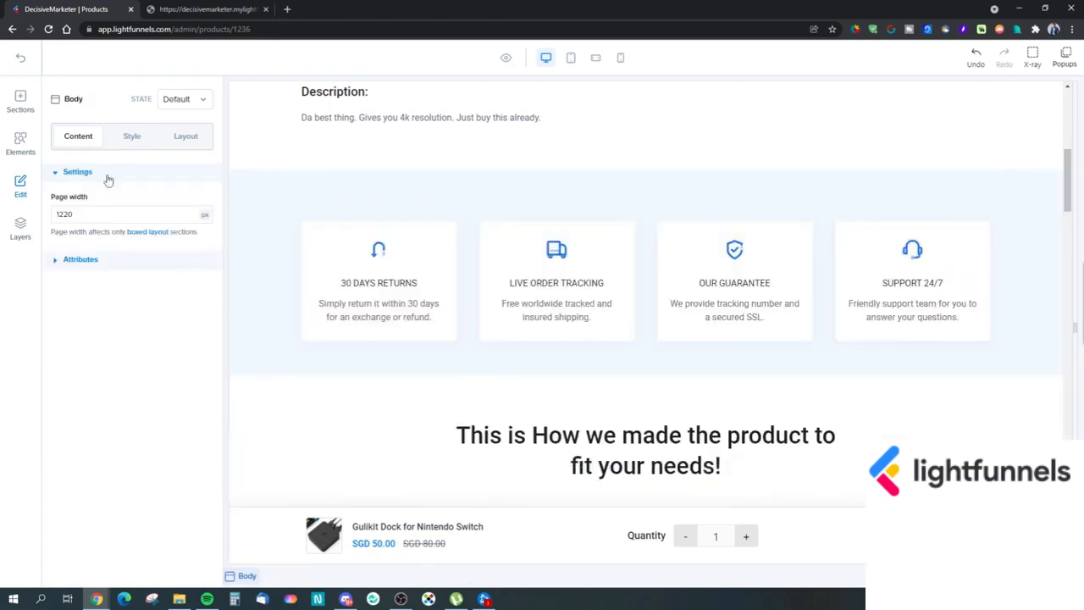
left_click(421, 212)
left_click(421, 196)
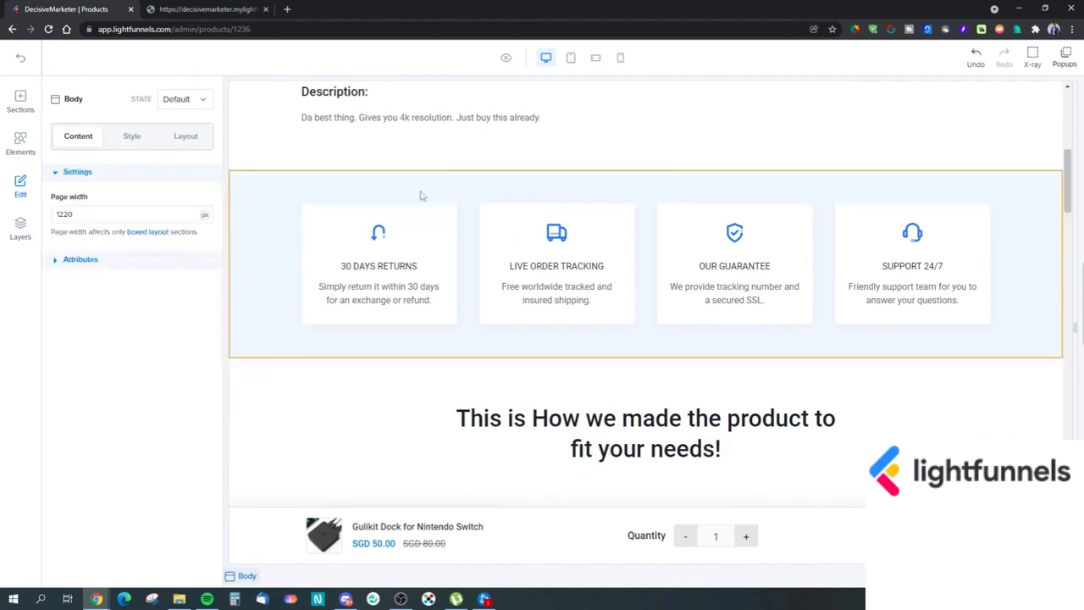
- Look through the Form, Layout and Misc elements, and inspect the currency converter in the page header
left_click(21, 142)
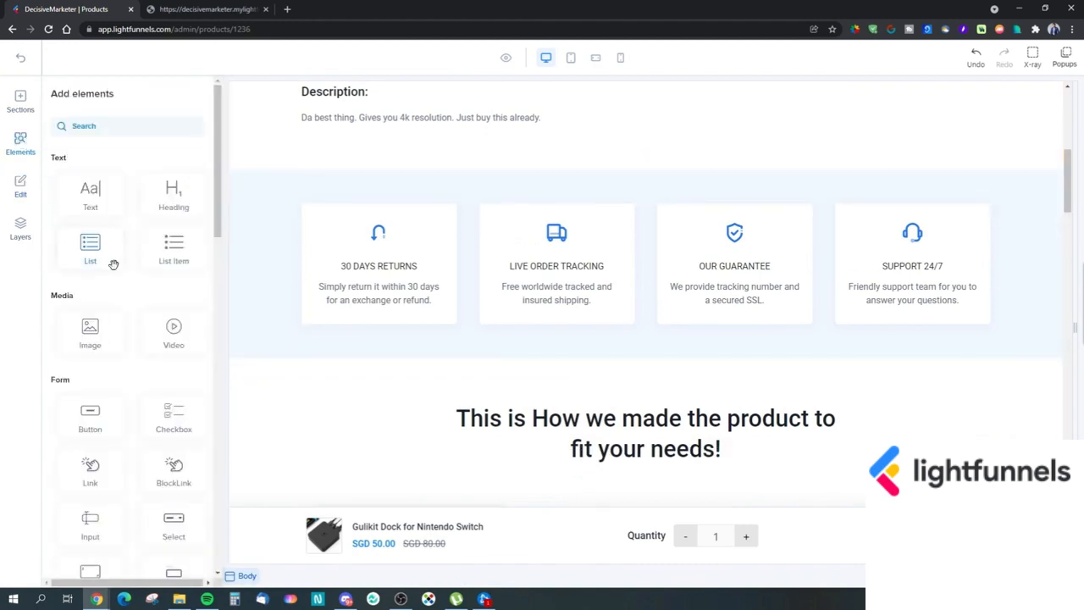
scroll(127, 269, "down", 3)
scroll(155, 364, "down", 1)
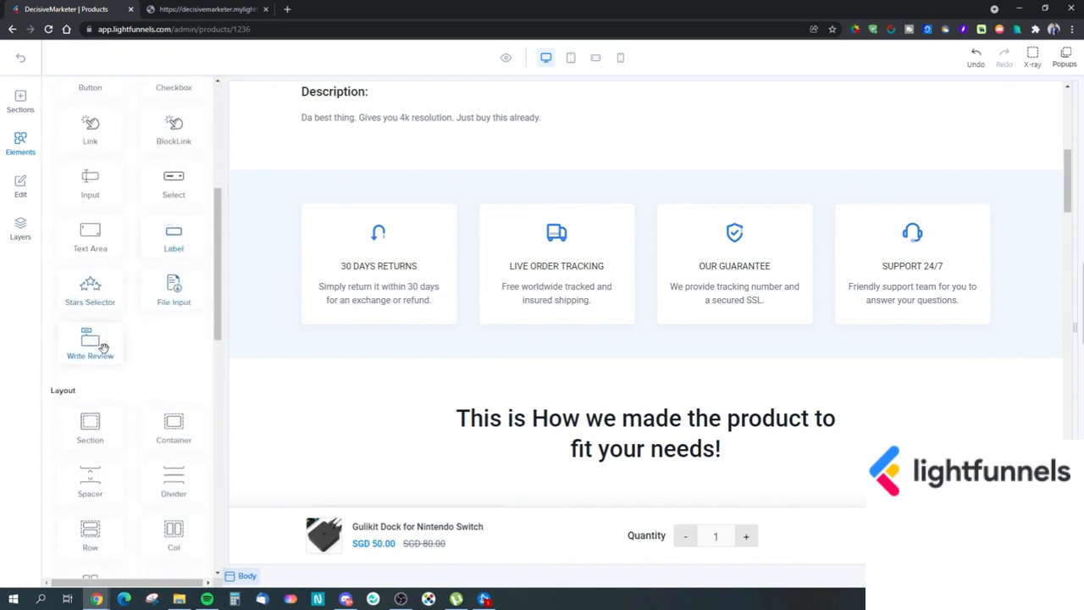
scroll(135, 369, "down", 2)
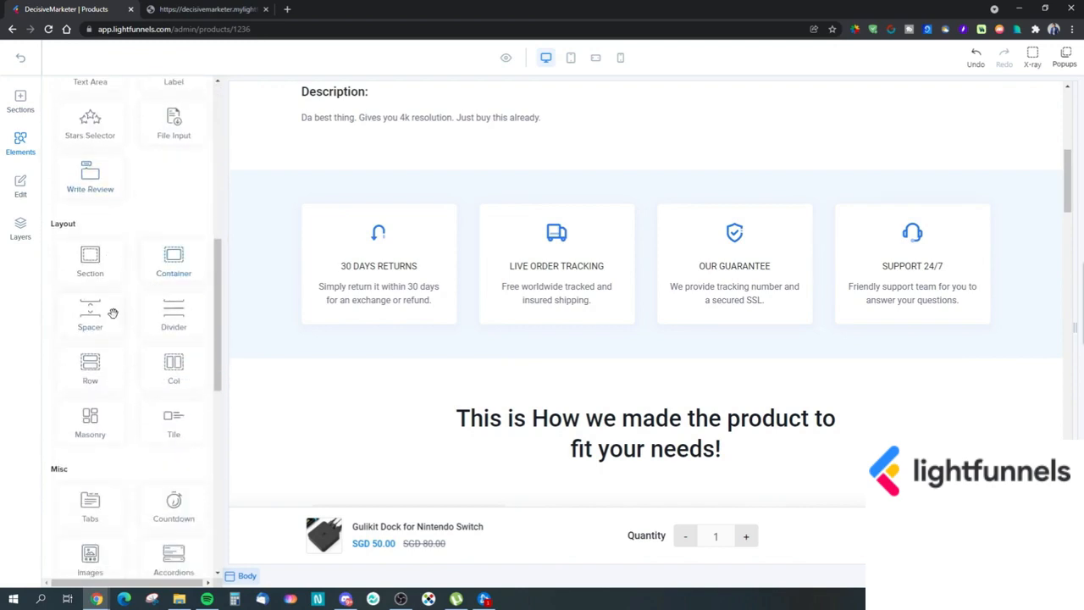
scroll(122, 366, "down", 3)
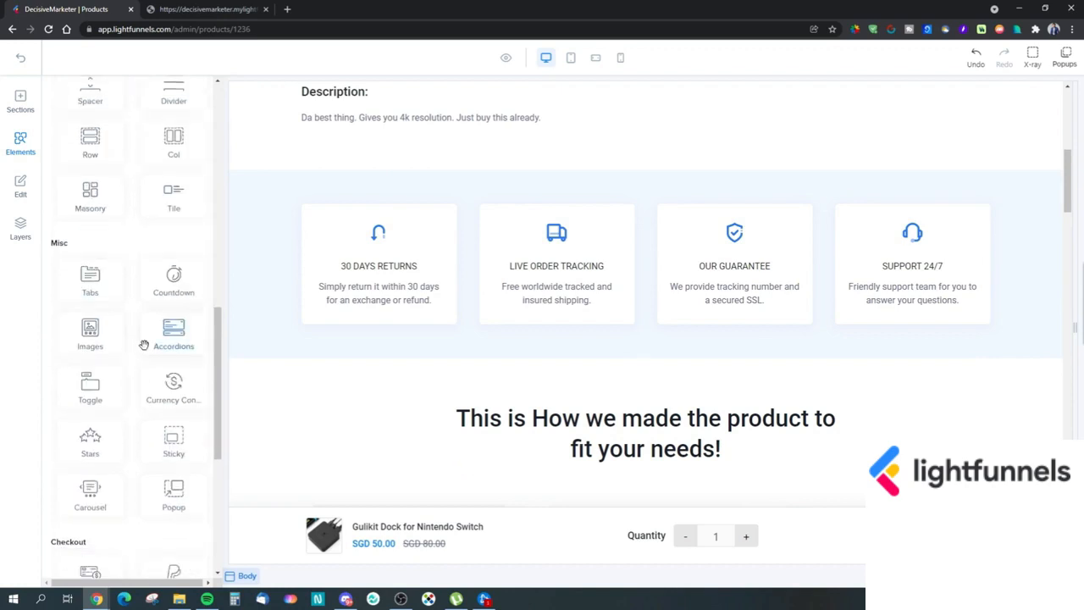
left_click_drag(142, 379, 972, 105)
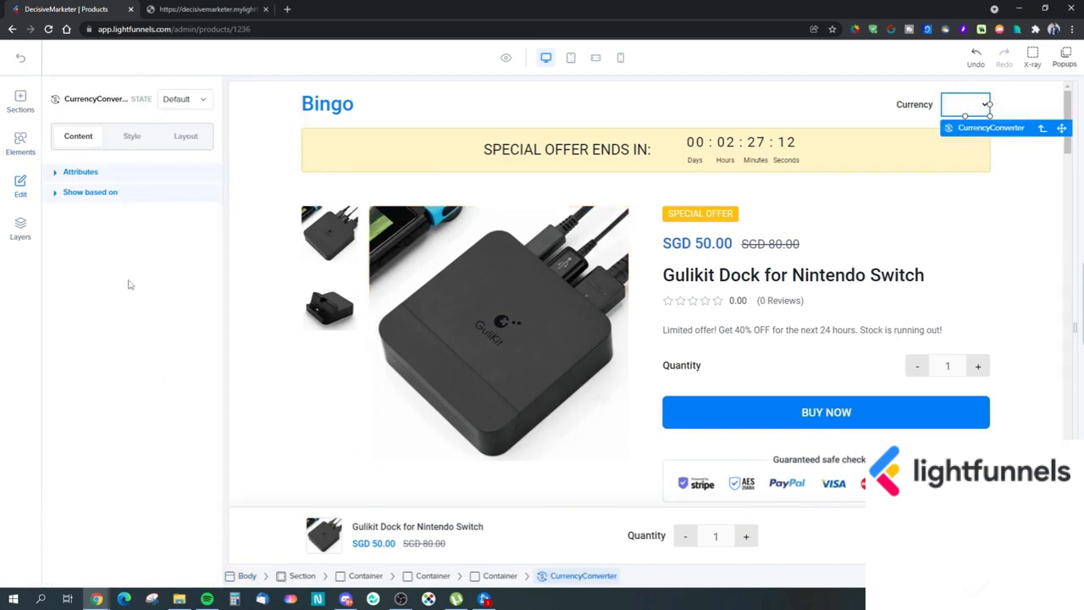
- Try out a Sticky element at the foot of the page by the product purchase bar, and delete it again
left_click(25, 156)
scroll(112, 349, "down", 9)
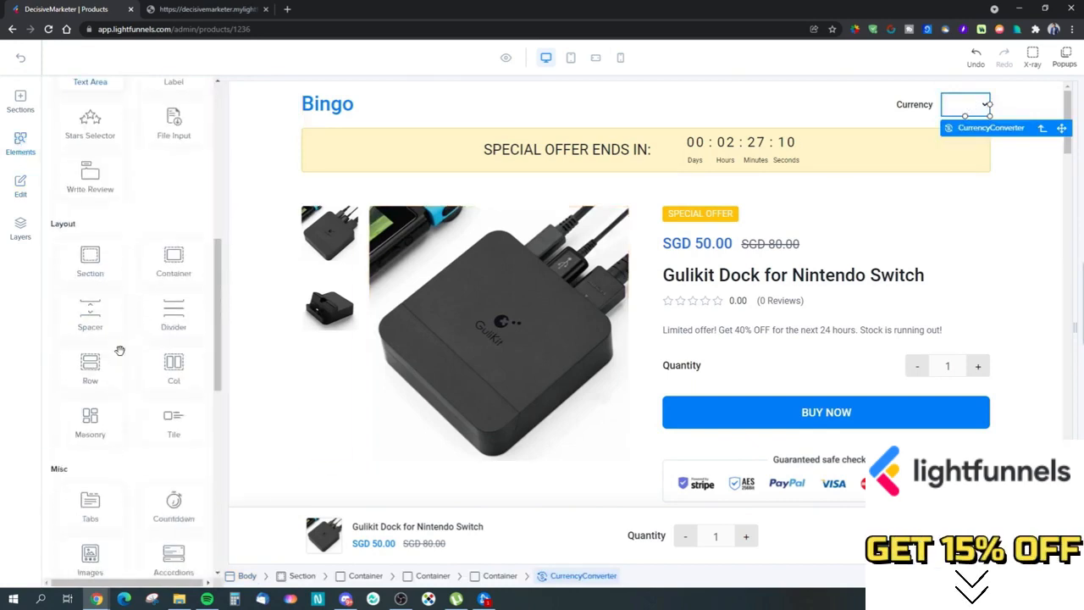
scroll(100, 369, "down", 2)
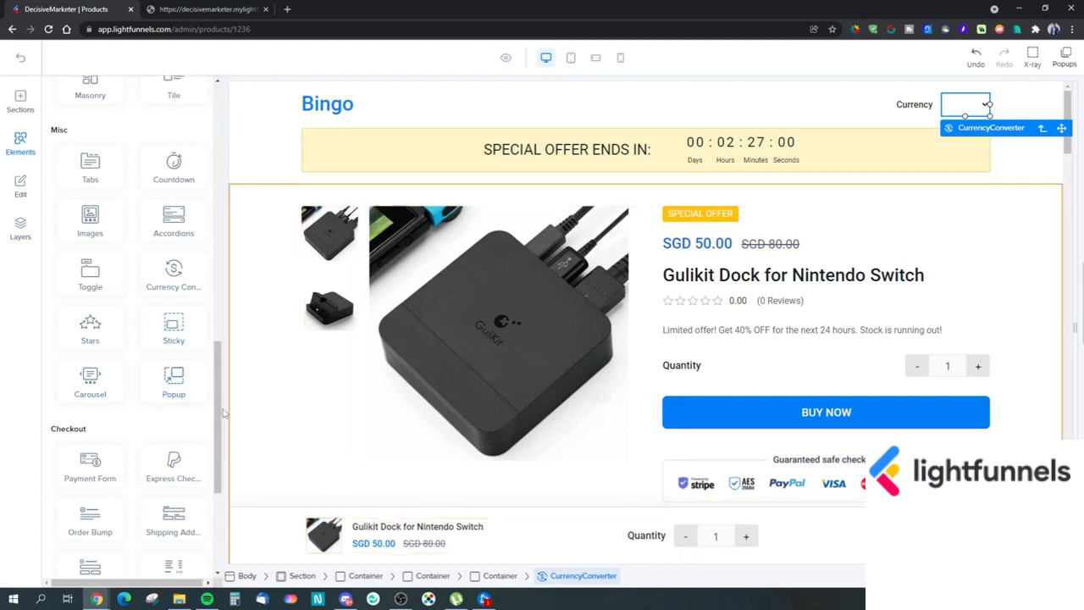
left_click_drag(158, 344, 252, 450)
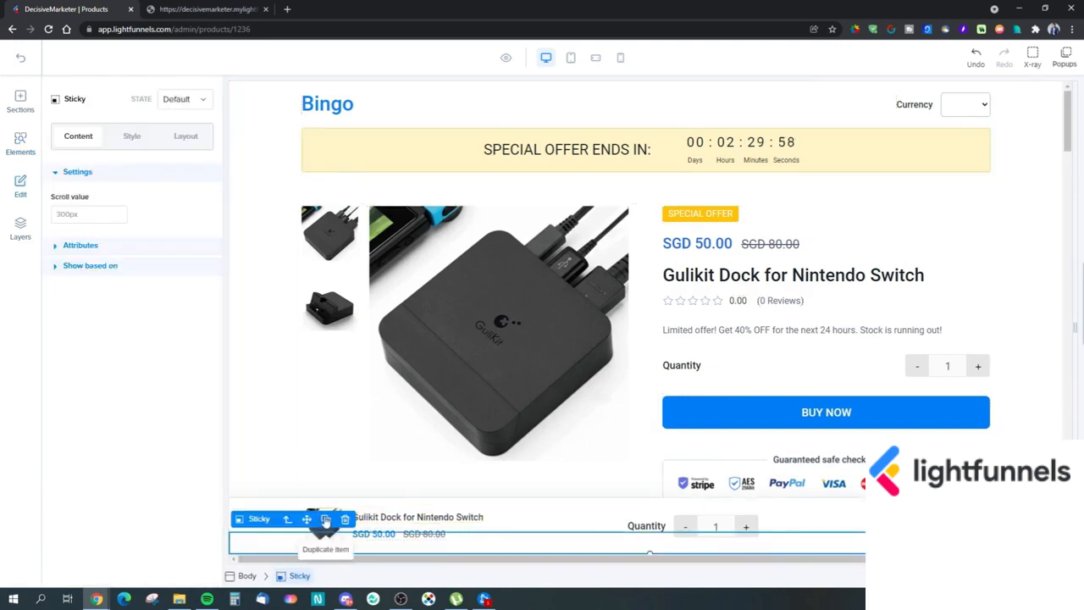
left_click(345, 519)
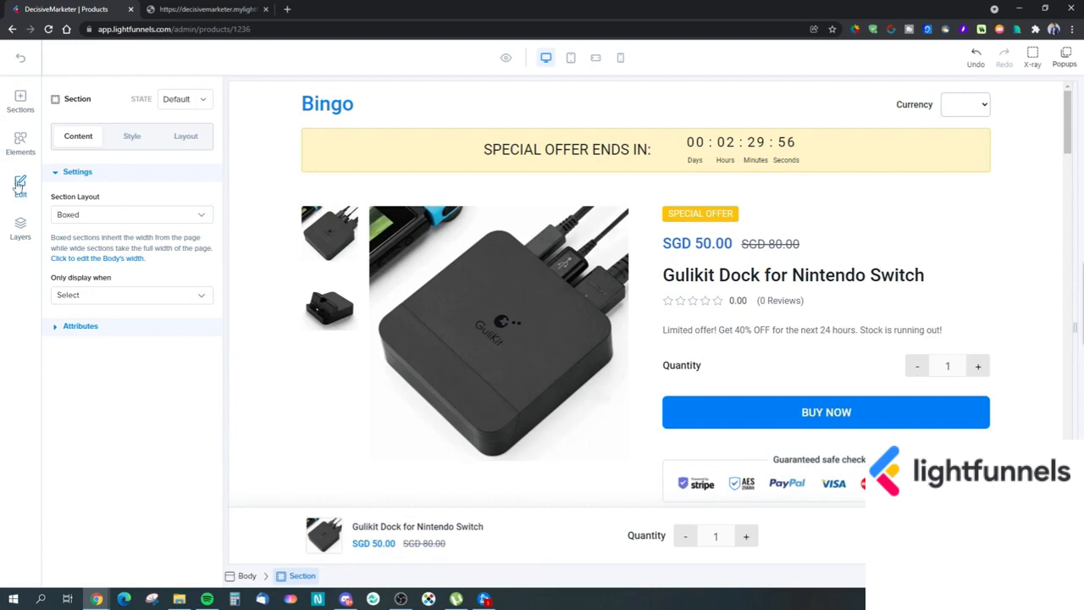
- Examine the Misc, Checkout, Widgets and Data categories in the list of available elements
left_click(19, 144)
scroll(123, 436, "down", 5)
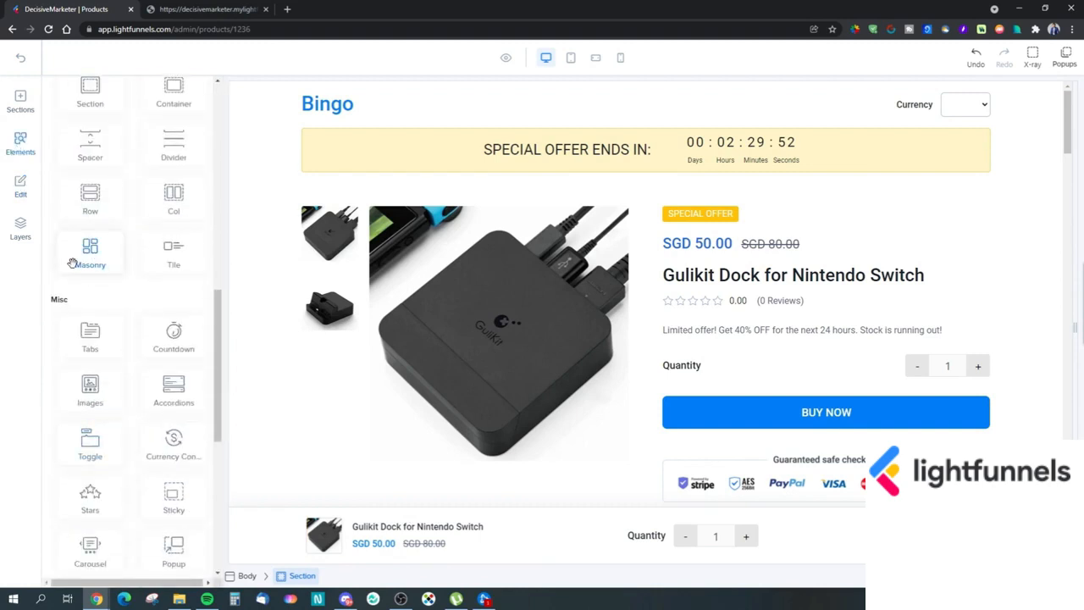
scroll(110, 288, "down", 3)
scroll(102, 339, "down", 3)
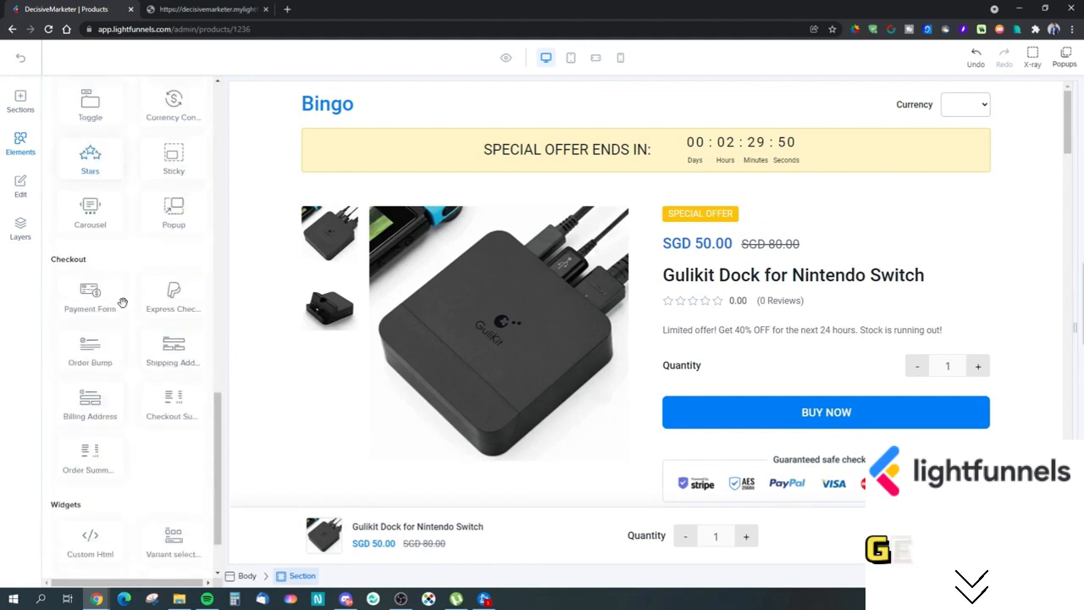
scroll(144, 459, "down", 2)
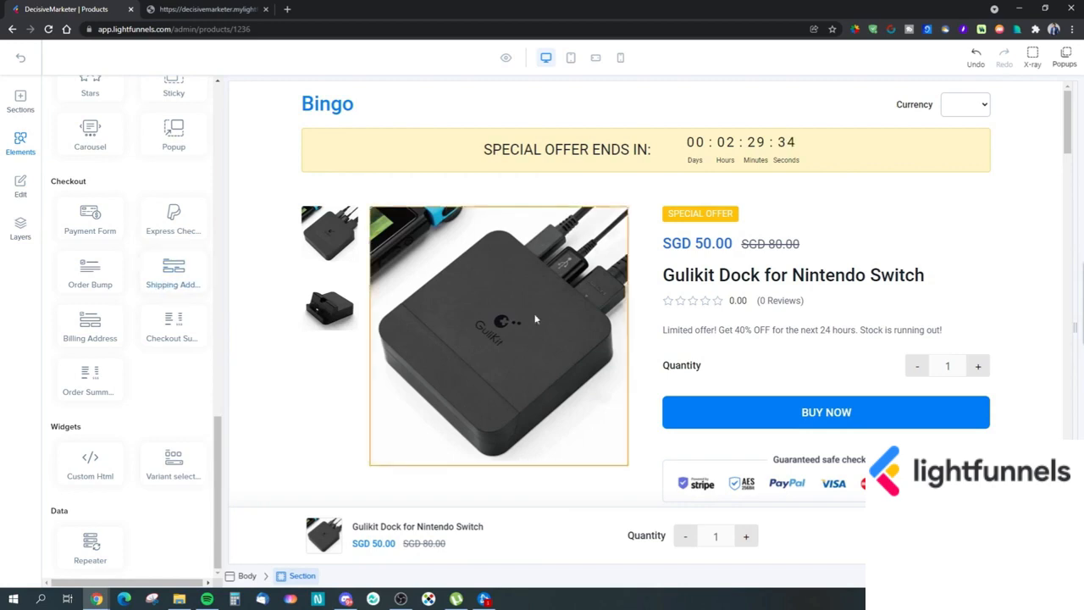
- Look over the page and the element list, and show the settings of the countdown in the special offer banner
scroll(839, 294, "down", 5)
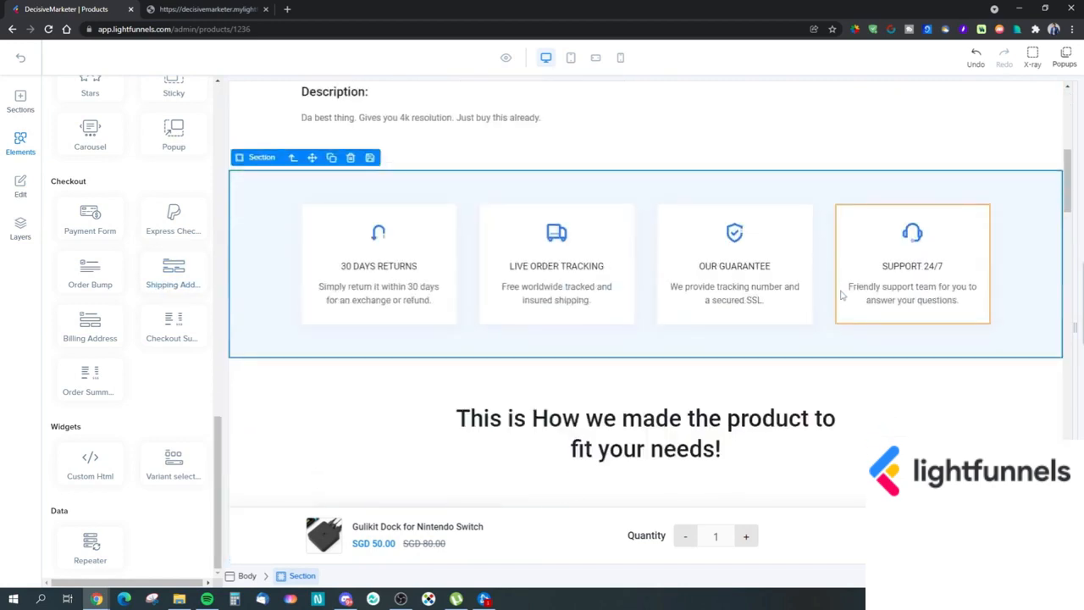
scroll(839, 295, "up", 5)
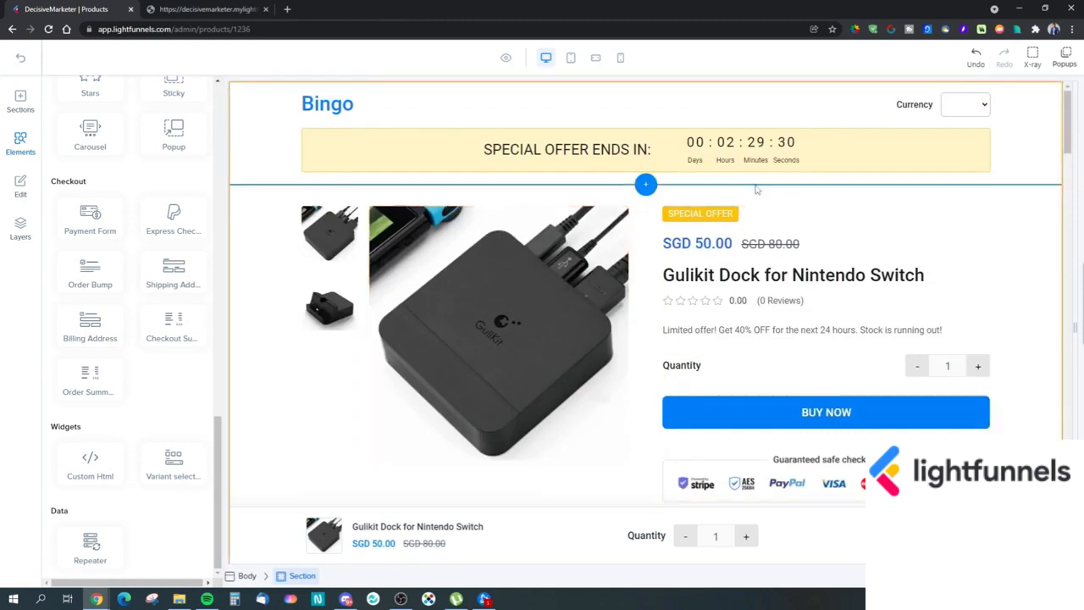
scroll(161, 313, "up", 5)
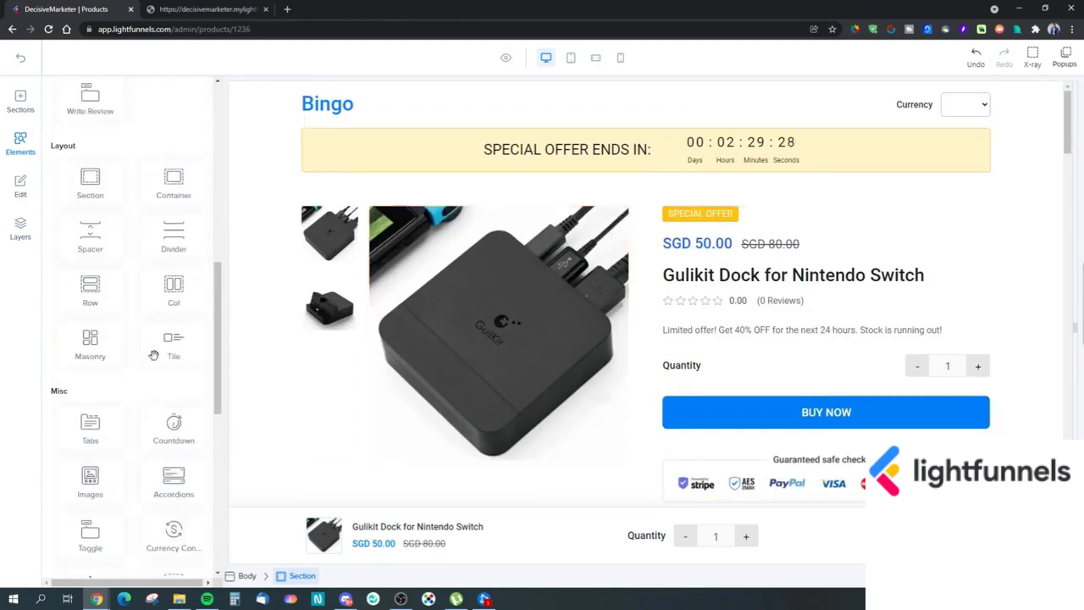
left_click(720, 165)
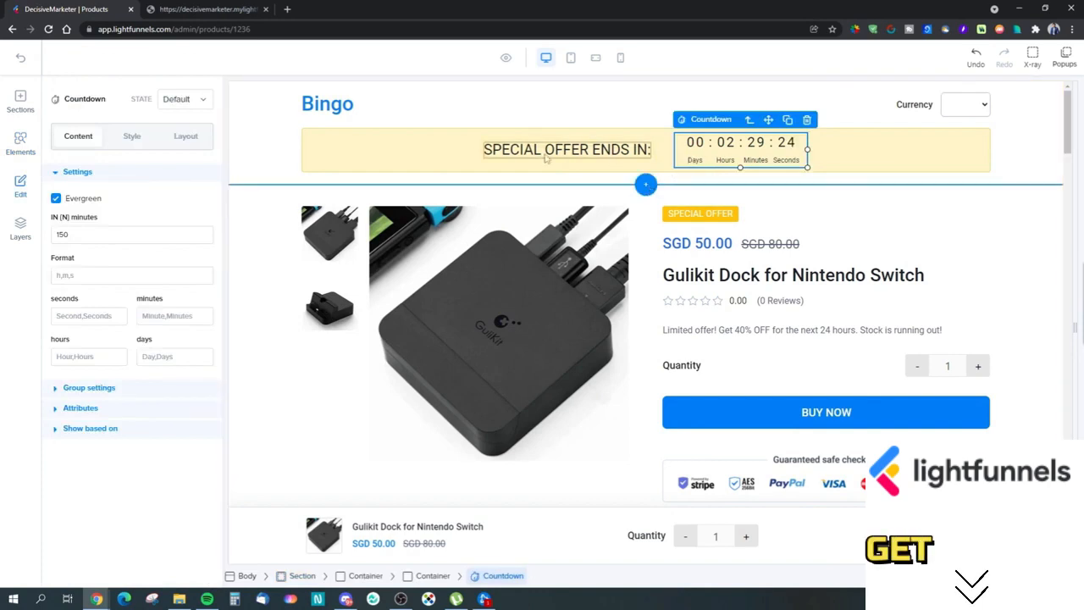
- Try switching the countdown from Evergreen to a fixed due date and restore the Evergreen option
left_click(56, 199)
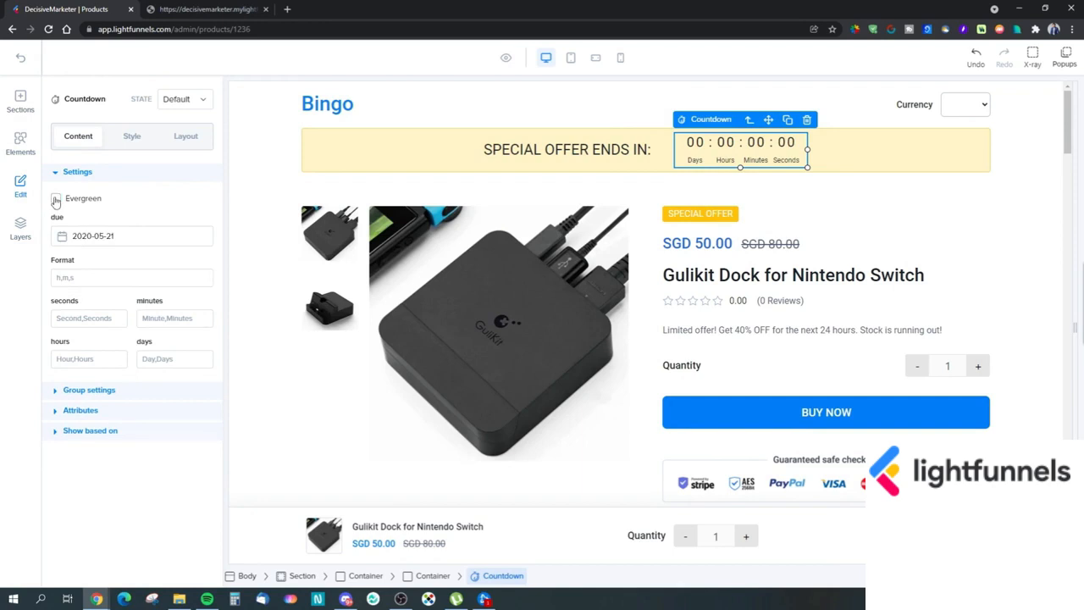
left_click(55, 199)
left_click(55, 199)
left_click(55, 200)
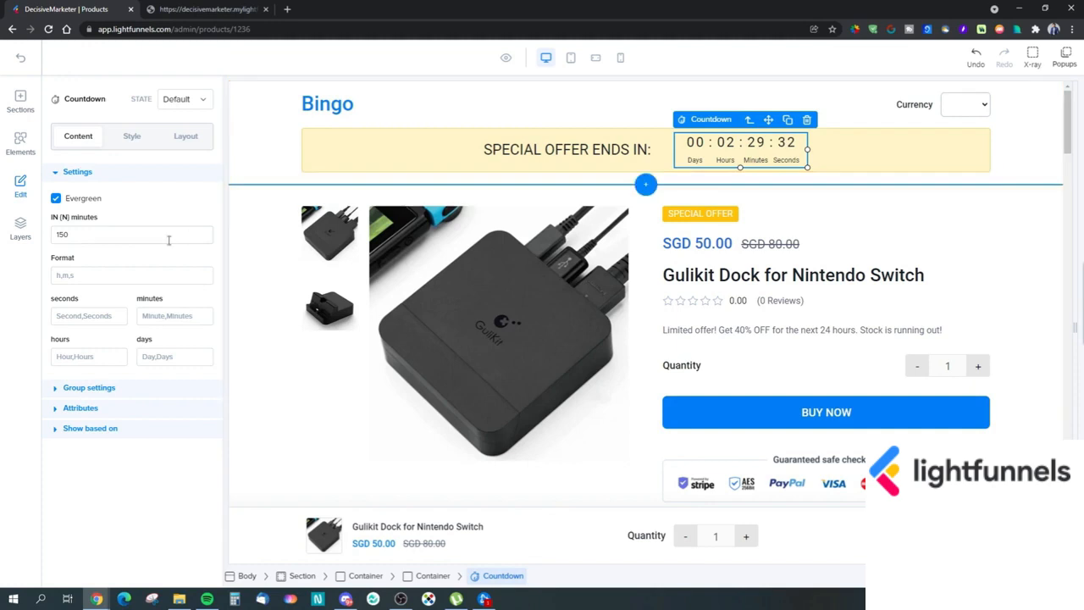
- Examine the countdown's group settings, attributes and the display conditions offered under Show based on
left_click(88, 387)
left_click(91, 390)
left_click(93, 410)
left_click(94, 411)
left_click(108, 429)
left_click(132, 429)
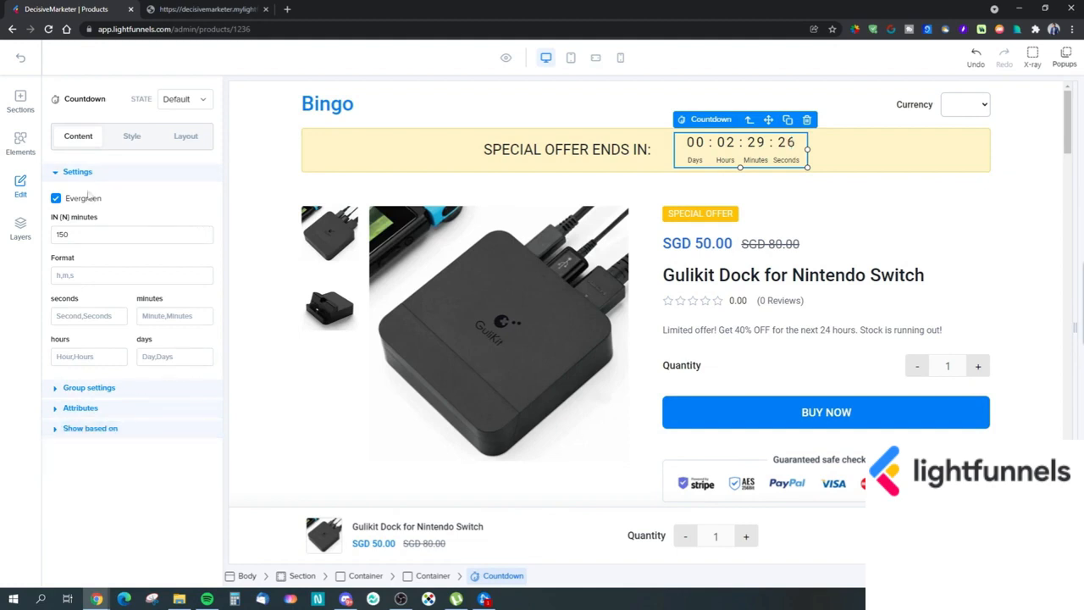
left_click(114, 428)
left_click(130, 472)
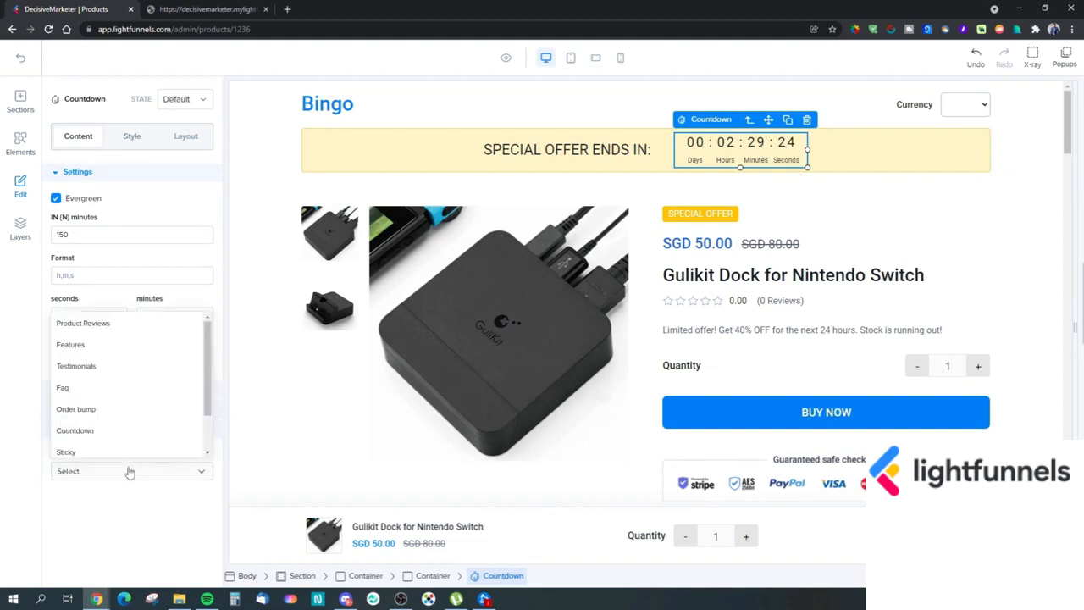
scroll(119, 397, "down", 2)
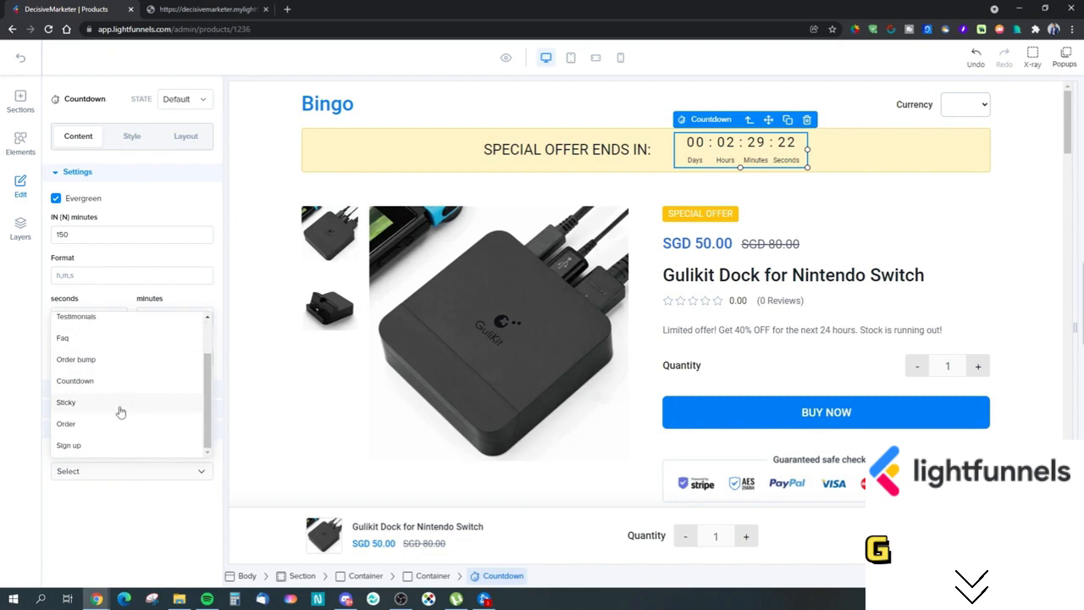
scroll(110, 405, "up", 2)
left_click(105, 471)
left_click(97, 477)
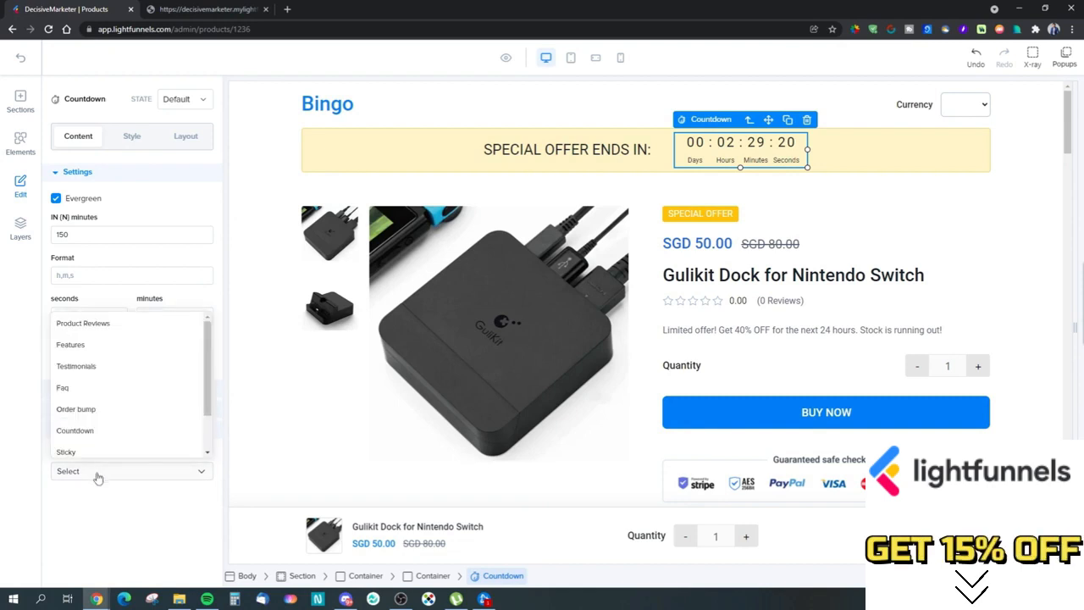
left_click(99, 473)
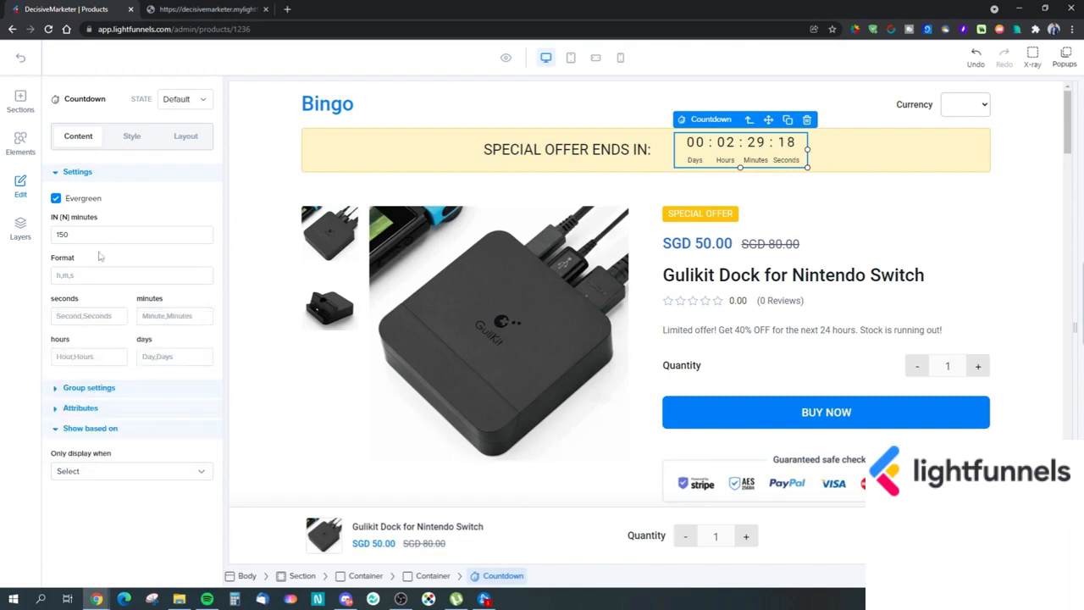
- Review the countdown's style and layout options, then recheck its display conditions and group settings
left_click(125, 140)
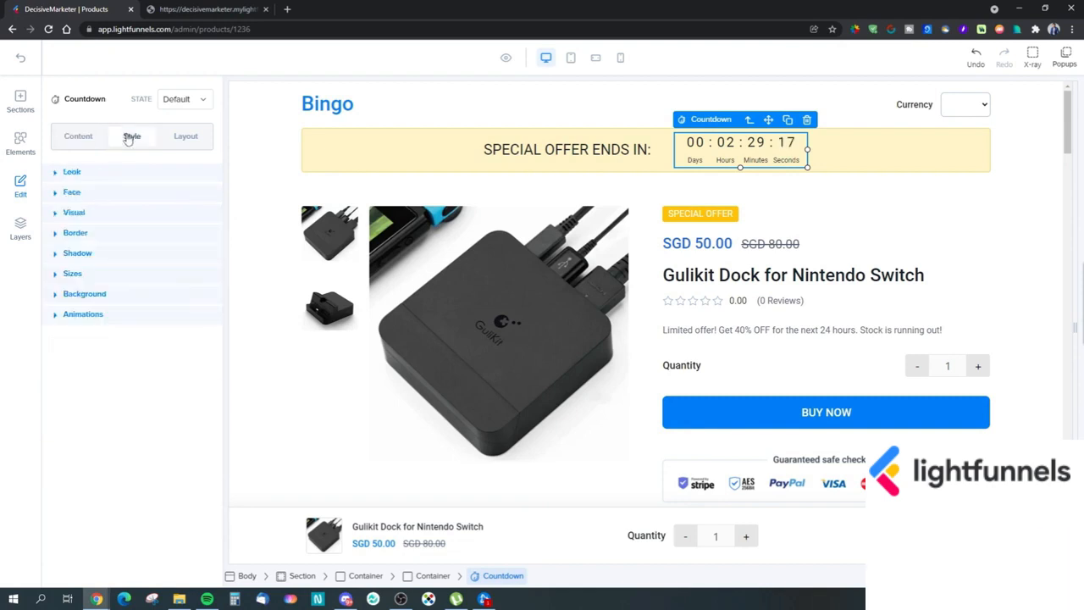
left_click(178, 136)
left_click(77, 137)
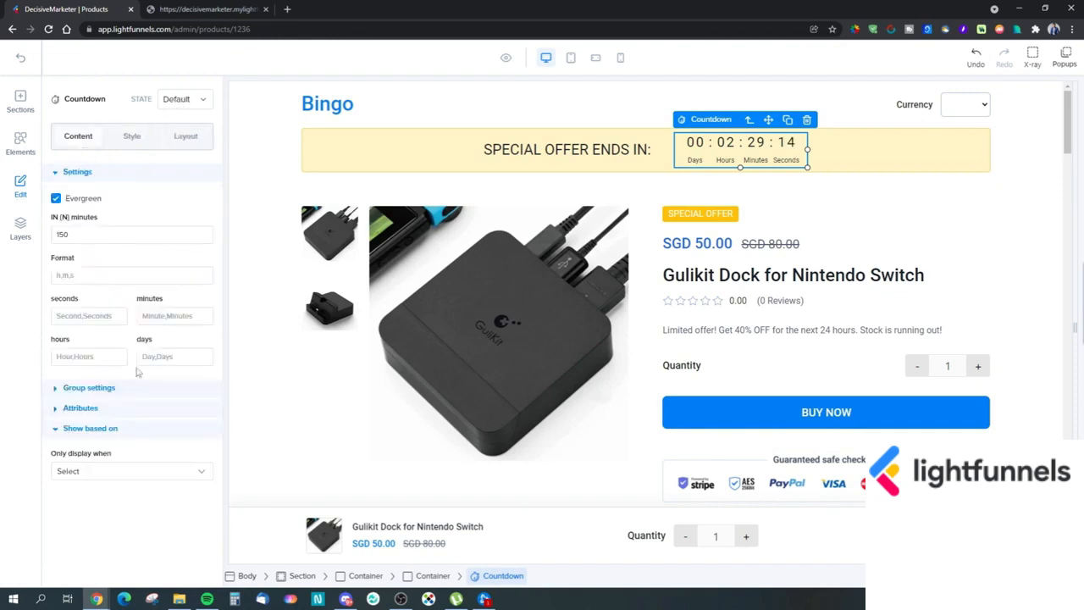
left_click(127, 469)
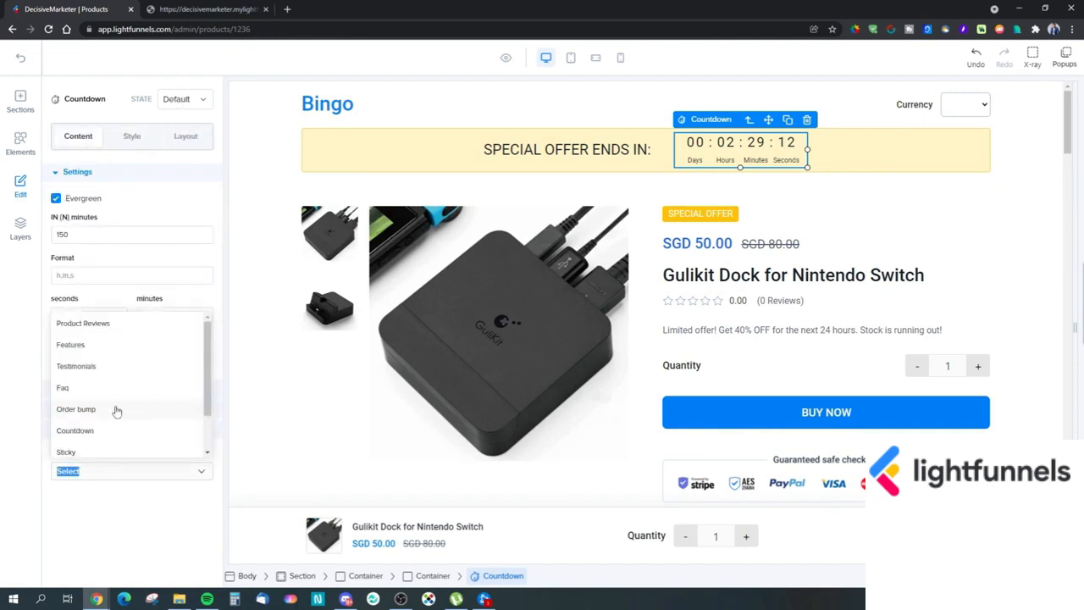
scroll(115, 411, "down", 2)
left_click(129, 474)
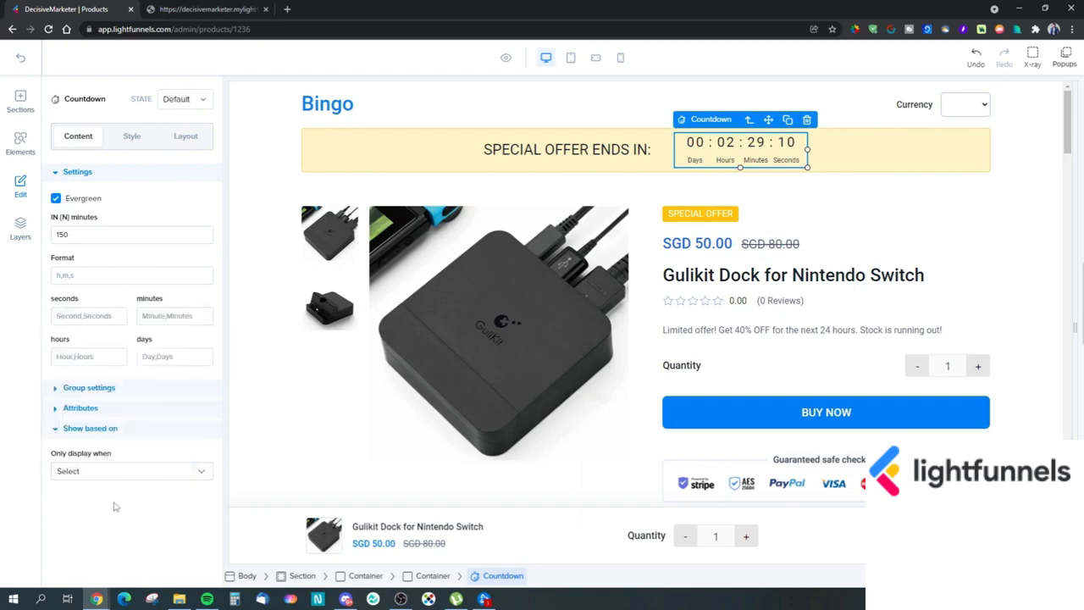
left_click(88, 428)
left_click(83, 407)
left_click(86, 388)
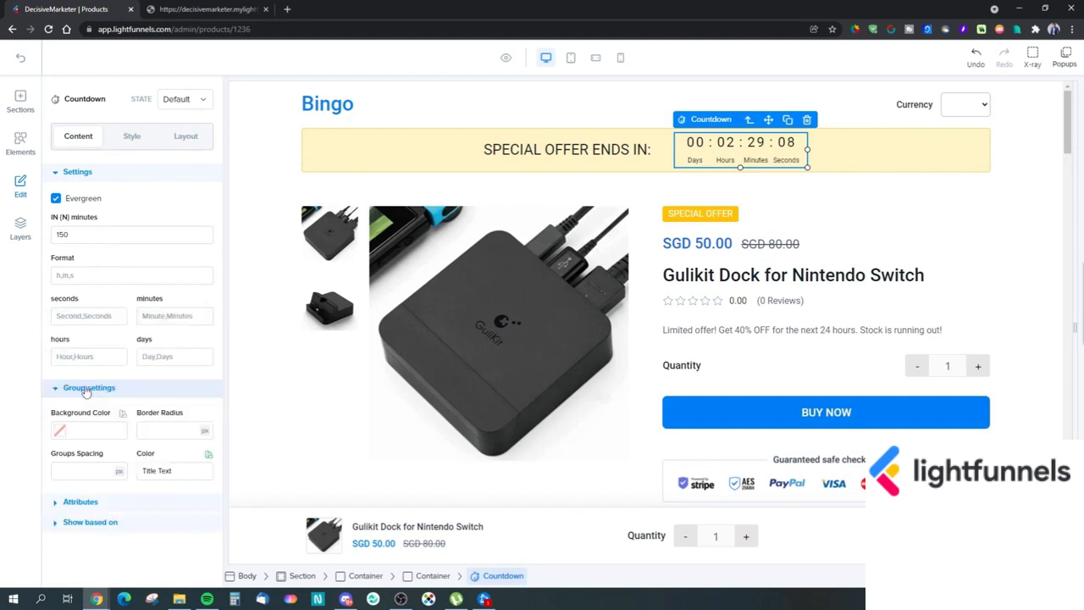
left_click(85, 388)
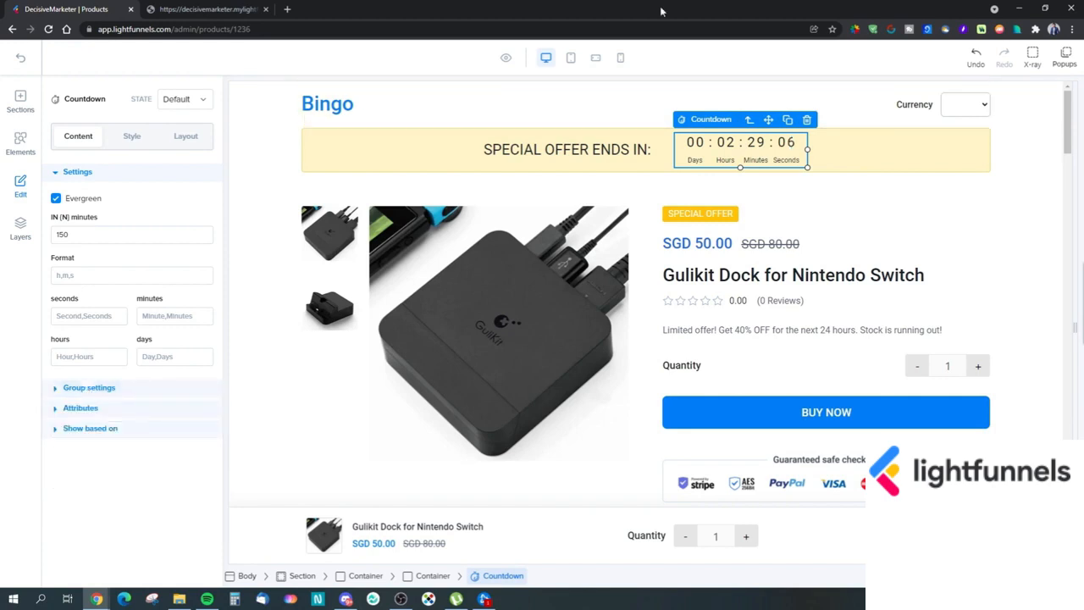
- Preview the product page at the tablet, landscape and mobile sizes and return to the desktop view
left_click(570, 57)
left_click(596, 59)
left_click(620, 58)
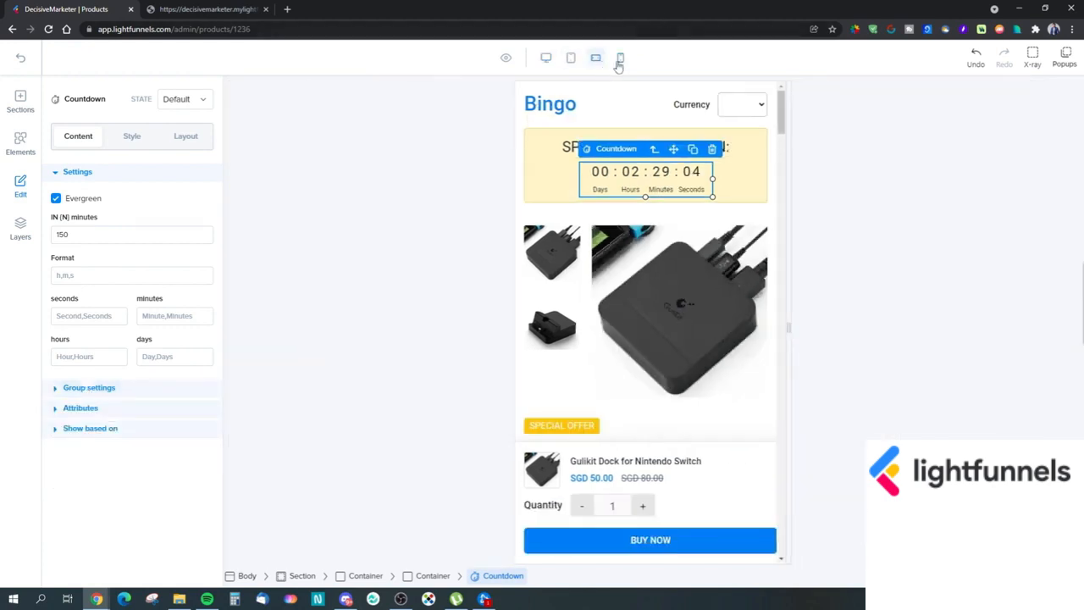
left_click(595, 57)
left_click(570, 57)
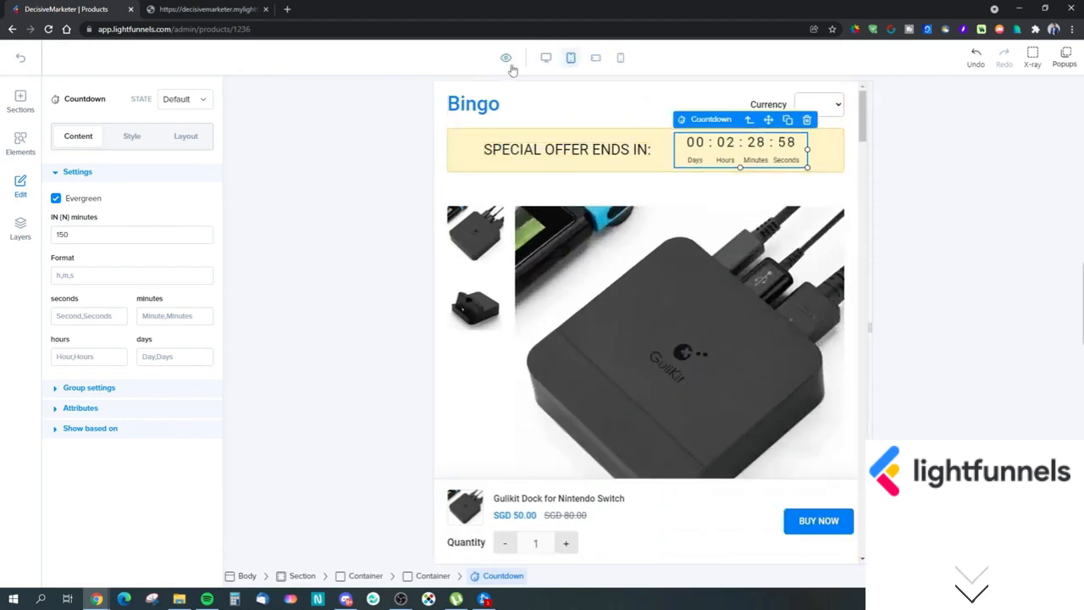
left_click(545, 57)
- Select the special offer banner's container and check which condition controls its display
left_click(890, 155)
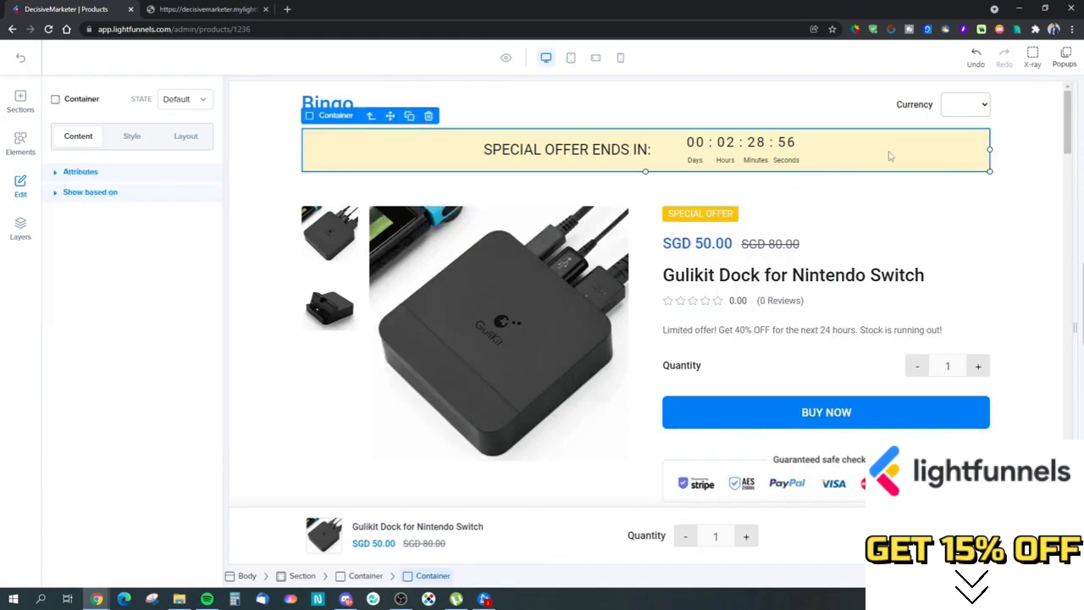
left_click(105, 194)
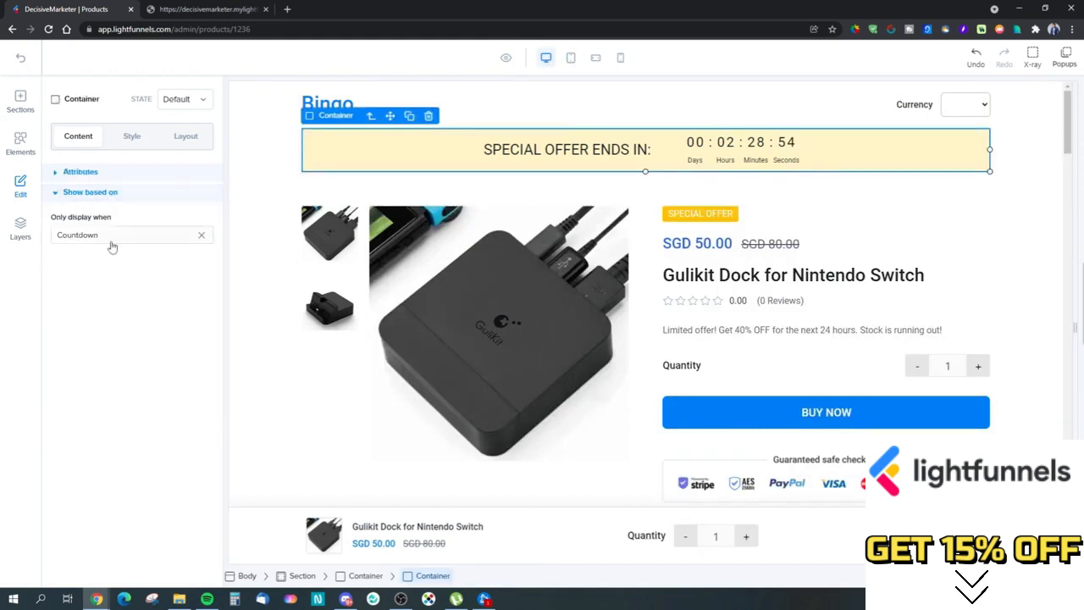
left_click(113, 240)
left_click(120, 237)
left_click(96, 176)
left_click(95, 176)
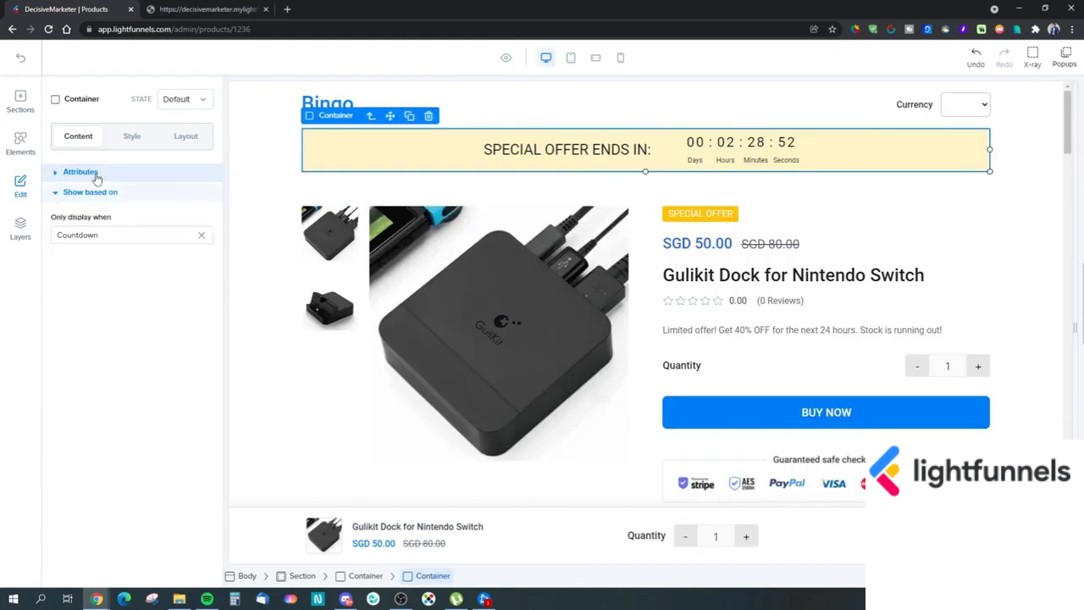
- Examine the banner container's style options, including look, device visibility, background, sizes, shadow and border
left_click(185, 138)
left_click(135, 144)
left_click(172, 144)
left_click(131, 138)
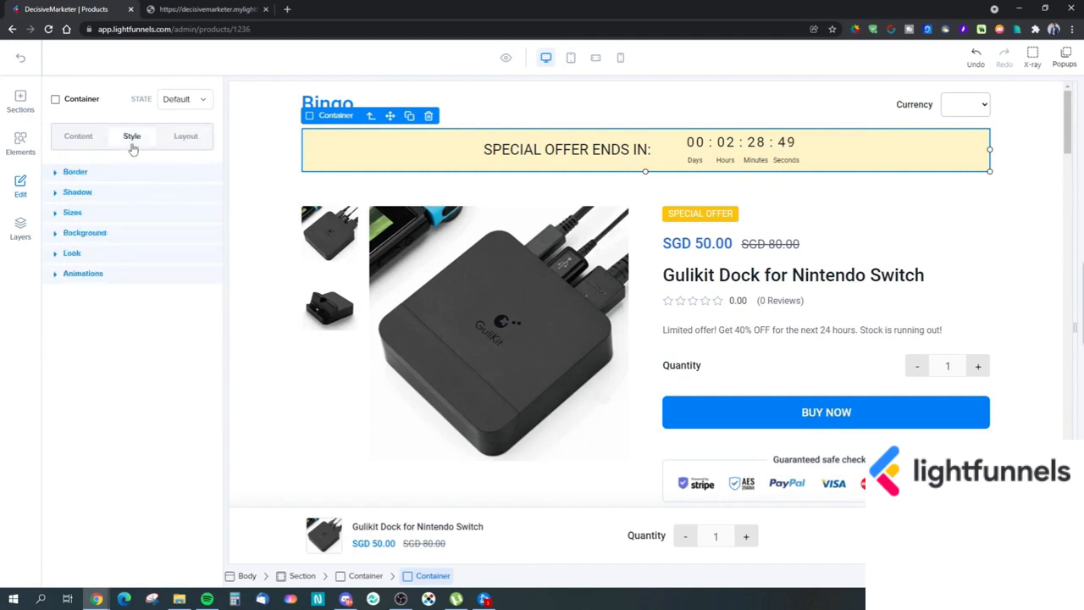
left_click(84, 253)
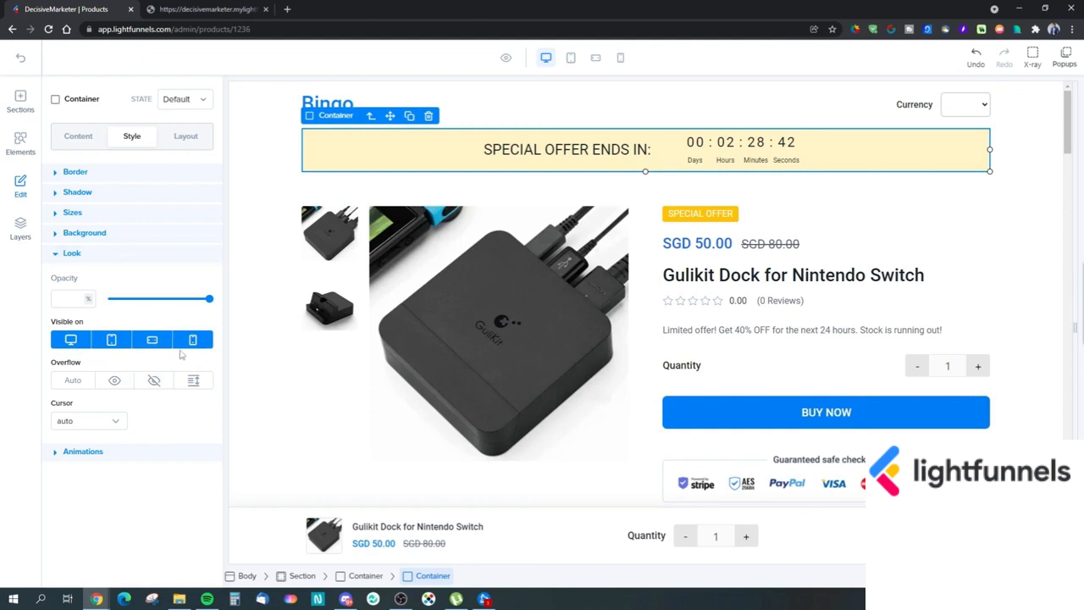
left_click(96, 254)
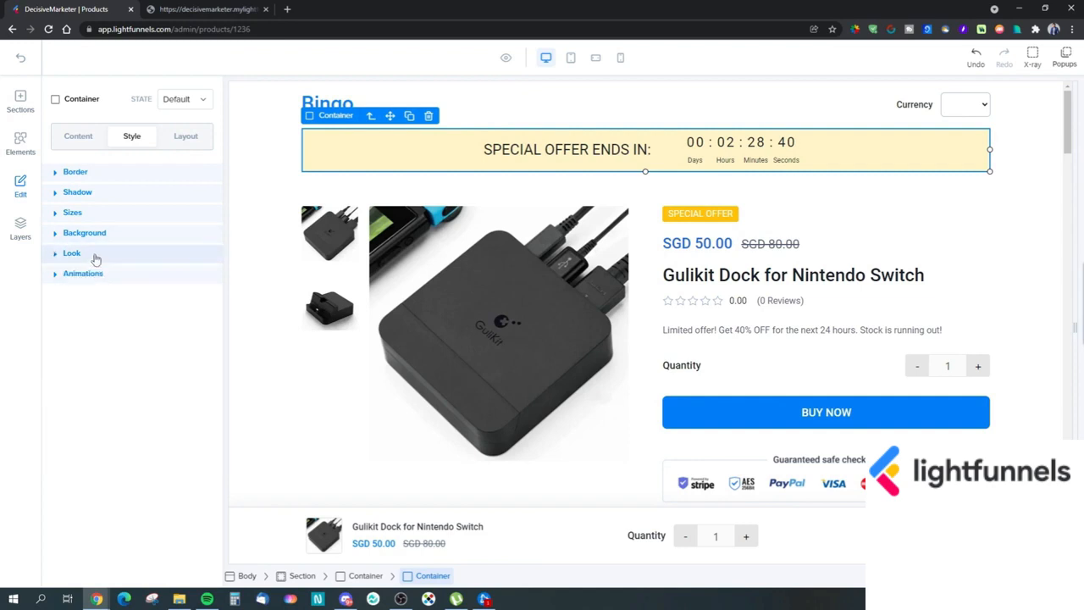
left_click(99, 234)
left_click(100, 234)
left_click(98, 213)
left_click(97, 213)
left_click(99, 192)
left_click(99, 171)
left_click(99, 176)
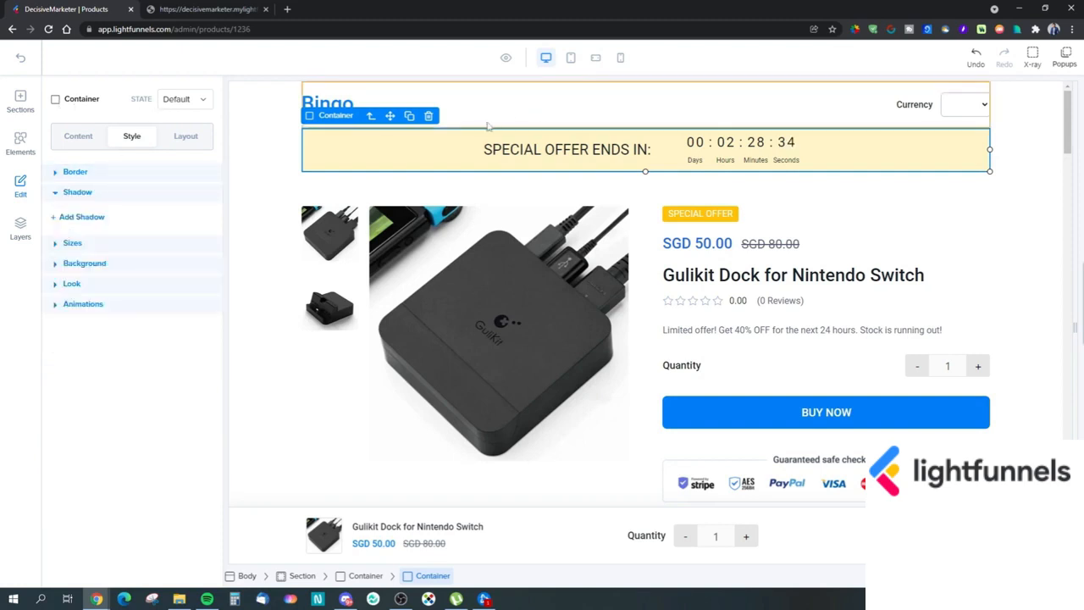
- Recheck the countdown's content and layout settings and leave the page editor for the product settings
left_click(745, 143)
left_click(78, 135)
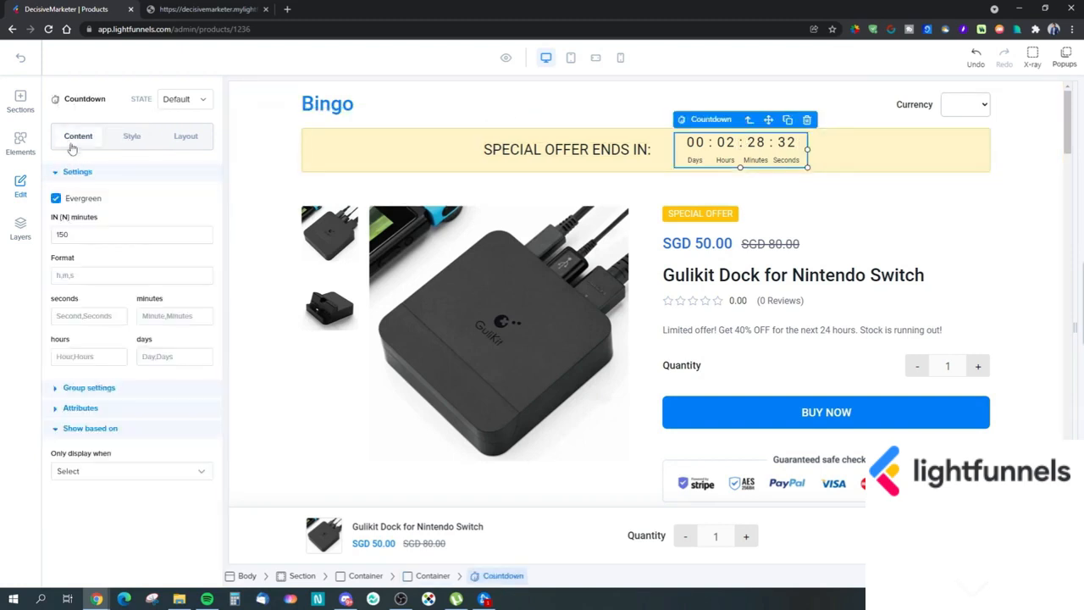
left_click(185, 136)
left_click(78, 136)
left_click(18, 61)
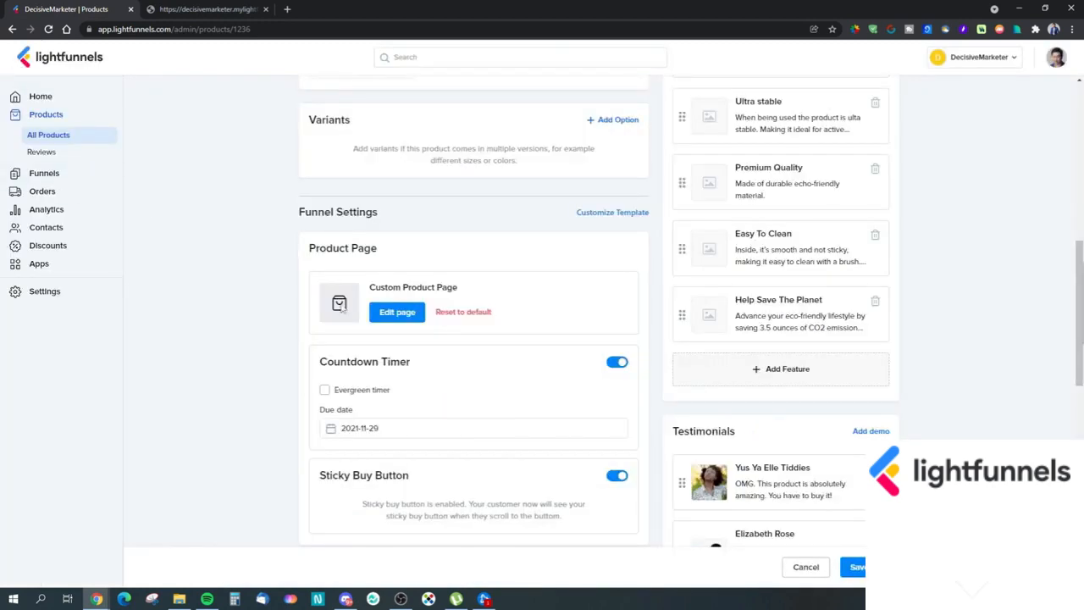
- Try turning off the product page's Sticky Buy Button and turn it back on
scroll(336, 357, "down", 2)
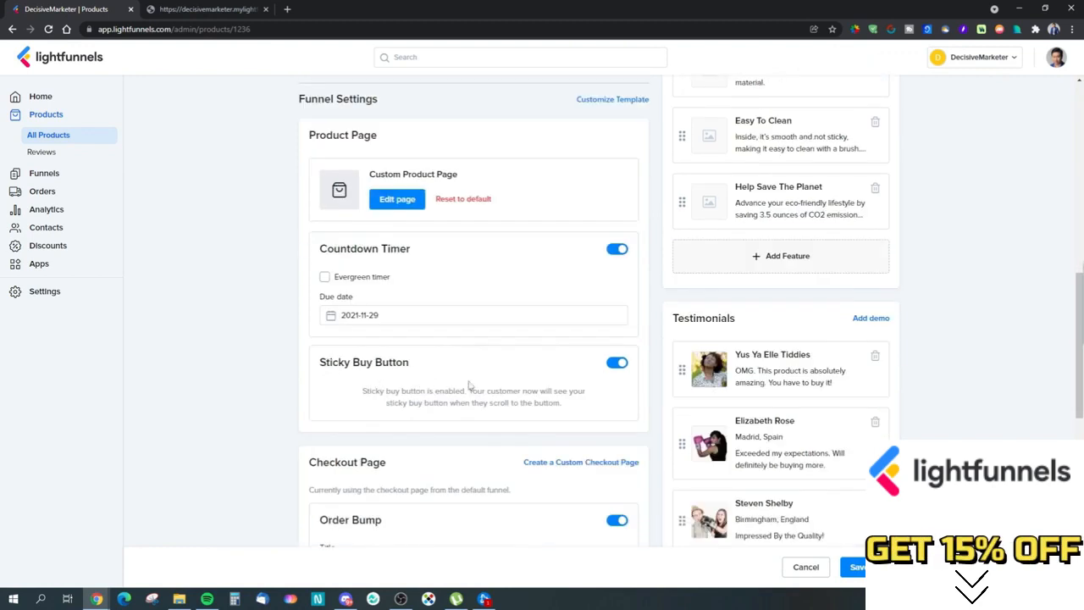
left_click(617, 362)
left_click(616, 363)
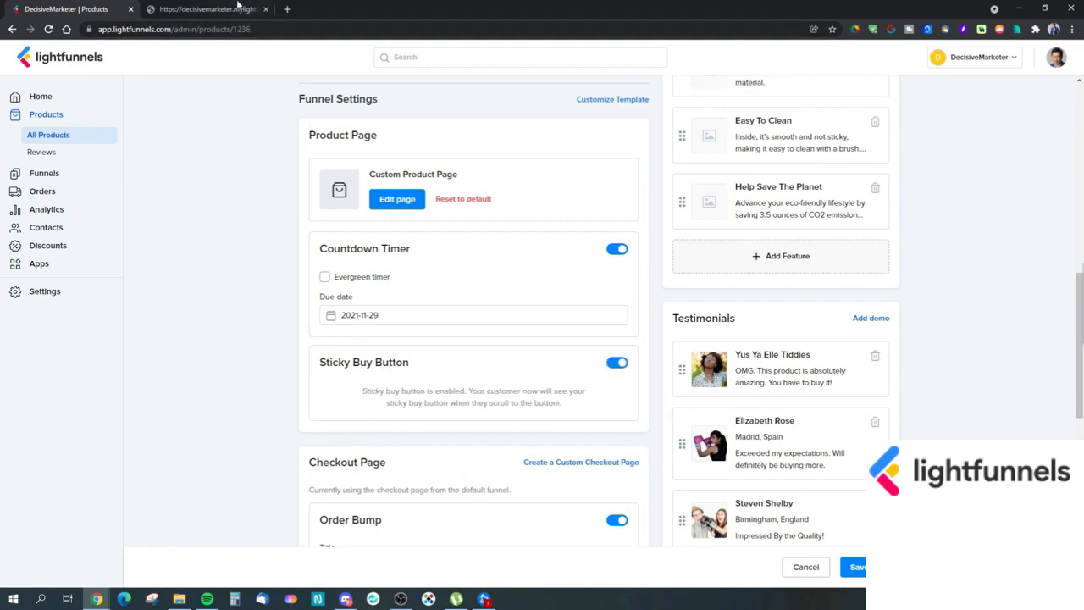
- Look at the sticky buy bar on the live product page and return to the product settings
left_click(238, 6)
scroll(372, 549, "down", 2)
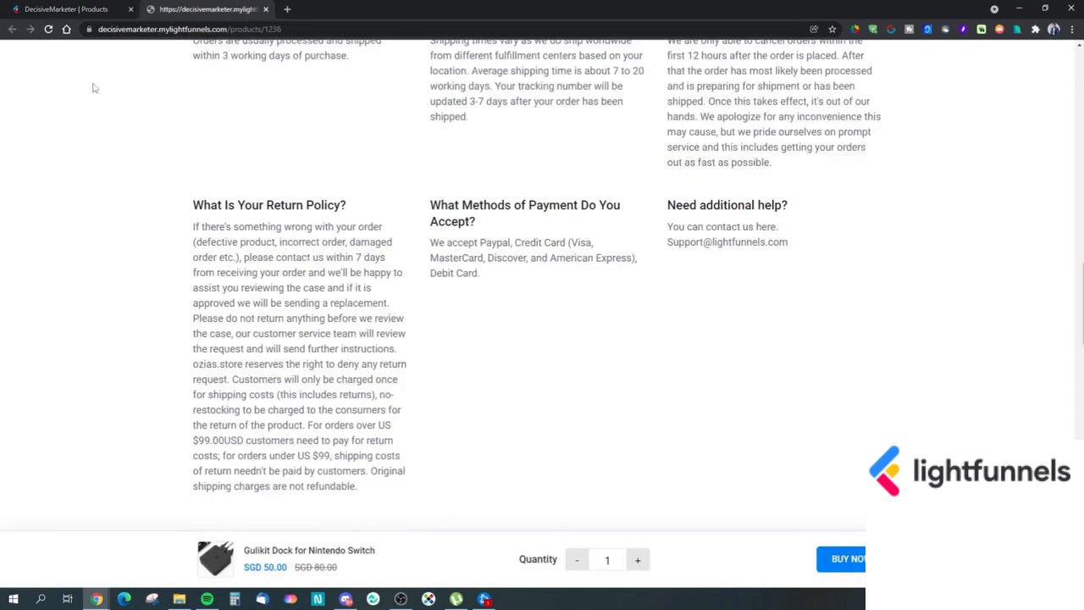
left_click(59, 9)
- Create a custom checkout page for the product and open it for editing
scroll(461, 305, "down", 3)
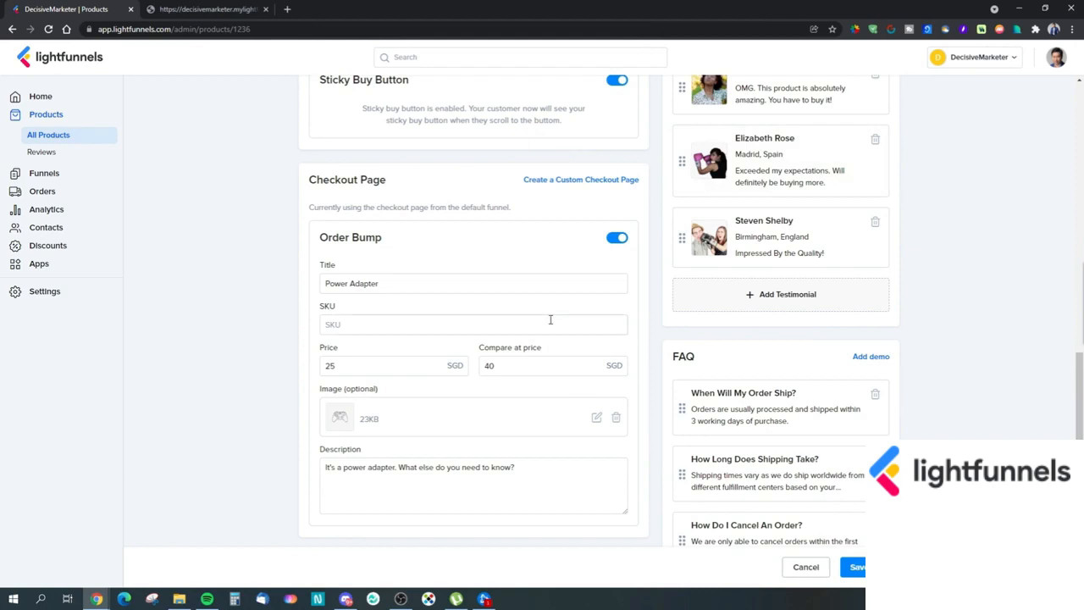
scroll(550, 321, "down", 3)
scroll(551, 320, "up", 4)
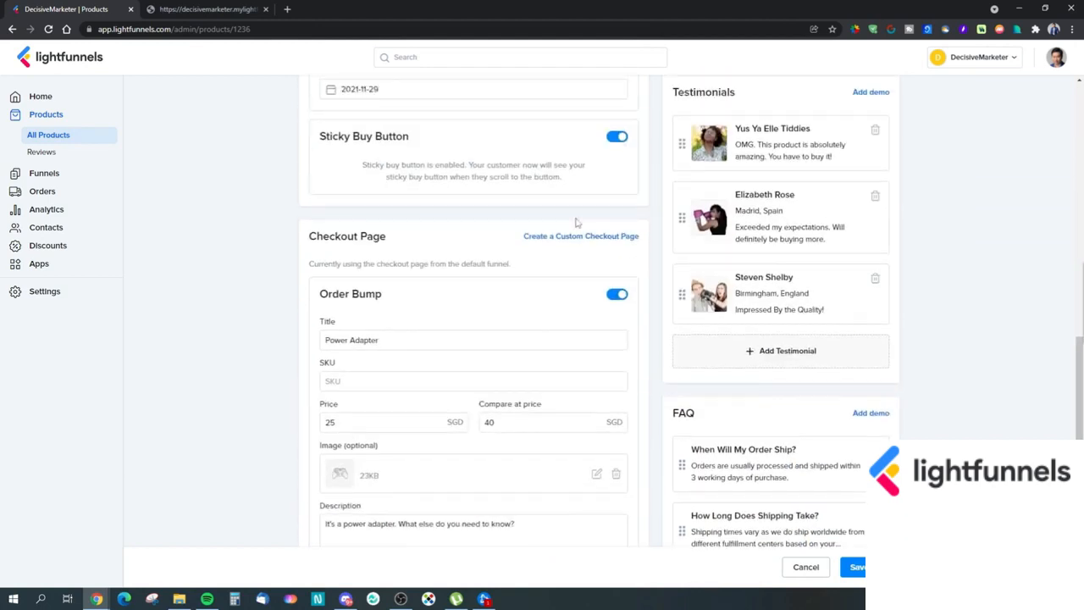
left_click(555, 238)
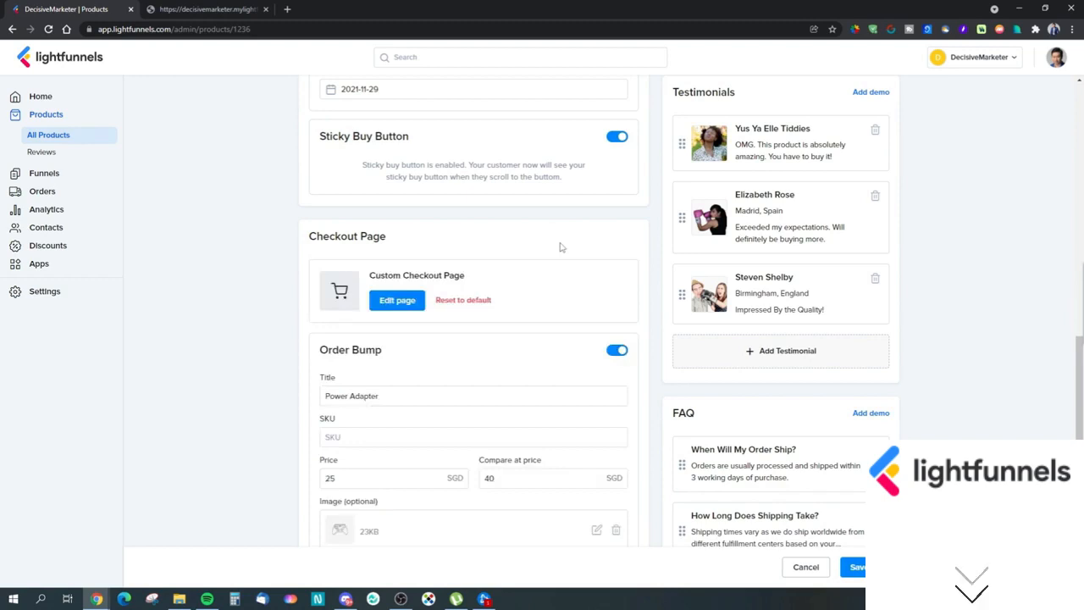
left_click(396, 300)
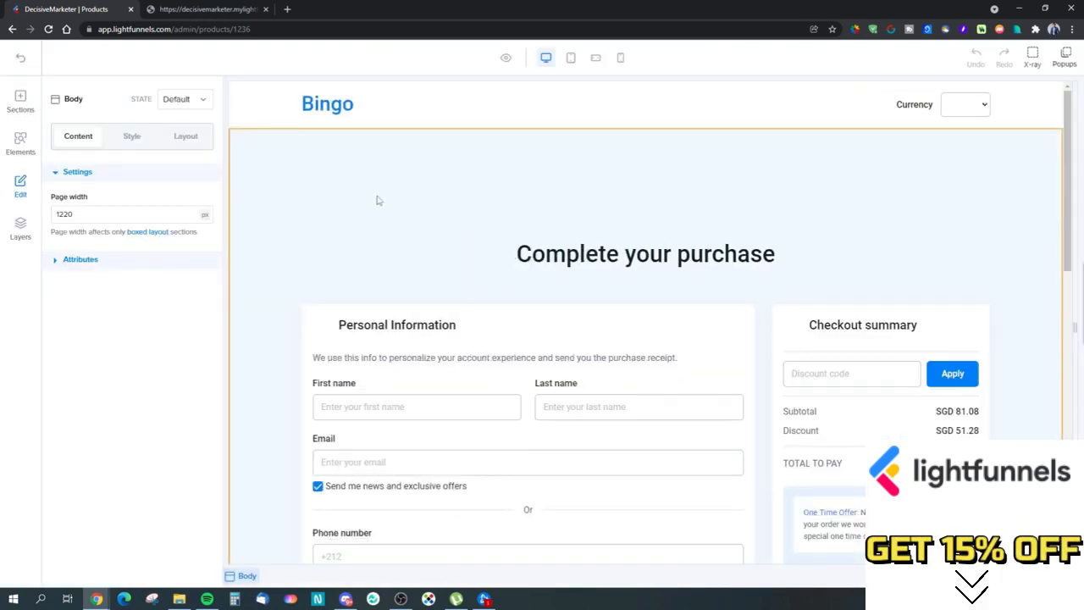
- Examine the checkout page's personal information, shipping address, payment method and order bump sections
scroll(675, 302, "down", 8)
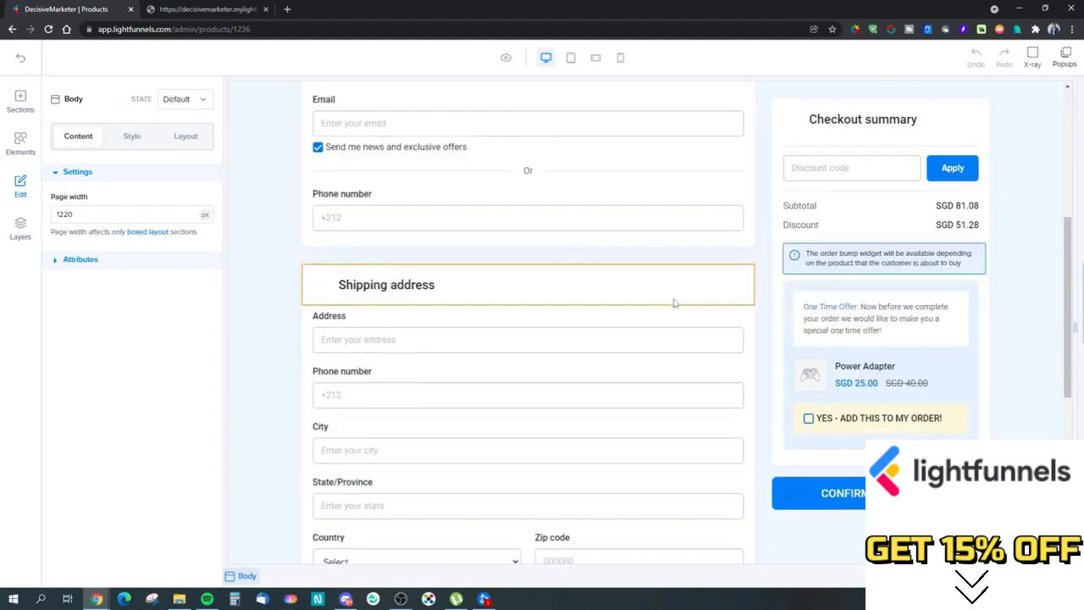
scroll(761, 410, "up", 3)
scroll(760, 410, "up", 3)
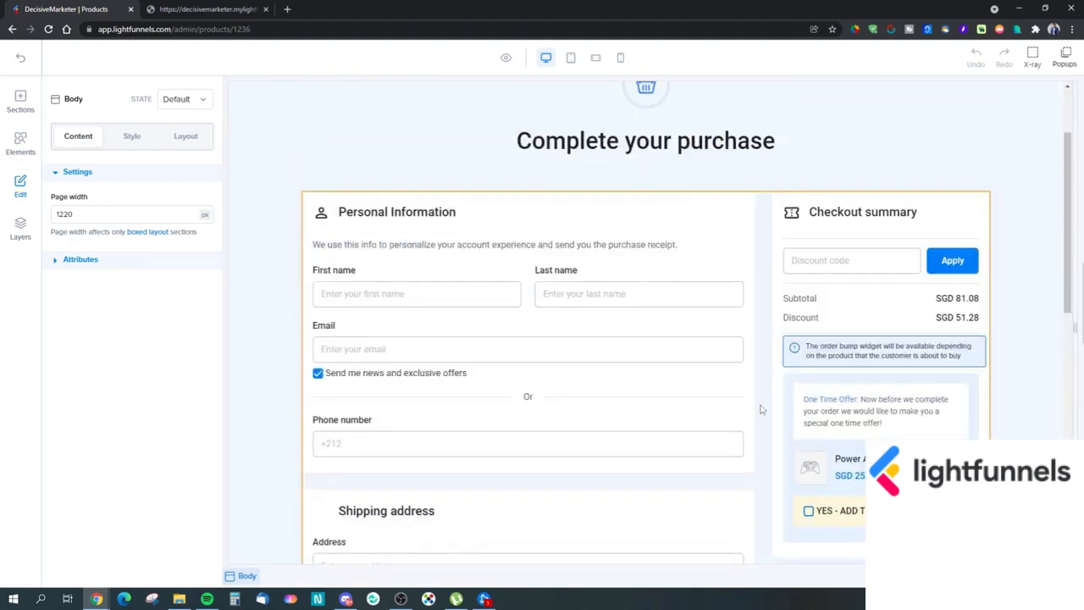
scroll(531, 397, "down", 2)
scroll(534, 398, "up", 2)
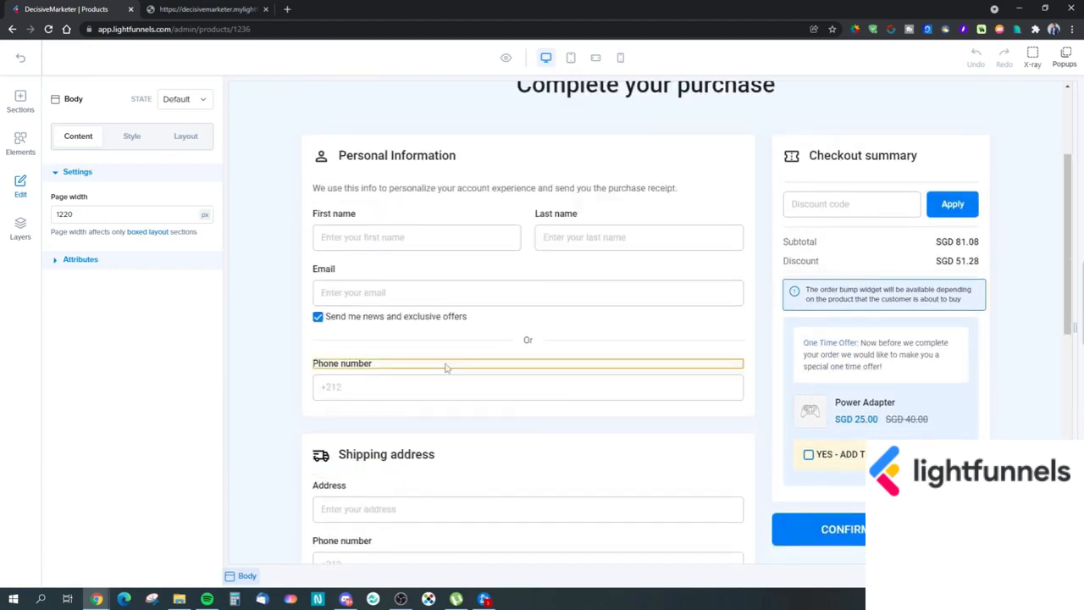
scroll(440, 365, "down", 2)
scroll(441, 407, "down", 2)
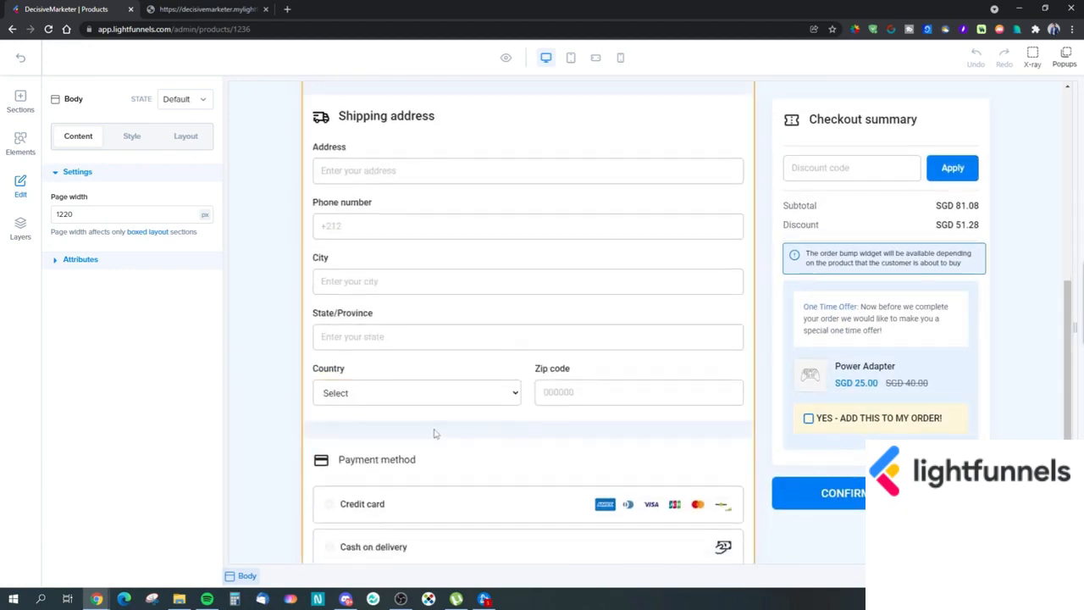
- Review the checkout page from its payment options up to the header, including the checkout summary, and return to the product settings
scroll(470, 397, "down", 1)
scroll(464, 397, "up", 3)
scroll(474, 381, "up", 3)
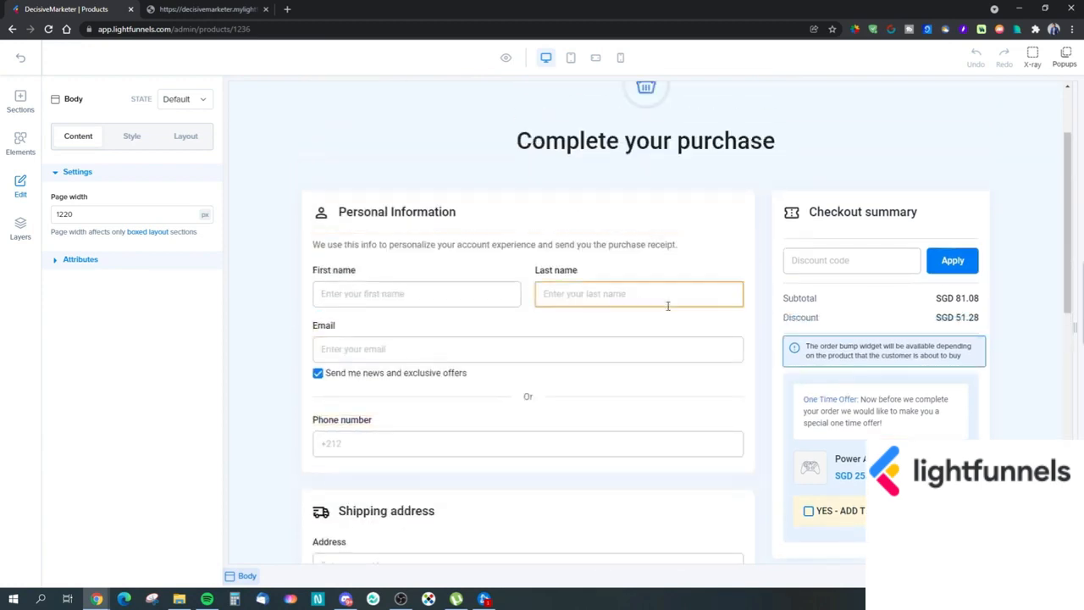
scroll(745, 354, "up", 1)
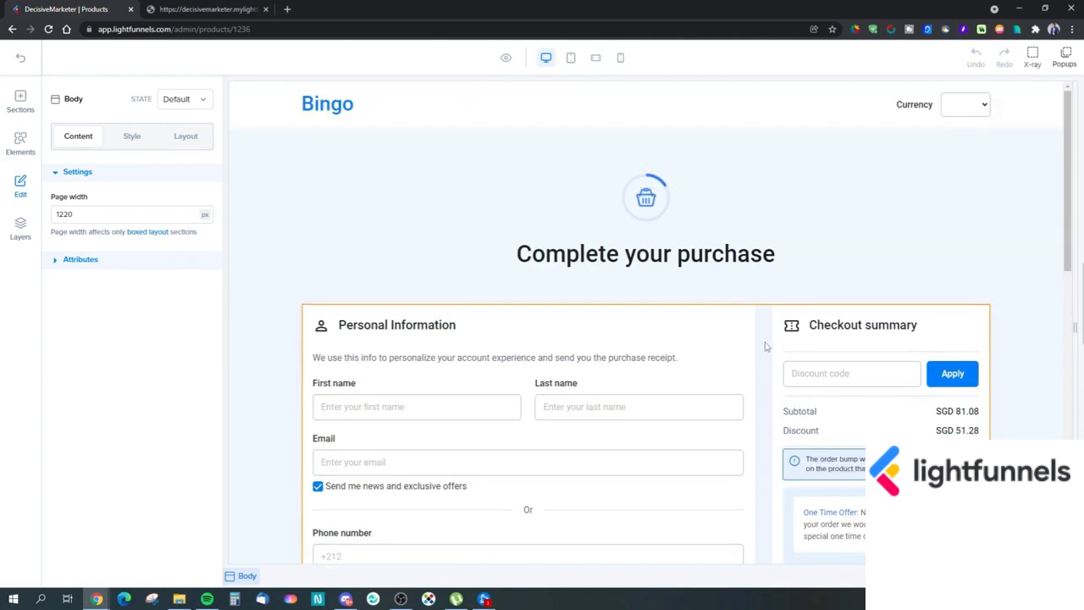
scroll(768, 332, "down", 3)
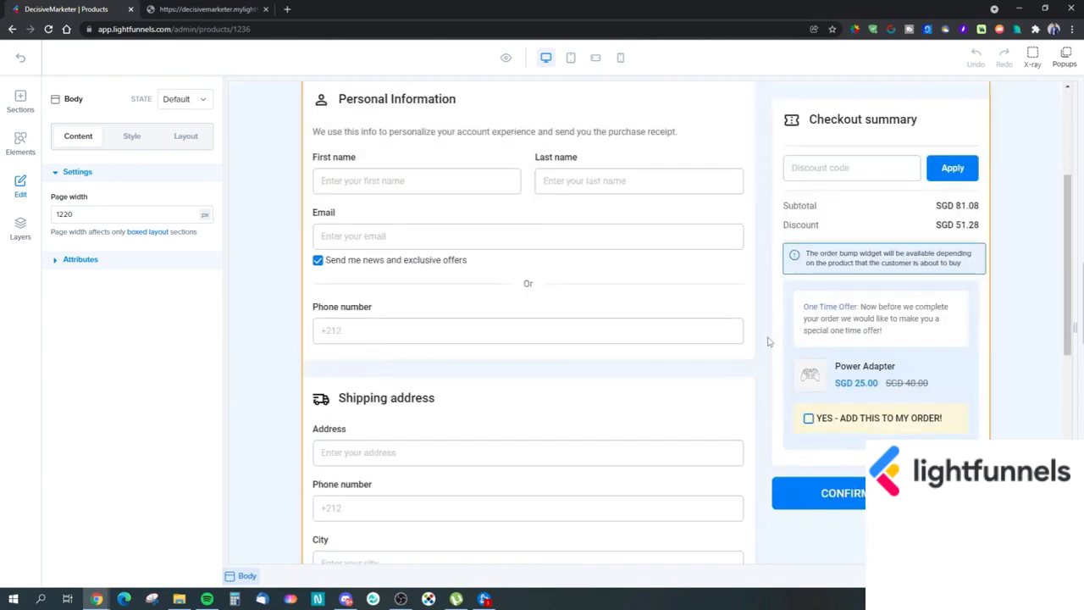
scroll(779, 343, "up", 3)
scroll(800, 359, "down", 3)
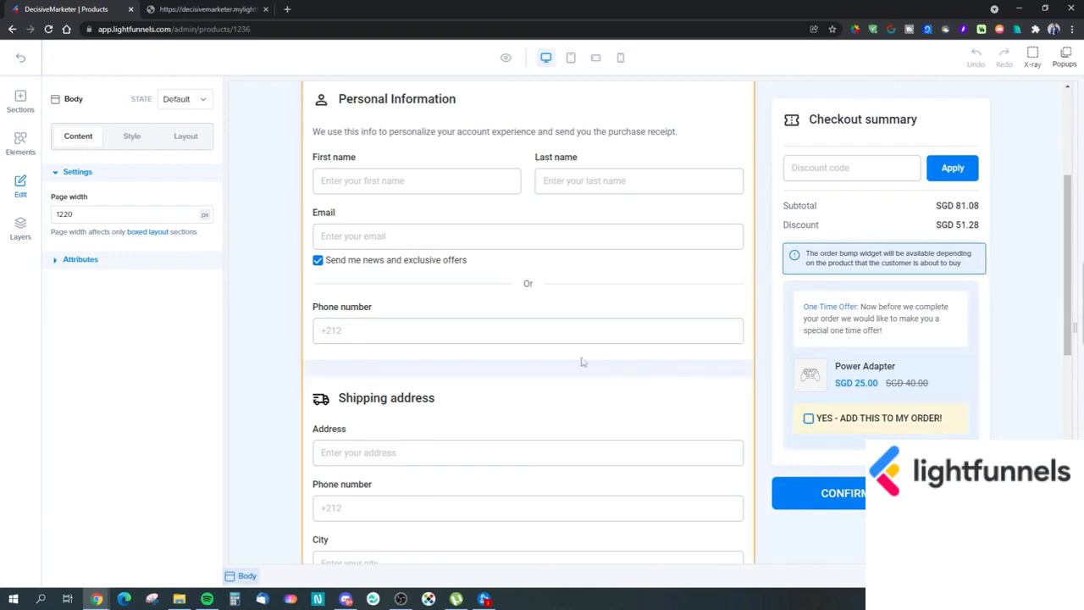
scroll(581, 362, "up", 3)
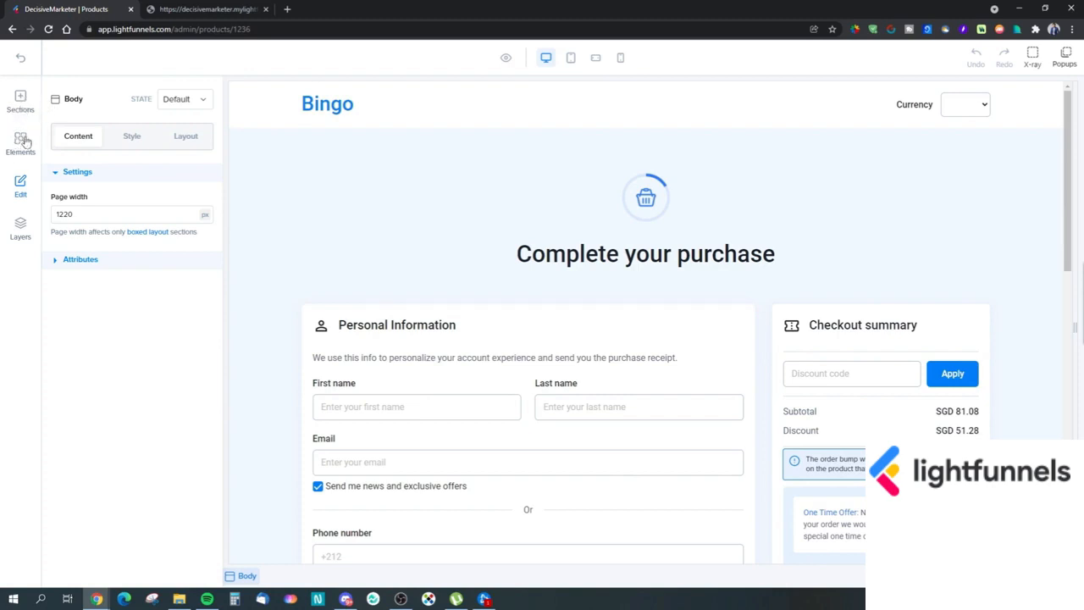
left_click(19, 57)
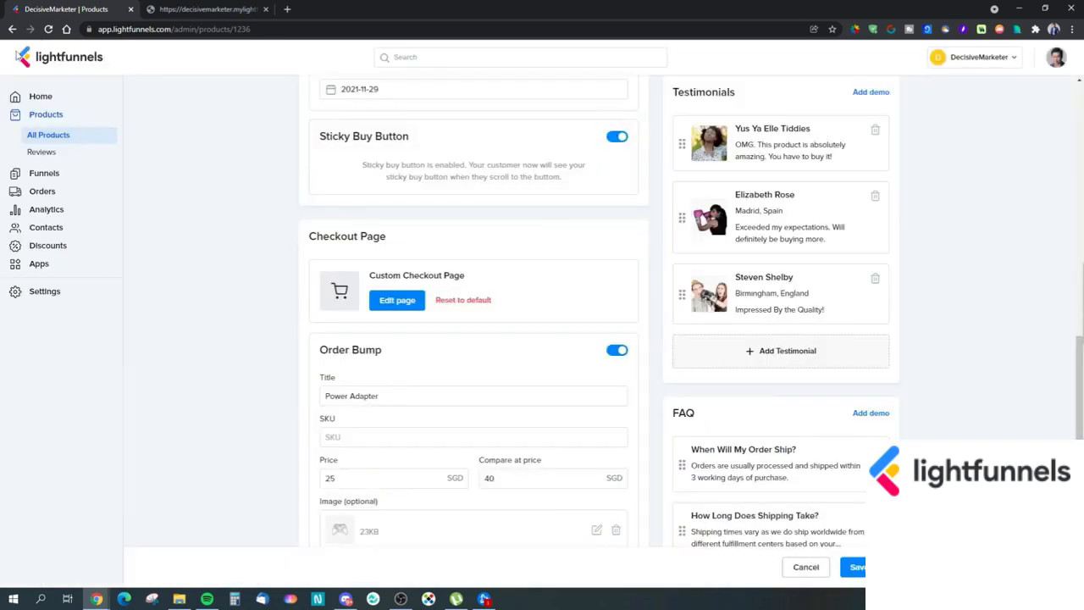
- Create a custom thank you page for the product and open it for editing
scroll(562, 442, "down", 4)
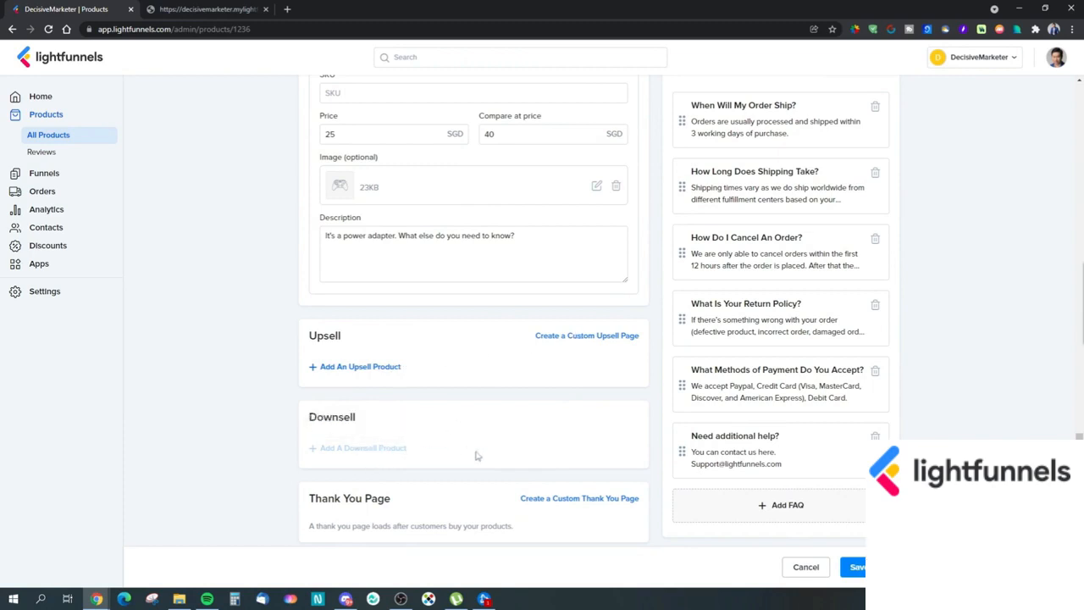
left_click(552, 499)
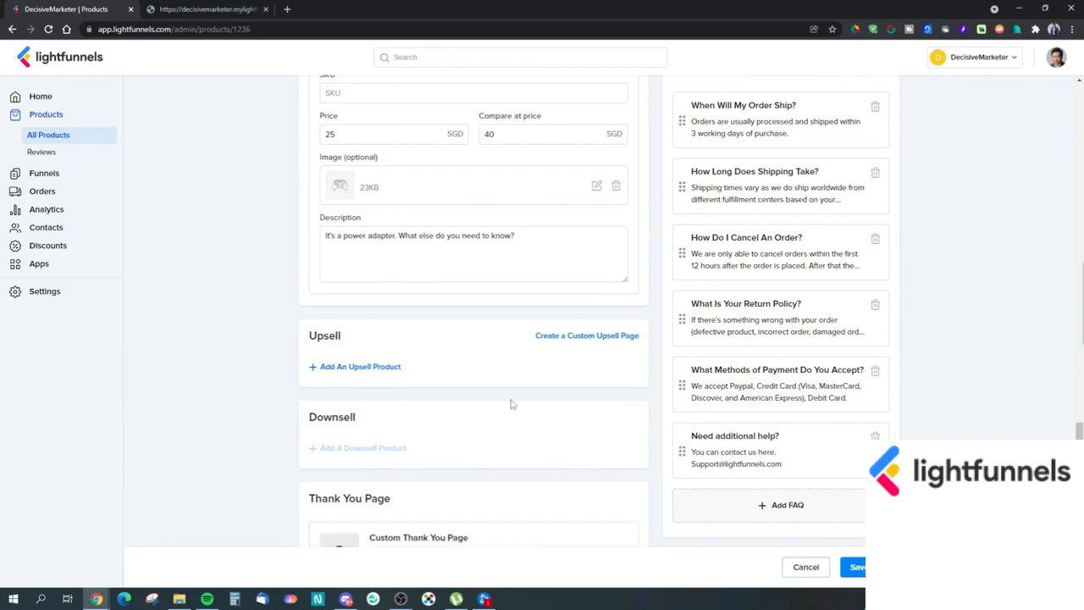
scroll(449, 495, "down", 1)
left_click(397, 509)
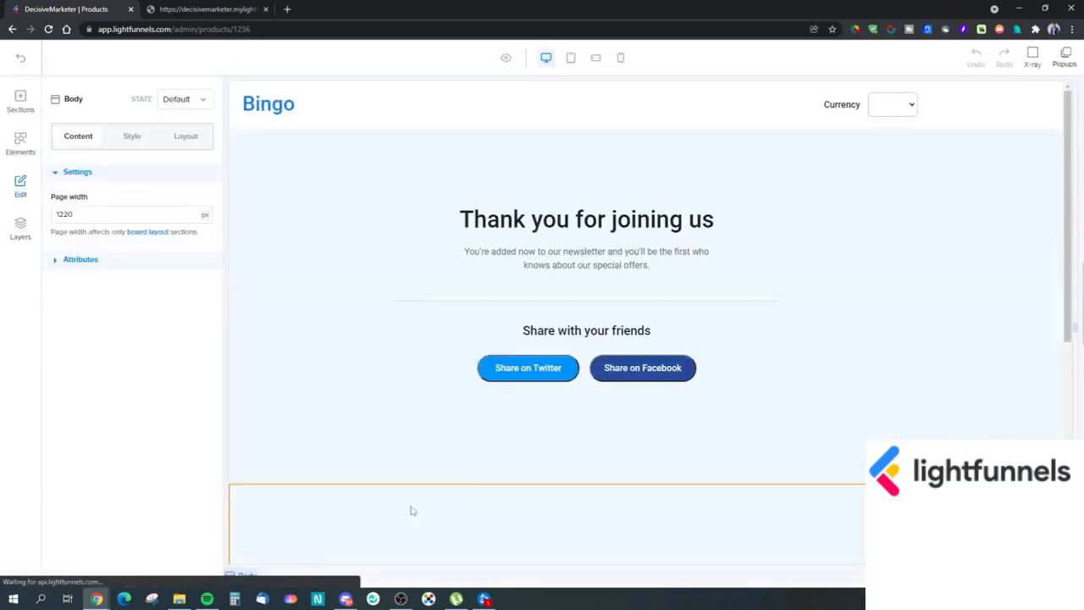
- Look over the thank you page's share buttons and order receipt, and return to the product settings
scroll(648, 455, "down", 3)
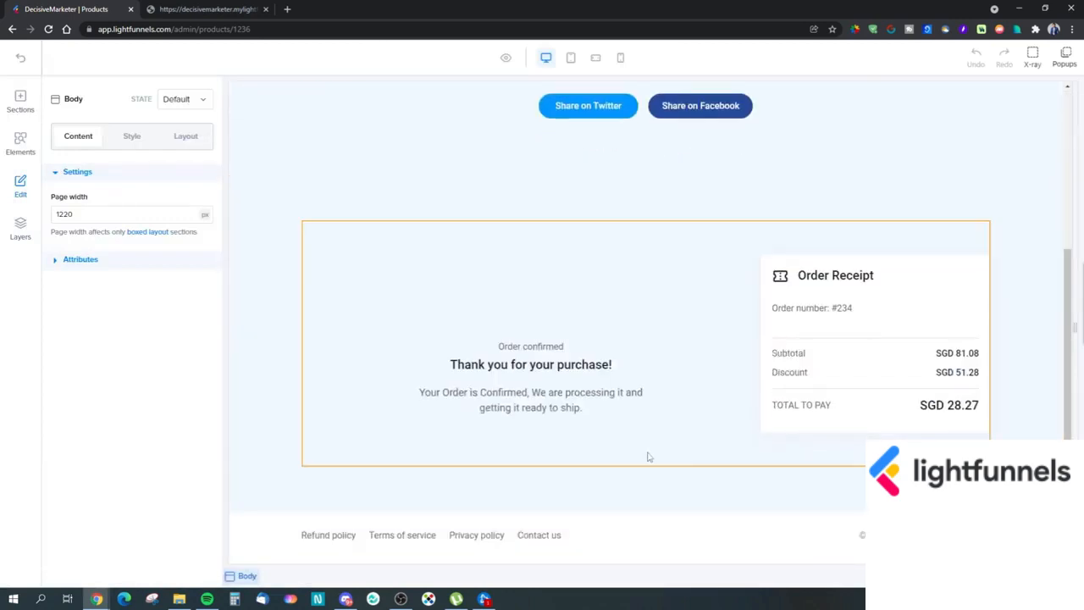
scroll(648, 457, "up", 3)
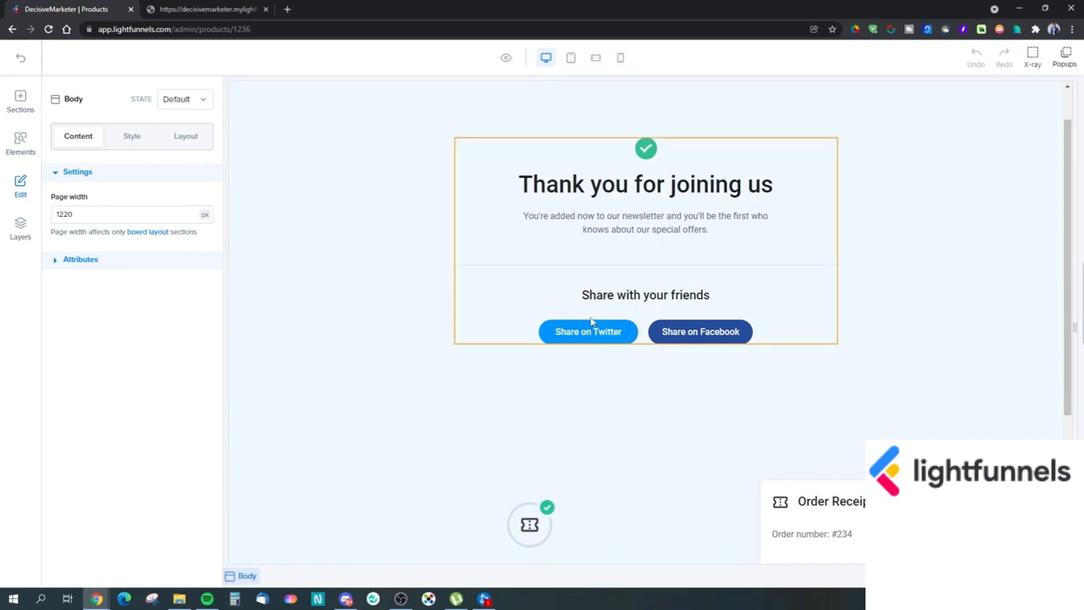
scroll(382, 259, "up", 1)
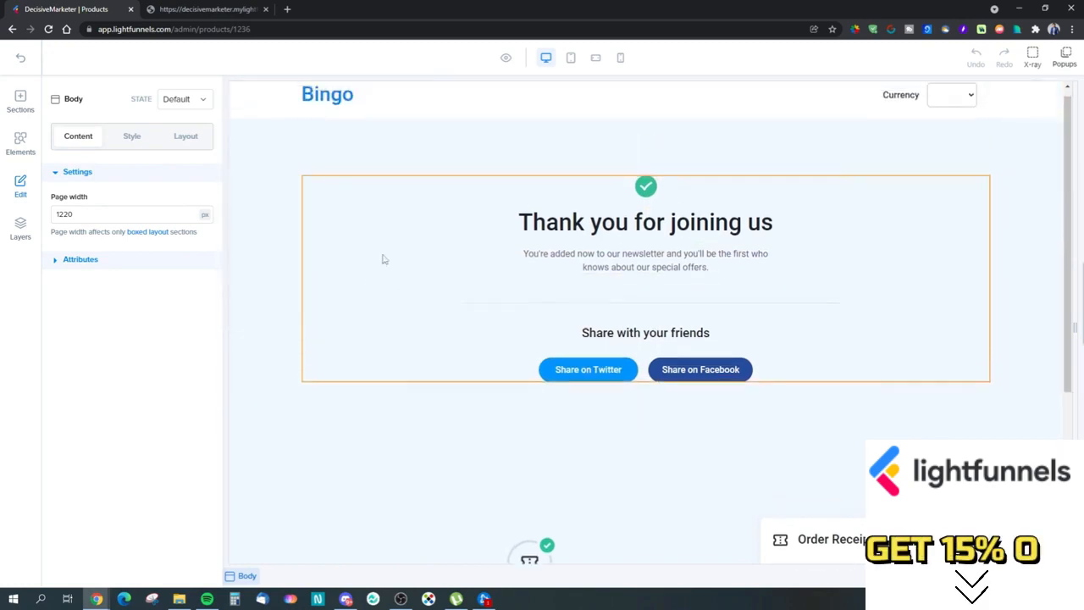
left_click(26, 58)
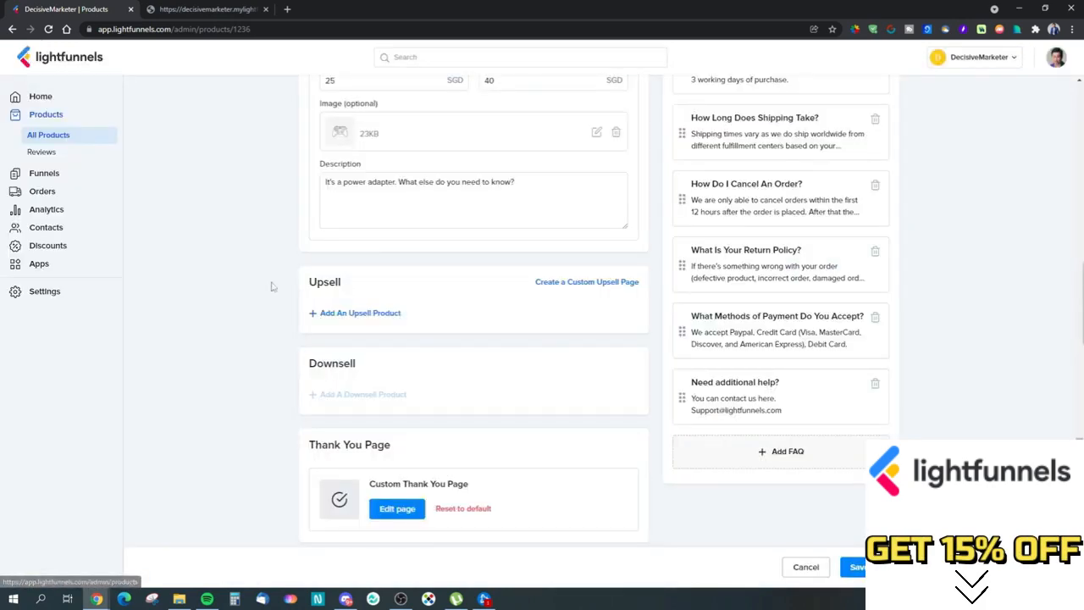
- Cancel leaving the product for the funnels list and save the product's changes
left_click(39, 174)
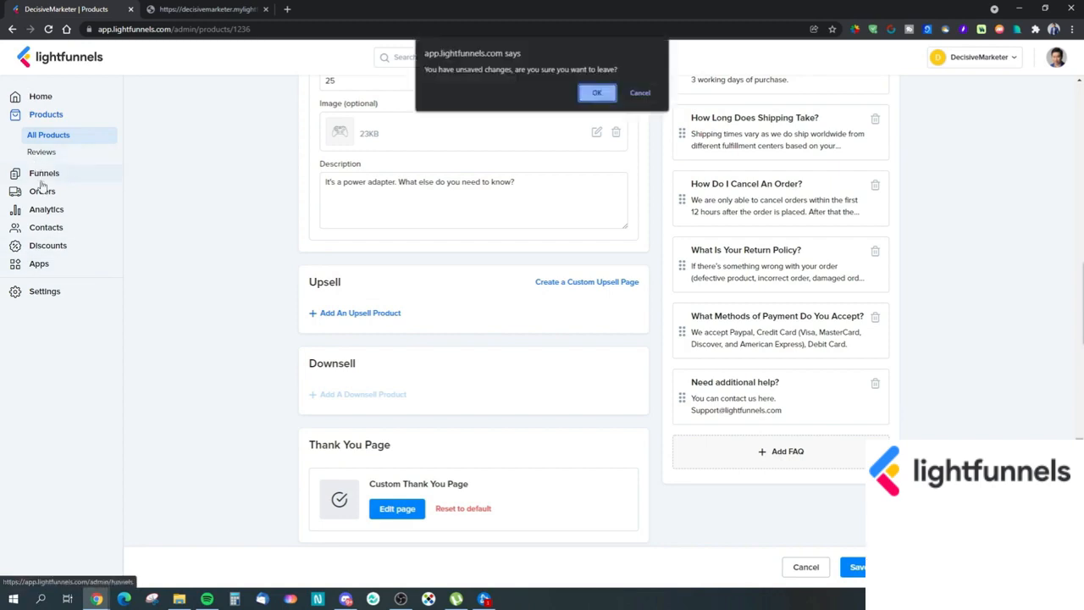
left_click(638, 94)
left_click(853, 566)
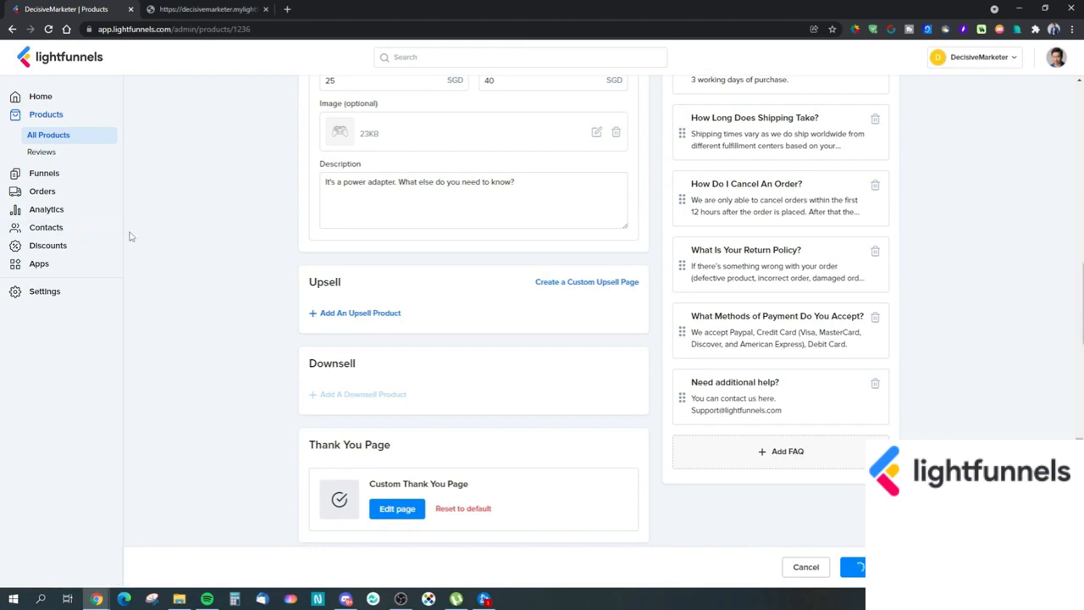
- Visit the funnels list and look at the product Reviews page with its AliExpress import option
left_click(65, 174)
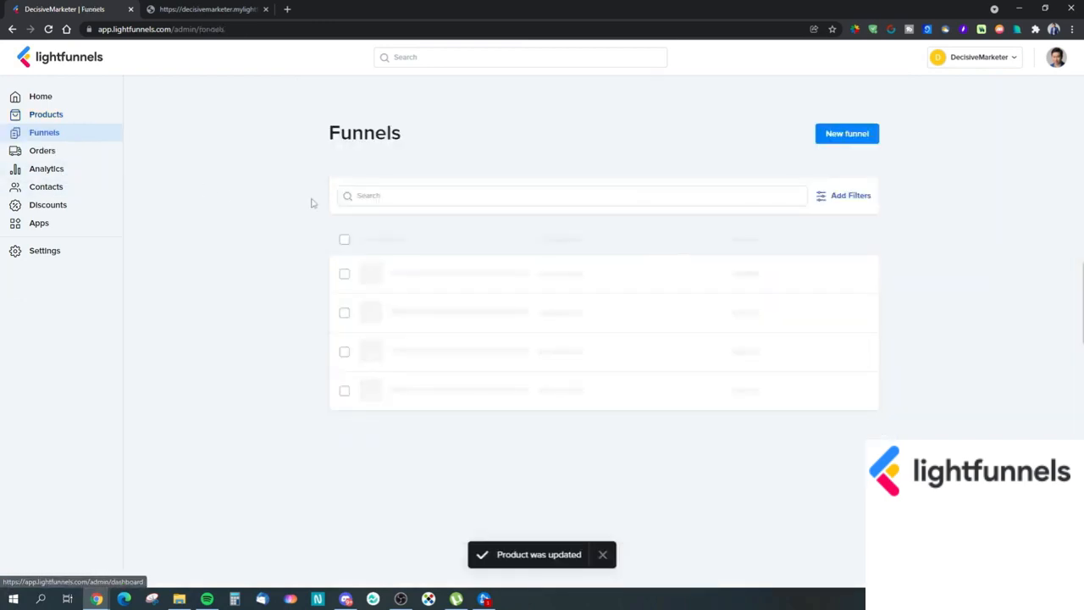
left_click(84, 119)
left_click(70, 151)
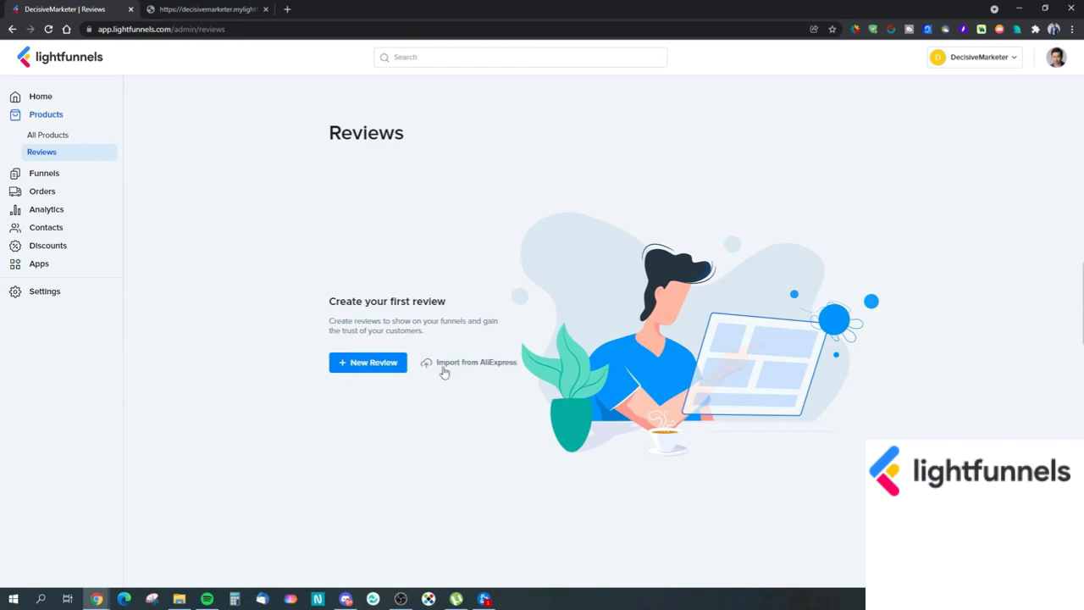
- Open the gulikitdock funnel, examine its page flow and funnel settings, and leave it without saving
left_click(71, 173)
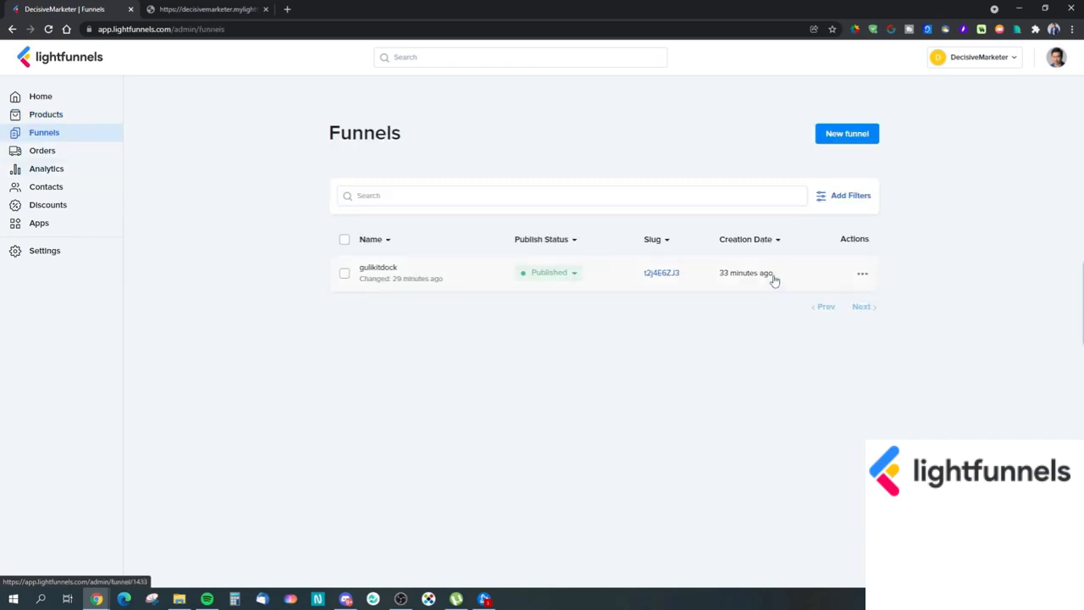
left_click(445, 278)
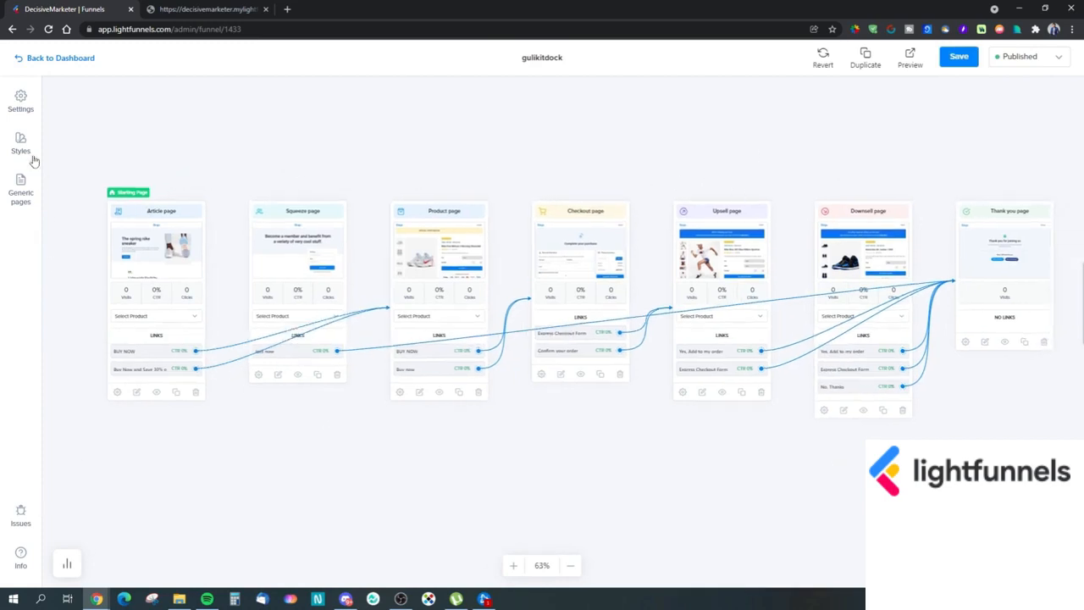
left_click(22, 101)
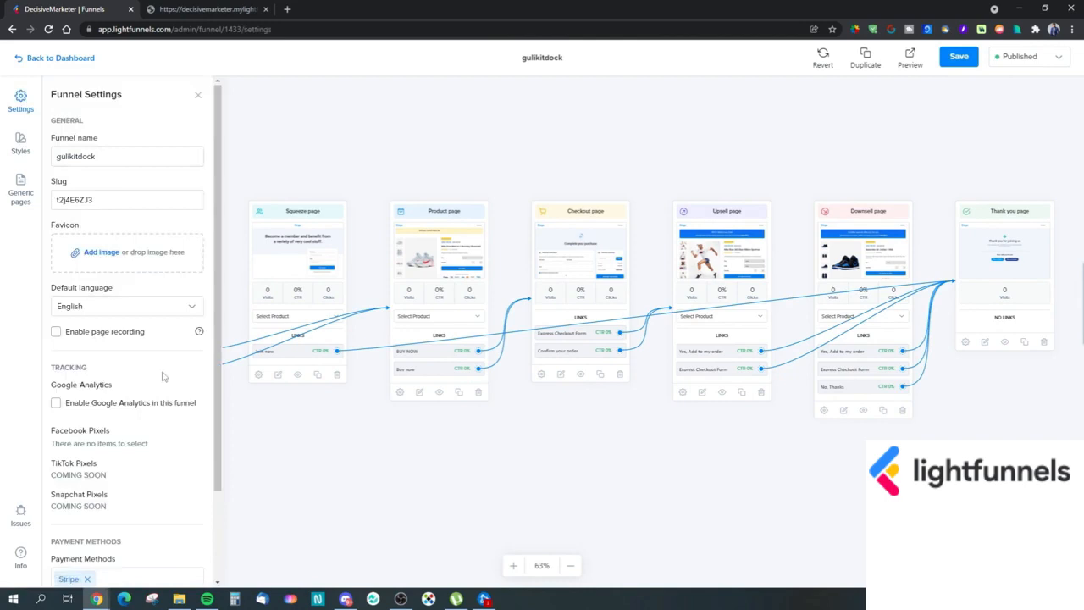
scroll(164, 376, "down", 3)
scroll(161, 373, "up", 3)
left_click(35, 59)
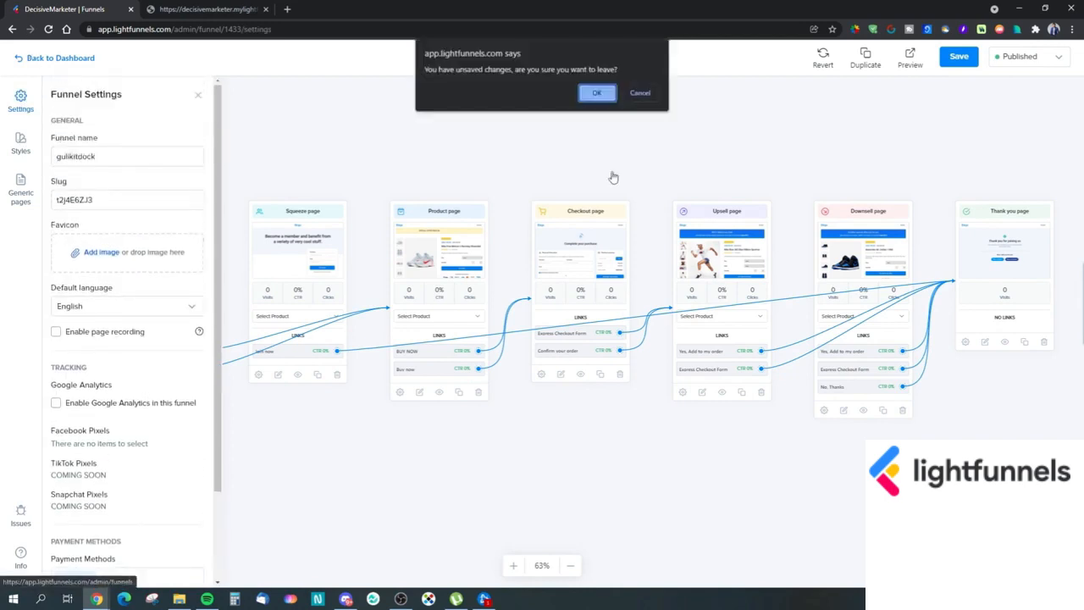
left_click(597, 95)
- Start a new funnel and browse the available funnel templates
left_click(847, 133)
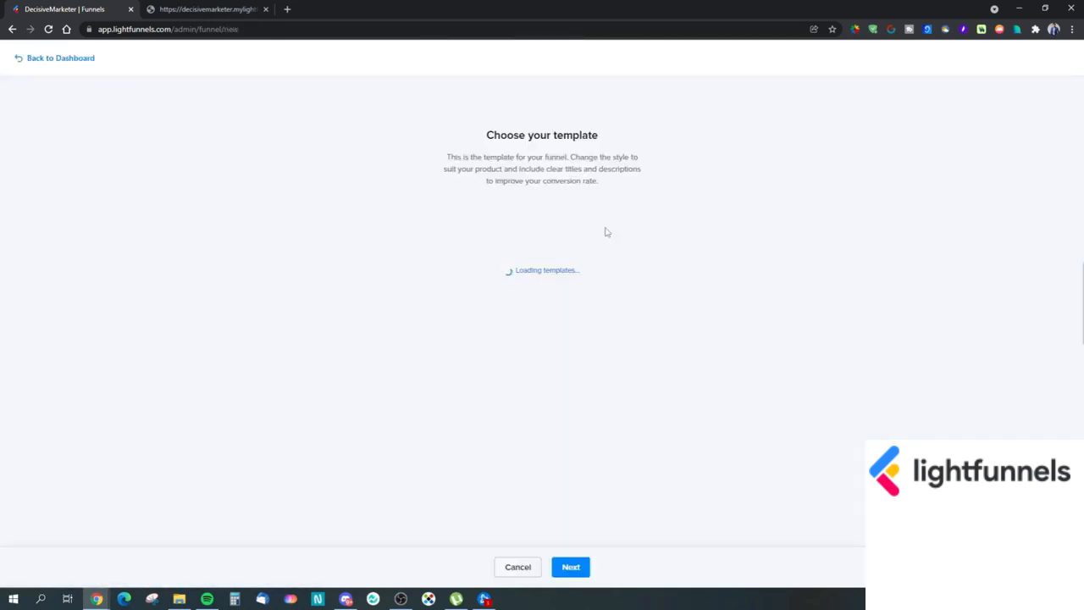
scroll(573, 374, "down", 5)
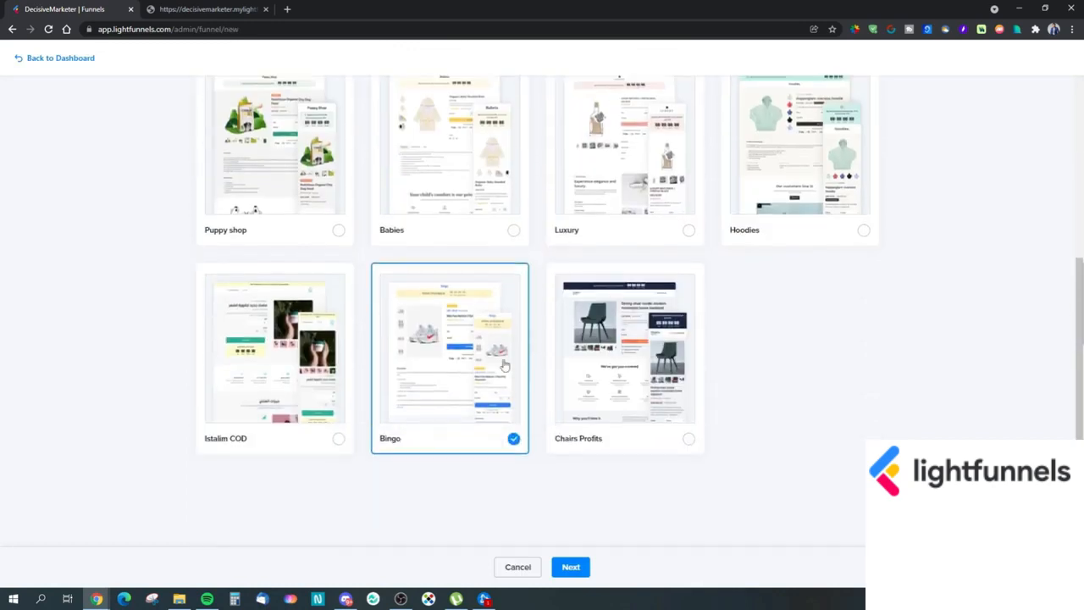
scroll(363, 340, "up", 2)
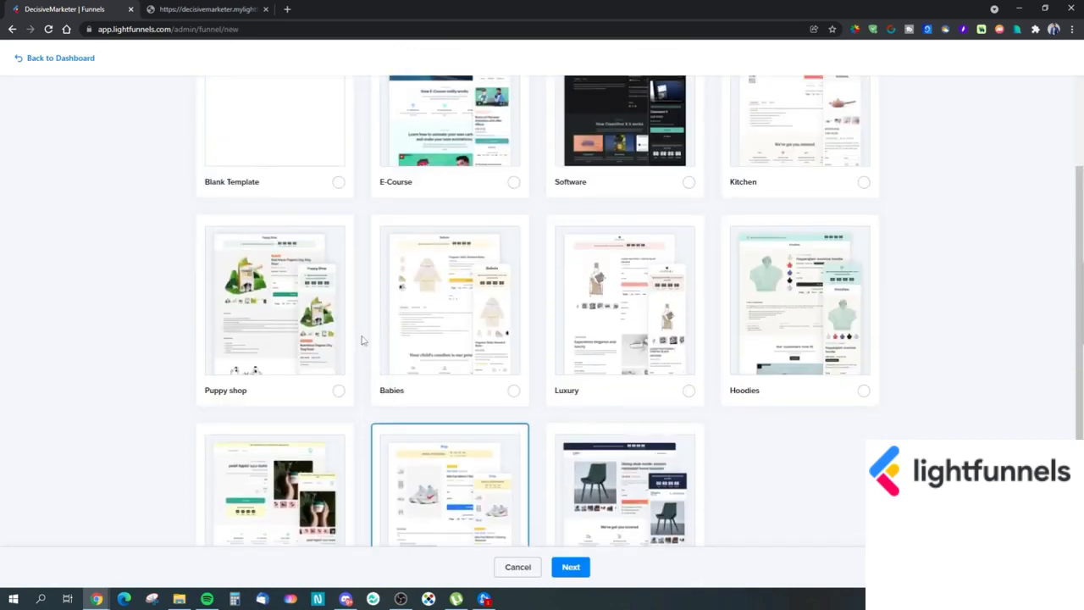
scroll(311, 288, "up", 2)
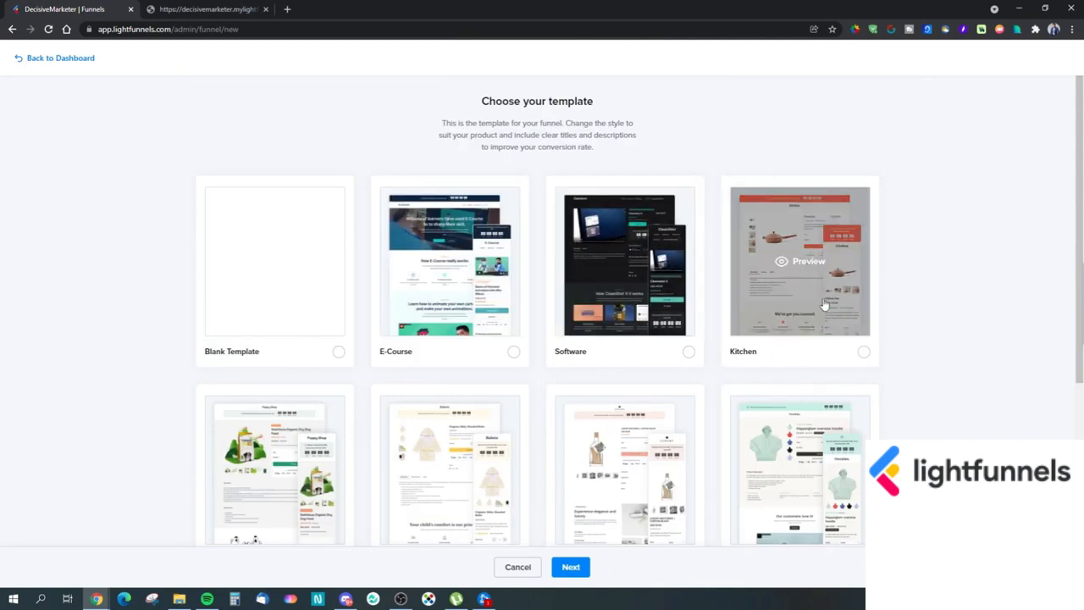
- Preview the Kitchen template and compare its product page and checkout page
left_click(801, 267)
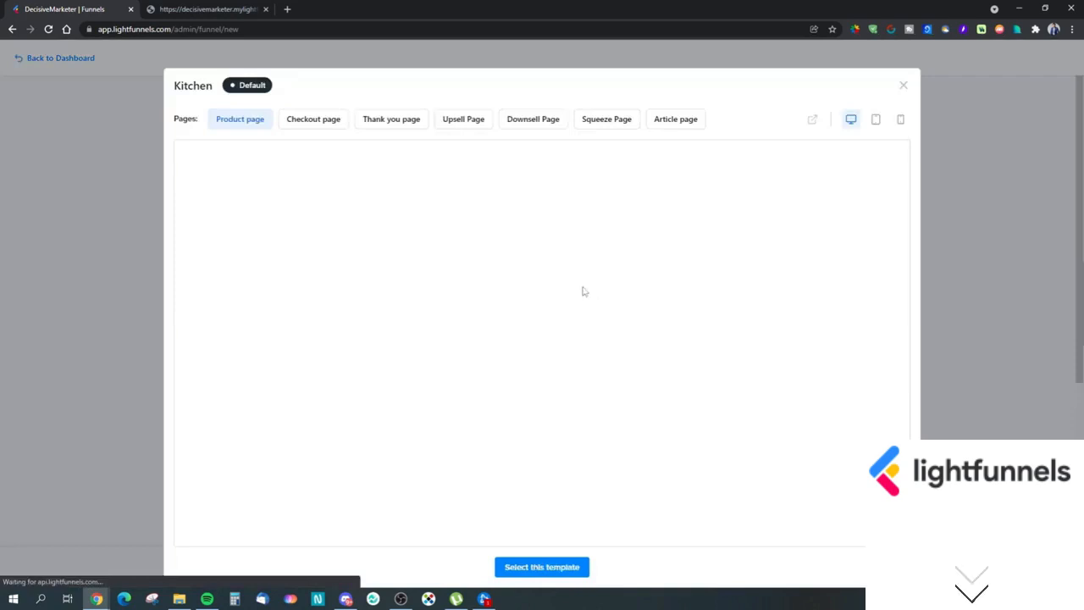
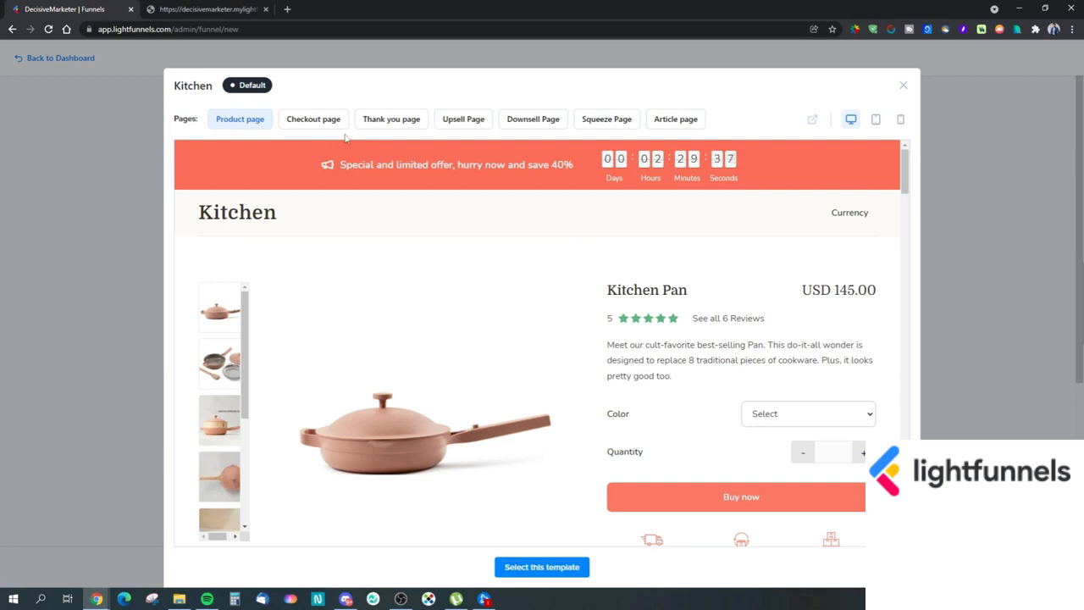
left_click(292, 119)
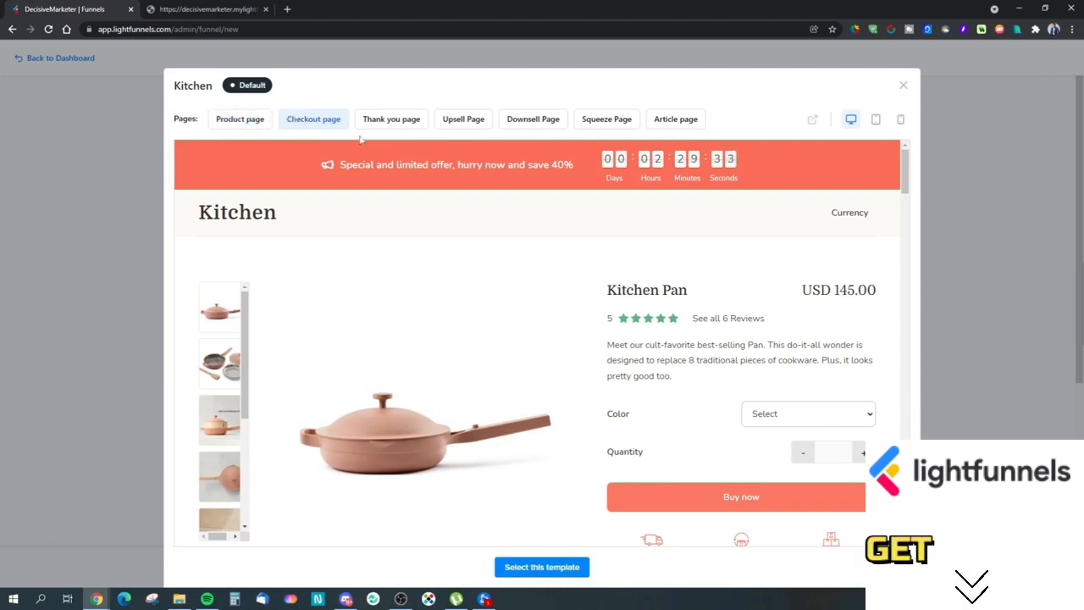
scroll(505, 288, "down", 3)
scroll(507, 289, "up", 3)
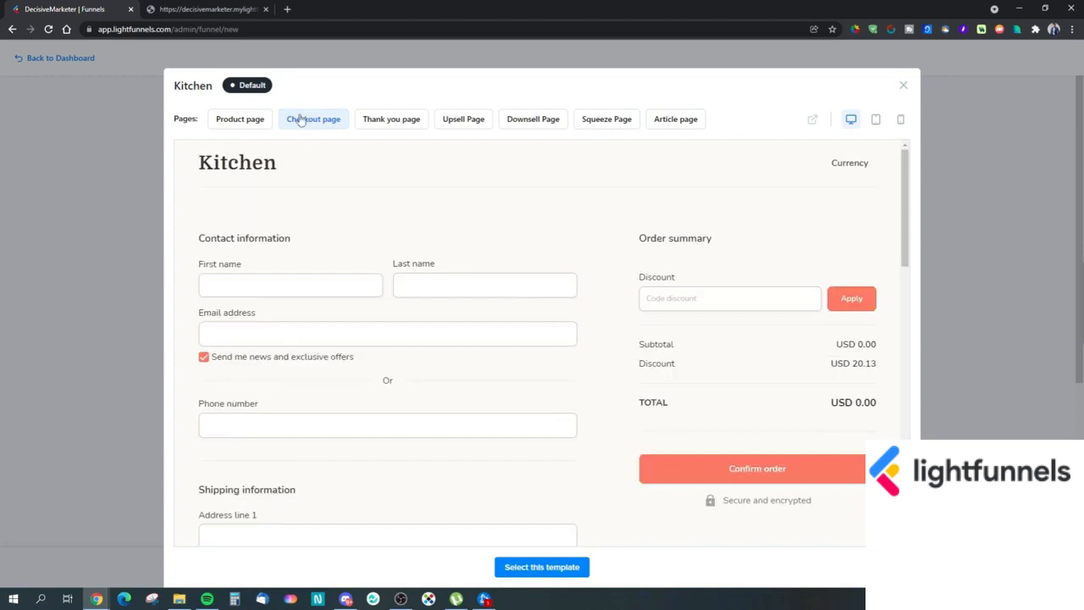
left_click(234, 117)
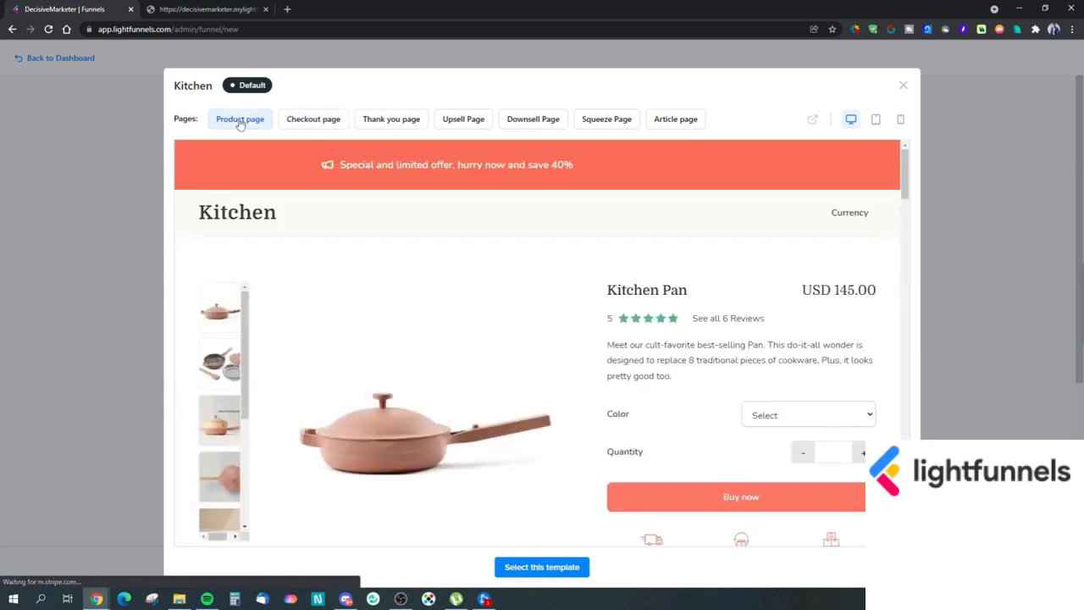
left_click(333, 121)
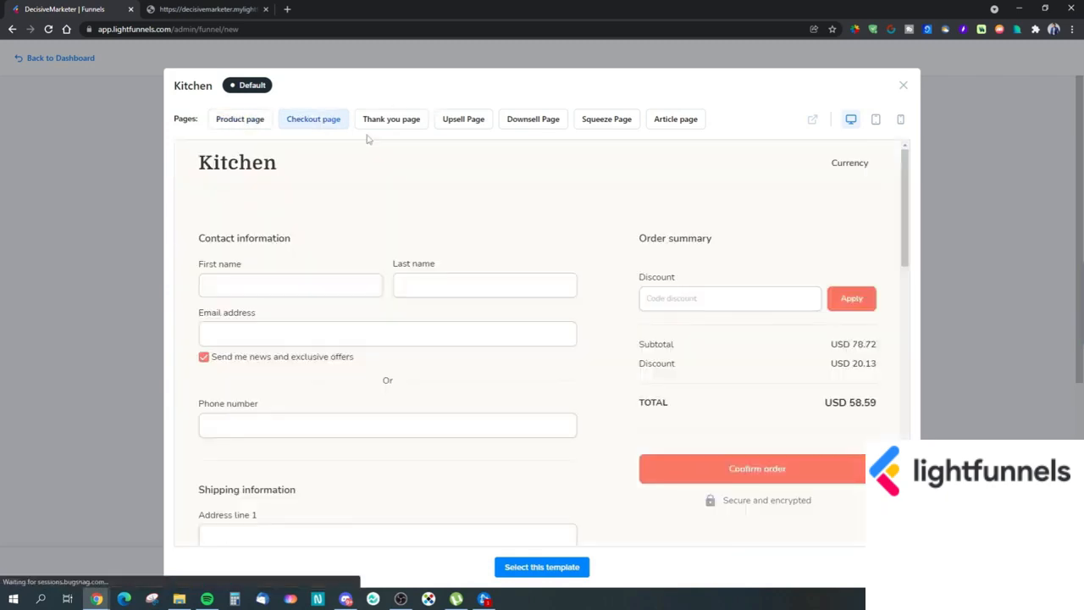
- View the Kitchen template's thank you, upsell and downsell pages in the preview
left_click(377, 122)
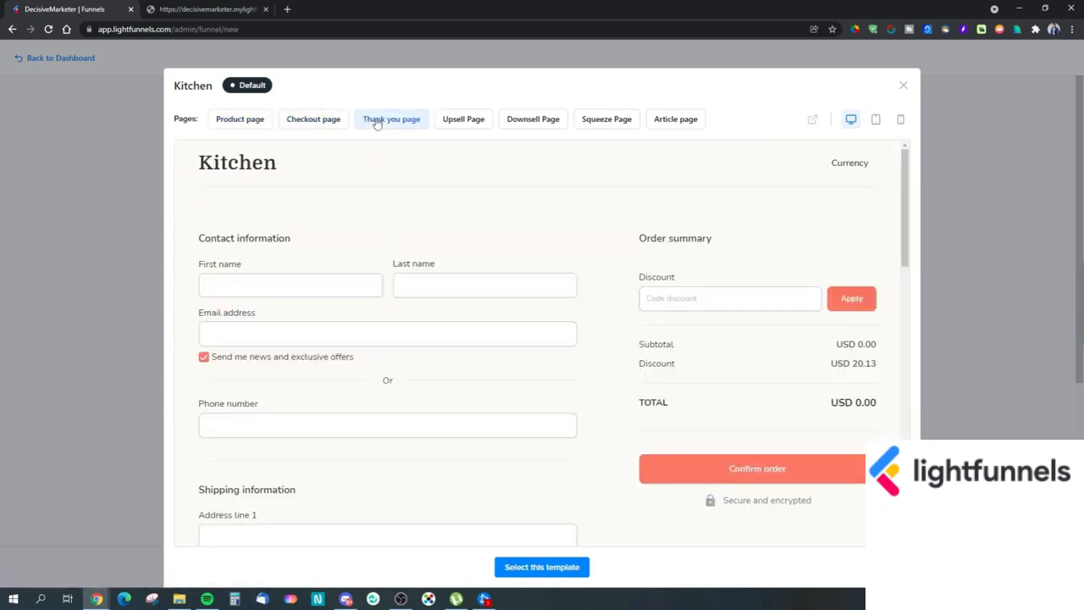
left_click(465, 122)
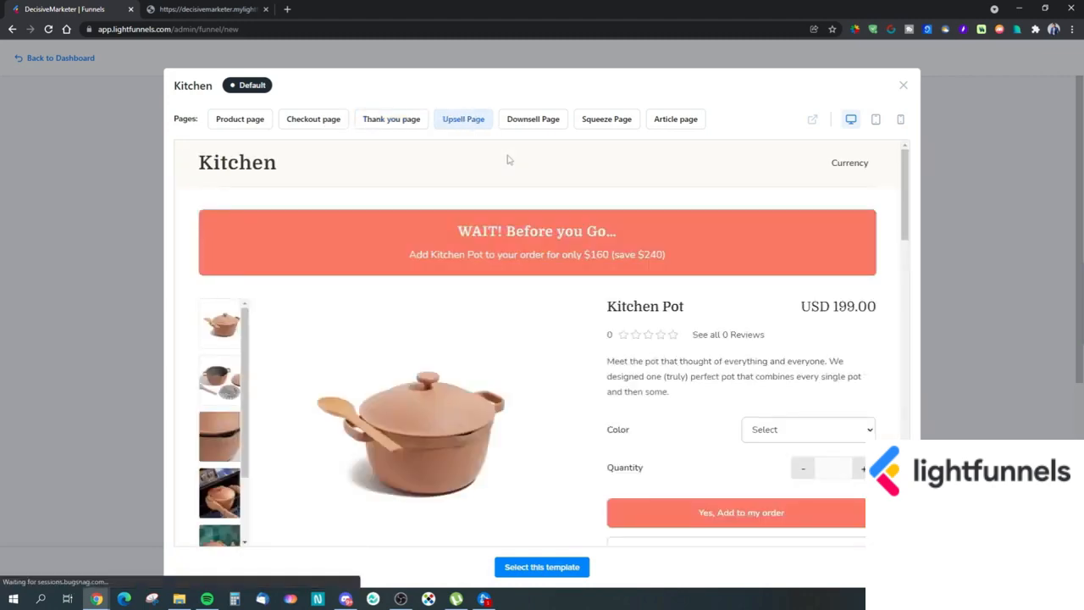
left_click(512, 119)
scroll(627, 254, "down", 5)
scroll(576, 169, "up", 5)
- View the Kitchen template's squeeze page and article page in the preview
left_click(585, 123)
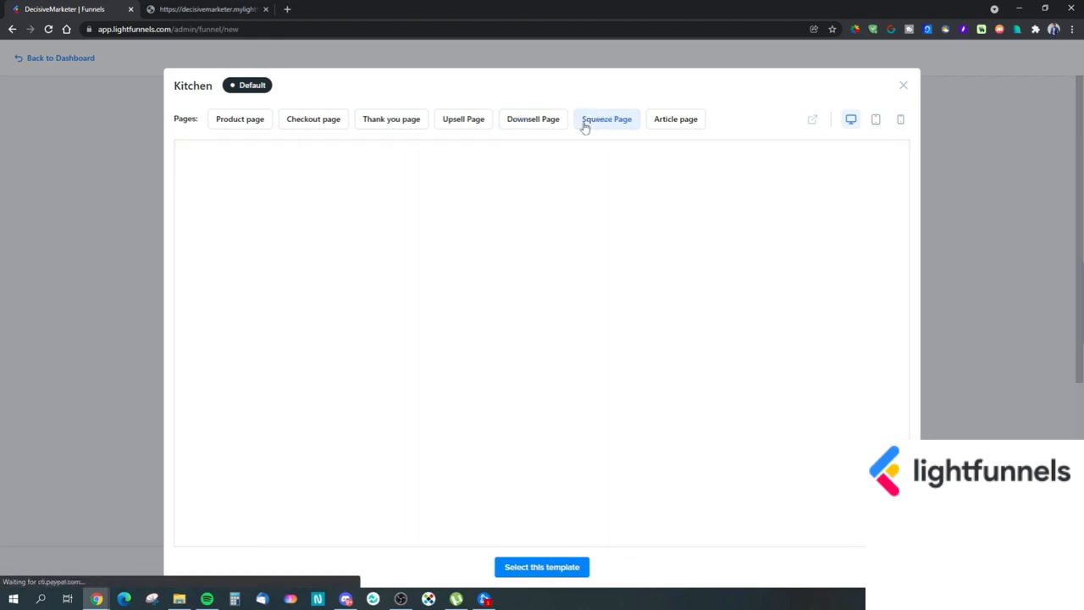
scroll(638, 183, "down", 3)
scroll(652, 169, "up", 1)
left_click(673, 121)
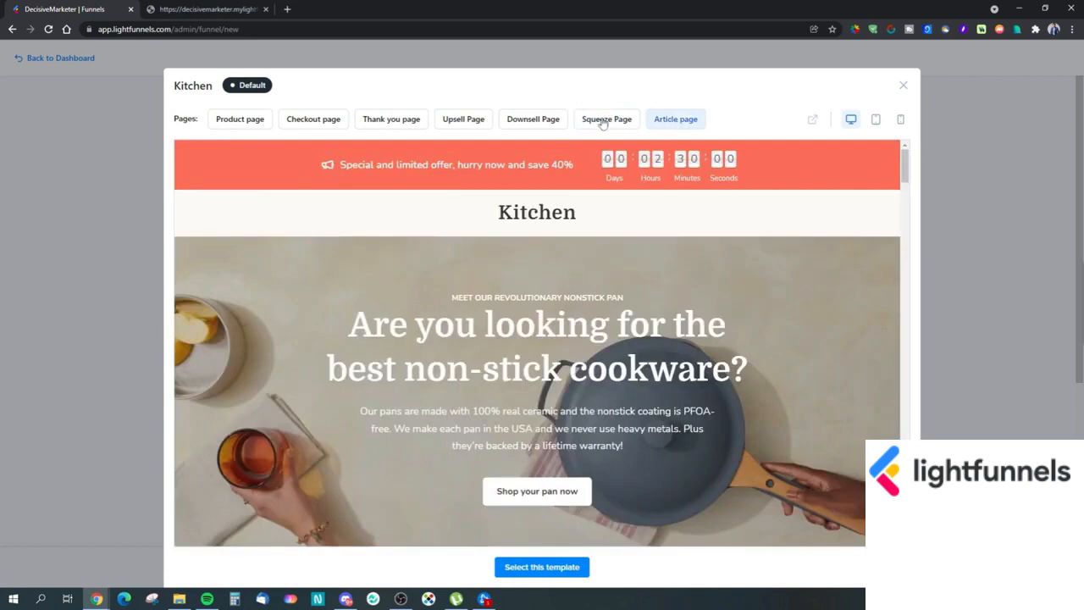
- Read through the Kitchen template's article page in the preview, from the countdown banner to the product feature sections
left_click(602, 124)
left_click(677, 119)
scroll(640, 302, "down", 3)
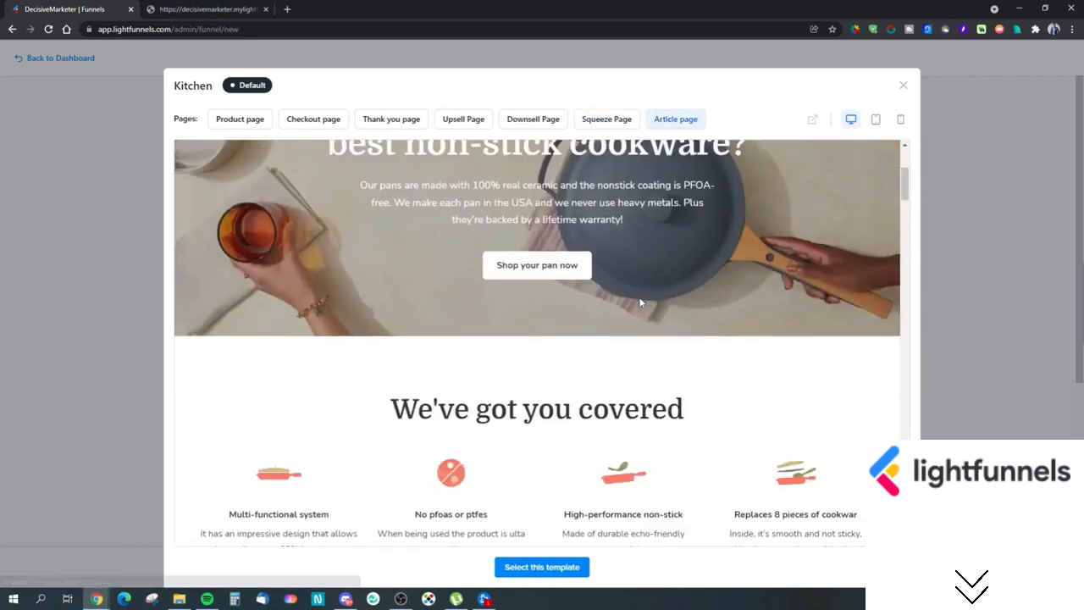
scroll(641, 302, "down", 6)
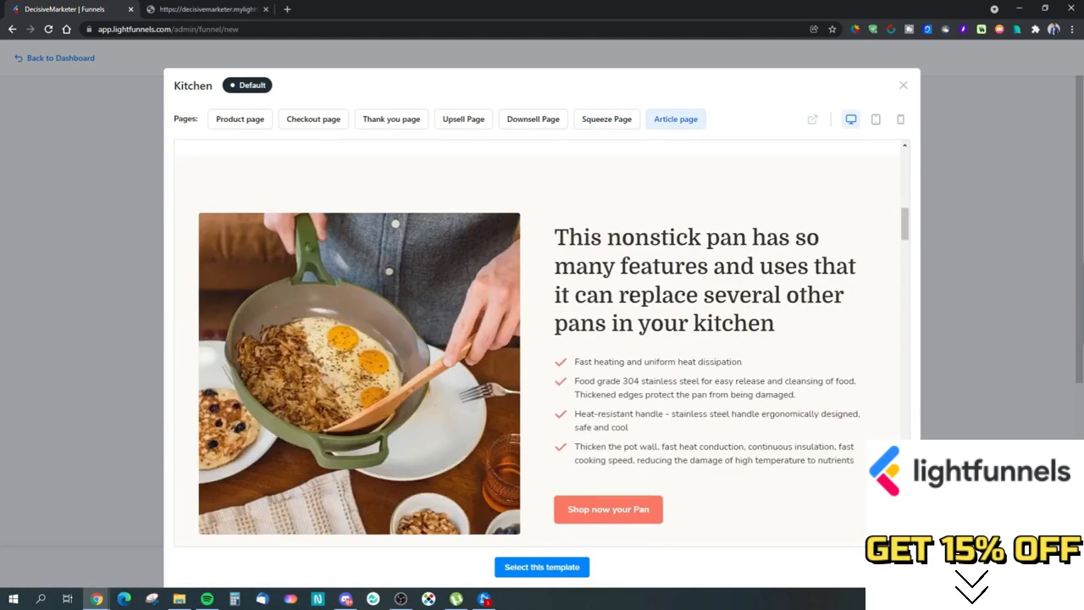
scroll(729, 301, "down", 5)
scroll(729, 300, "up", 6)
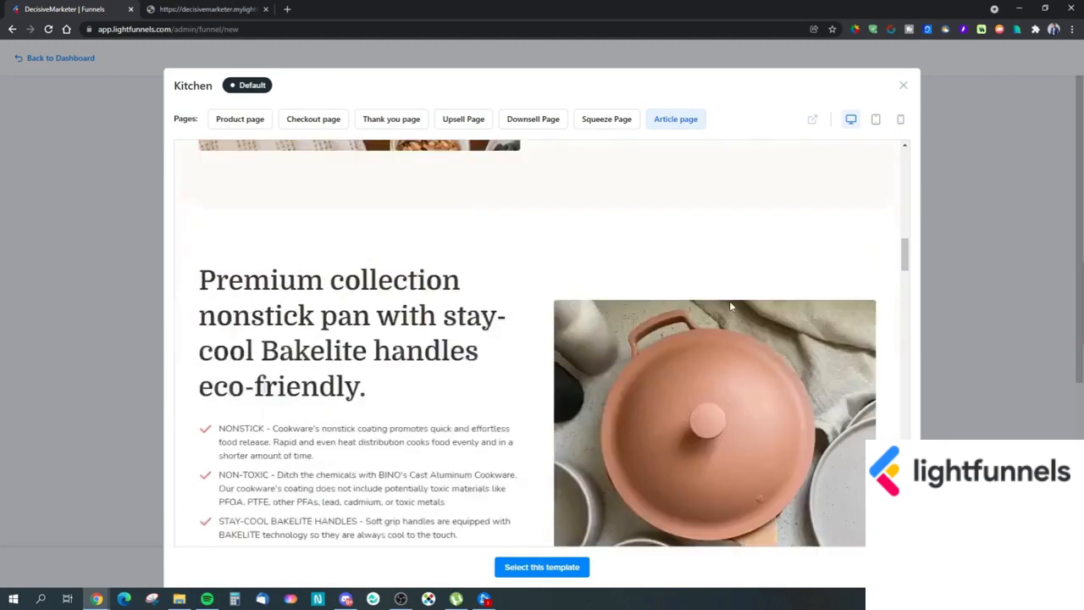
scroll(729, 301, "up", 10)
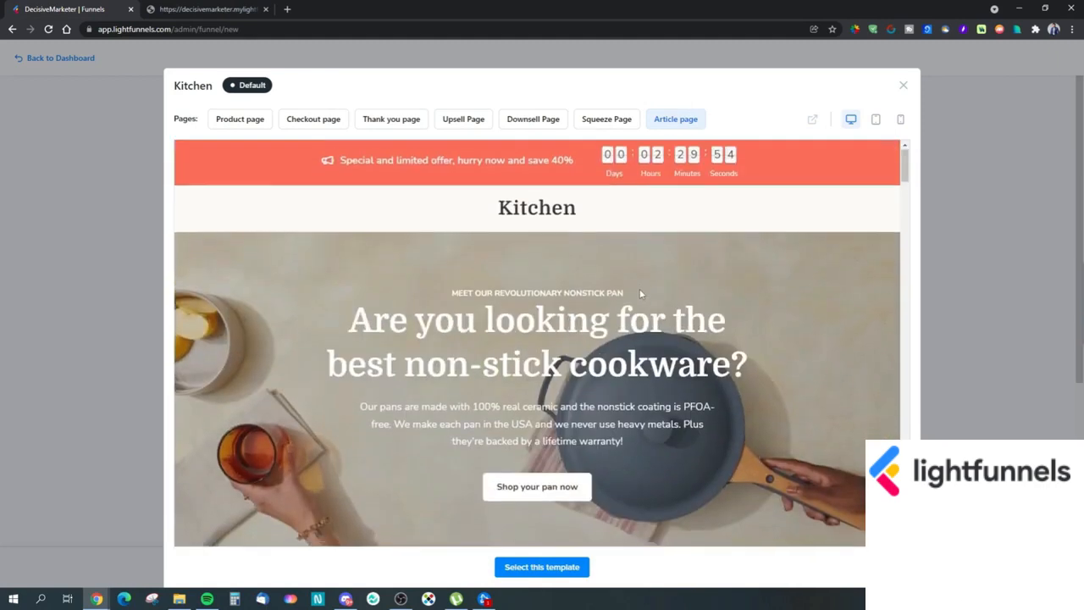
scroll(524, 349, "down", 2)
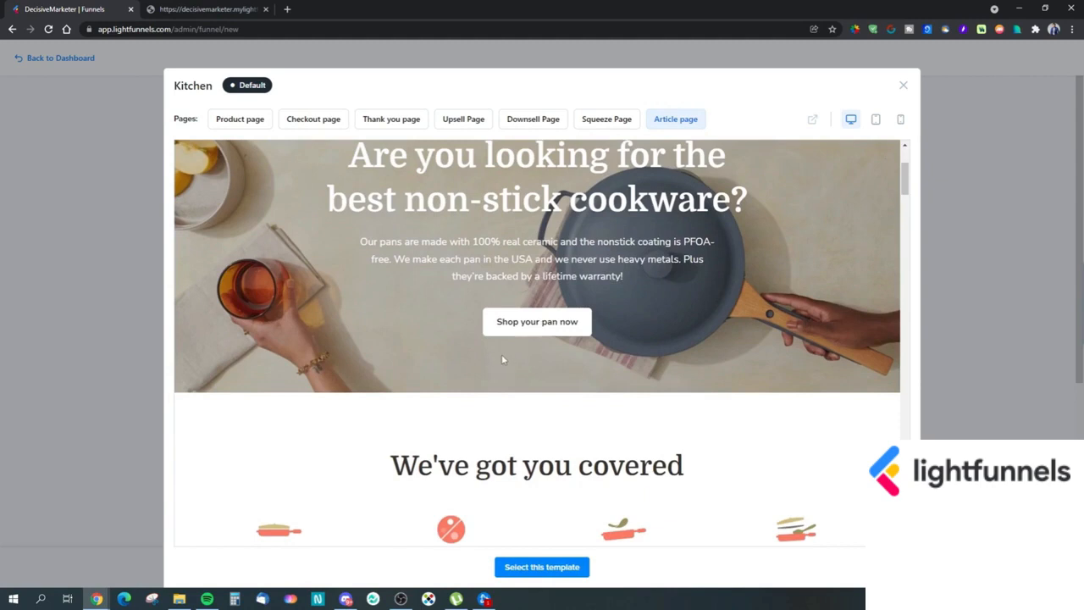
- Revisit each of the Kitchen template's pages in the preview, ending on the article page
left_click(601, 123)
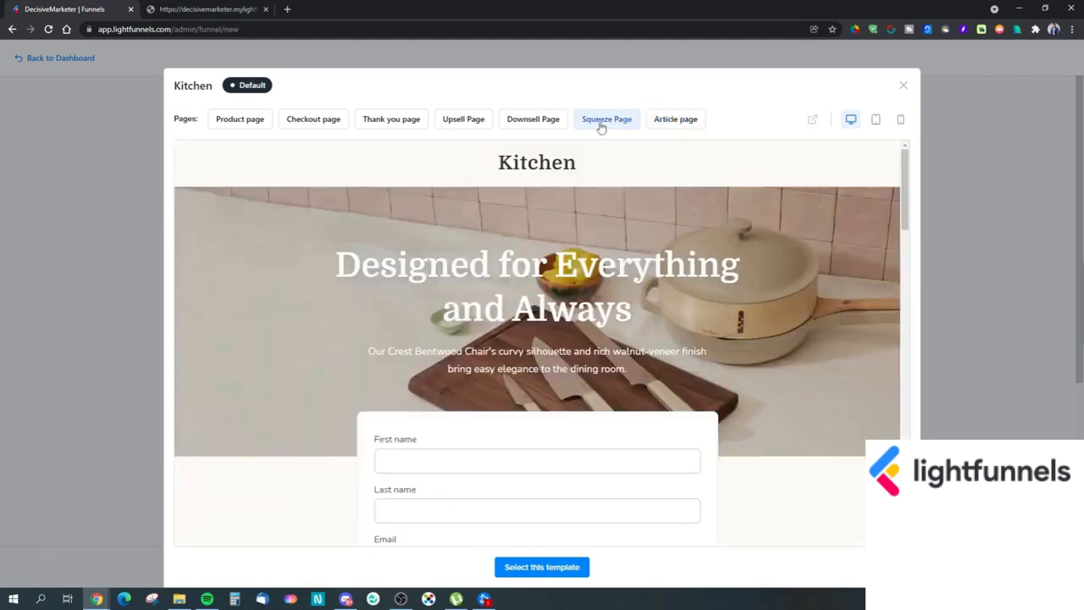
left_click(265, 123)
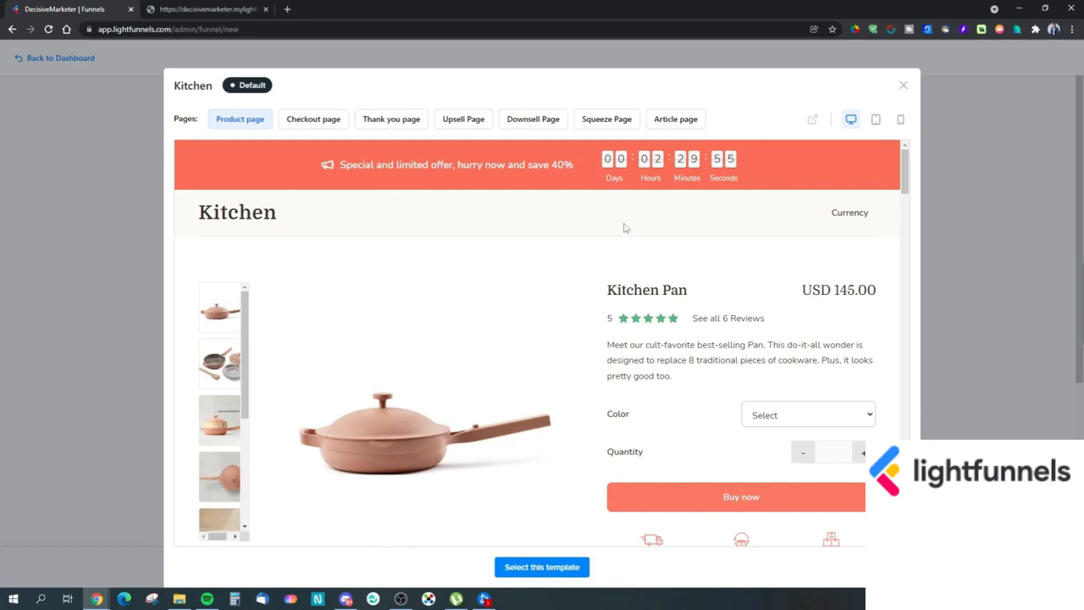
left_click(327, 121)
left_click(459, 120)
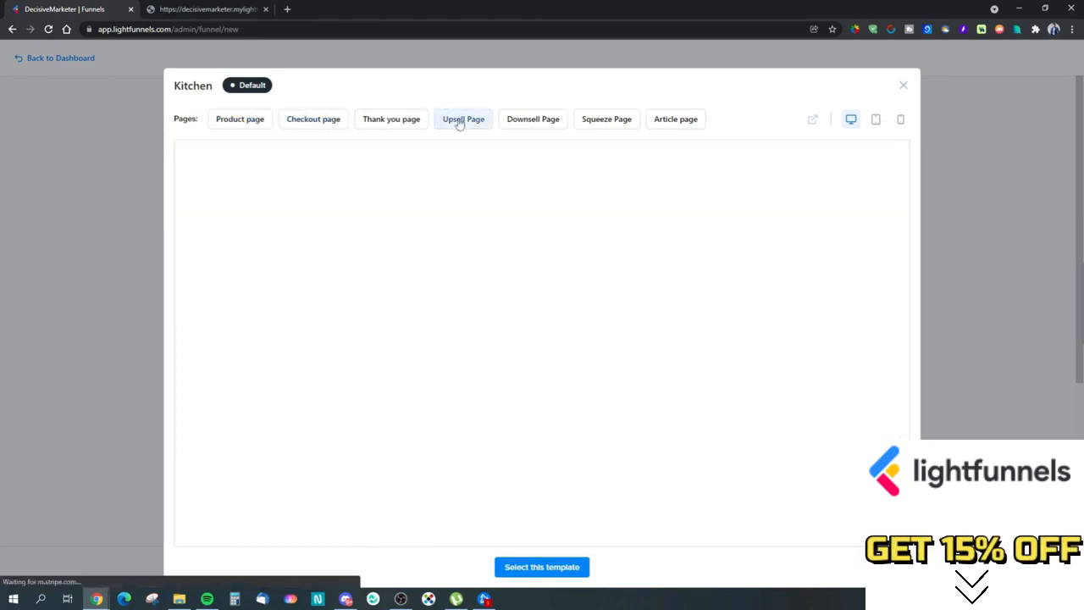
left_click(516, 123)
left_click(399, 126)
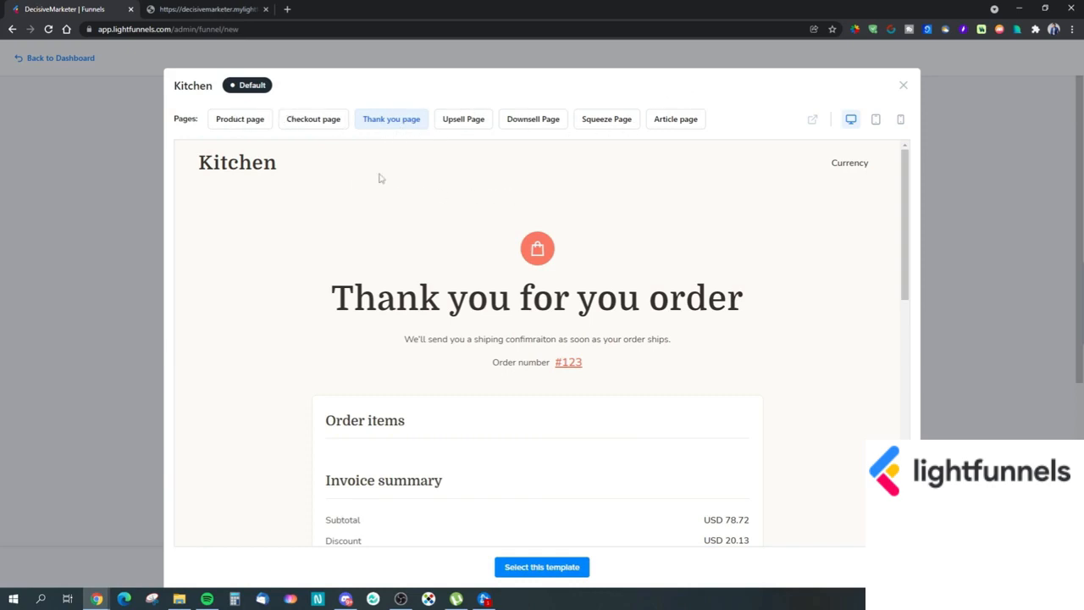
left_click(529, 121)
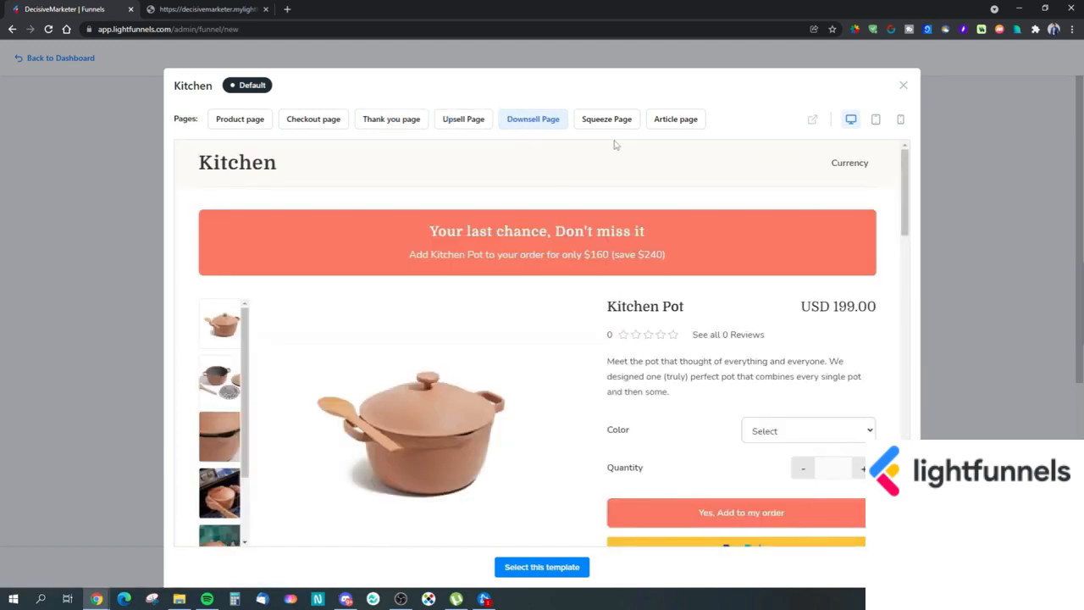
left_click(612, 126)
left_click(675, 125)
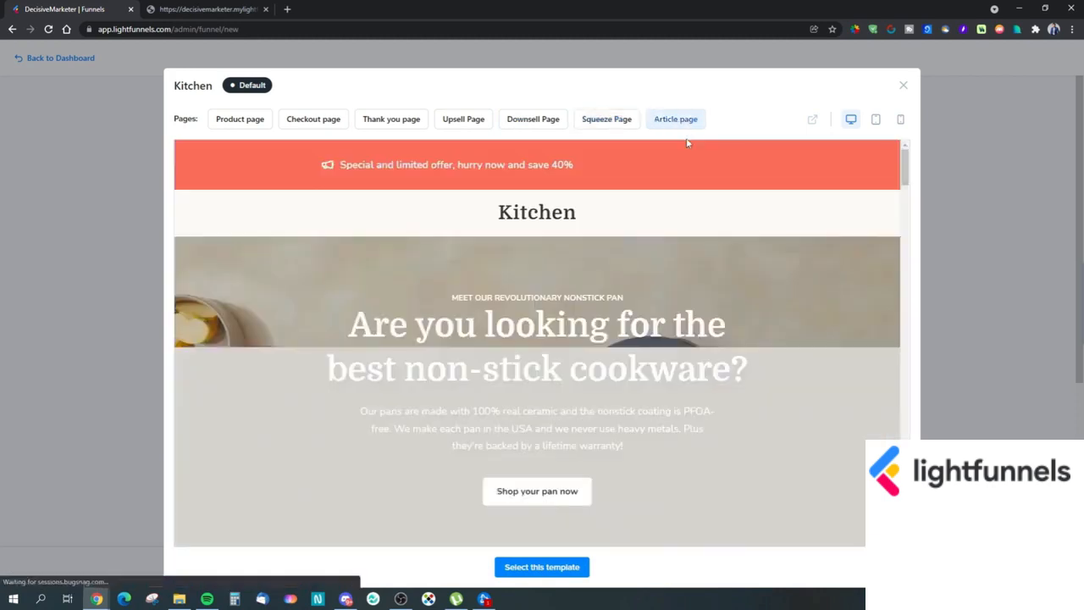
- Check the article page in the mobile layout, restore the desktop layout and close the template preview
left_click(900, 118)
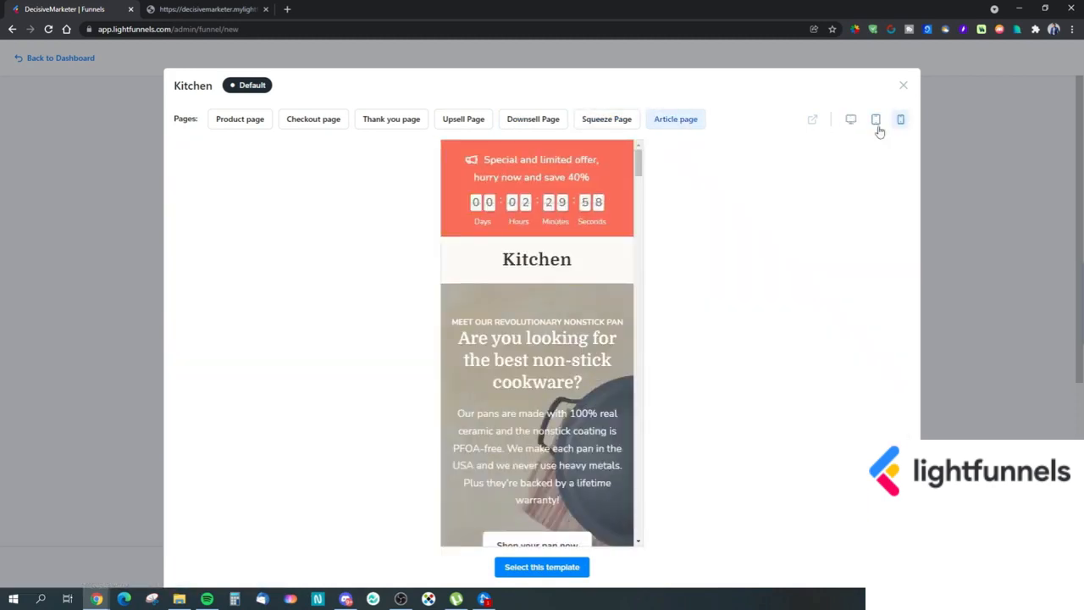
left_click(851, 119)
left_click(903, 85)
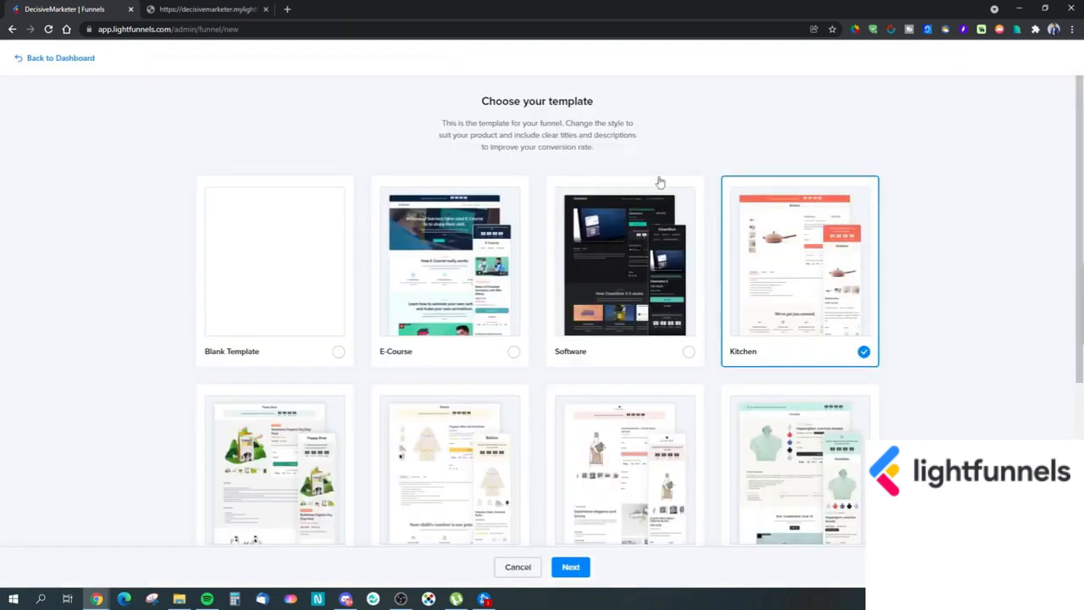
- Choose the Kitchen template for the new funnel and continue to the funnel page selection
left_click(735, 302)
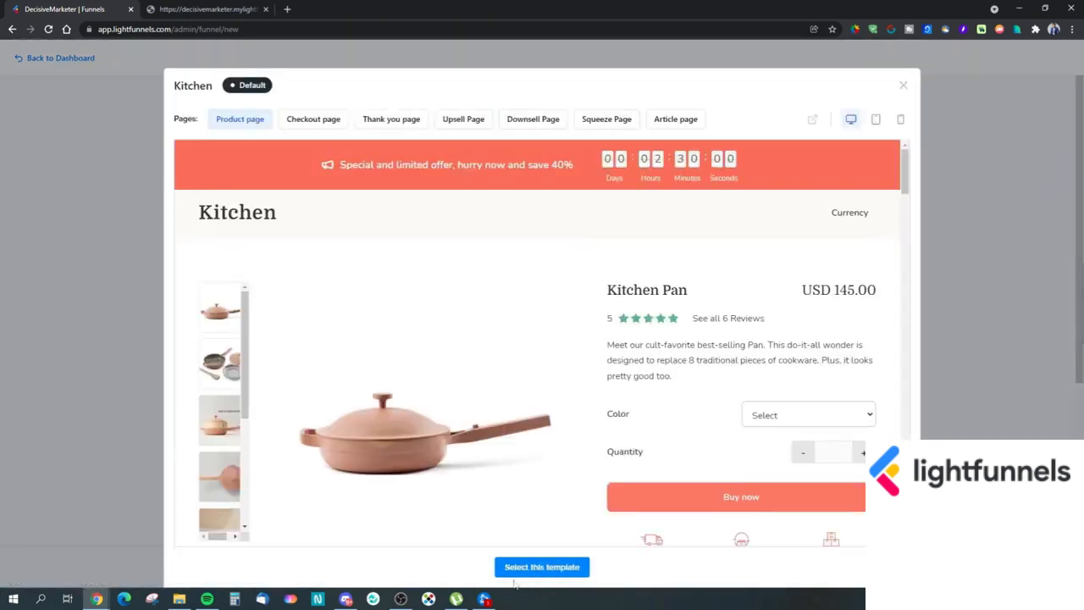
left_click(548, 571)
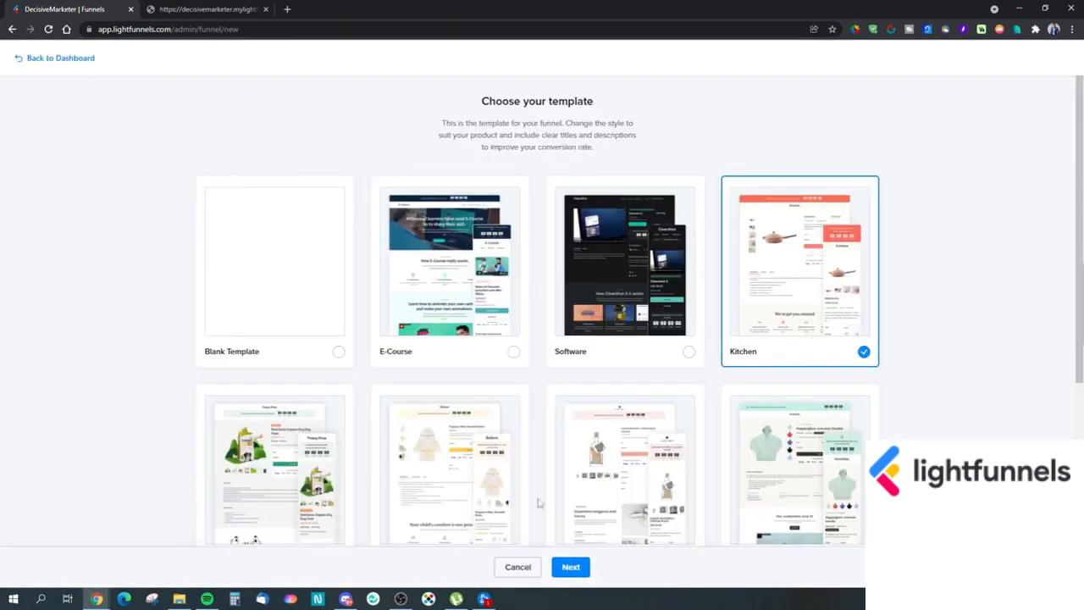
left_click(571, 567)
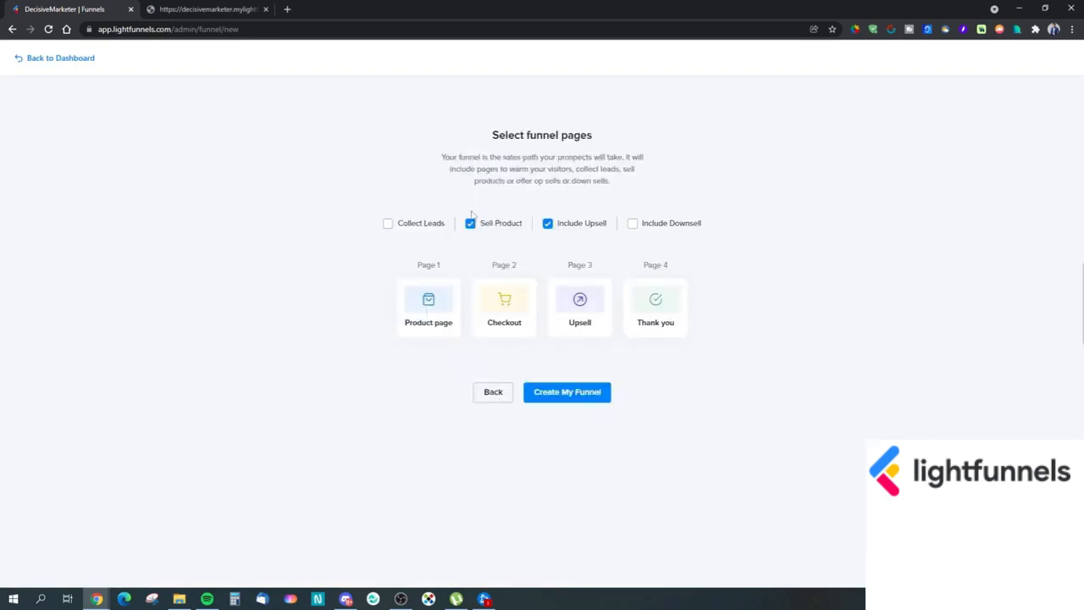
- Try the funnel with only Collect Leads selected, excluding Sell Product and Include Upsell
left_click(546, 224)
left_click(472, 225)
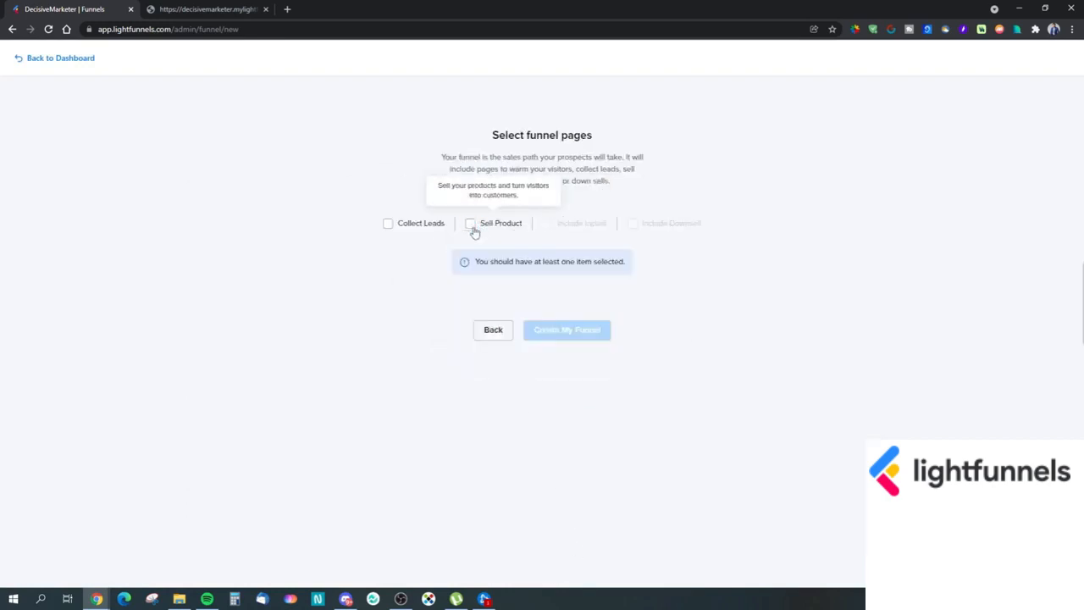
left_click(389, 225)
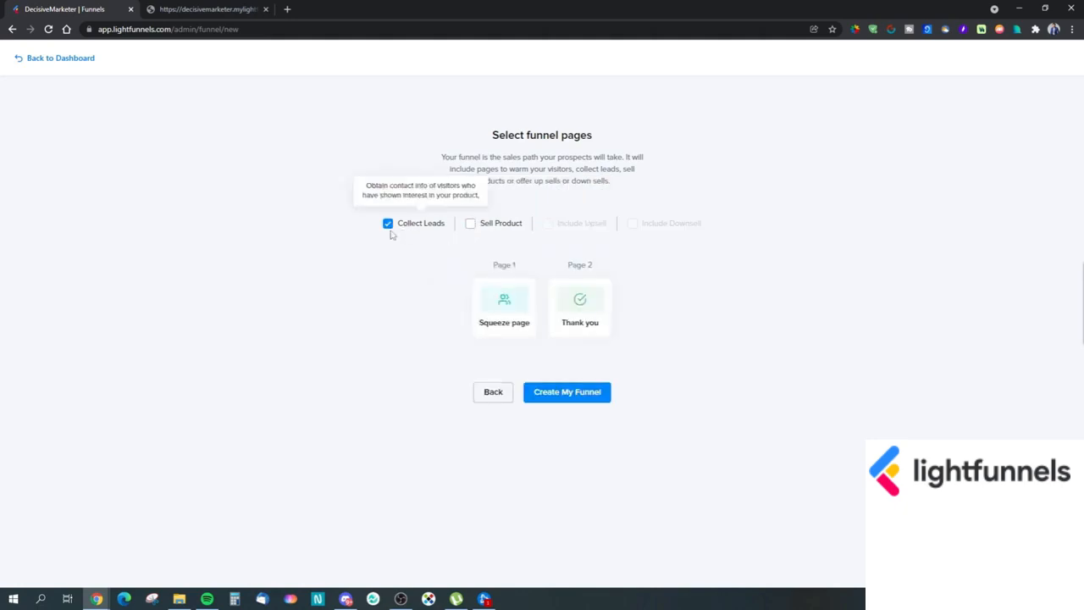
left_click(469, 225)
left_click(472, 229)
left_click(422, 229)
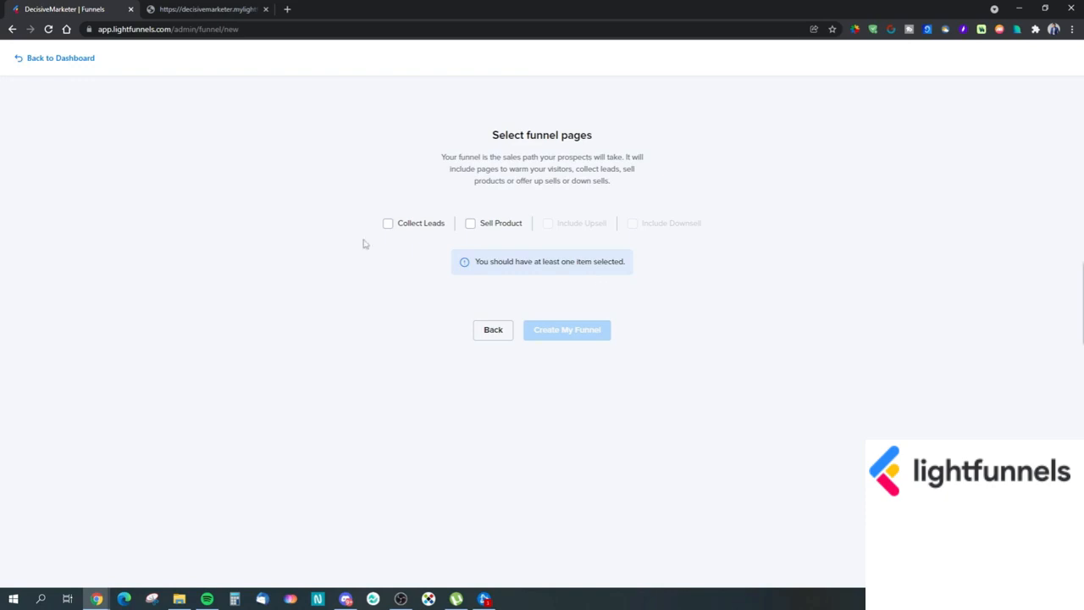
left_click(391, 229)
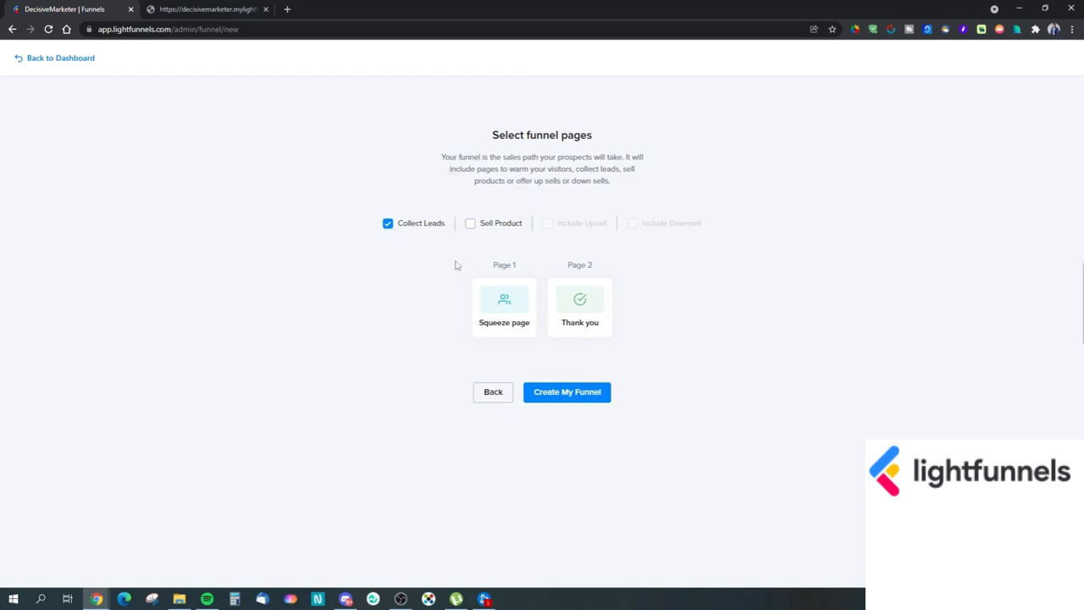
- Compare the page sequences for Collect Leads and Sell Product, both combined and individually
left_click(413, 227)
left_click(414, 227)
left_click(498, 228)
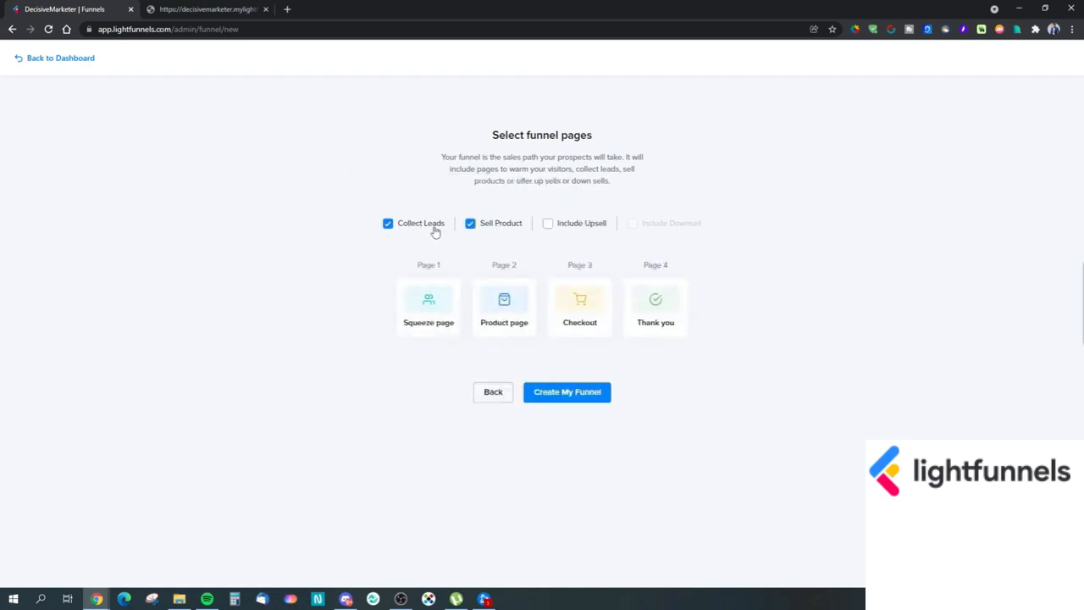
left_click(437, 225)
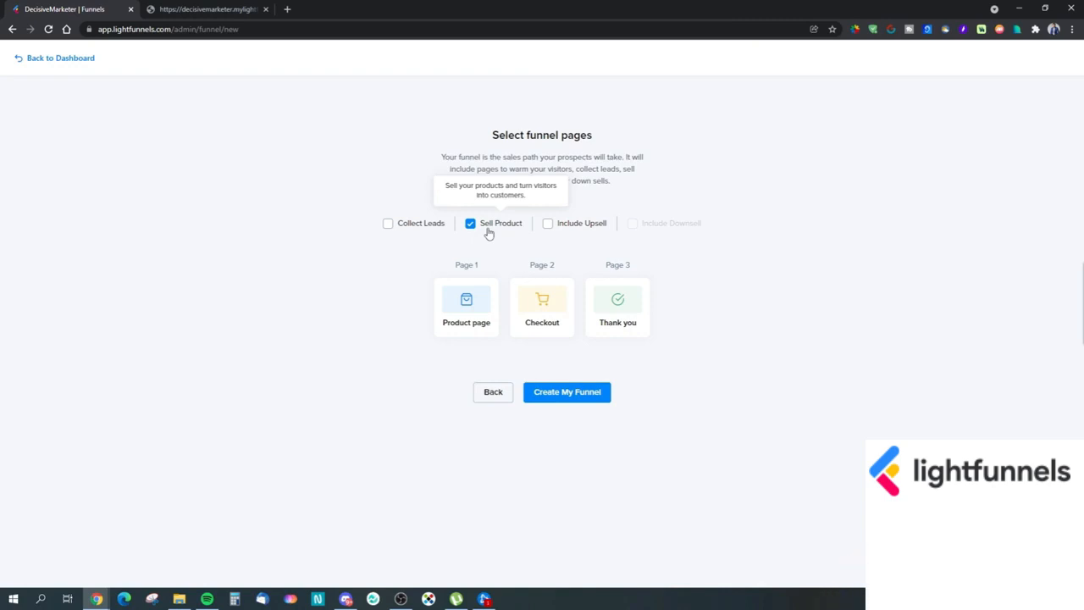
left_click(405, 226)
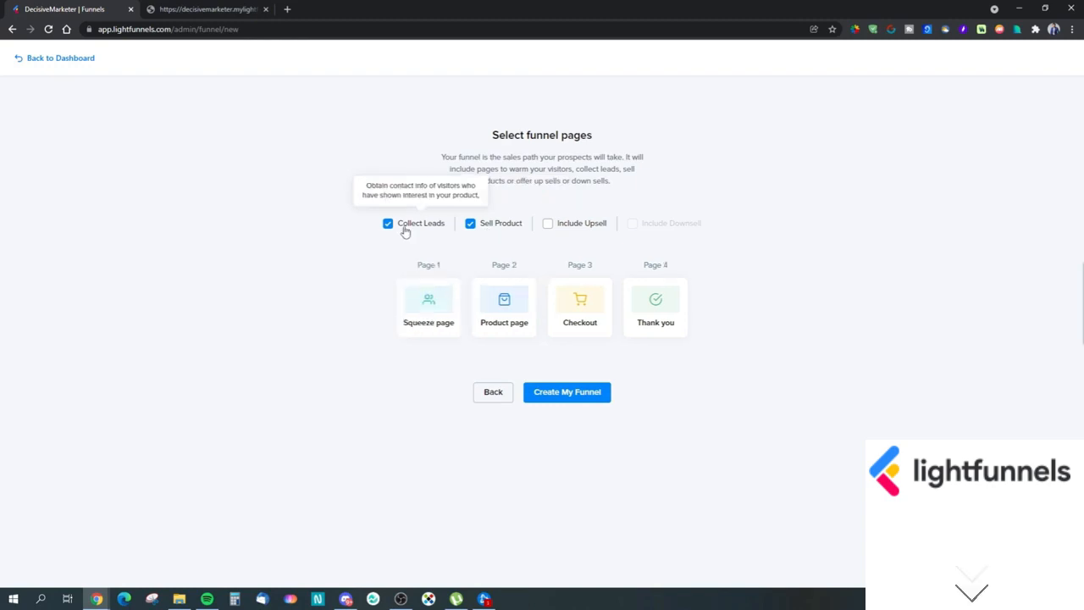
left_click(473, 224)
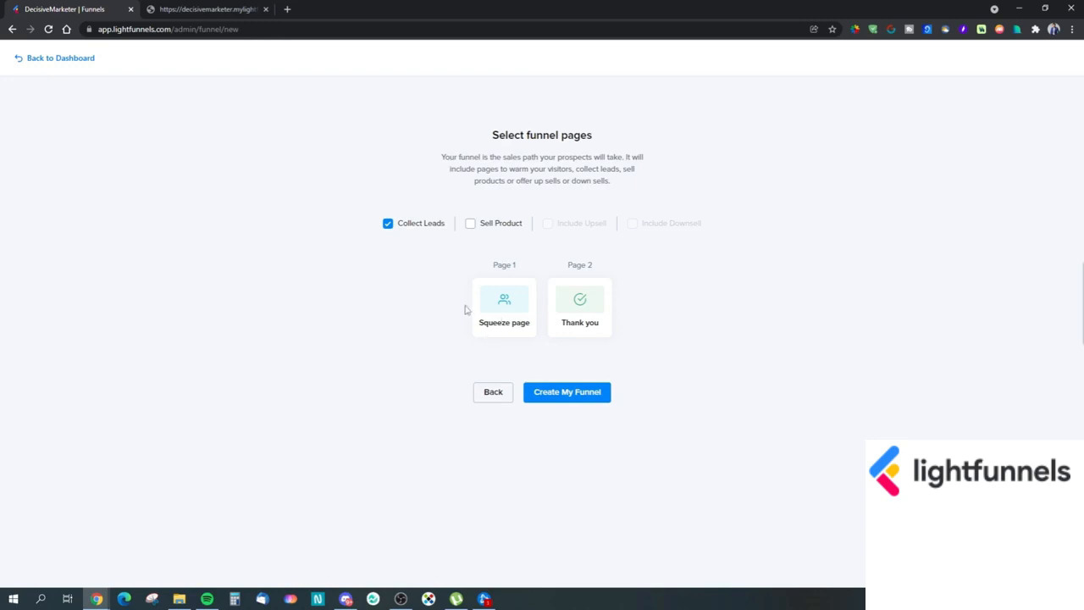
- Try a Sell Product funnel with Include Upsell and Include Downsell, with and without Collect Leads
left_click(471, 223)
left_click(402, 225)
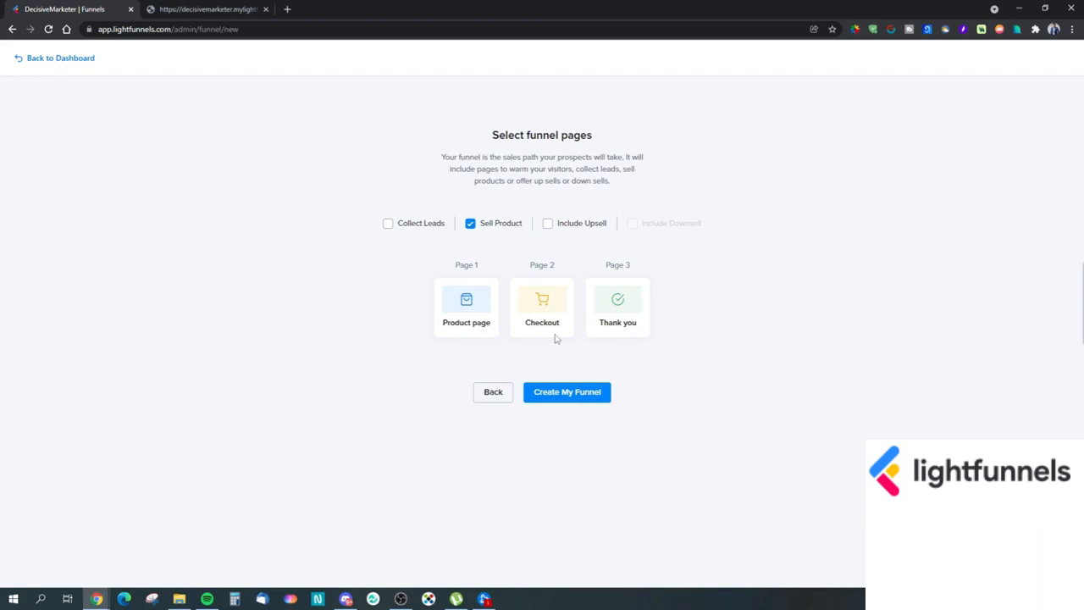
left_click(544, 224)
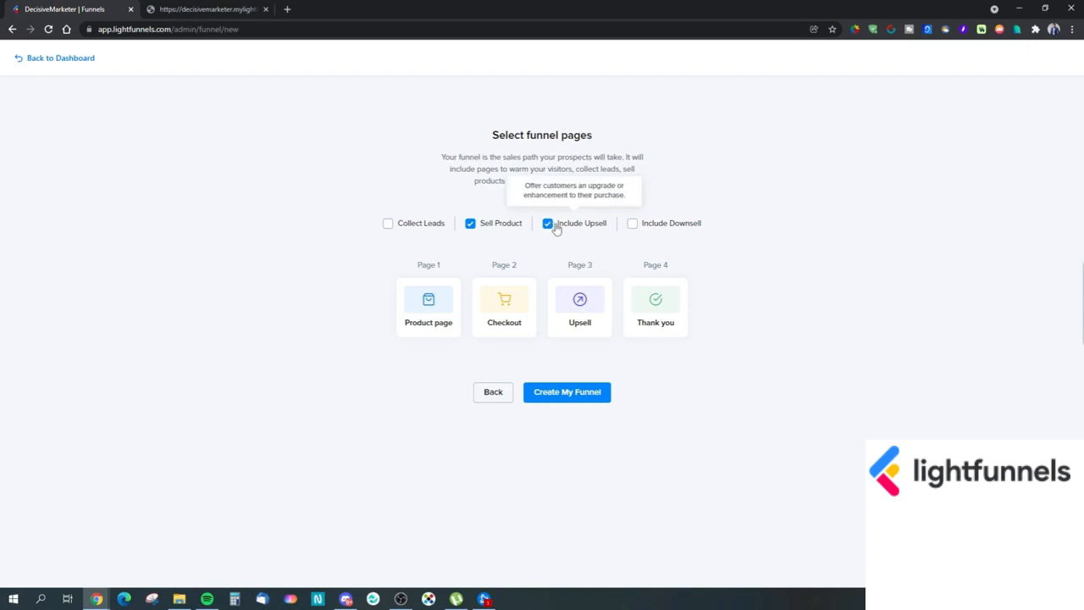
left_click(646, 225)
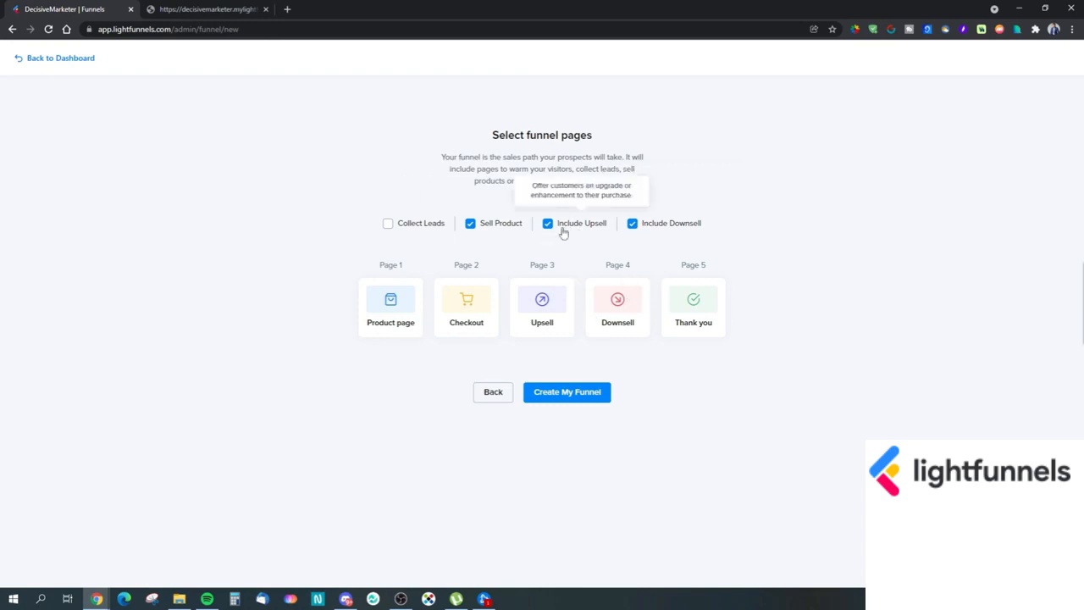
left_click(410, 231)
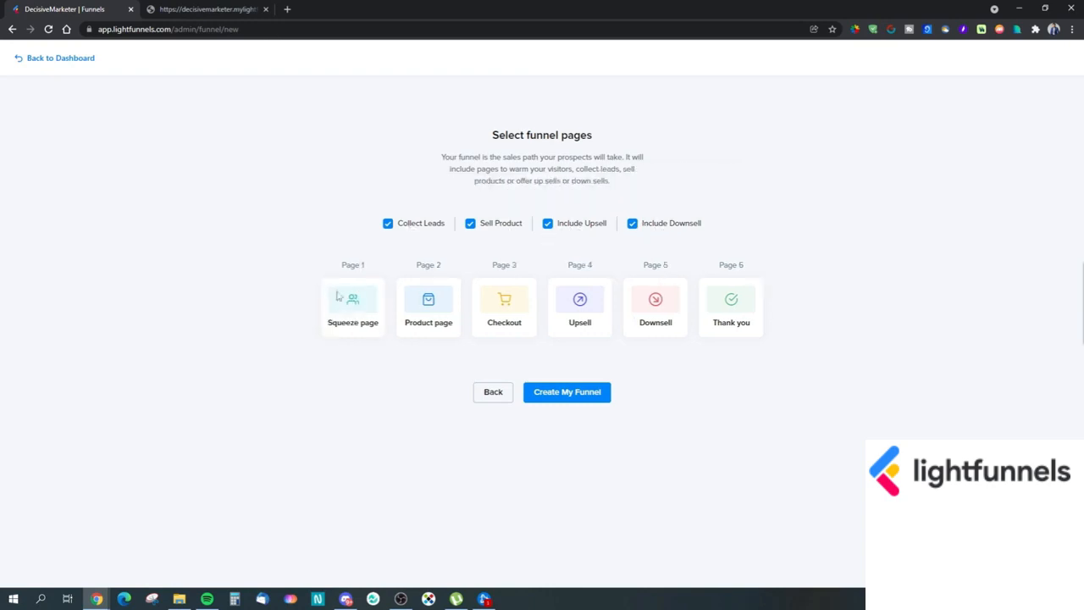
left_click(407, 224)
left_click(407, 223)
- Leave the new funnel setup, open the existing gulikitdock funnel and examine how its pages are linked
left_click(492, 398)
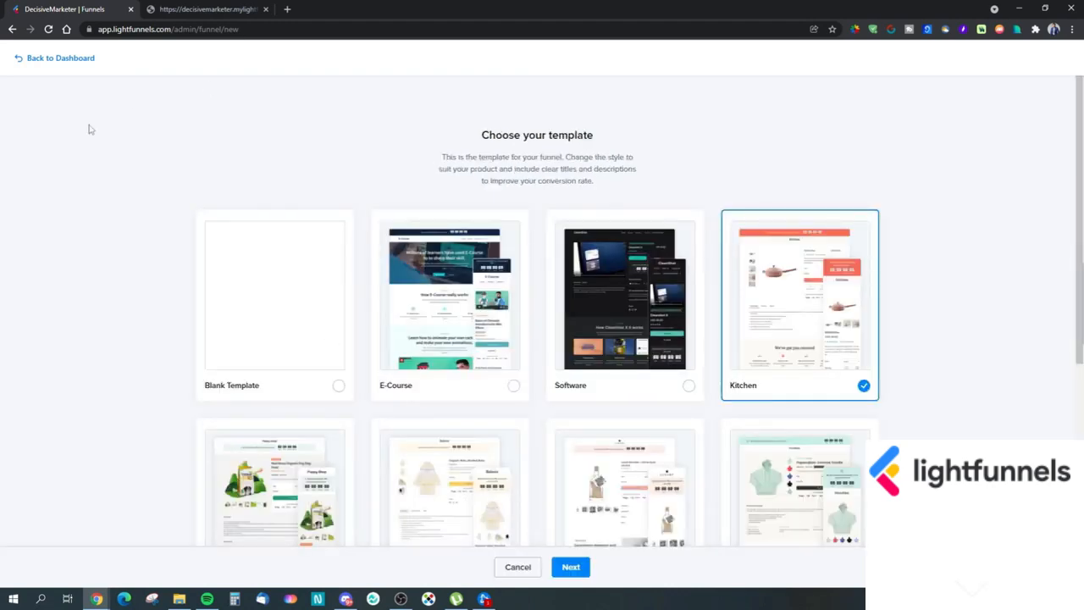
left_click(71, 61)
left_click(449, 273)
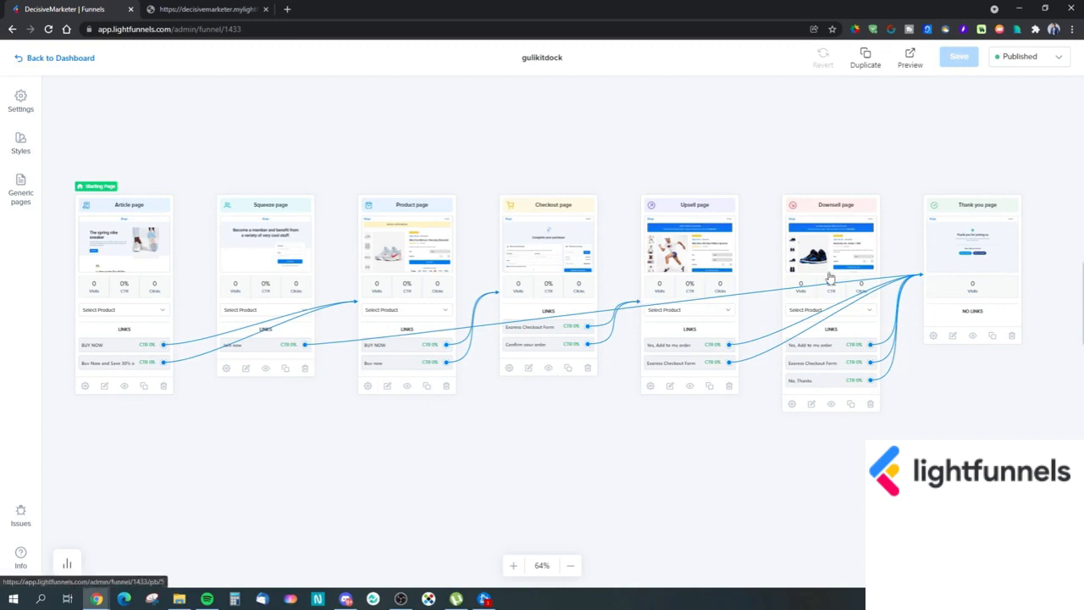
left_click_drag(372, 446, 438, 457)
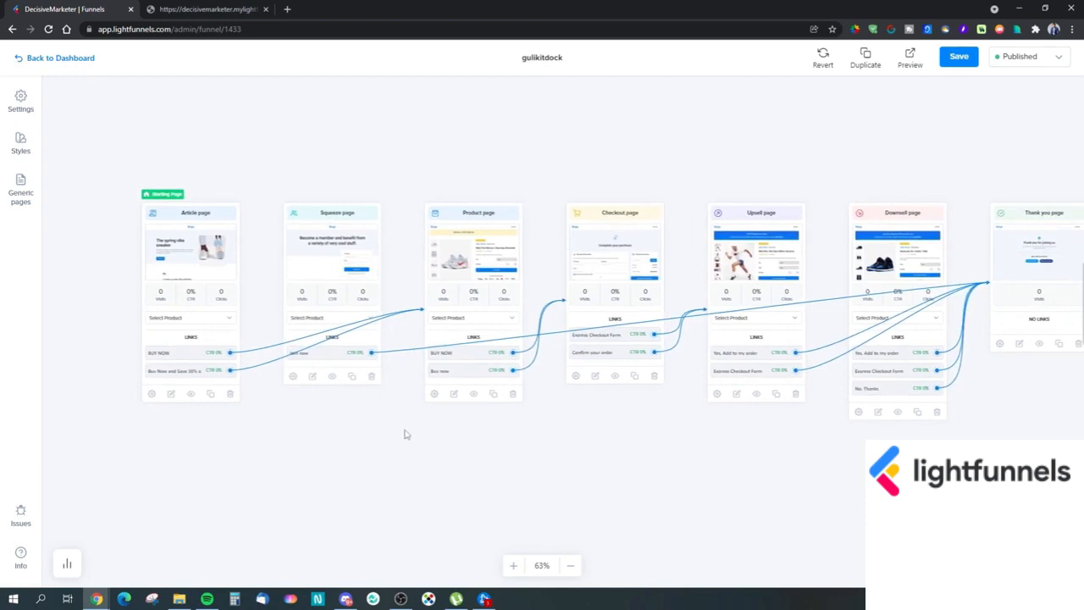
left_click_drag(598, 428, 574, 437)
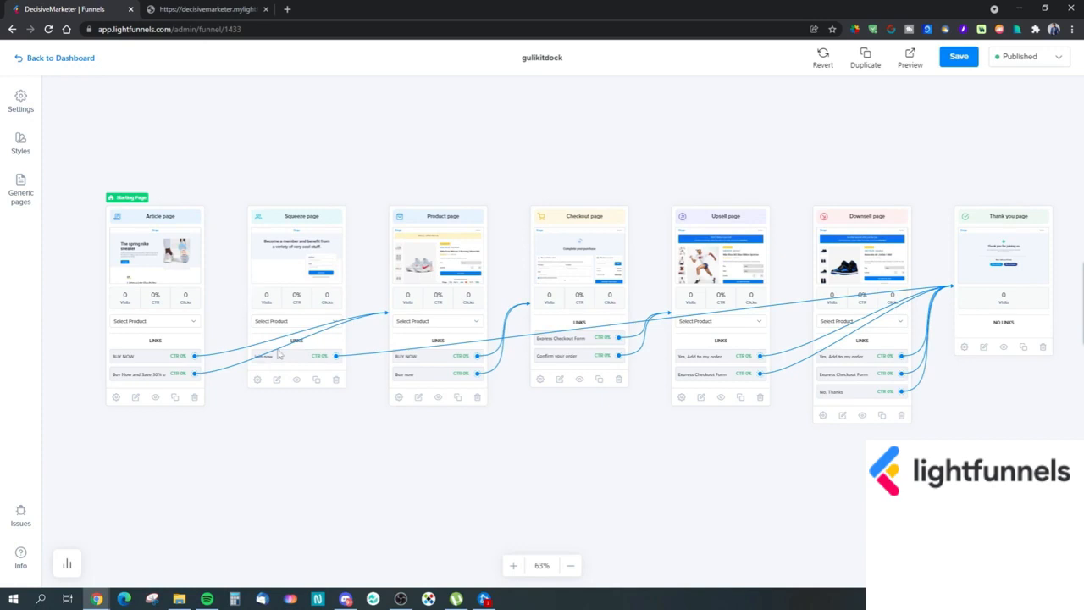
left_click_drag(315, 455, 311, 456)
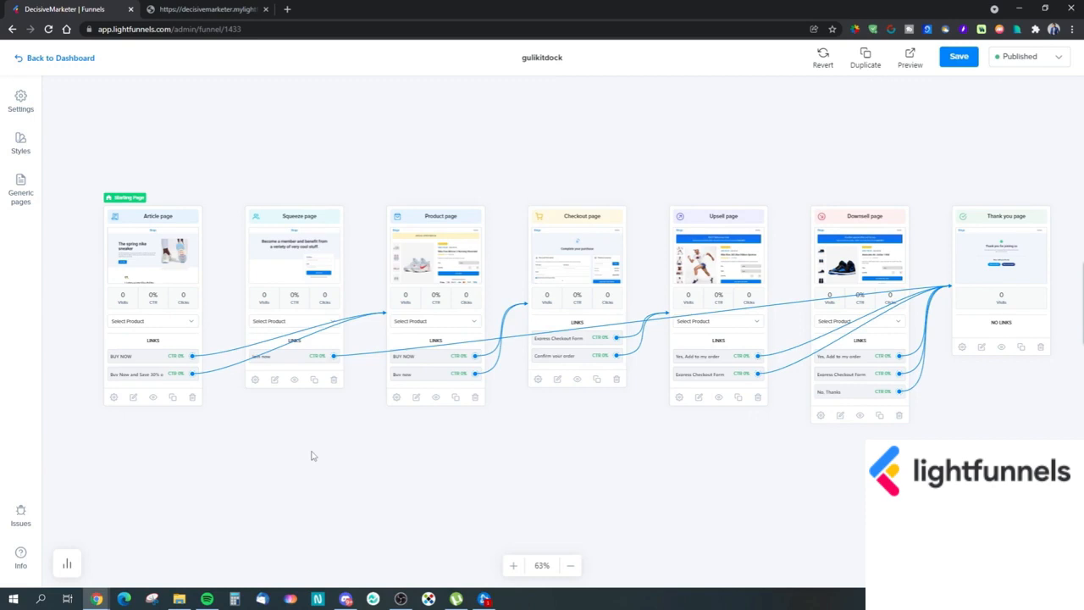
left_click_drag(254, 445, 342, 456)
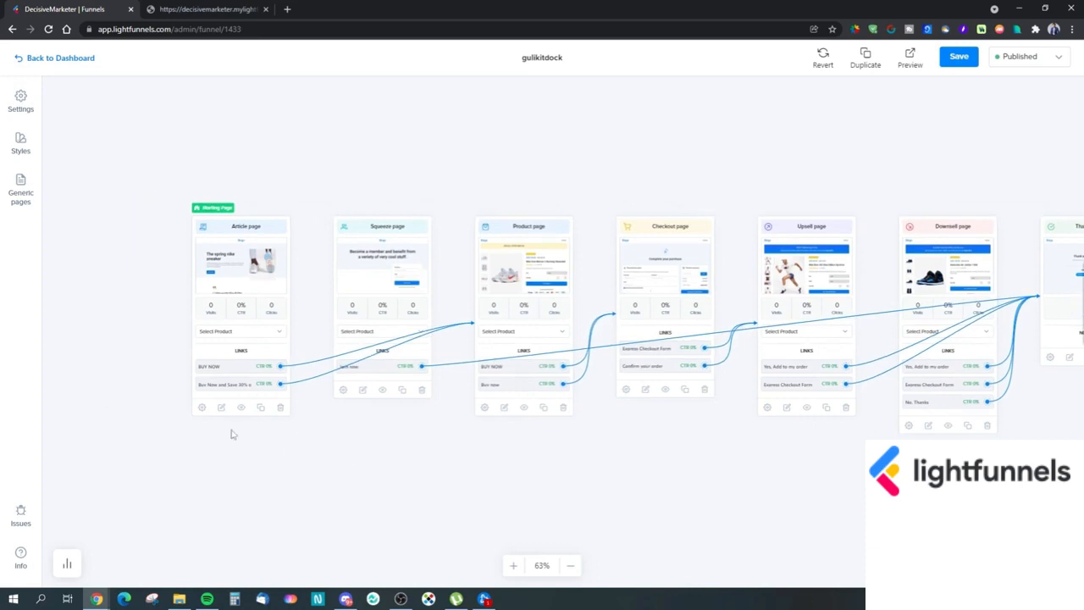
left_click_drag(259, 458, 237, 443)
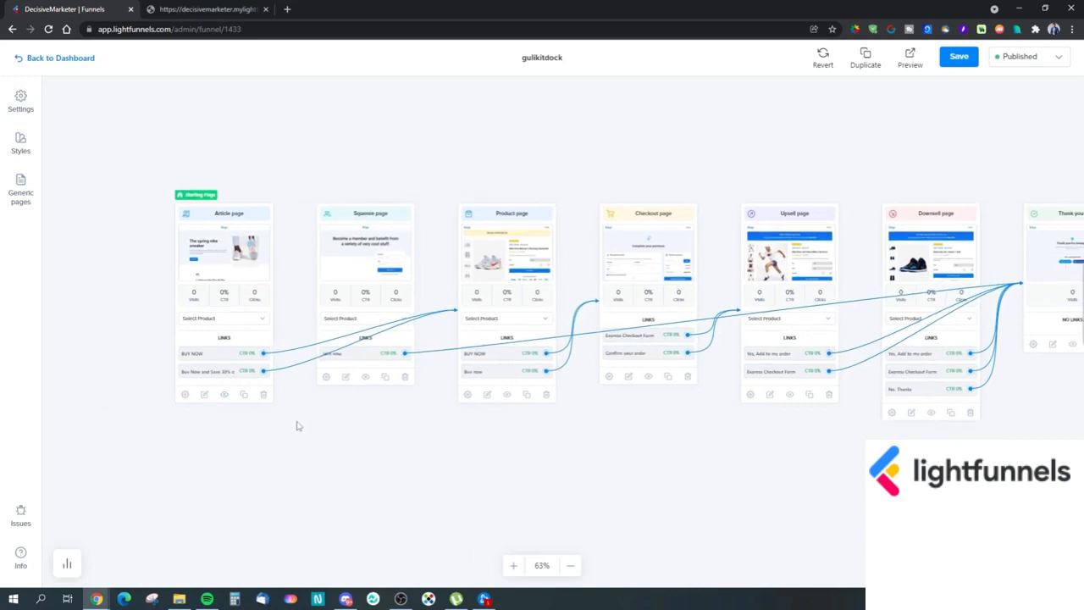
- Move the Squeeze page card above the main row, between the Article page and the Product page
key("ctrl+plus")
key("ctrl+minus")
left_click(515, 566)
left_click_drag(302, 473, 473, 510)
left_click(512, 565)
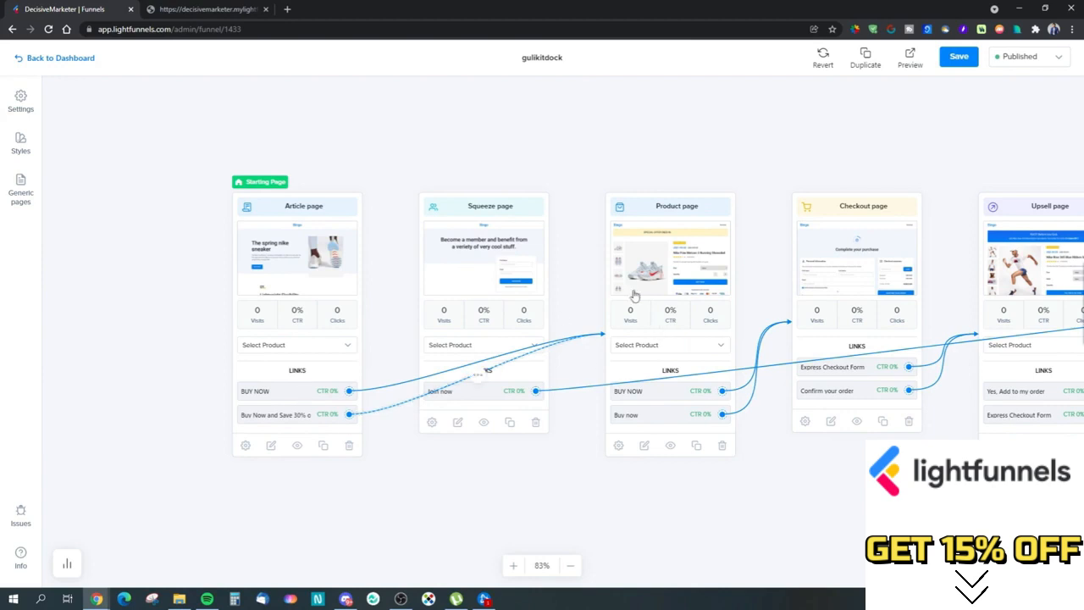
left_click_drag(473, 203, 467, 83)
left_click_drag(485, 449, 500, 502)
left_click_drag(476, 149, 490, 149)
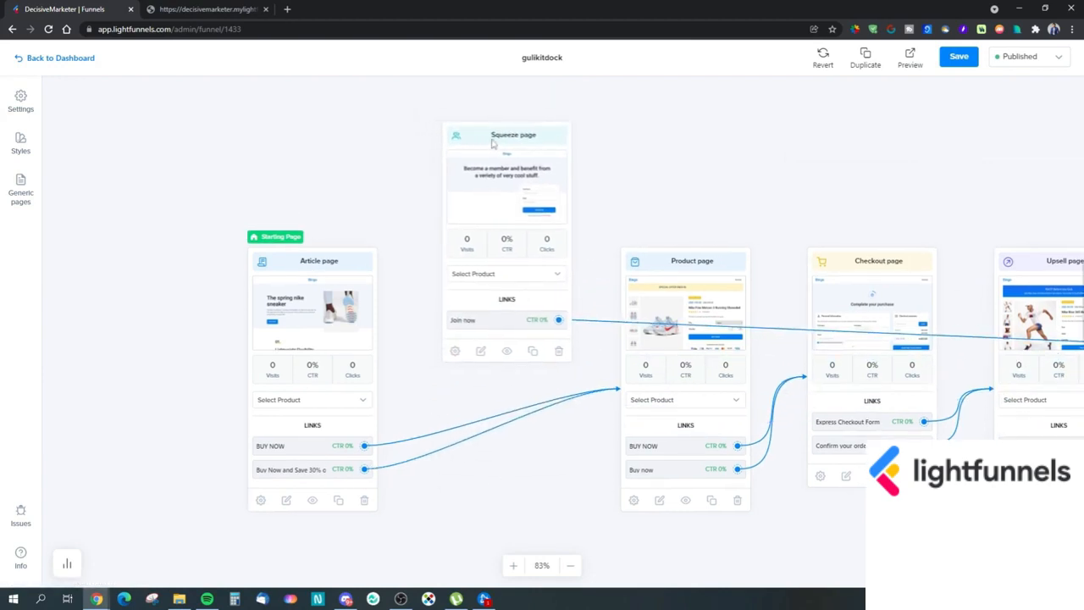
mouse_move(450, 282)
left_mouse_down()
mouse_move(451, 362)
mouse_move(440, 278)
left_mouse_up()
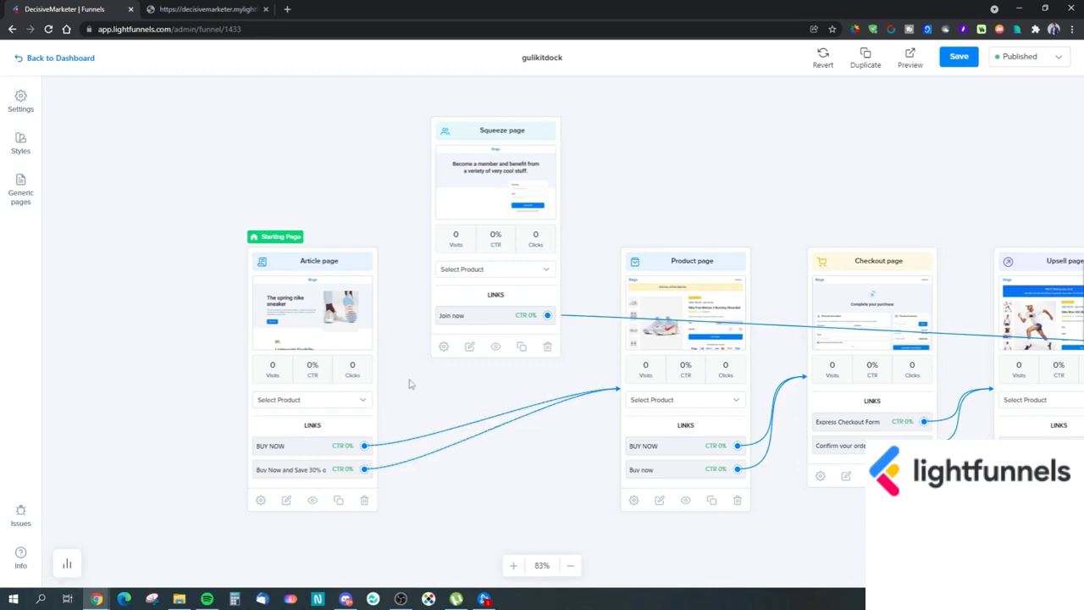
left_click_drag(414, 392, 406, 383)
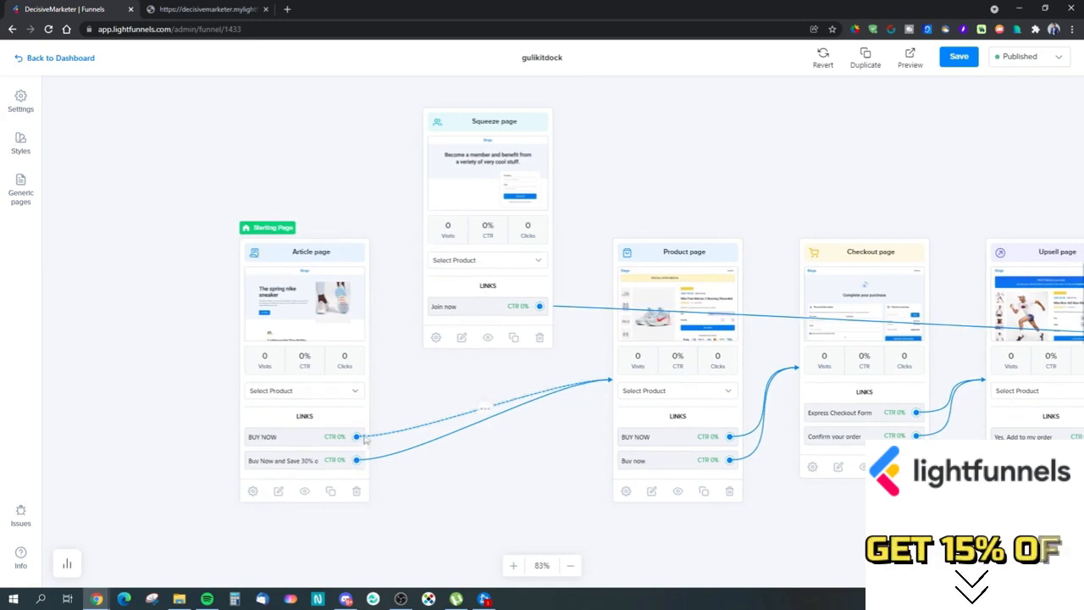
mouse_move(251, 436)
left_mouse_down()
mouse_move(282, 435)
mouse_move(249, 425)
left_mouse_up()
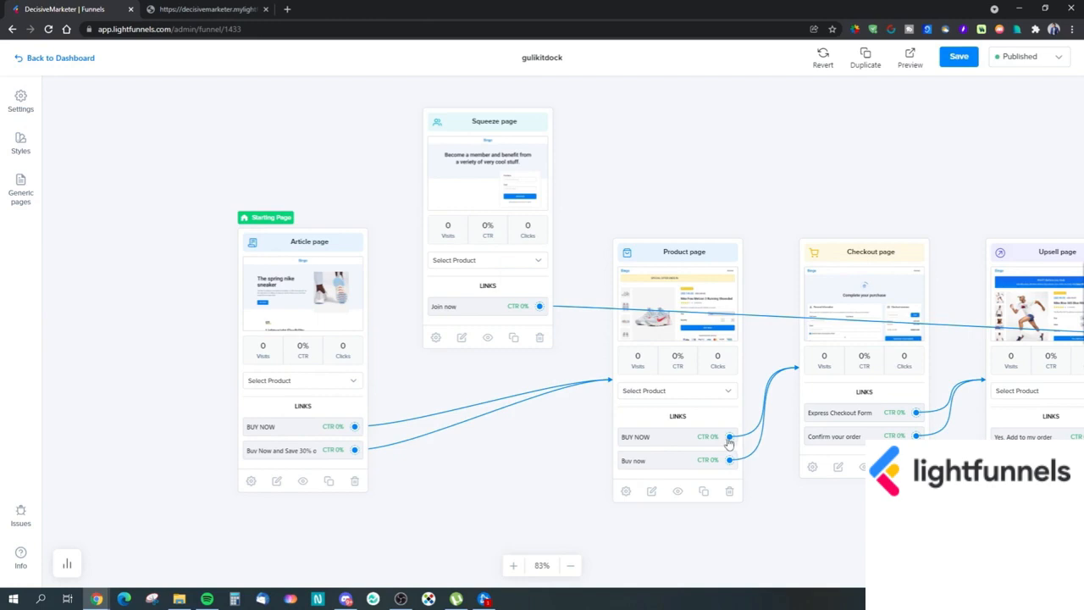
- Open the Upsell page for editing and look through the available sections and elements
left_click_drag(886, 515, 586, 510)
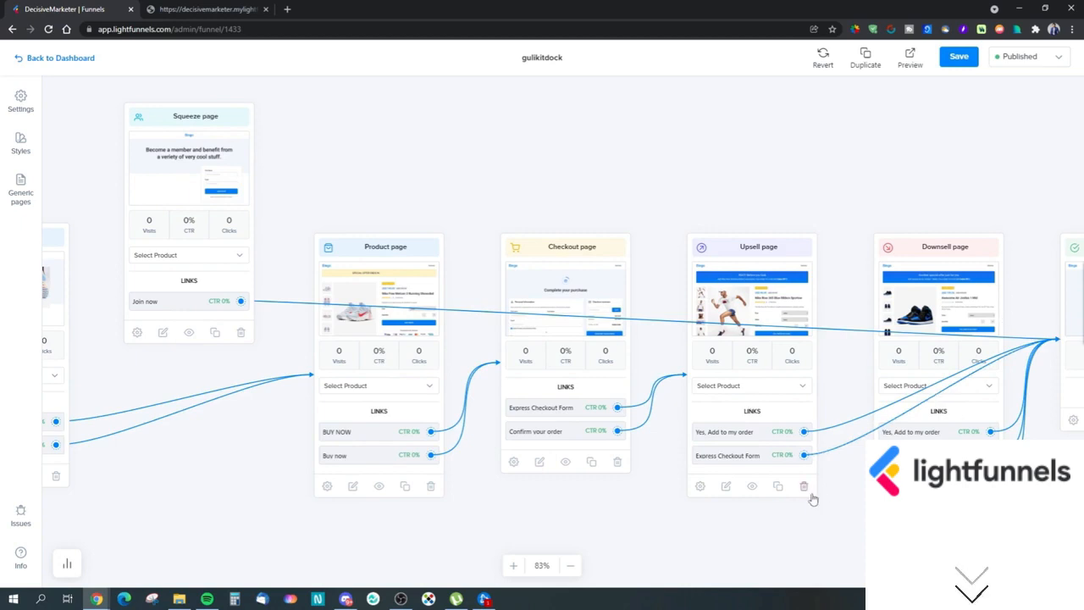
left_click_drag(791, 528, 678, 521)
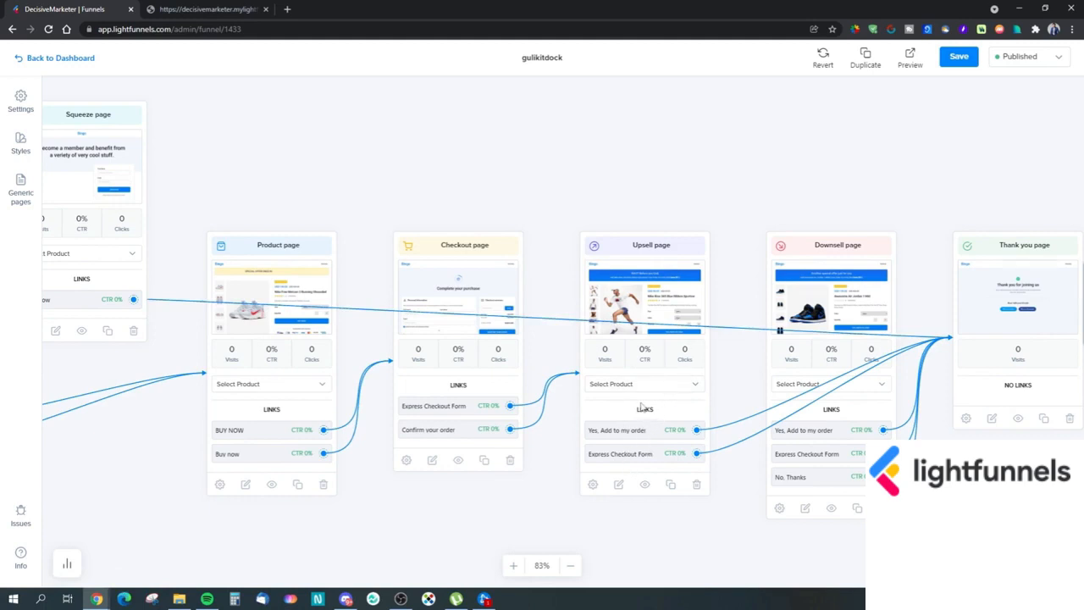
left_click(663, 302)
scroll(258, 370, "down", 2)
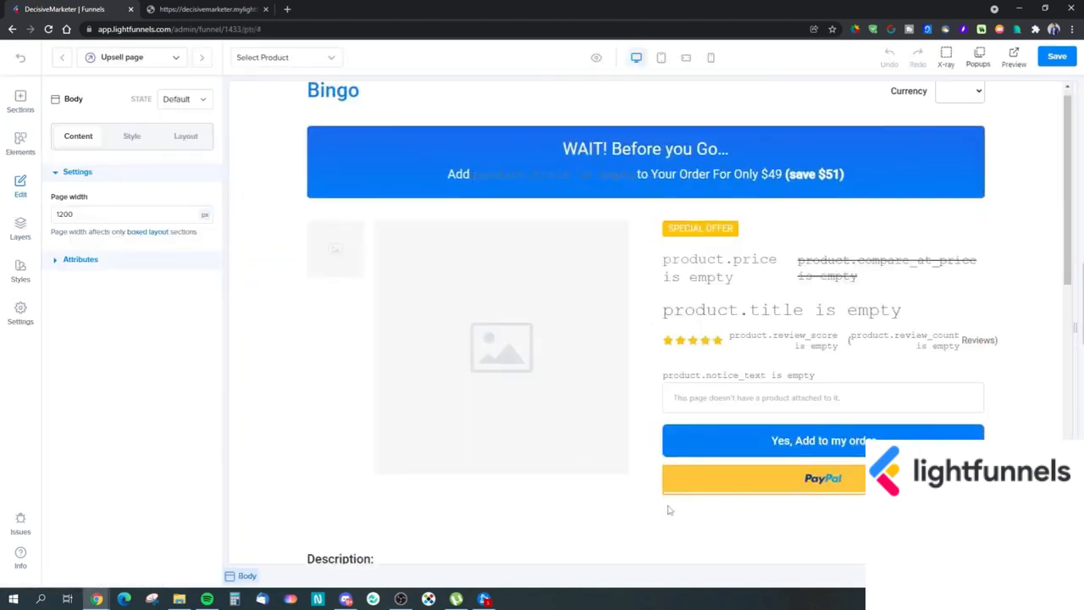
left_click(14, 108)
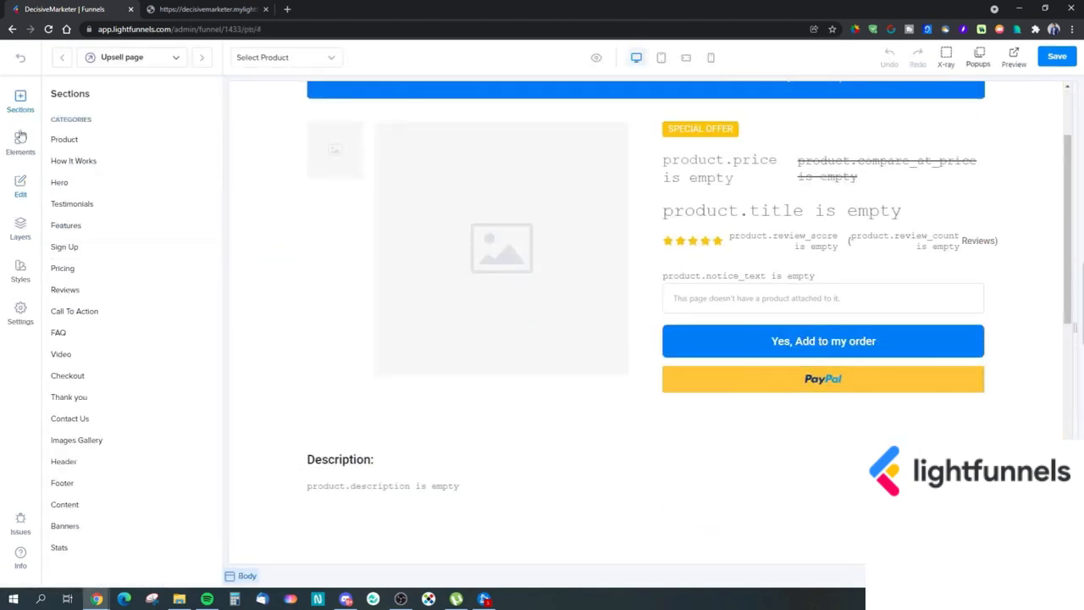
left_click(21, 142)
scroll(119, 287, "down", 2)
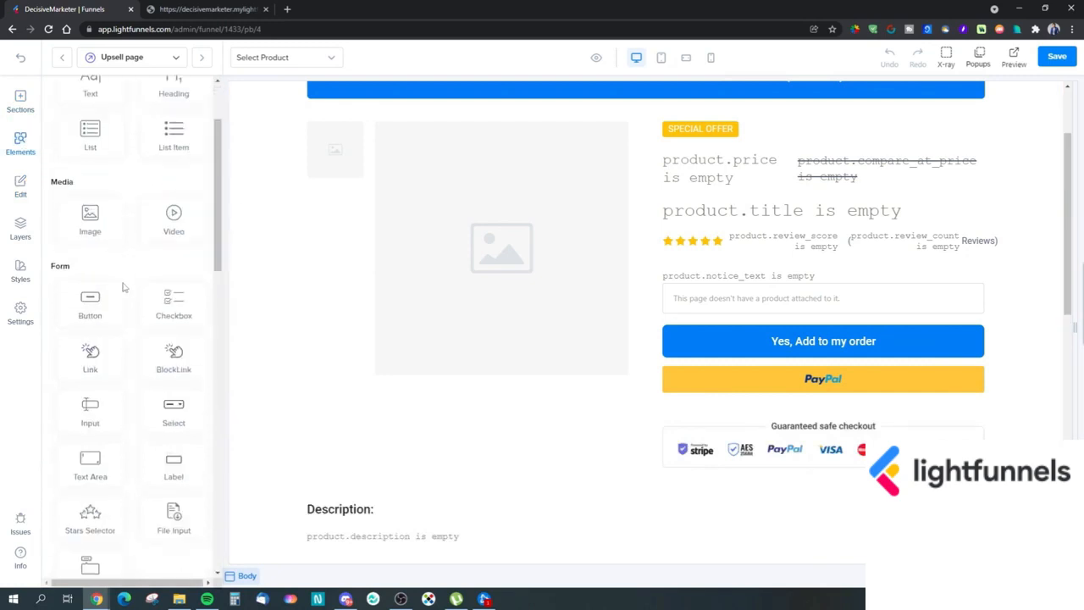
scroll(121, 288, "down", 3)
scroll(121, 286, "down", 2)
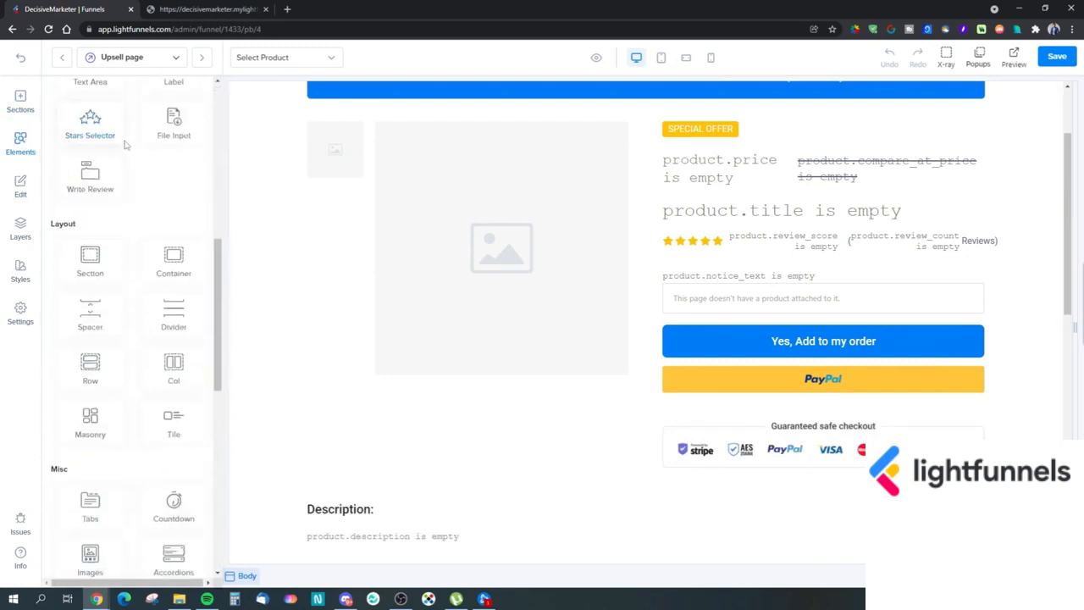
scroll(119, 271, "up", 6)
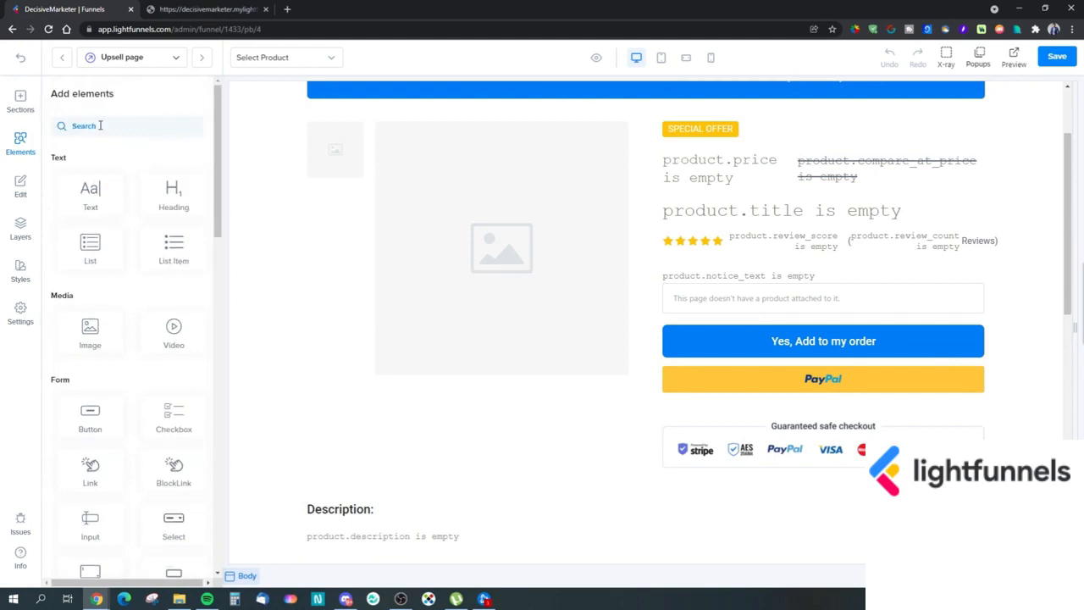
- Find the Button element and place one directly below the PayPal button on the Upsell page
left_click(100, 126)
type("button")
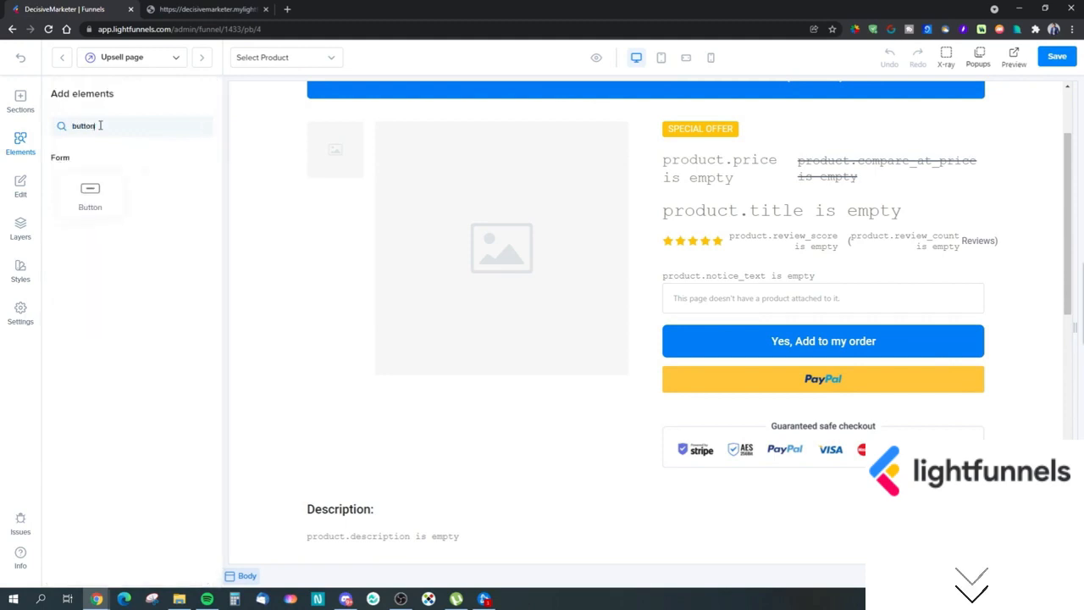
left_click_drag(91, 201, 825, 406)
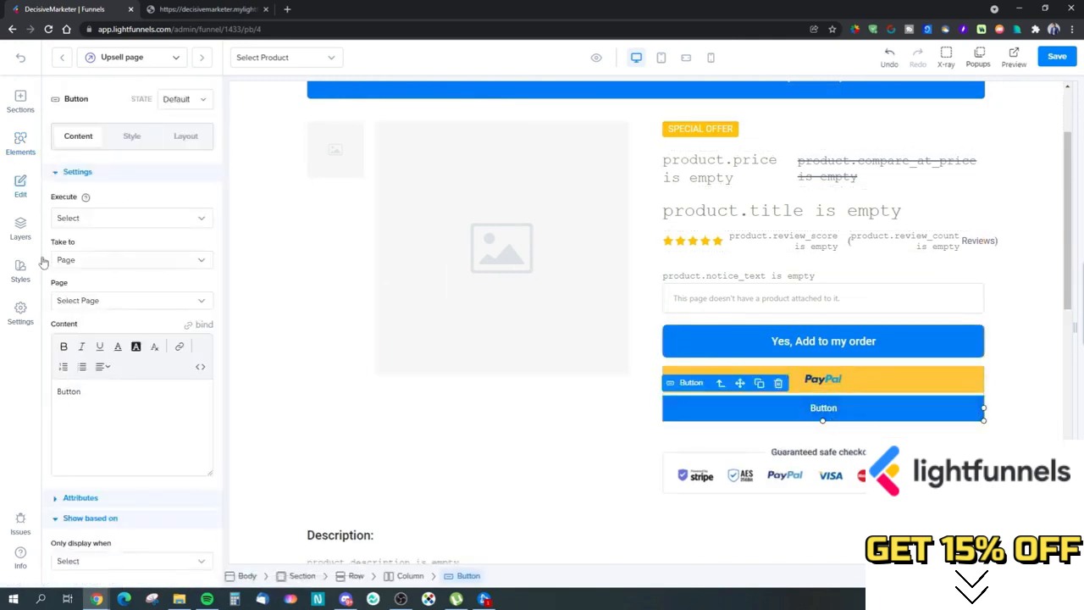
- Make the new button take visitors to the Downsell page
left_click(97, 305)
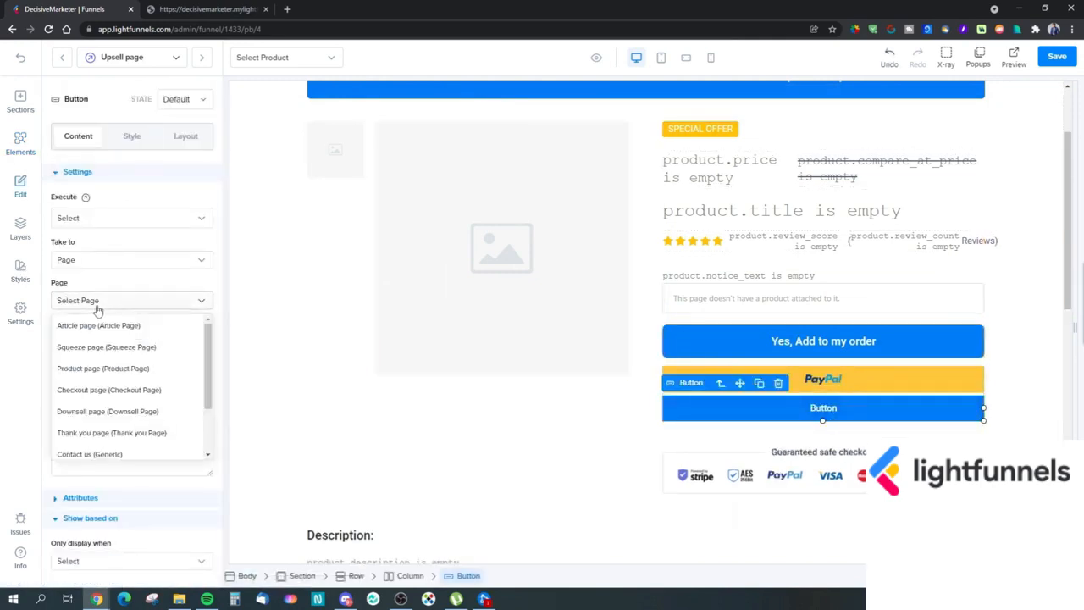
left_click(95, 259)
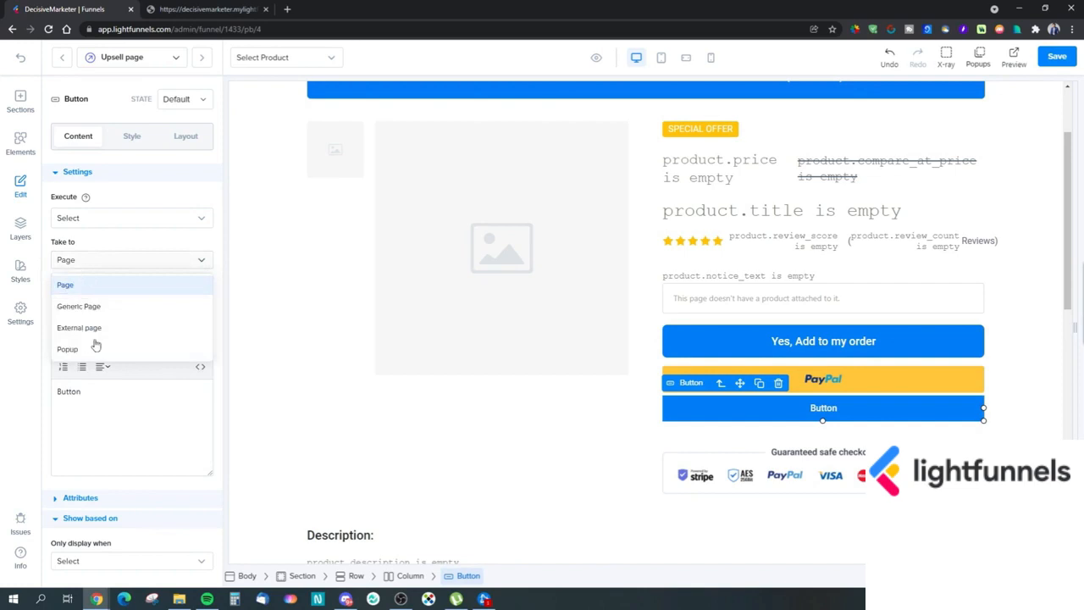
left_click(98, 259)
left_click(77, 303)
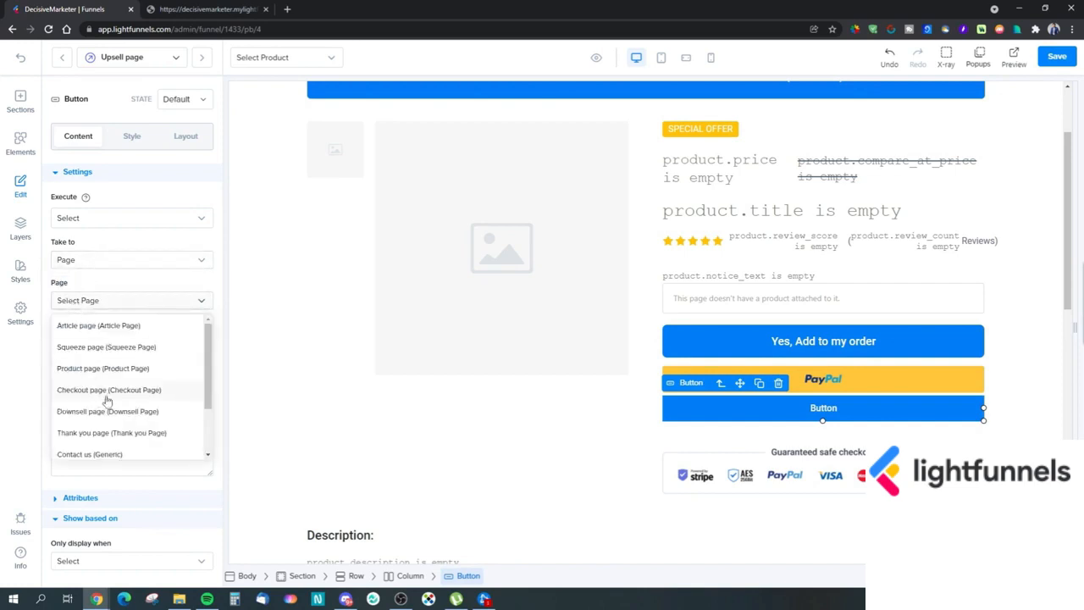
left_click(106, 412)
- Set the new button's text to "No Thanks", save the Upsell page and return to the funnel map
left_click(103, 440)
left_click_drag(101, 390, 50, 391)
type("No Thanks")
left_click(1052, 57)
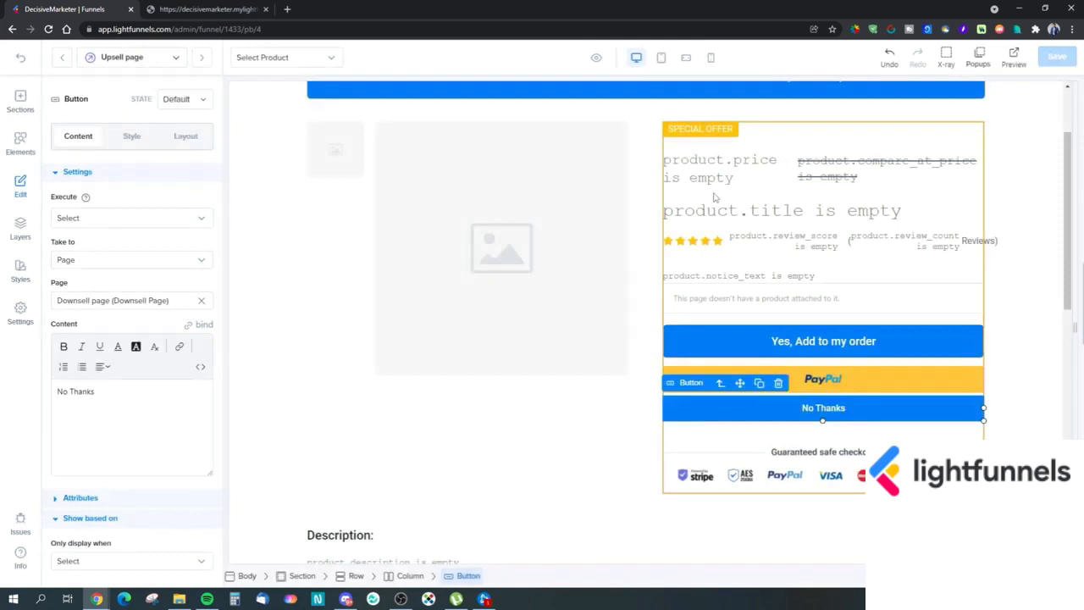
left_click(22, 59)
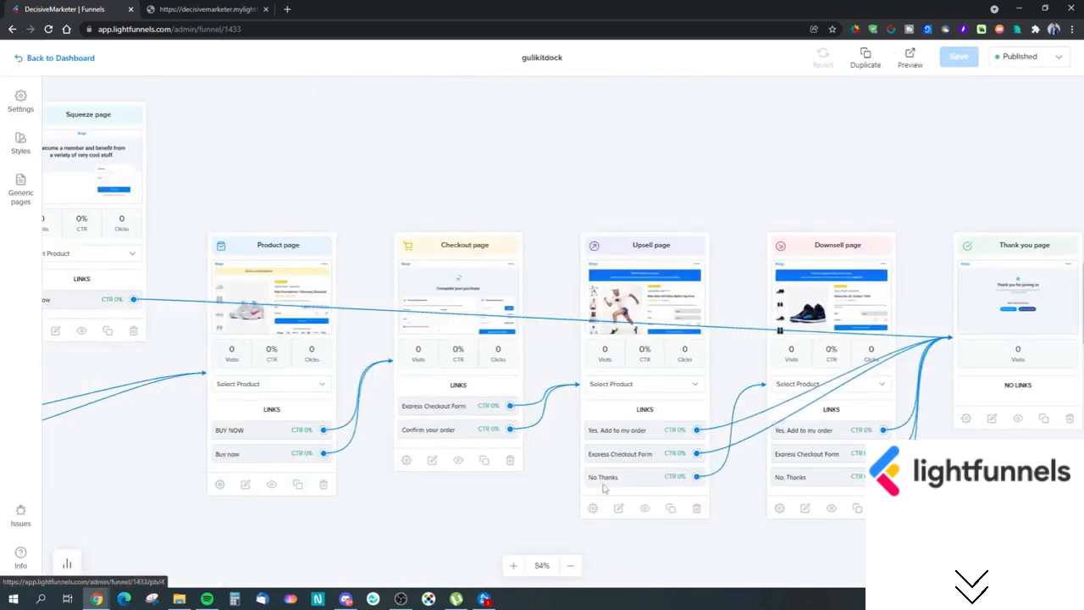
- Rearrange the start of the funnel map so the Squeeze page sits clear above the Article page
mouse_move(592, 476)
left_mouse_down()
mouse_move(619, 477)
mouse_move(596, 480)
left_mouse_up()
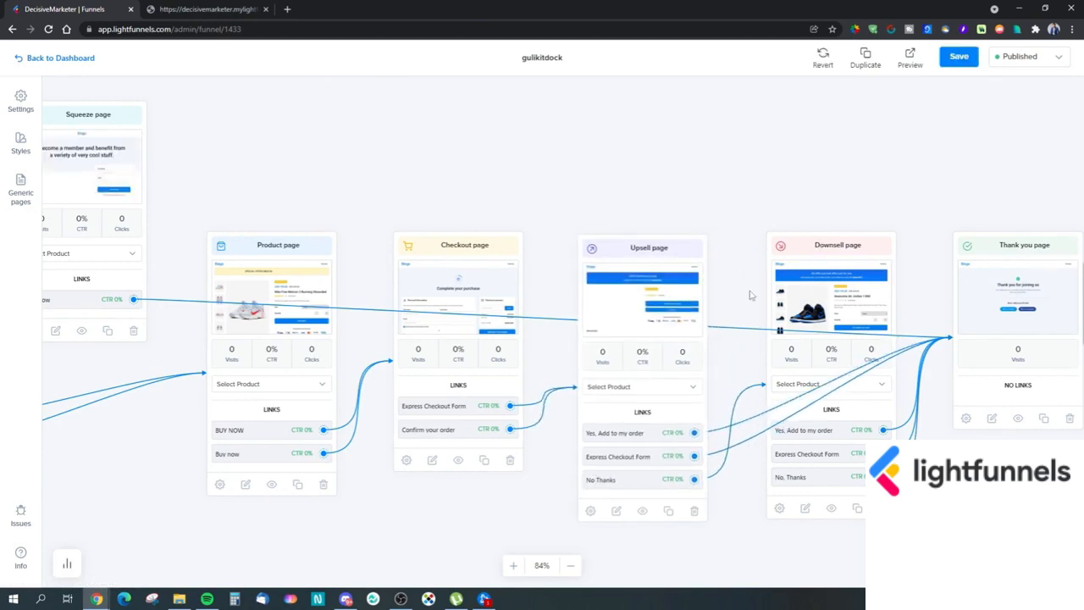
left_click_drag(489, 509, 567, 491)
left_click_drag(476, 498, 782, 496)
left_click_drag(511, 414, 546, 413)
left_click_drag(483, 144, 325, 32)
left_click_drag(500, 233, 523, 354)
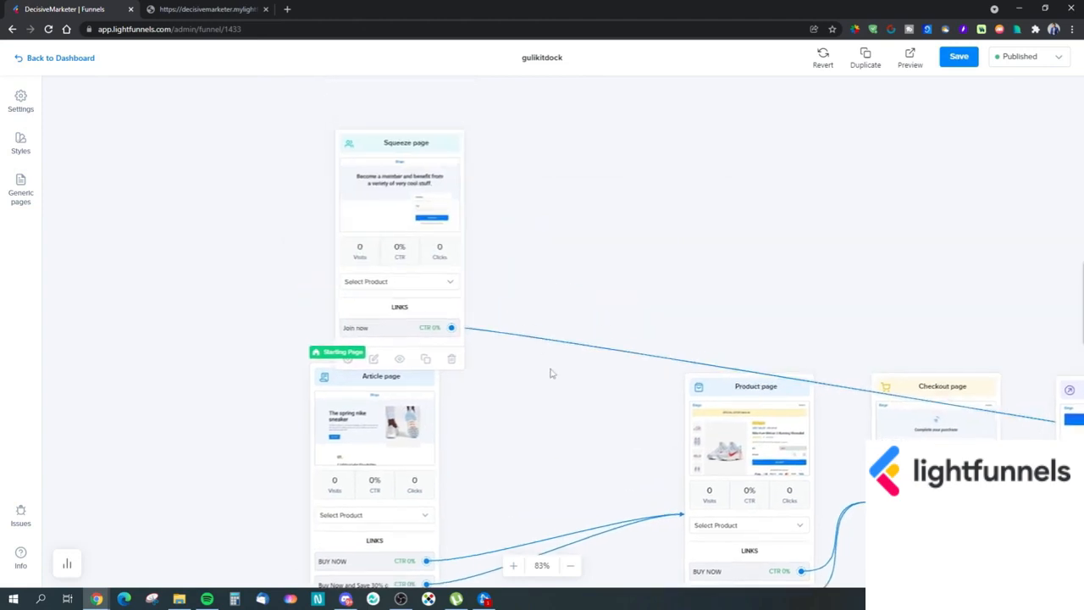
left_click_drag(420, 148, 489, 103)
left_click_drag(629, 254, 448, 193)
left_click_drag(548, 225, 379, 188)
left_click_drag(668, 194, 915, 198)
left_click_drag(462, 315, 486, 347)
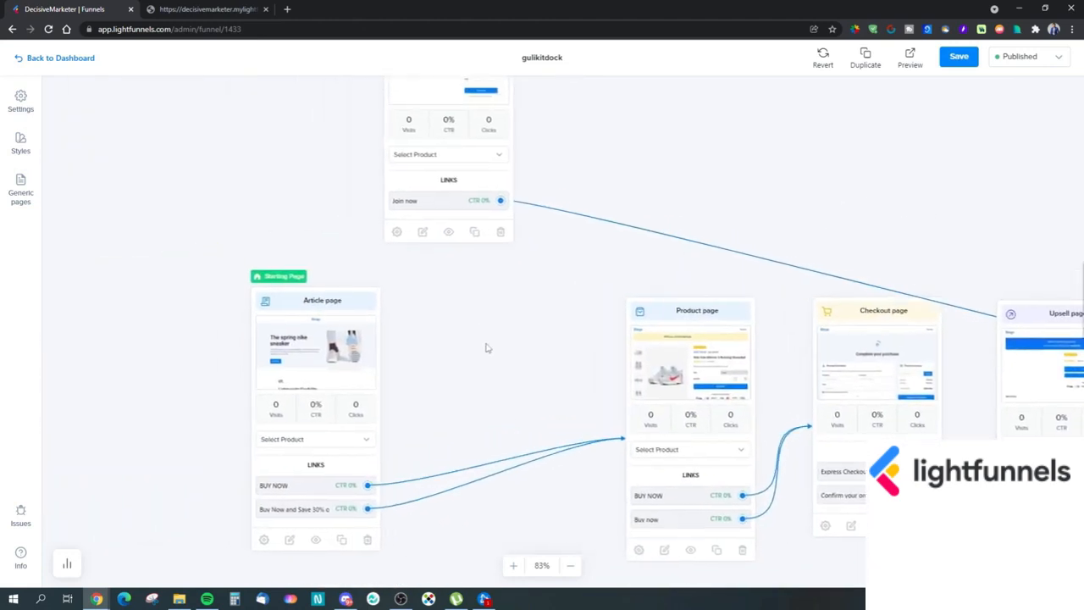
- Link the Squeeze page's Join now to the Product page and move the Product page closer to the two entry pages
left_click_drag(502, 201, 668, 484)
left_click_drag(637, 254, 746, 356)
left_click_drag(575, 115, 442, 121)
left_click_drag(682, 290, 590, 186)
left_click_drag(711, 310, 586, 142)
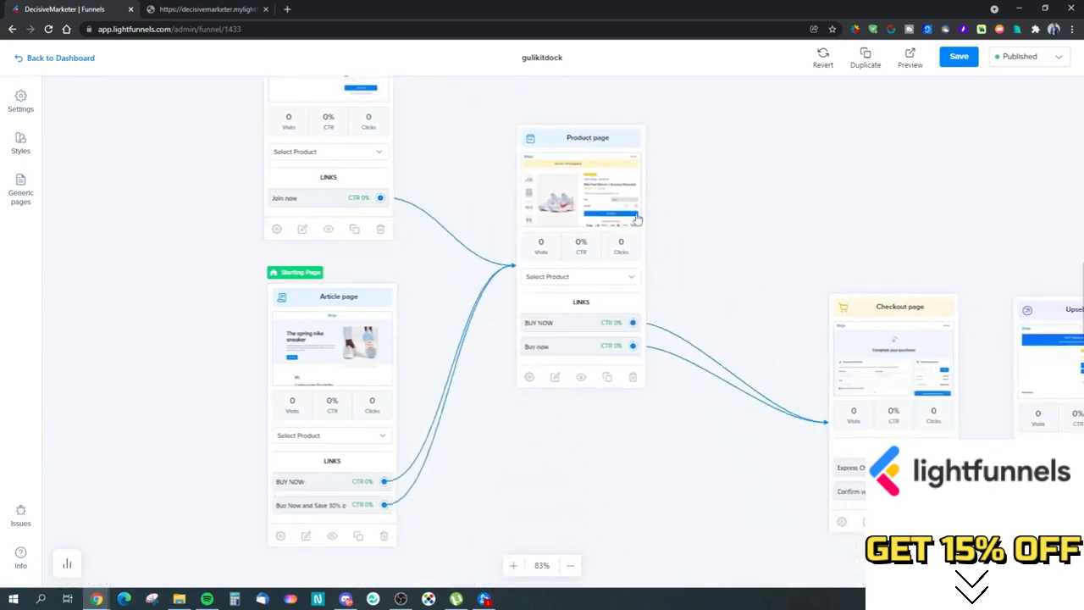
- Line up the Checkout page and the Upsell page one after the other beyond the Product page
left_click_drag(715, 198, 711, 314)
left_click_drag(863, 426, 752, 272)
left_click_drag(869, 258, 716, 260)
left_click_drag(864, 421, 801, 157)
left_click_drag(709, 193, 686, 226)
left_click_drag(795, 195, 791, 269)
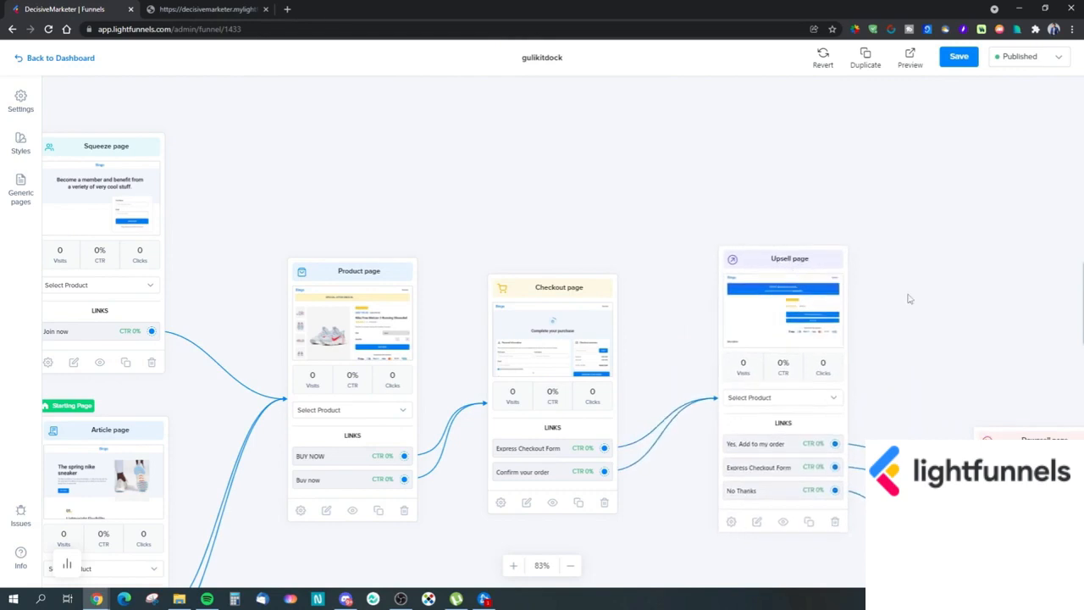
- Place the Downsell page below the Upsell page's path and the Thank you page higher up at the end of the funnel
left_click_drag(971, 303, 863, 155)
left_click_drag(906, 330, 894, 489)
left_click_drag(894, 387, 729, 262)
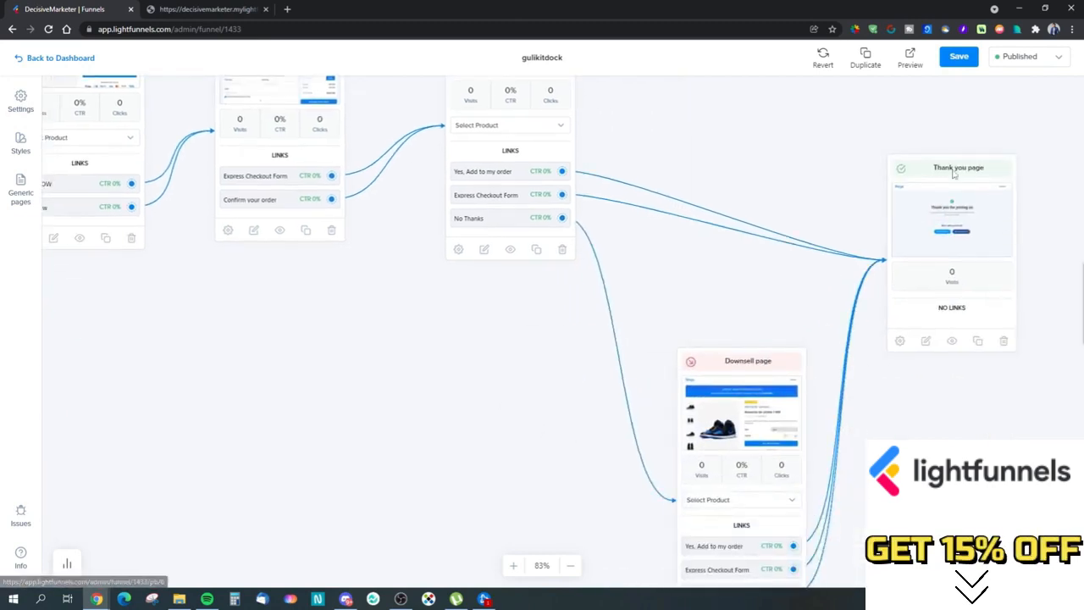
left_click_drag(952, 172, 1010, 98)
left_click_drag(897, 368, 877, 445)
left_click_drag(976, 176, 958, 102)
left_click_drag(915, 391, 926, 398)
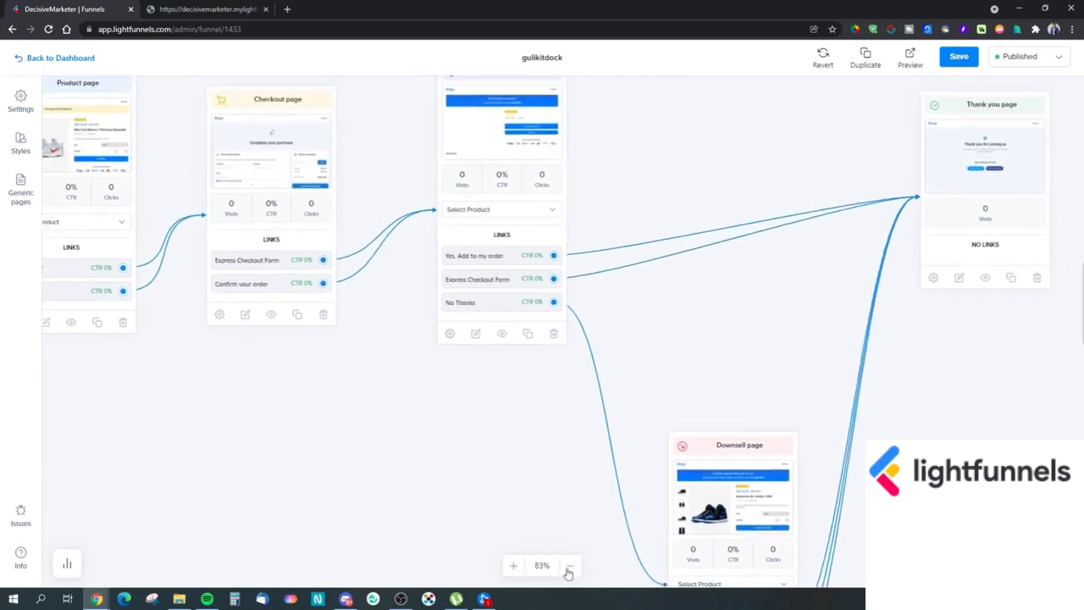
- Examine the whole rearranged funnel, following the links from the Squeeze and Article pages through to the Thank you page
left_click(569, 572)
left_click(569, 572)
left_click_drag(486, 476, 697, 550)
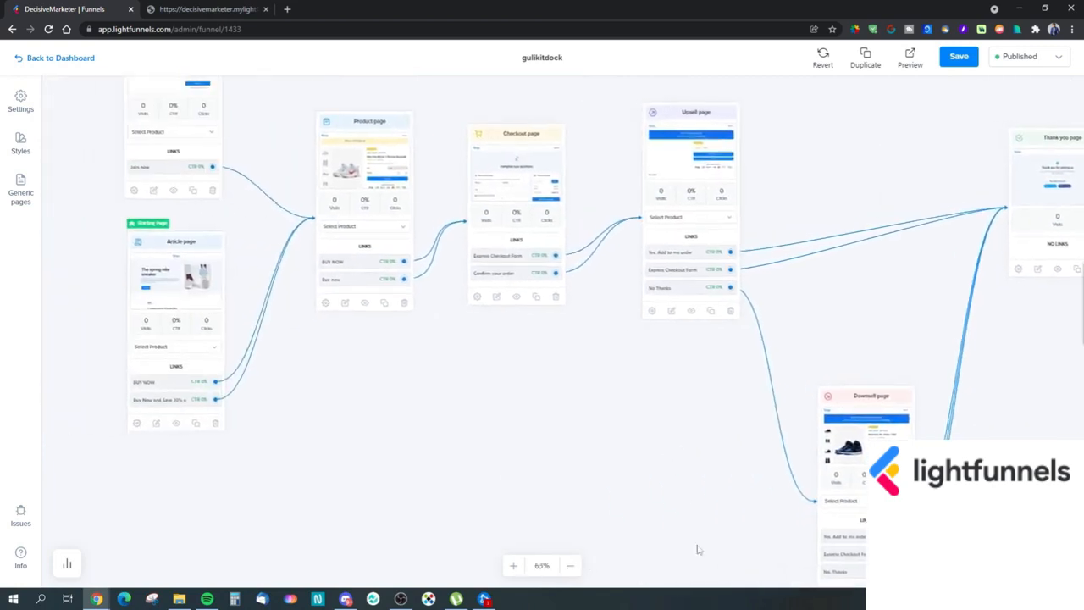
left_click(569, 566)
left_click_drag(474, 363, 503, 407)
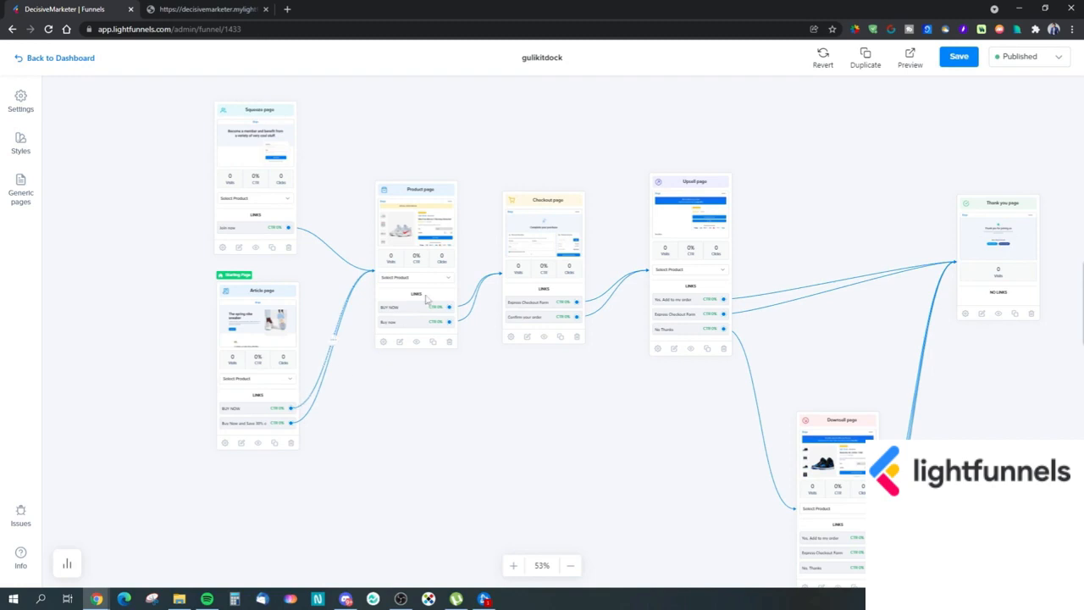
left_click_drag(507, 425, 436, 429)
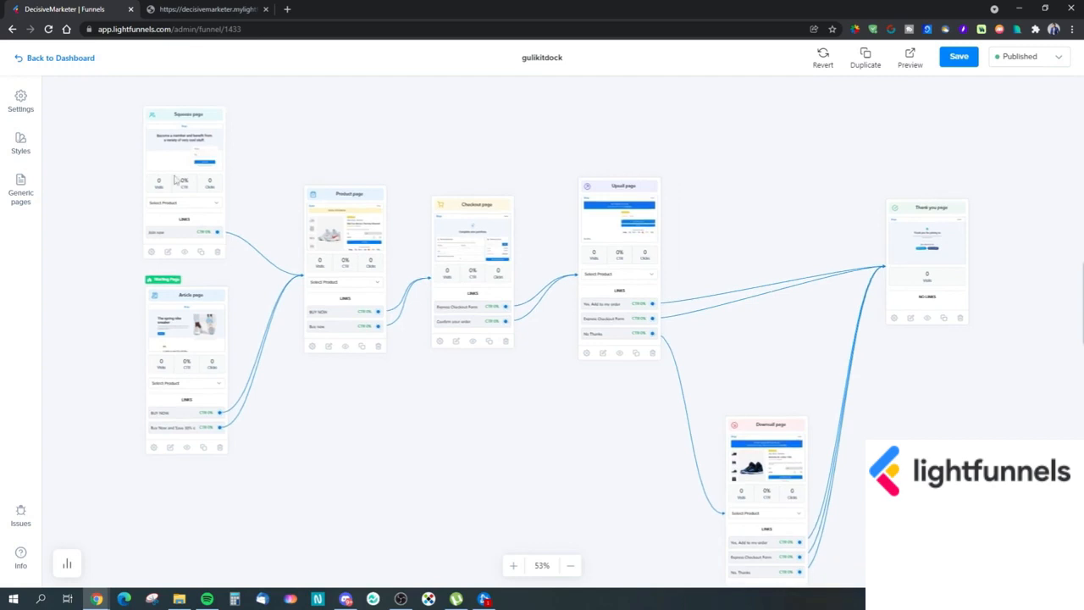
left_click_drag(396, 471, 289, 384)
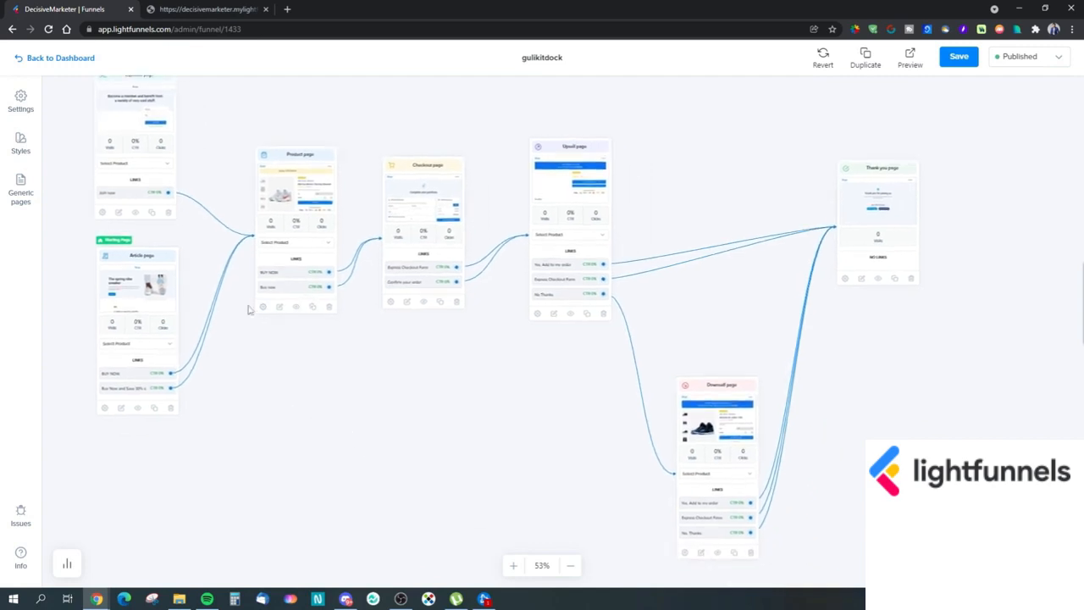
left_click_drag(591, 402, 635, 384)
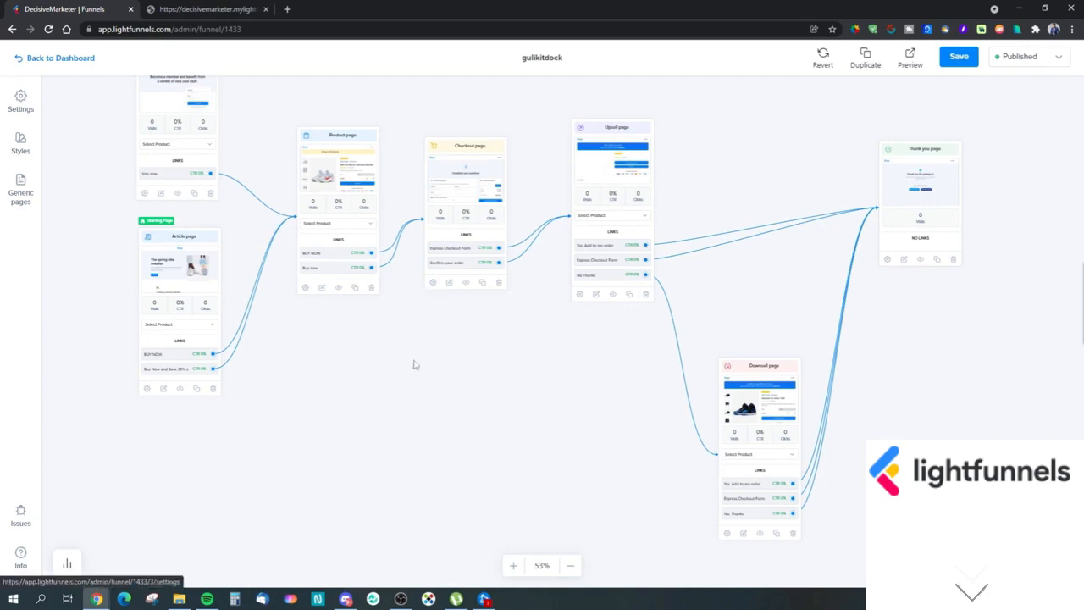
left_click_drag(429, 390, 421, 378)
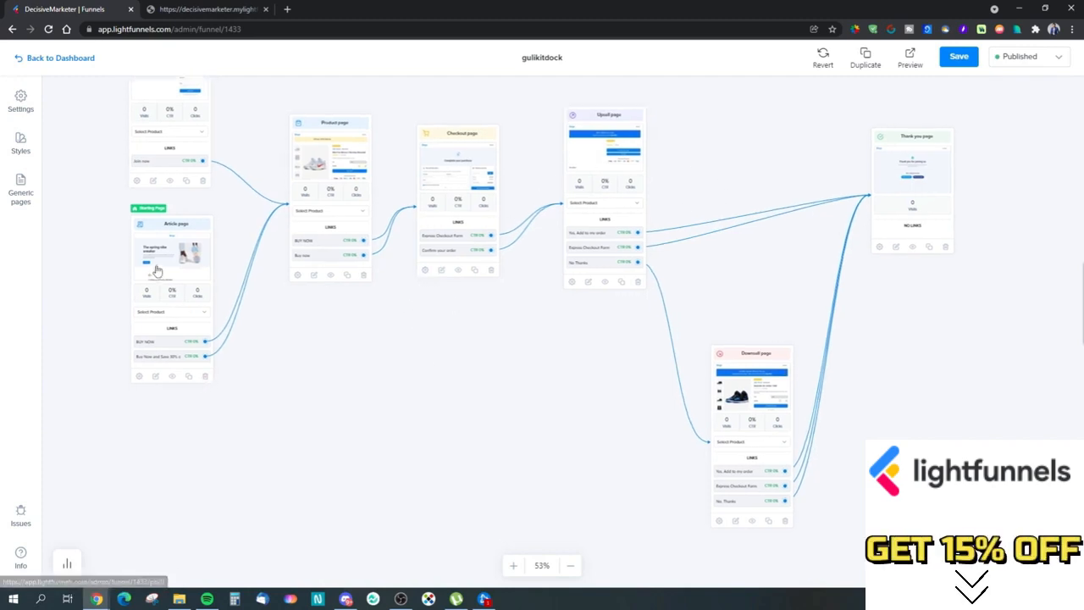
right_click(481, 355)
left_click(427, 366)
scroll(391, 345, "up", 1)
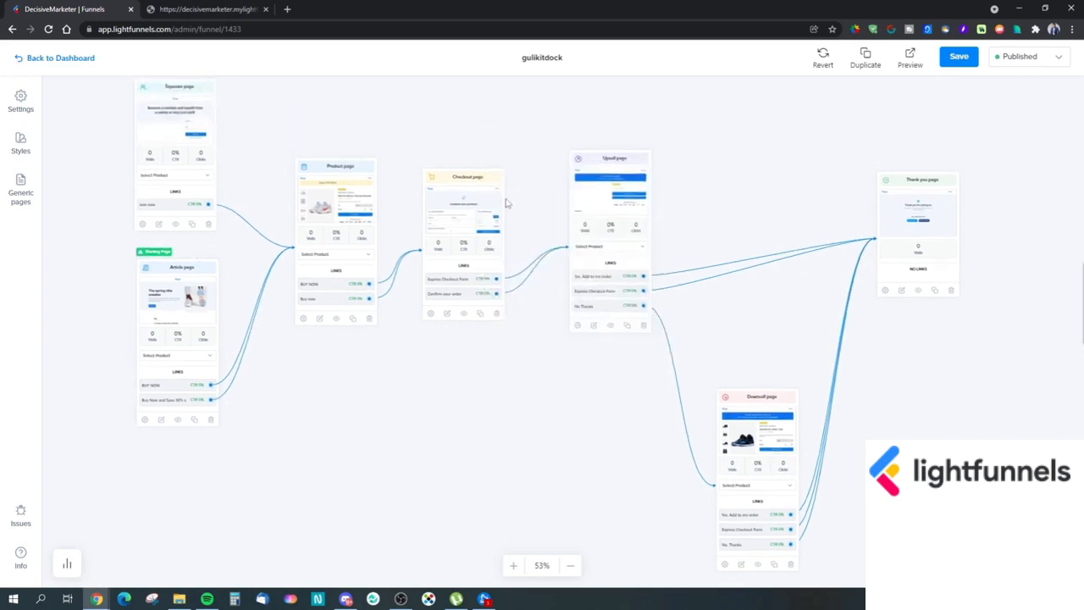
- Look through the funnel's general settings, its styles and its list of generic pages
left_click(20, 101)
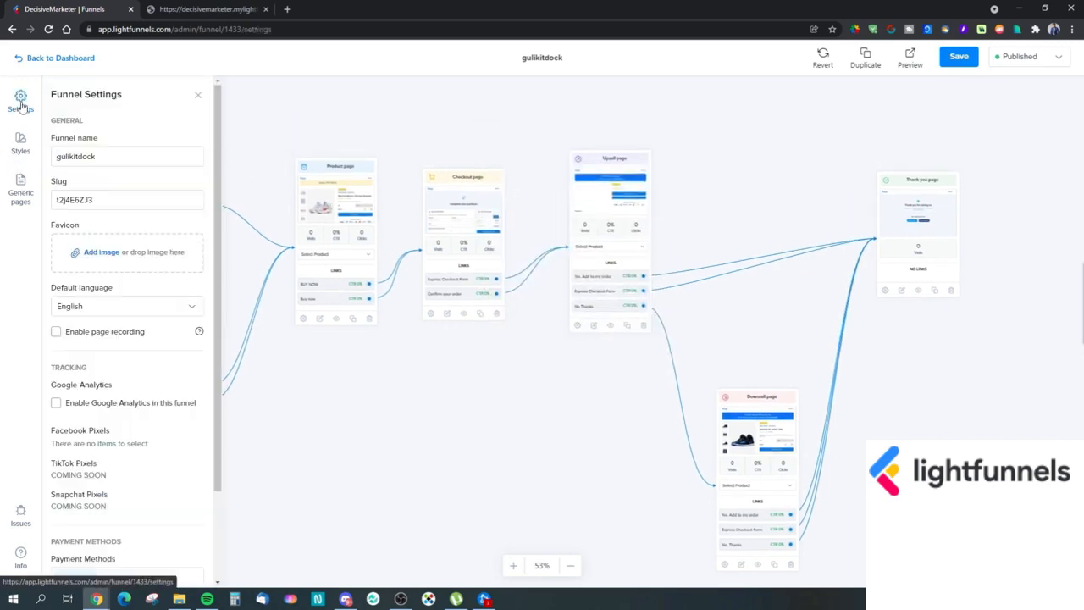
left_click(16, 144)
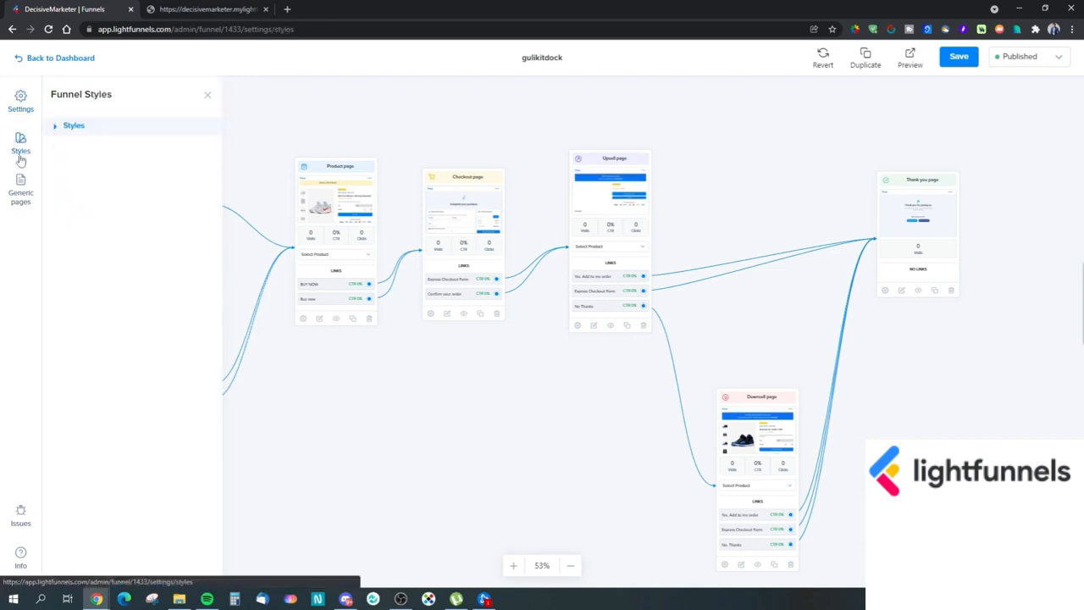
left_click(21, 186)
left_click(20, 144)
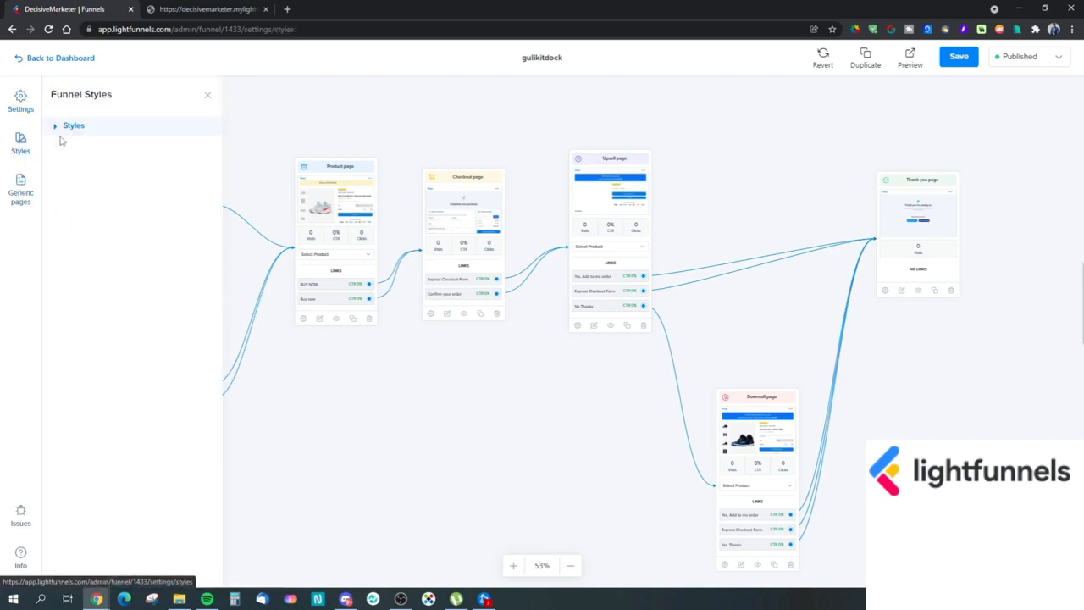
left_click(58, 130)
left_click(58, 130)
left_click(22, 186)
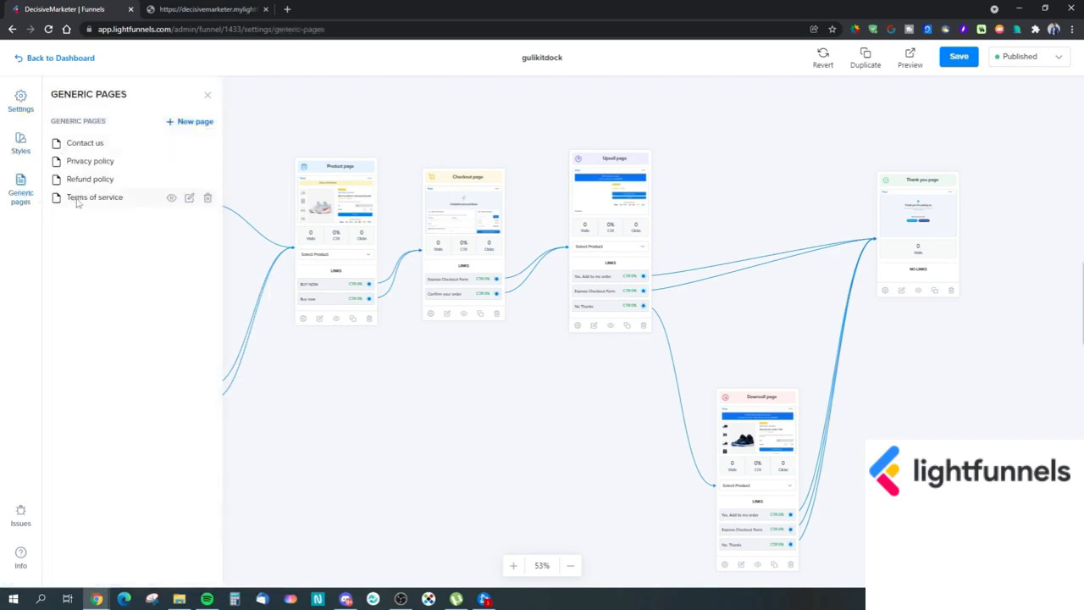
- Check the name, slug and template options for a new generic page, discard the form and close the generic pages list
left_click(176, 123)
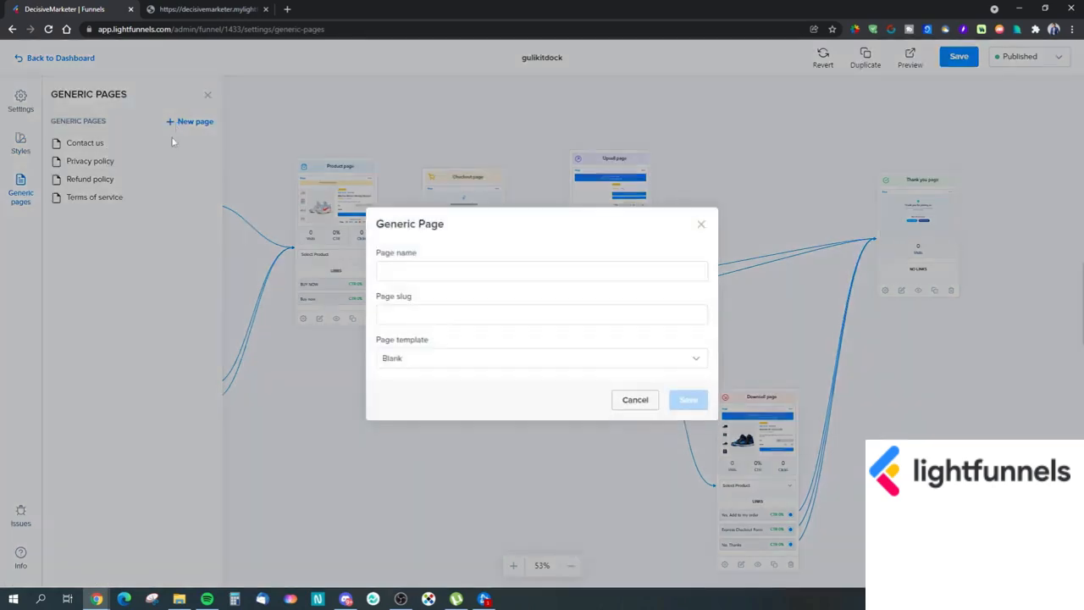
left_click(429, 356)
left_click(508, 411)
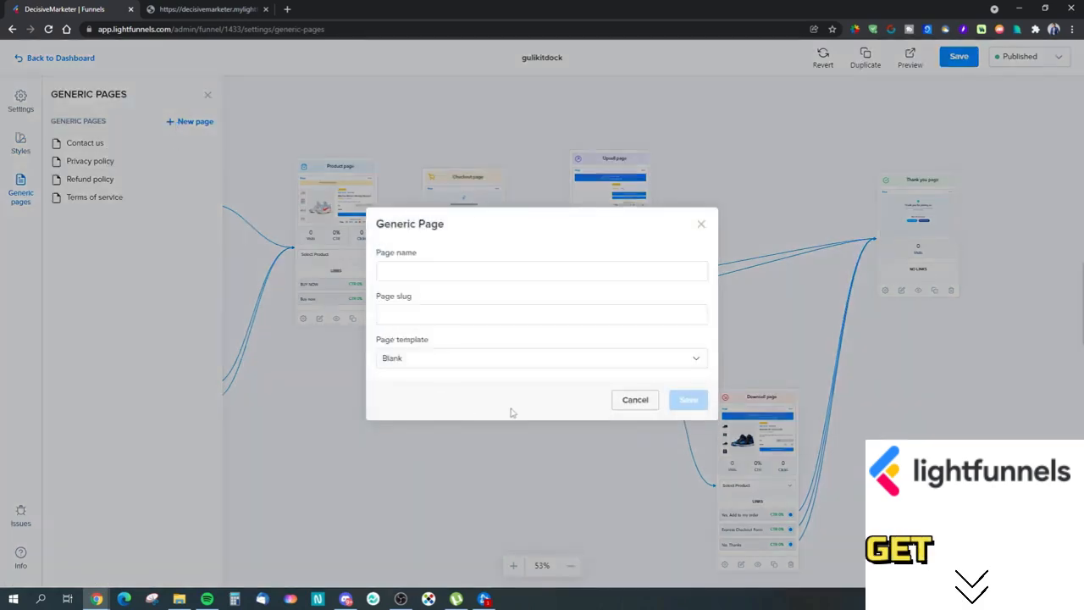
left_click(631, 401)
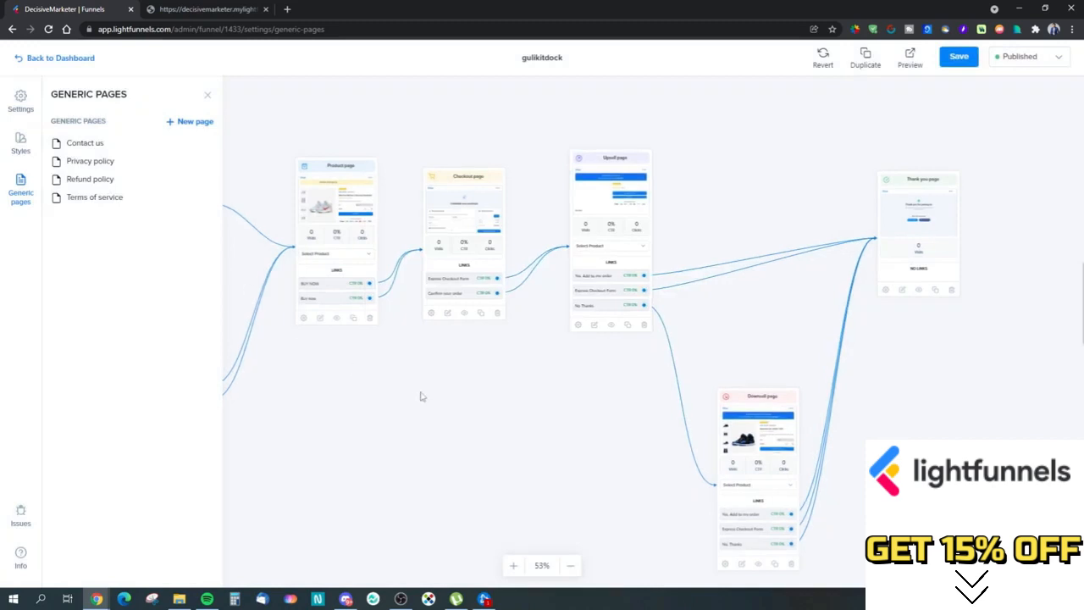
left_click_drag(421, 394, 496, 380)
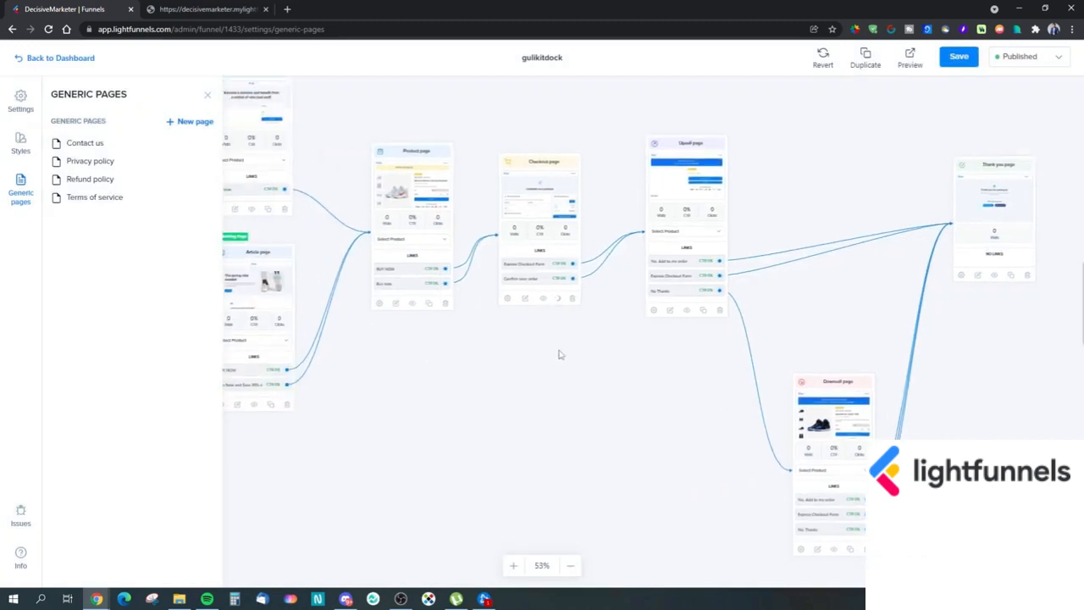
left_click(208, 95)
- Move the duplicated Checkout page below the original and delete that duplicate
left_click_drag(521, 192, 525, 363)
left_click(573, 494)
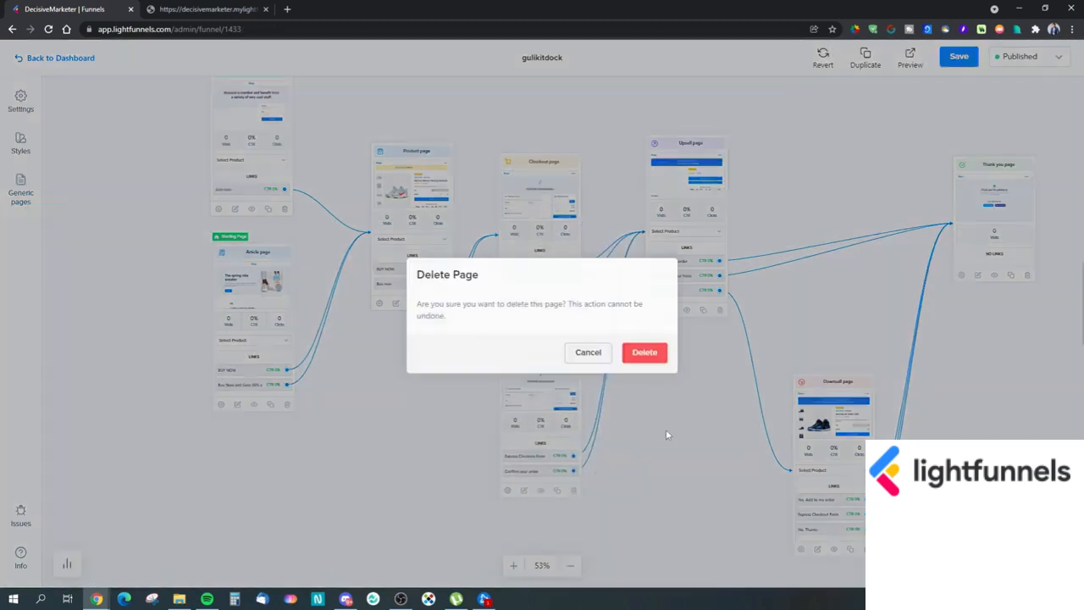
left_click(645, 354)
- Add a second Upsell page beyond the first one and move the Thank you page farther out to make room for it
left_click_drag(623, 398, 584, 369)
left_click(1055, 563)
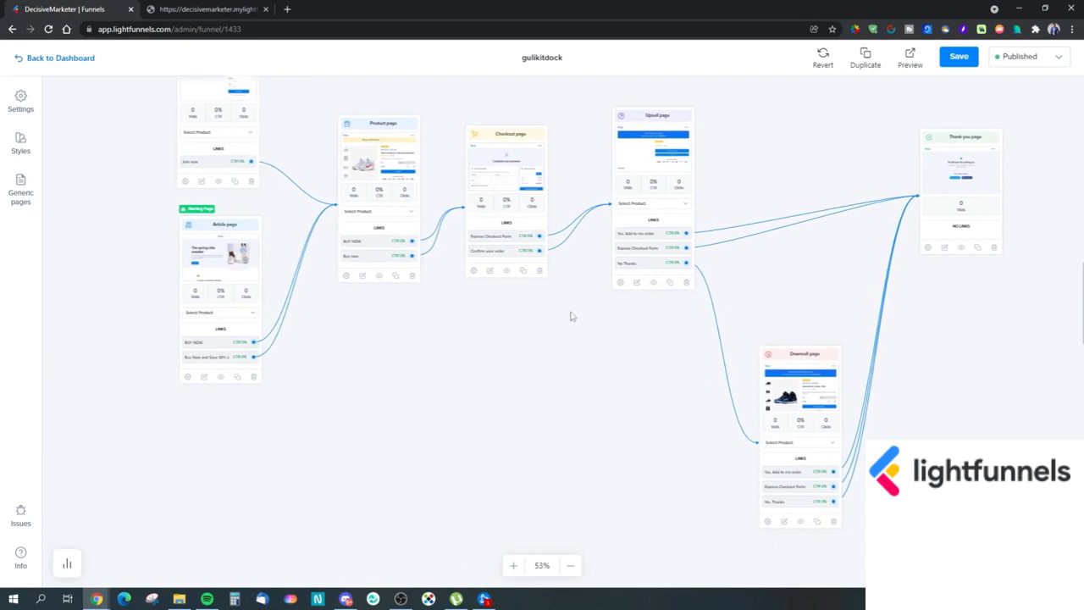
left_click_drag(550, 275, 835, 108)
mouse_move(782, 137)
left_mouse_down()
mouse_move(773, 103)
mouse_move(765, 110)
mouse_move(892, 242)
mouse_move(763, 131)
mouse_move(772, 122)
left_mouse_up()
left_click_drag(910, 174, 1013, 188)
left_click_drag(925, 355, 820, 345)
left_click_drag(926, 176, 1025, 179)
left_click_drag(674, 119, 708, 123)
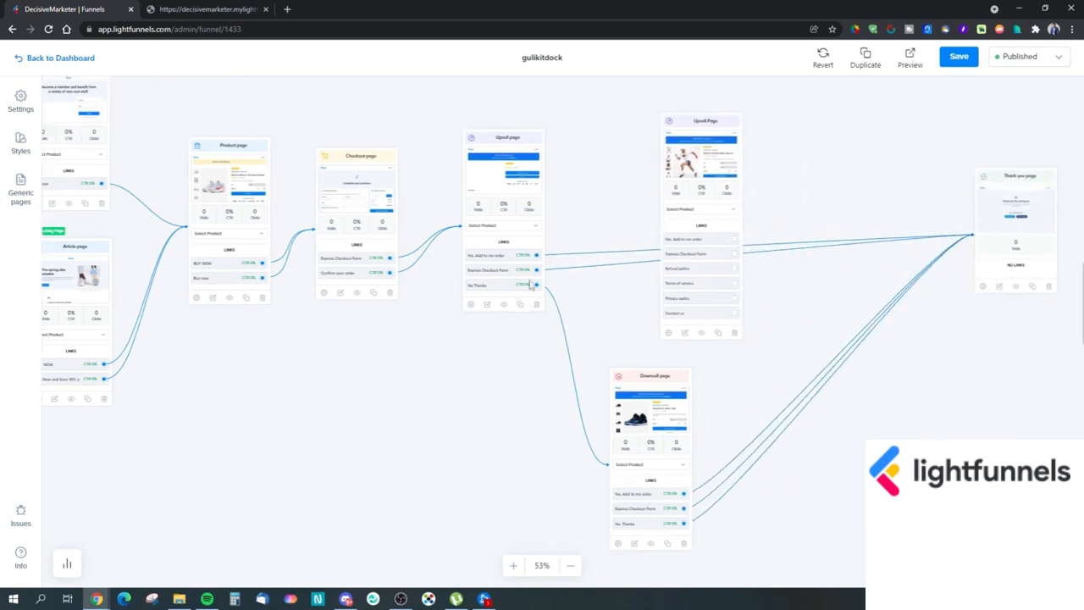
- Link the first Upsell page's Yes, Add to my order to the second Upsell page and move that page closer to the Thank you page
left_click_drag(537, 256, 677, 157)
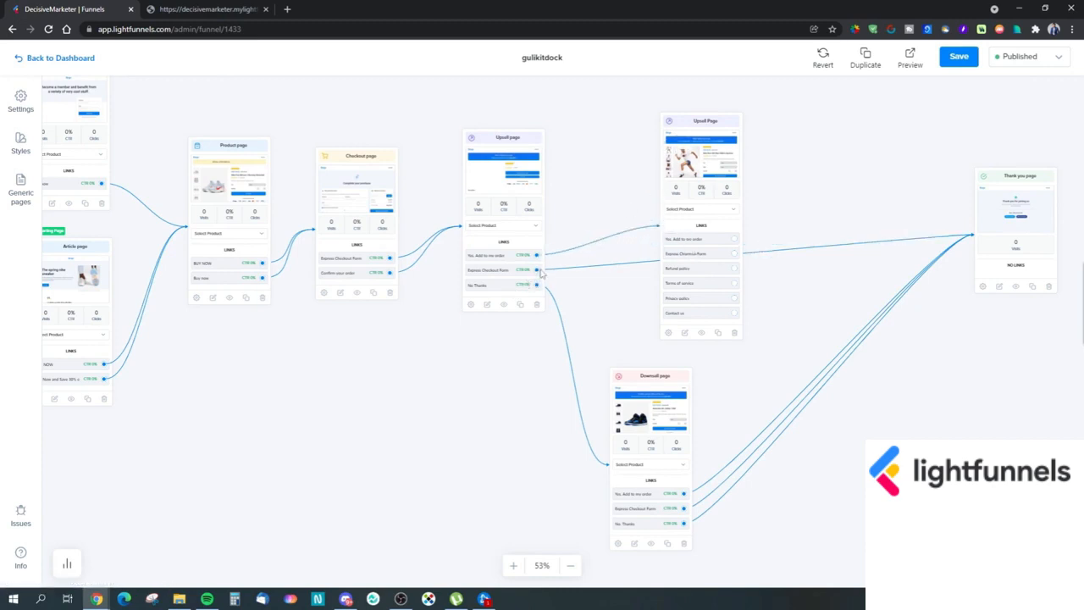
mouse_move(537, 271)
left_mouse_down()
mouse_move(852, 251)
mouse_move(507, 275)
mouse_move(527, 273)
left_mouse_up()
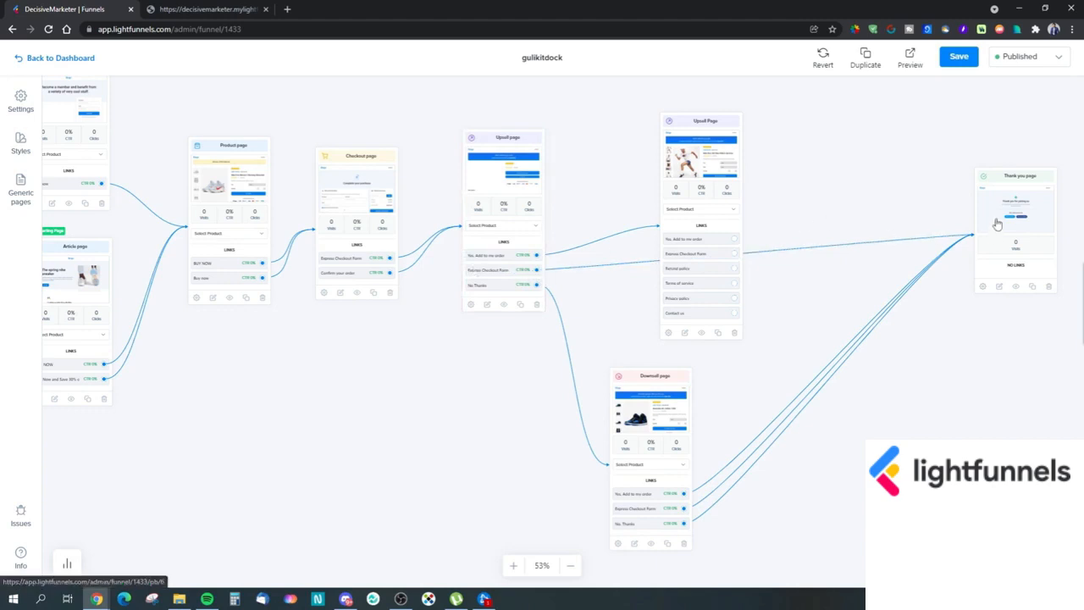
left_click_drag(712, 125, 722, 177)
left_click_drag(789, 347, 767, 301)
left_click_drag(689, 133, 834, 136)
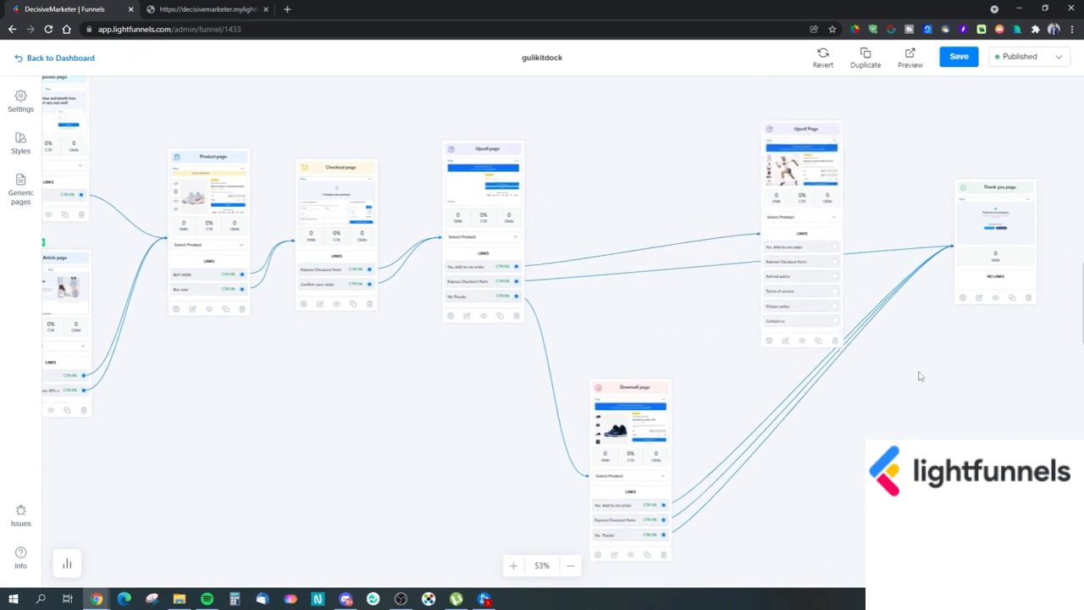
- Add a second Downsell page, place it below the second Upsell page and move the Thank you page farther out
left_click_drag(920, 376, 846, 360)
left_click(1057, 563)
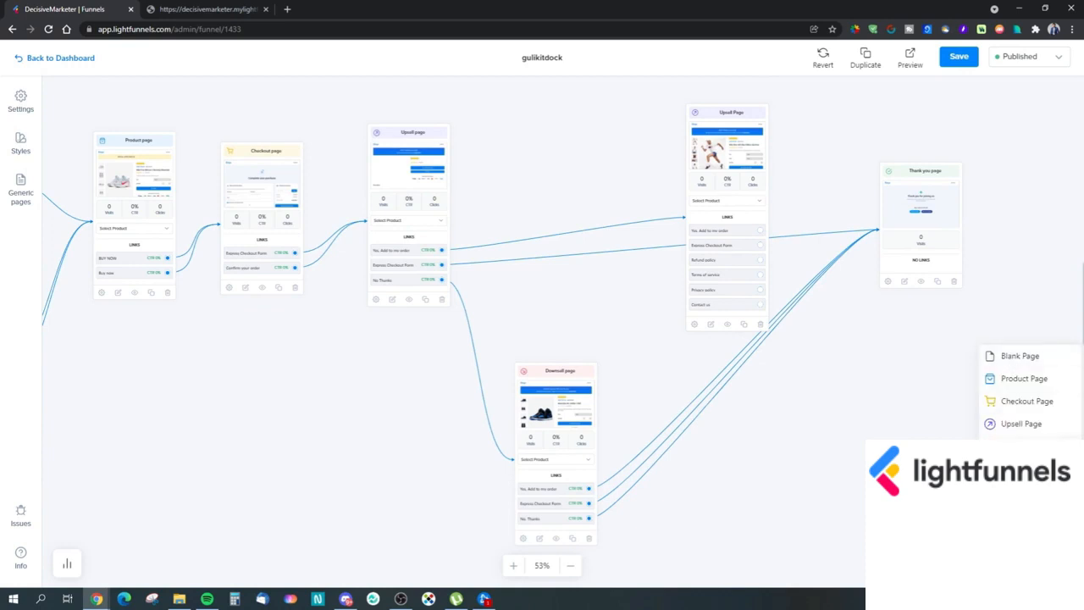
left_click(781, 407)
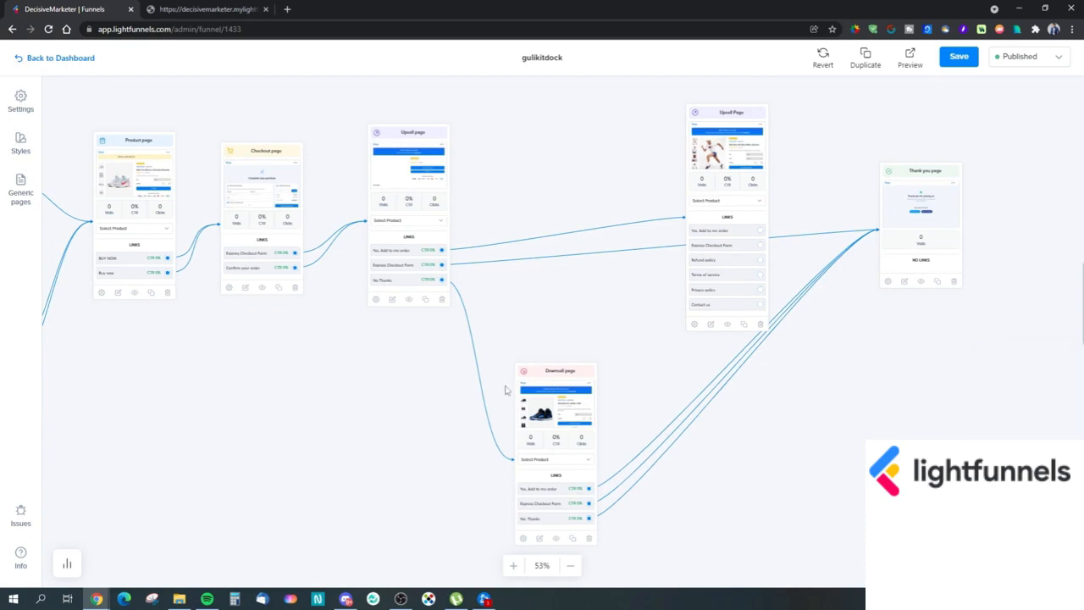
left_click_drag(294, 389, 466, 358)
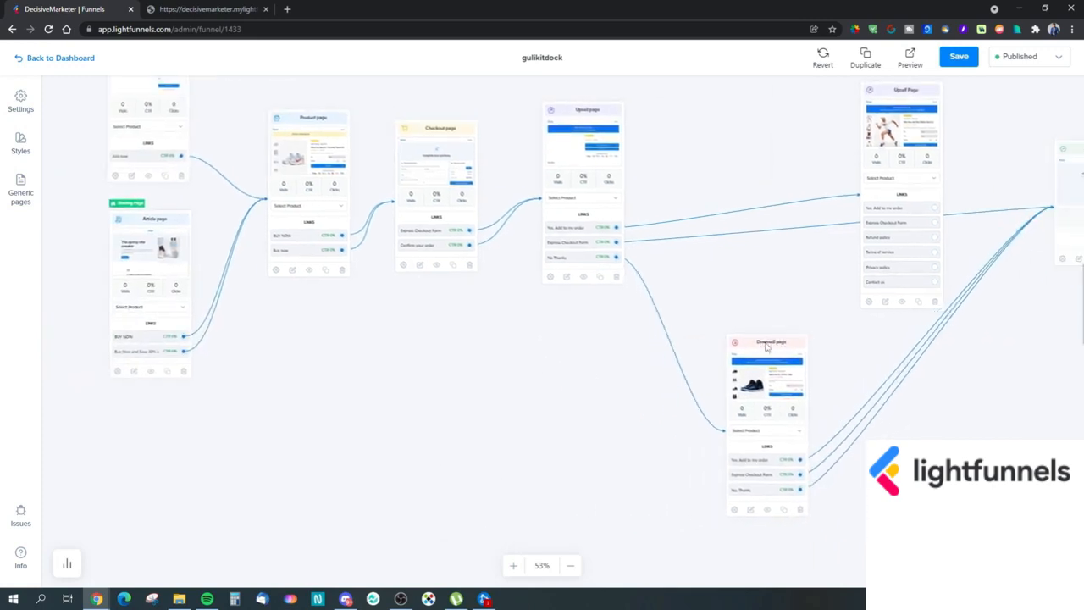
left_click_drag(508, 364, 477, 378)
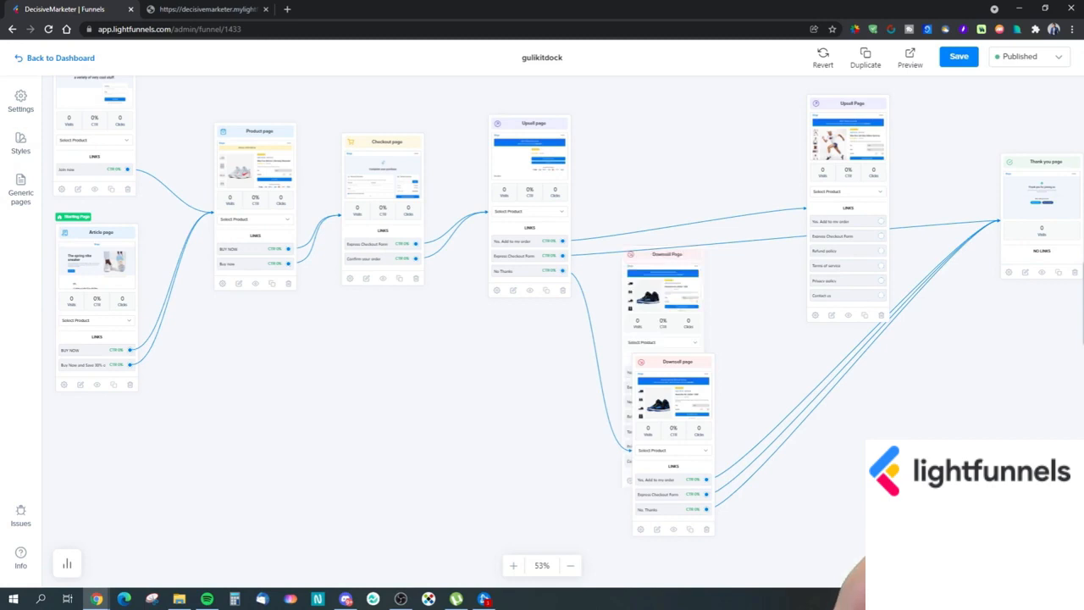
left_click_drag(686, 367, 995, 368)
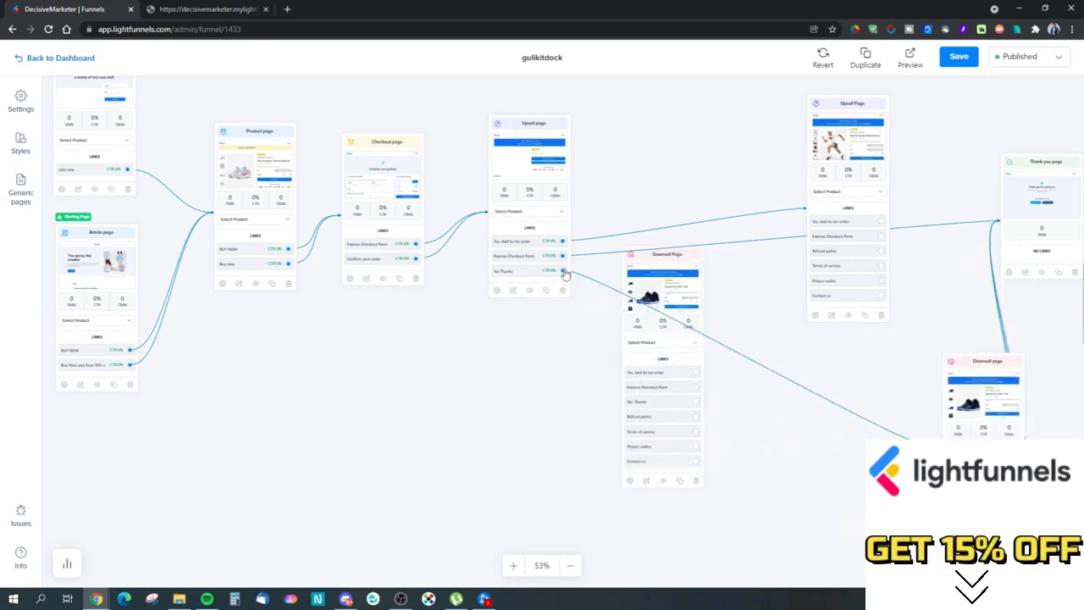
left_click_drag(985, 362, 666, 365)
left_click_drag(669, 258, 822, 327)
left_click_drag(833, 152, 1041, 112)
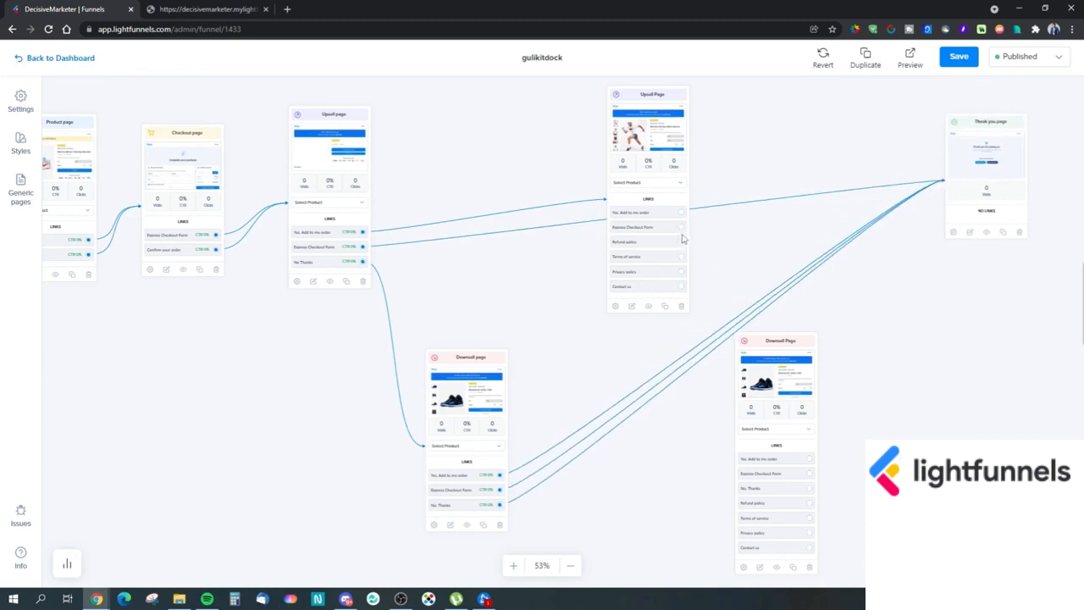
- Link the second Upsell page's Refund policy to the second Downsell page, and its Yes, Add to my order and Express Checkout Form to the Thank you page
left_click_drag(681, 243, 778, 384)
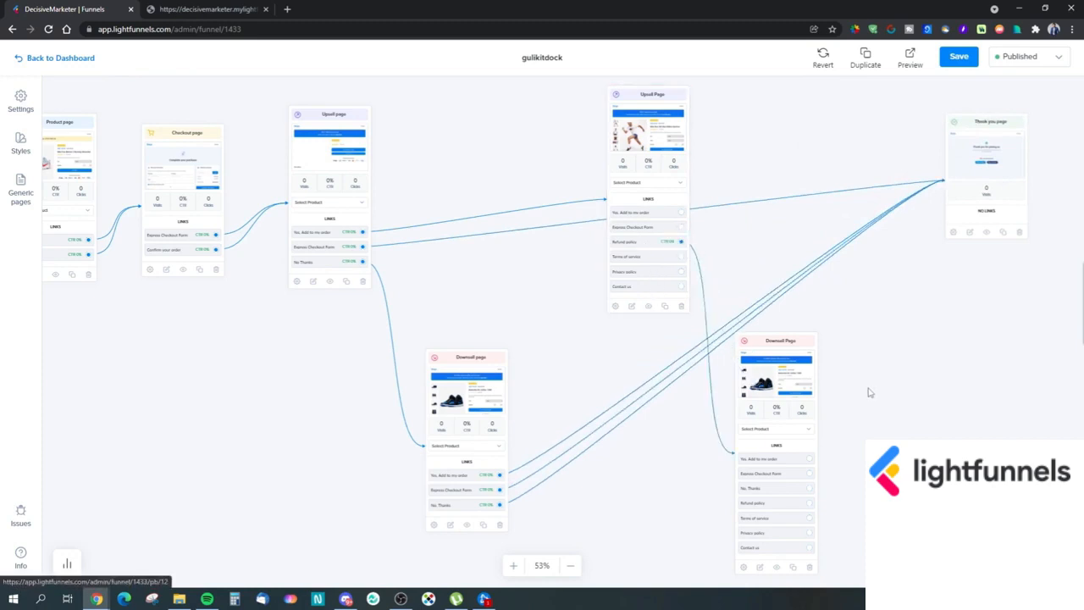
left_click_drag(870, 389, 868, 368)
left_click_drag(773, 327, 800, 327)
left_click_drag(680, 193, 955, 131)
left_click_drag(679, 205, 948, 161)
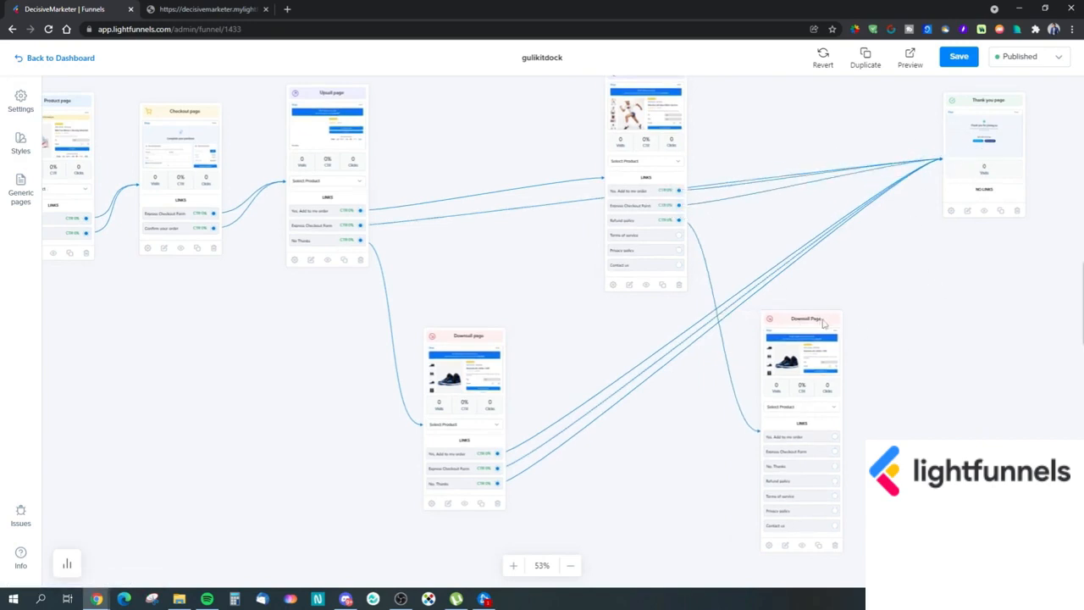
- Shift the second Downsell page farther out and link its Yes, Add to my order and Express Checkout Form to the Thank you page
left_click_drag(817, 324, 844, 321)
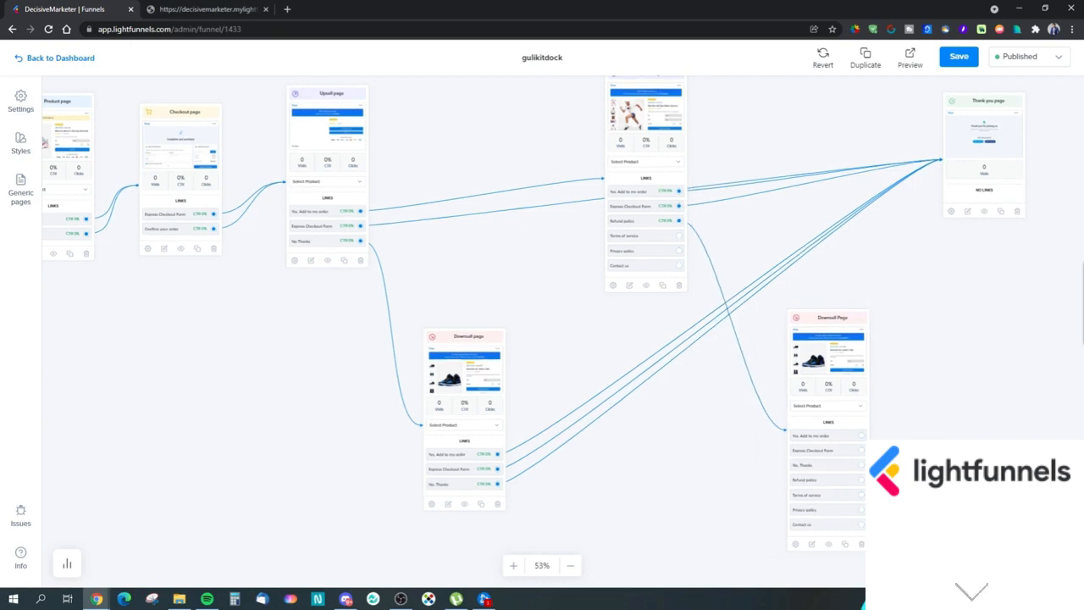
left_click_drag(862, 435, 971, 191)
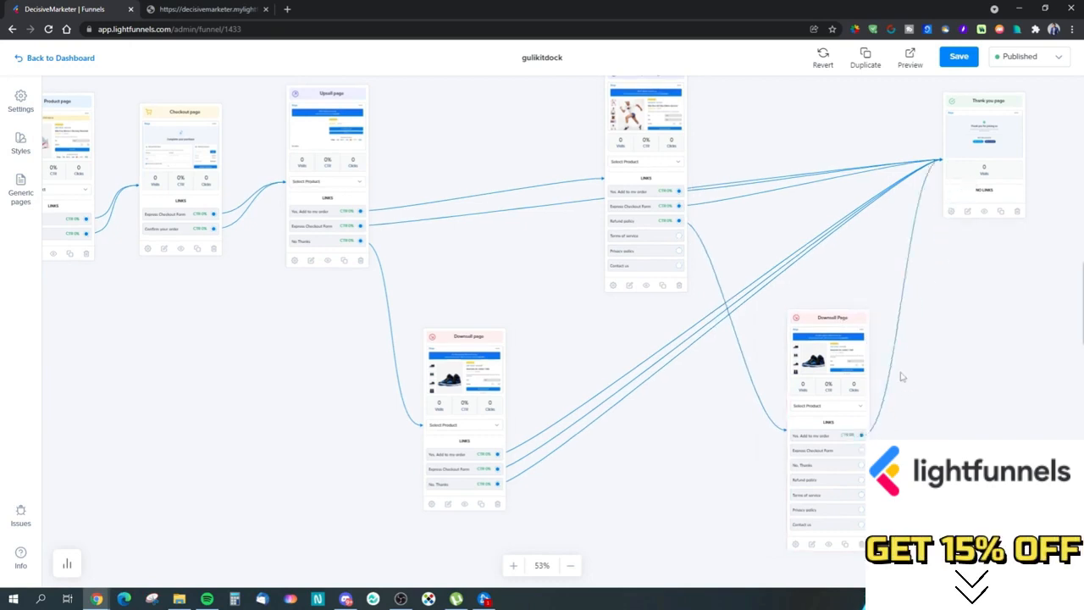
left_click_drag(862, 450, 973, 193)
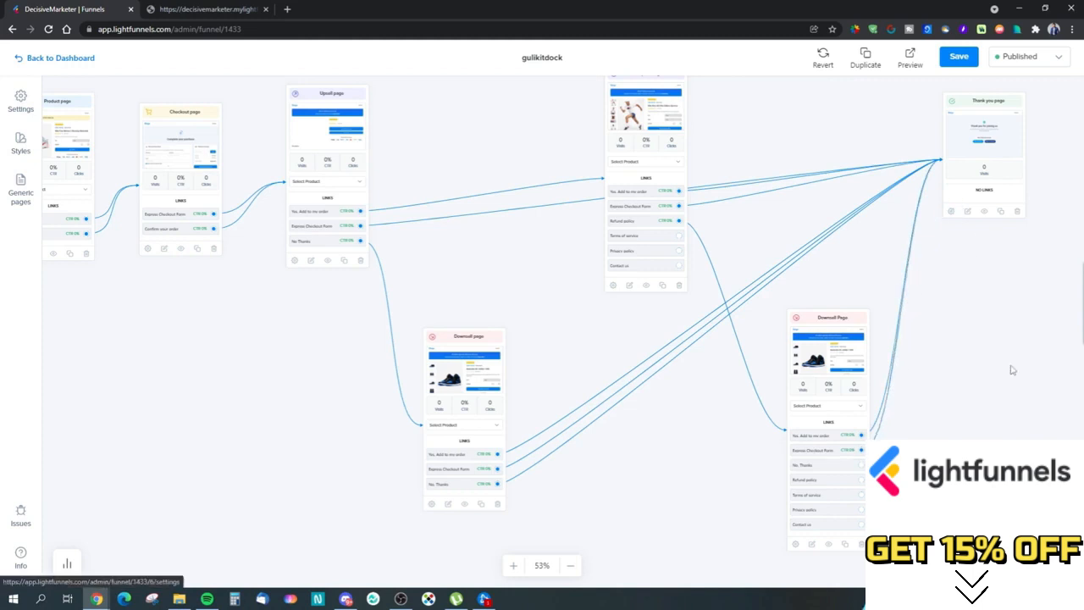
- Review the whole extended funnel from the entry pages to the Thank you page, and check the generic pages list
left_click_drag(608, 488, 652, 450)
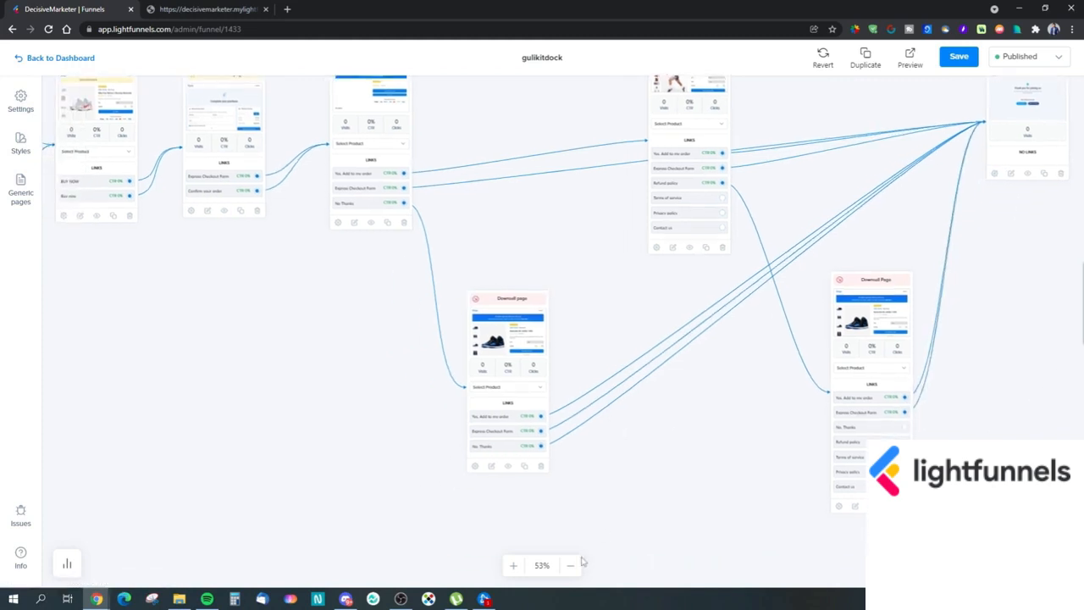
left_click(572, 566)
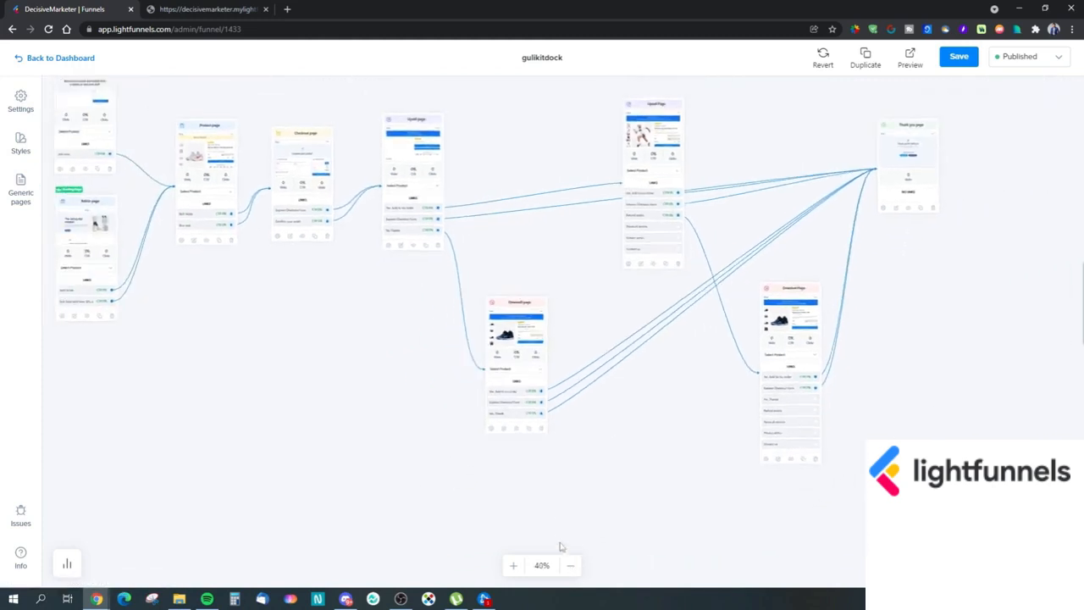
left_click_drag(380, 421, 441, 499)
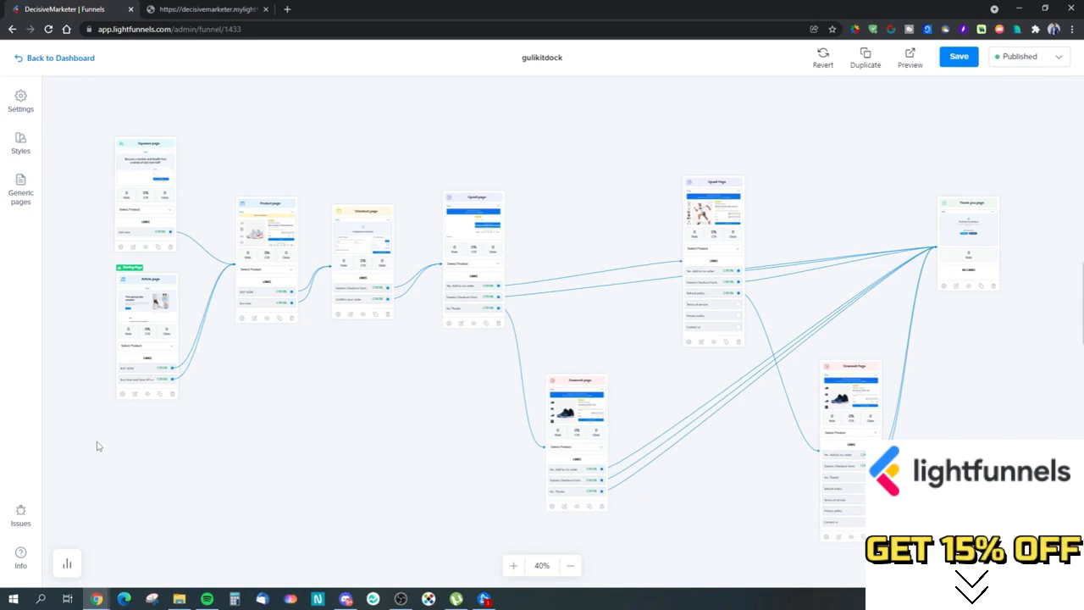
mouse_move(732, 487)
left_mouse_down()
mouse_move(736, 475)
mouse_move(718, 471)
left_mouse_up()
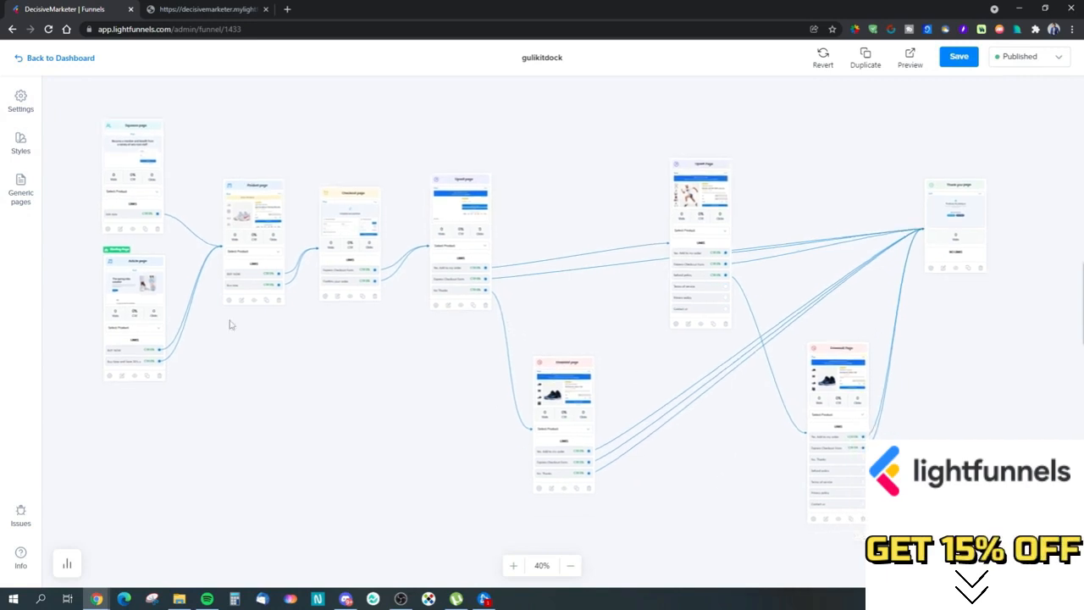
left_click(20, 188)
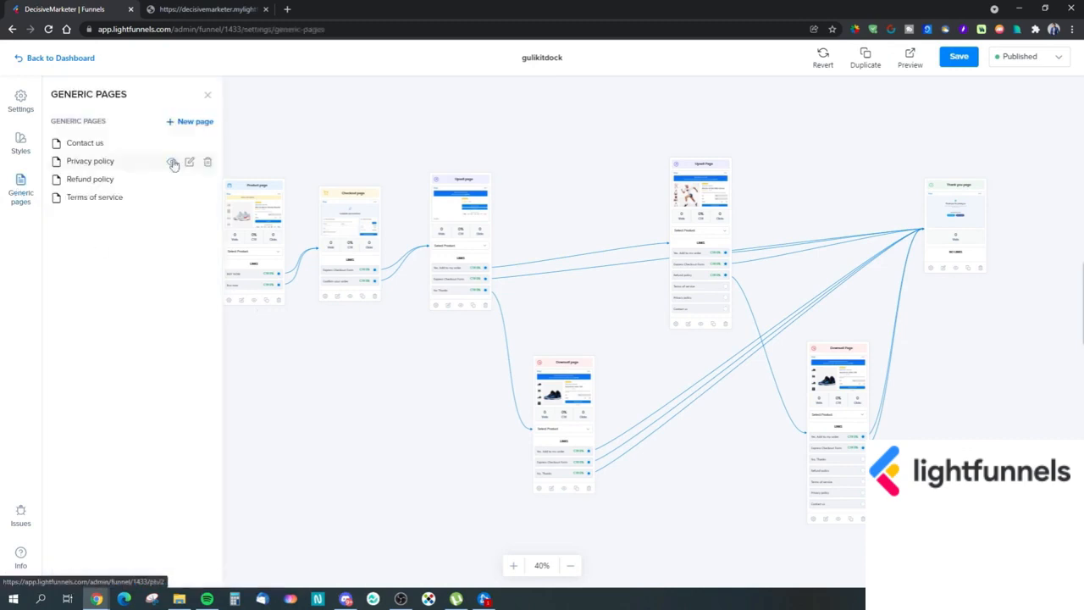
left_click(208, 94)
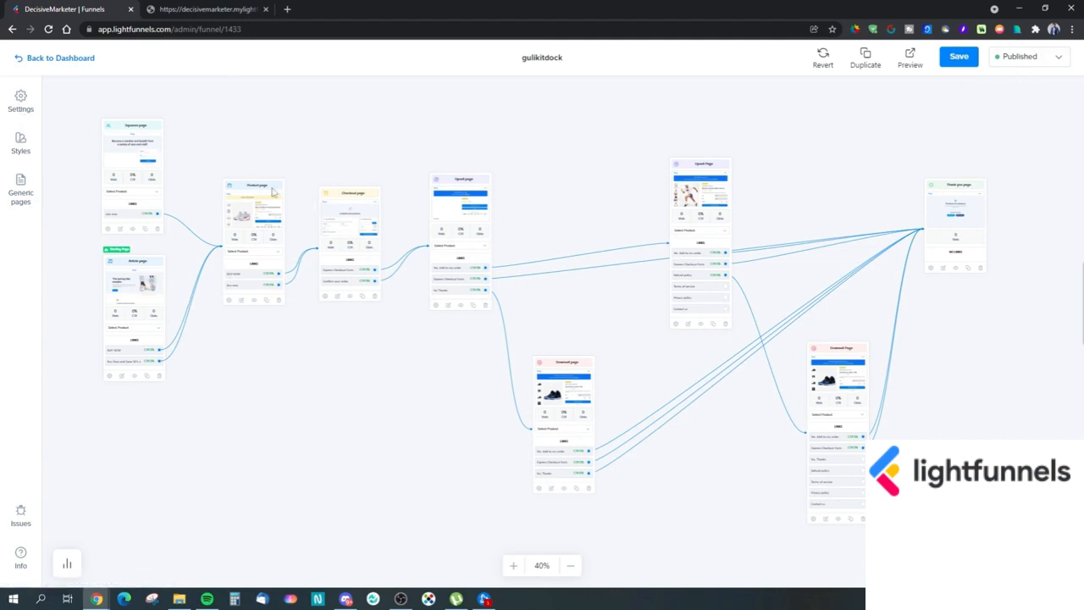
- Stay in the funnel editor and save the changes to the gulikitdock funnel
left_click(52, 59)
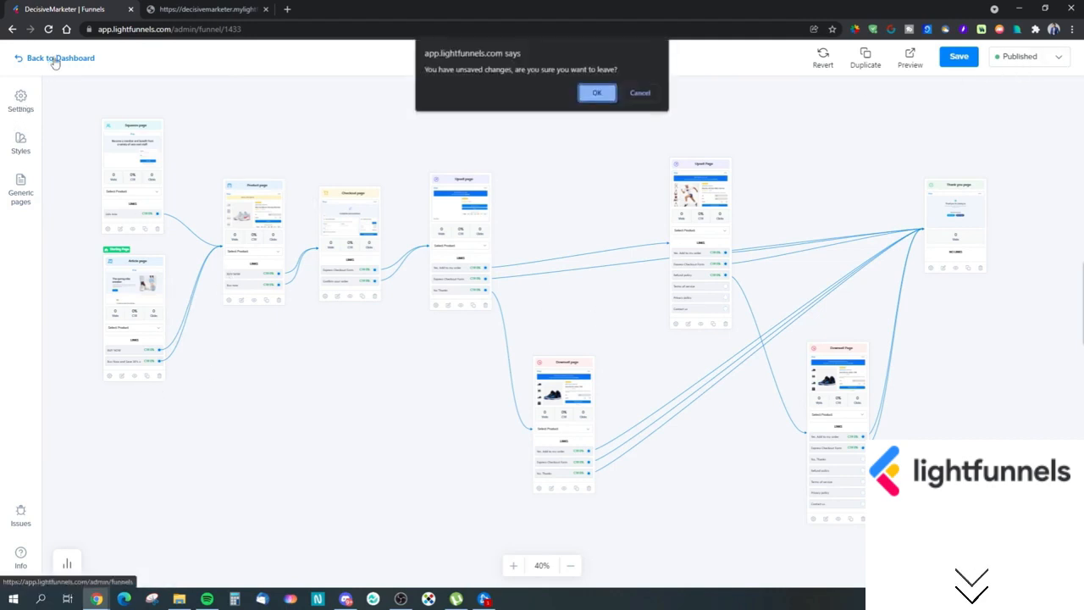
left_click(641, 92)
left_click(958, 56)
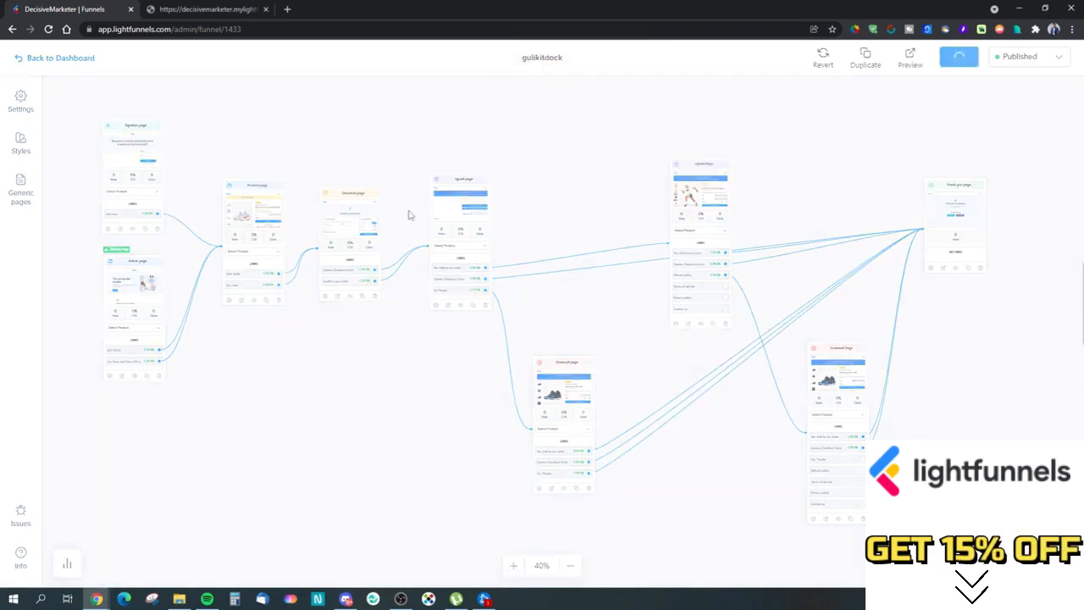
- Leave the funnel editor for the dashboard and open the account's orders overview
left_click(51, 59)
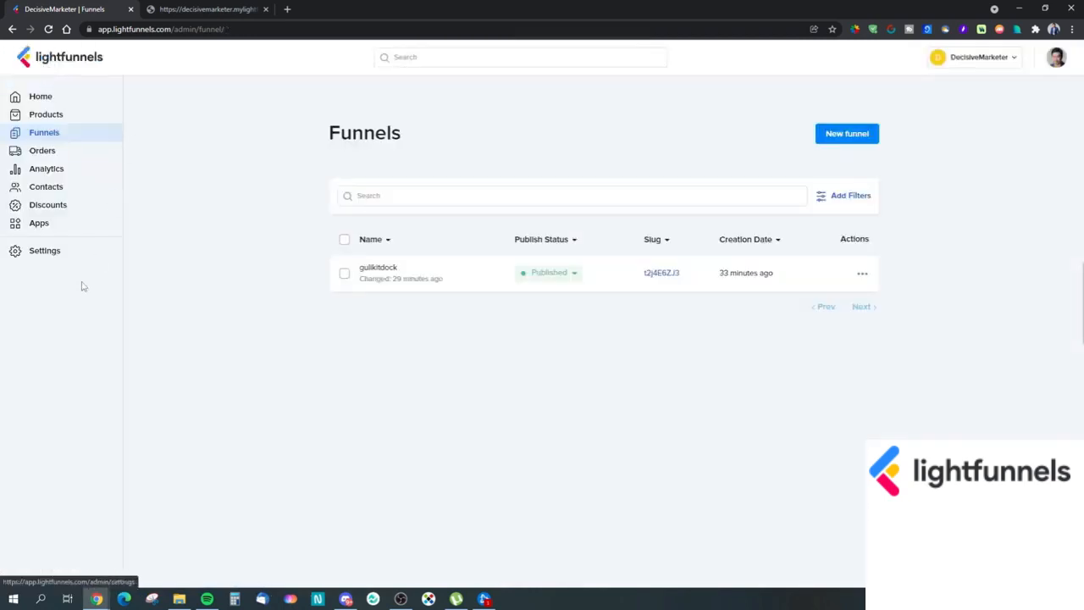
left_click(52, 152)
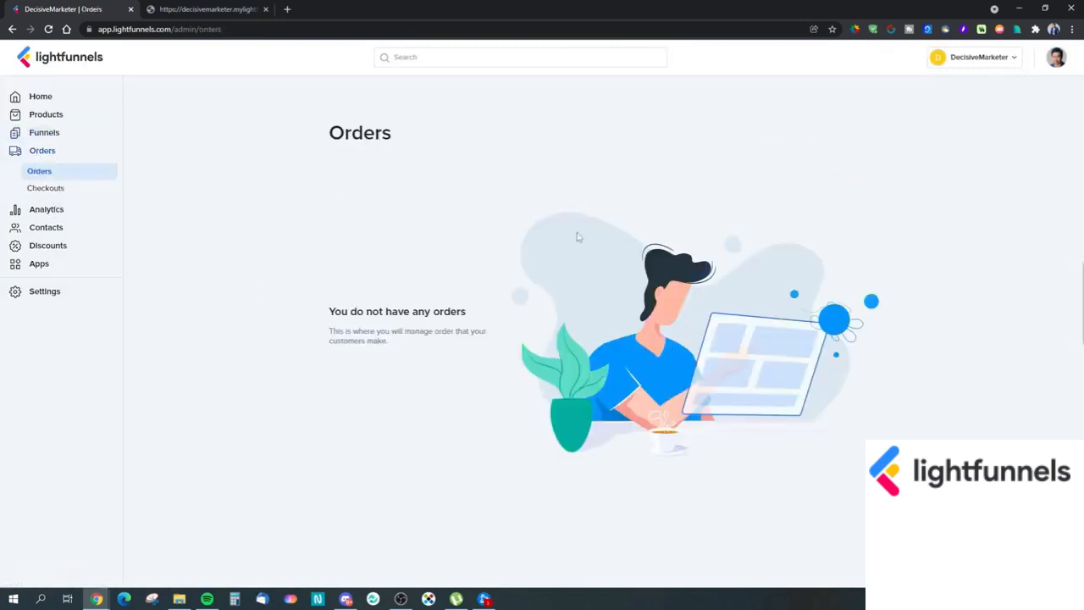
- Look over the abandoned checkouts page and the sales, orders and visits charts on the analytics dashboard
left_click(44, 187)
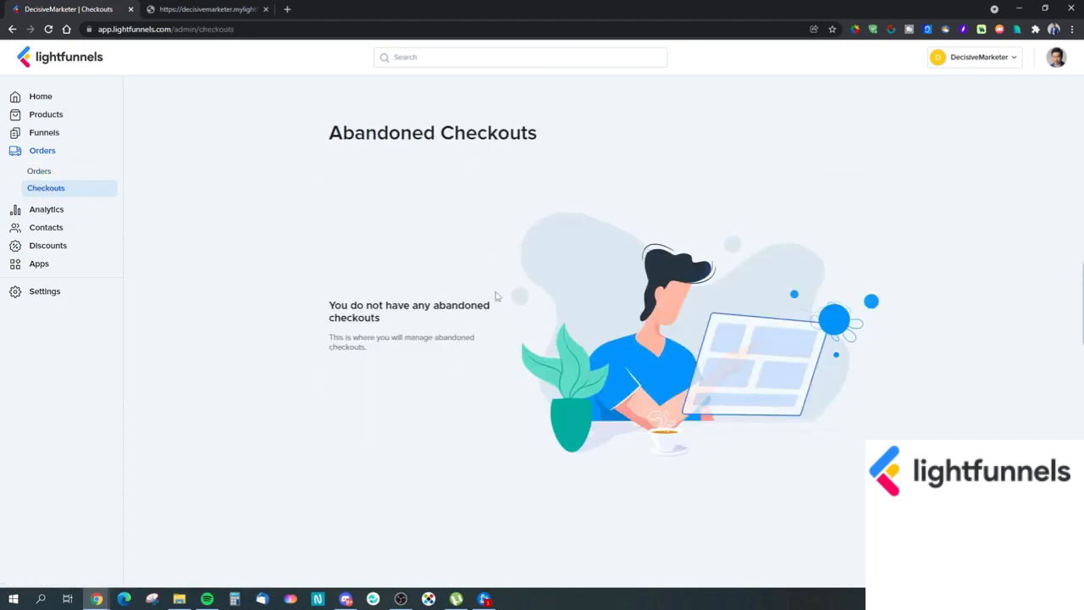
left_click(56, 210)
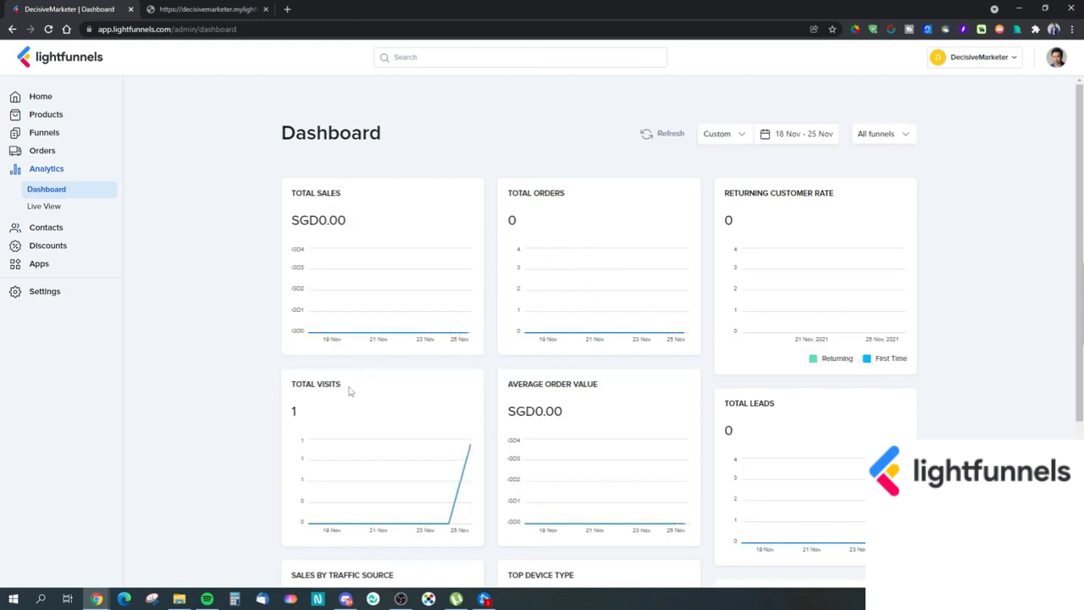
scroll(402, 429, "down", 1)
scroll(401, 429, "down", 2)
scroll(399, 430, "up", 3)
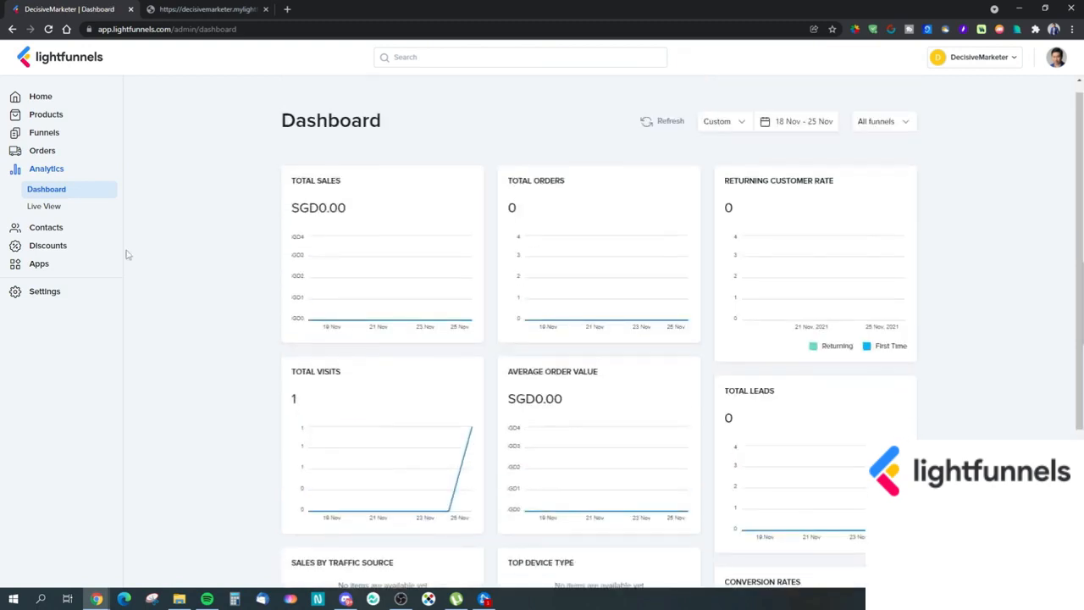
- Open the analytics Live View and rotate the globe to inspect visitors and orders by country
left_click(54, 213)
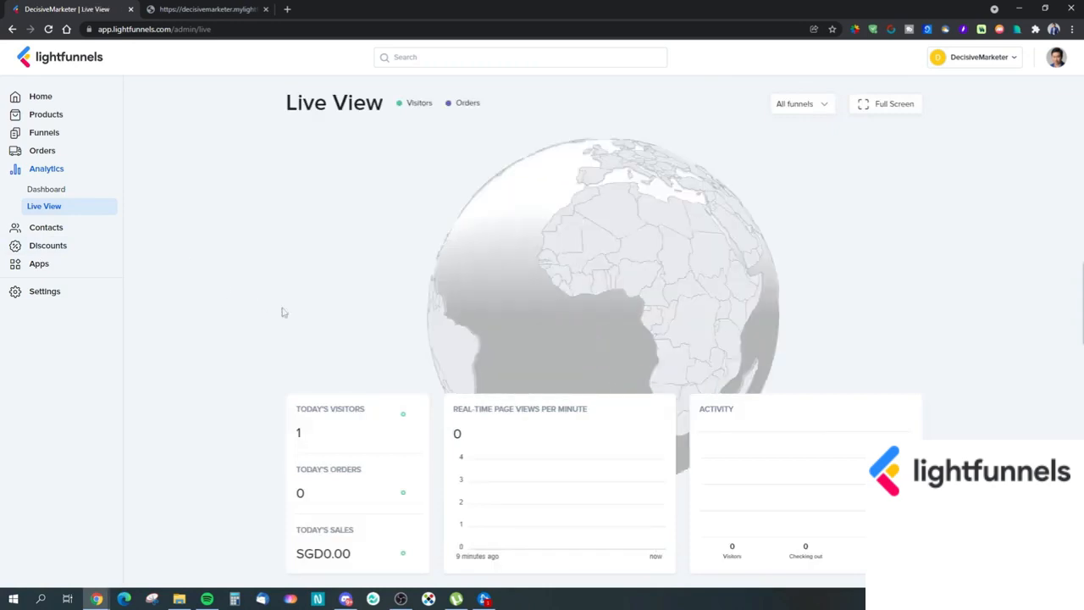
left_click_drag(731, 289, 370, 234)
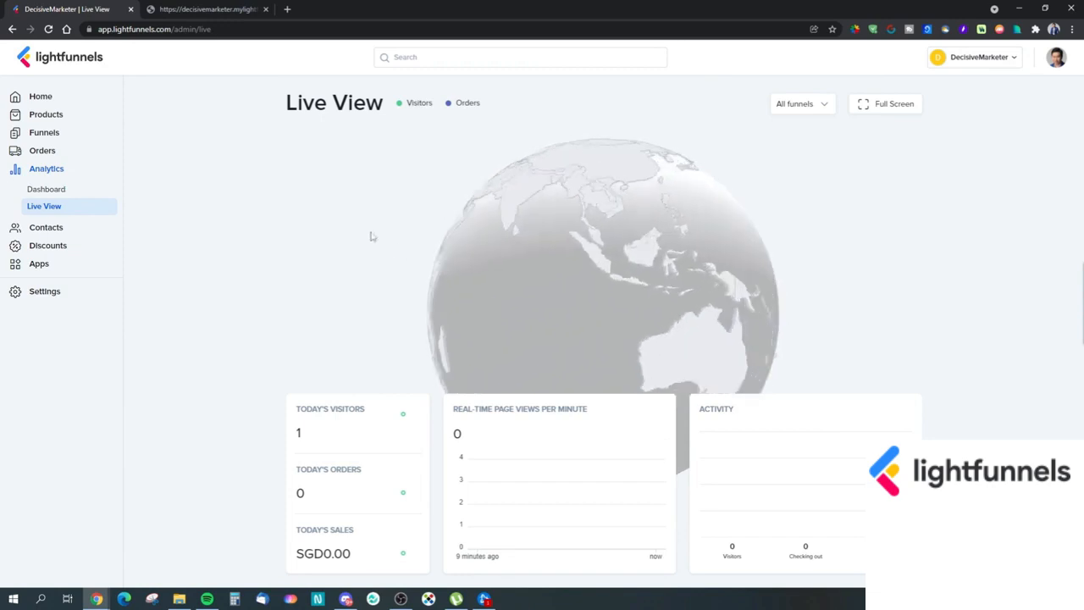
left_click_drag(680, 266, 296, 342)
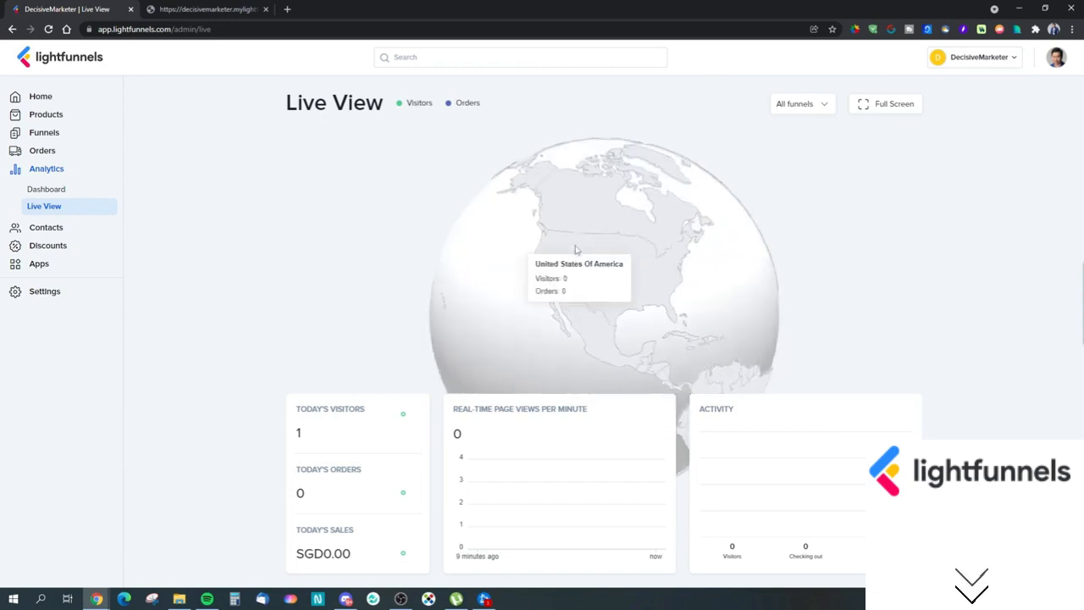
left_click_drag(576, 249, 406, 275)
left_click_drag(601, 228, 406, 157)
left_click_drag(581, 285, 535, 212)
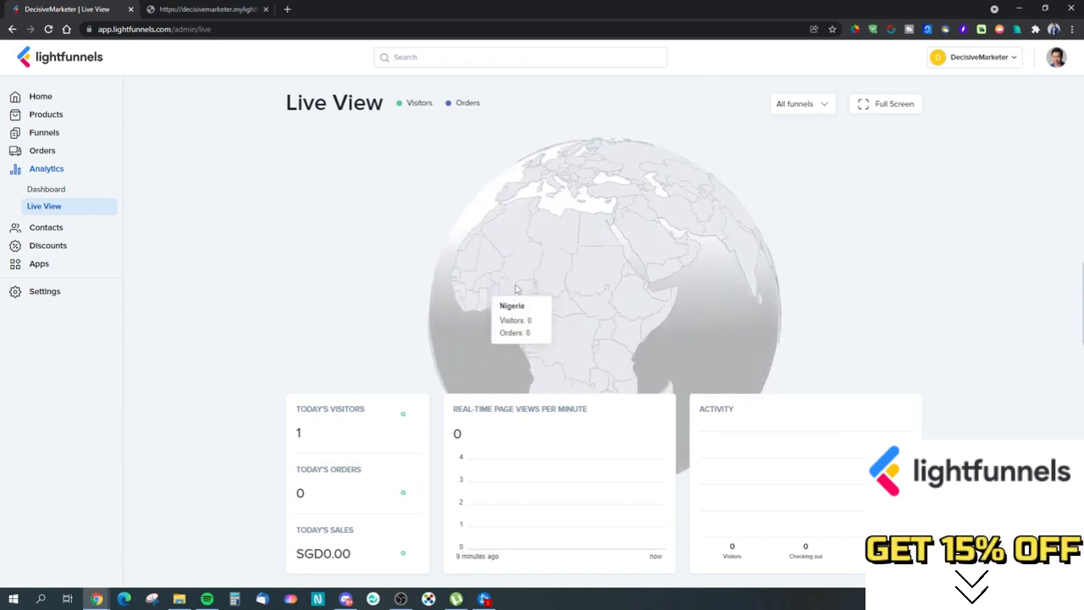
left_click_drag(520, 283, 619, 194)
left_click_drag(535, 281, 647, 290)
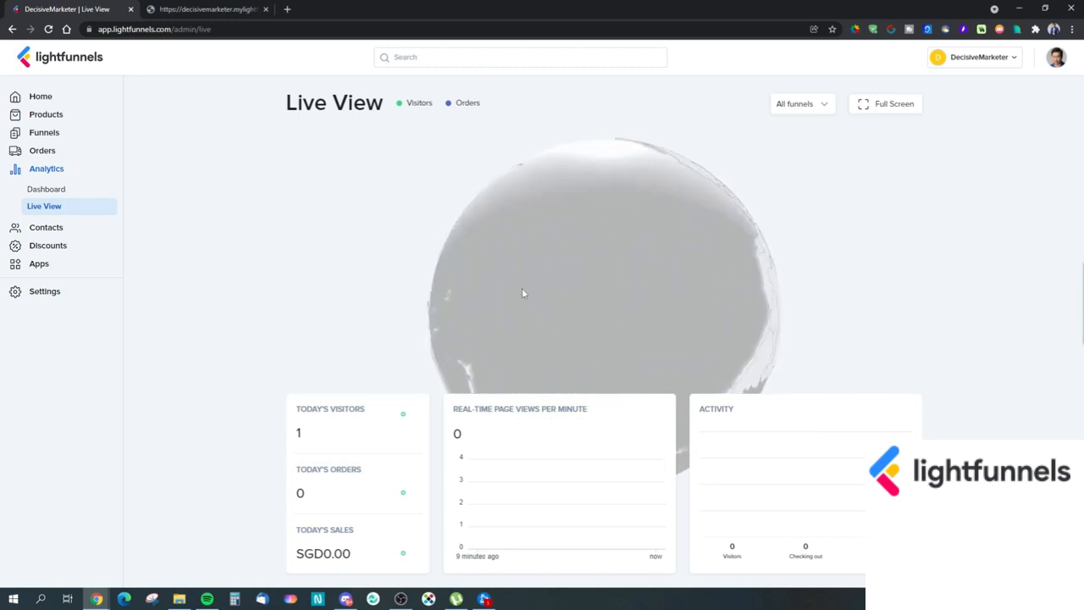
left_click_drag(523, 293, 649, 331)
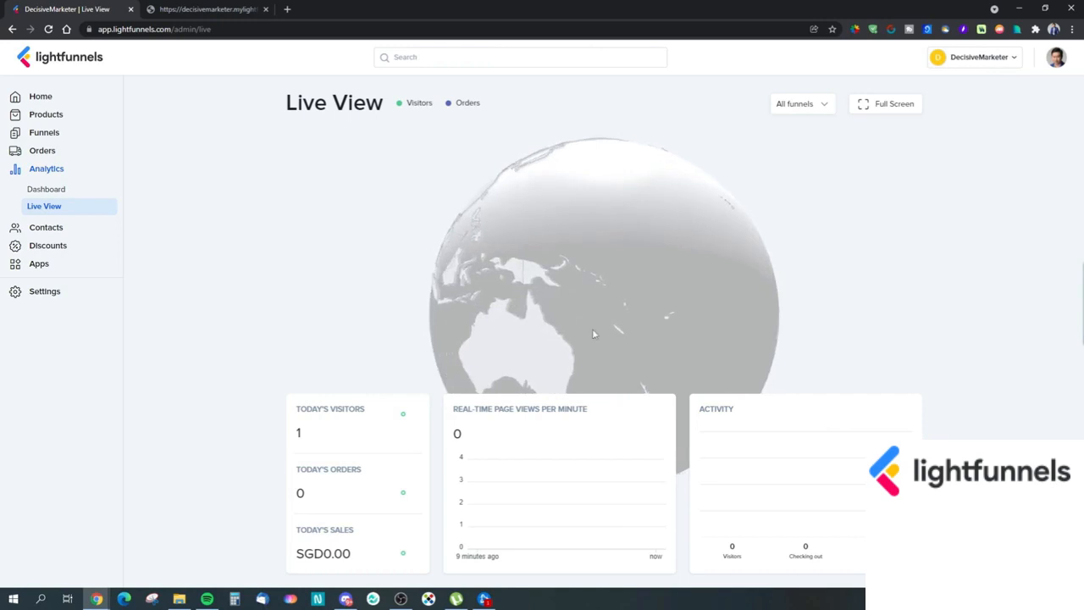
left_click_drag(544, 301, 629, 331)
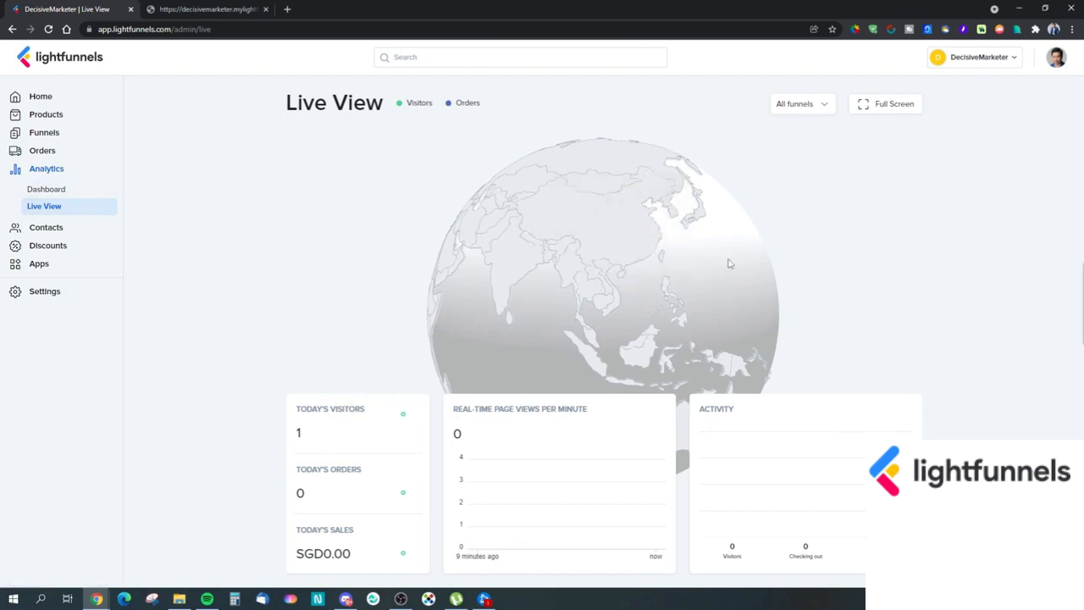
left_click_drag(760, 297, 539, 307)
left_click_drag(602, 288, 361, 250)
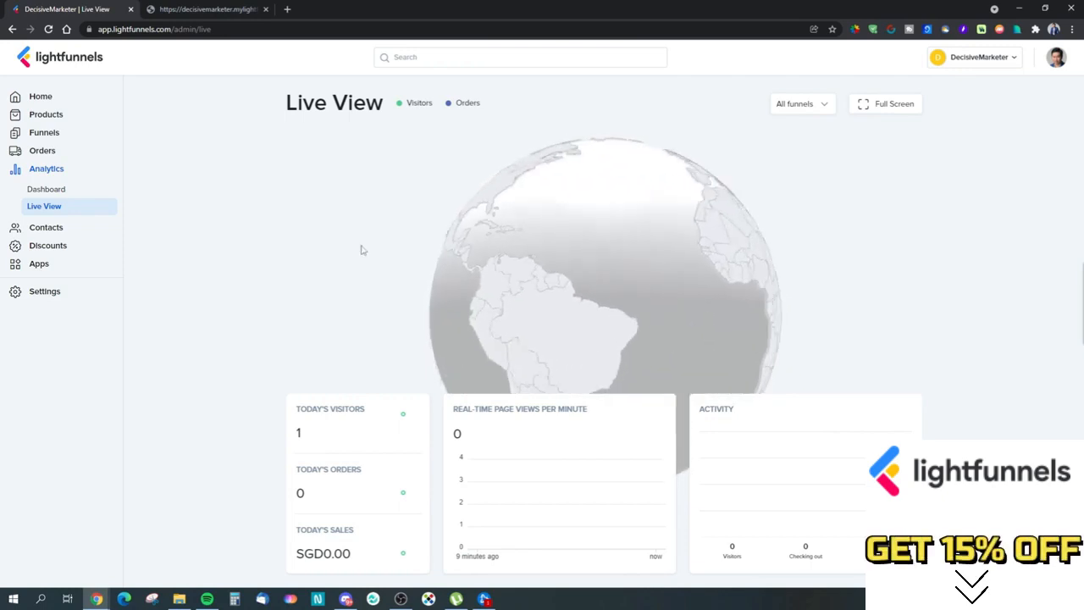
left_click_drag(584, 296, 415, 283)
left_click_drag(613, 253, 585, 275)
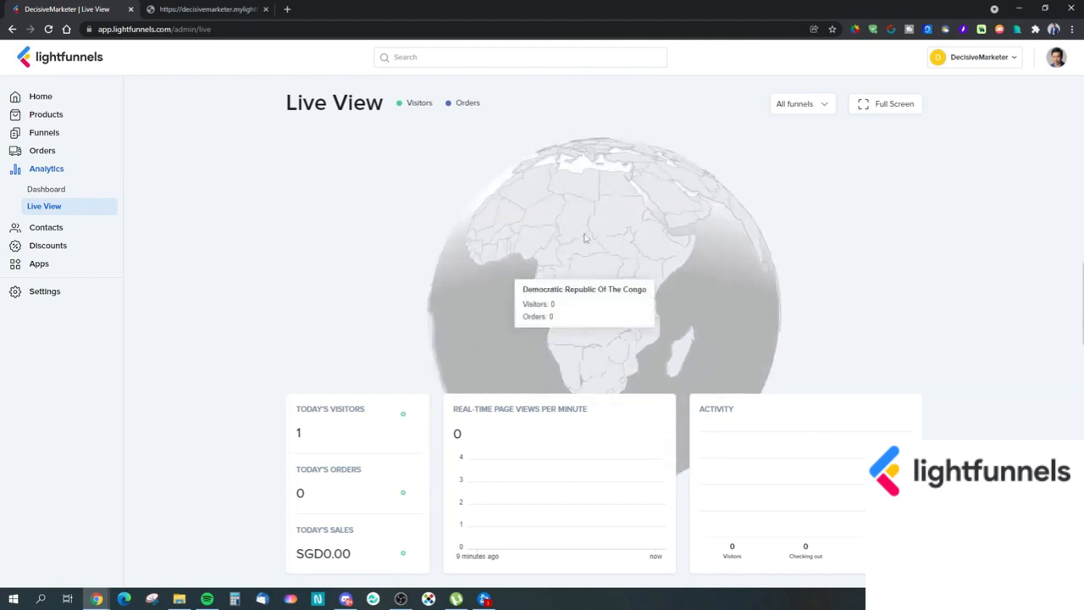
- View the full contacts list and the contact segments page
left_click(41, 227)
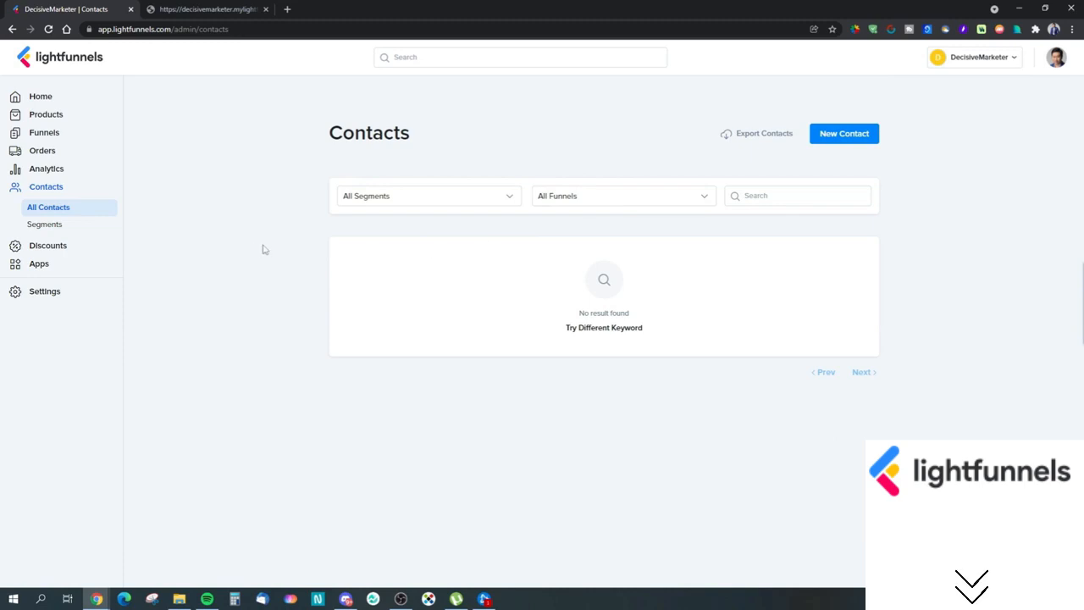
left_click(50, 234)
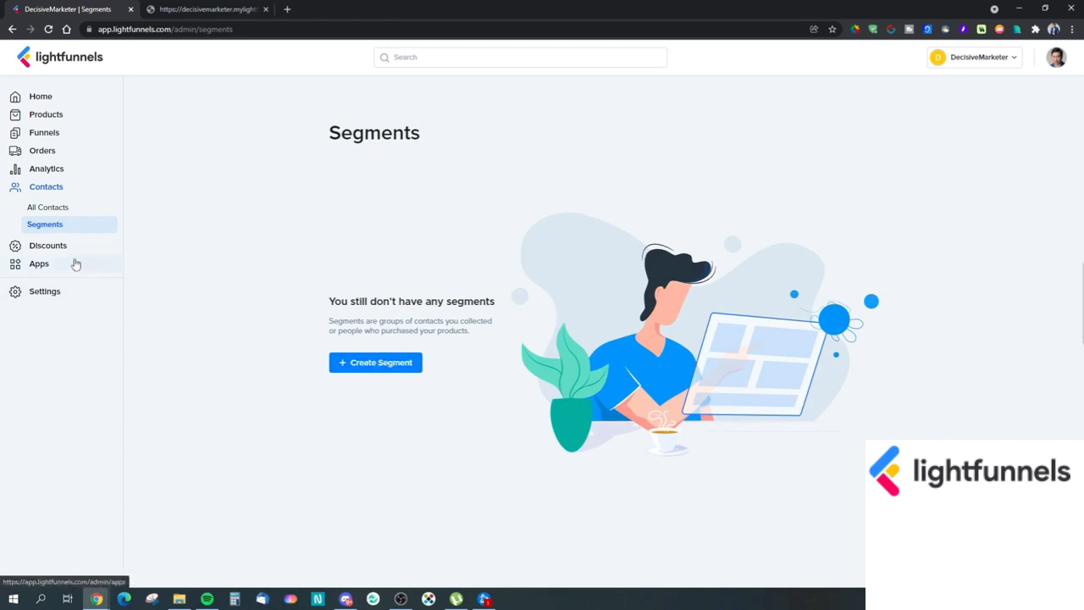
- Open the discounts section and start a new discount, going to its code field
left_click(46, 247)
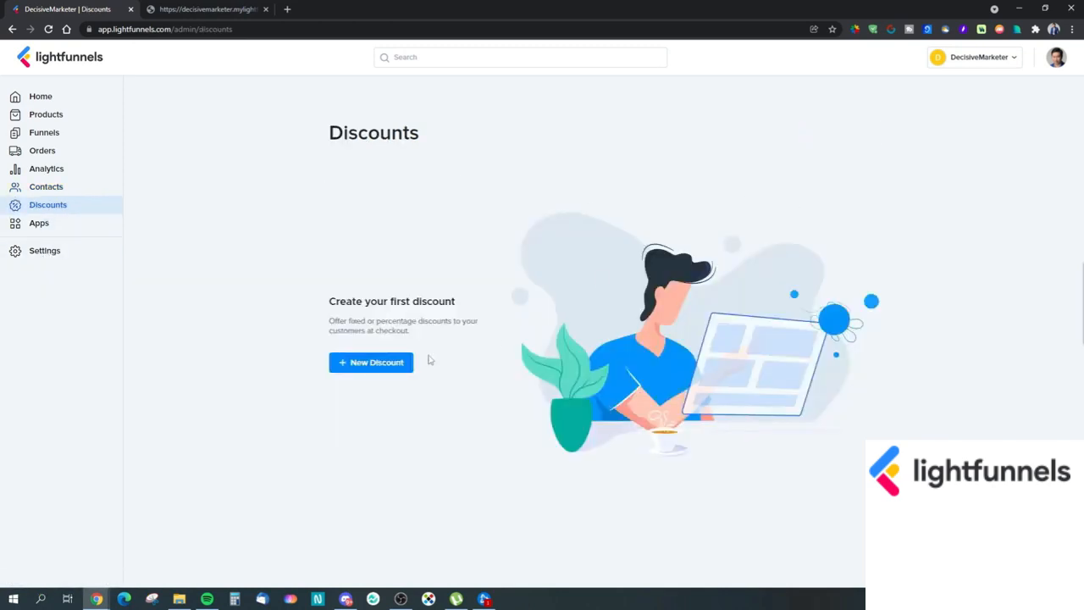
left_click(405, 362)
left_click(434, 218)
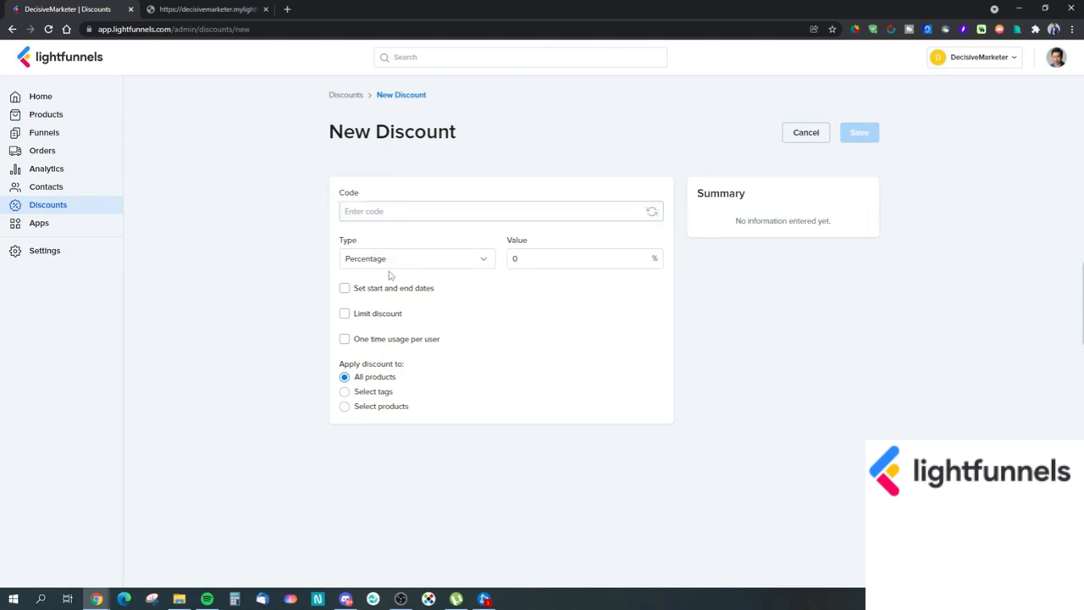
- Try the Fixed discount type and switch back to Percentage to compare how the value is expressed
left_click(382, 259)
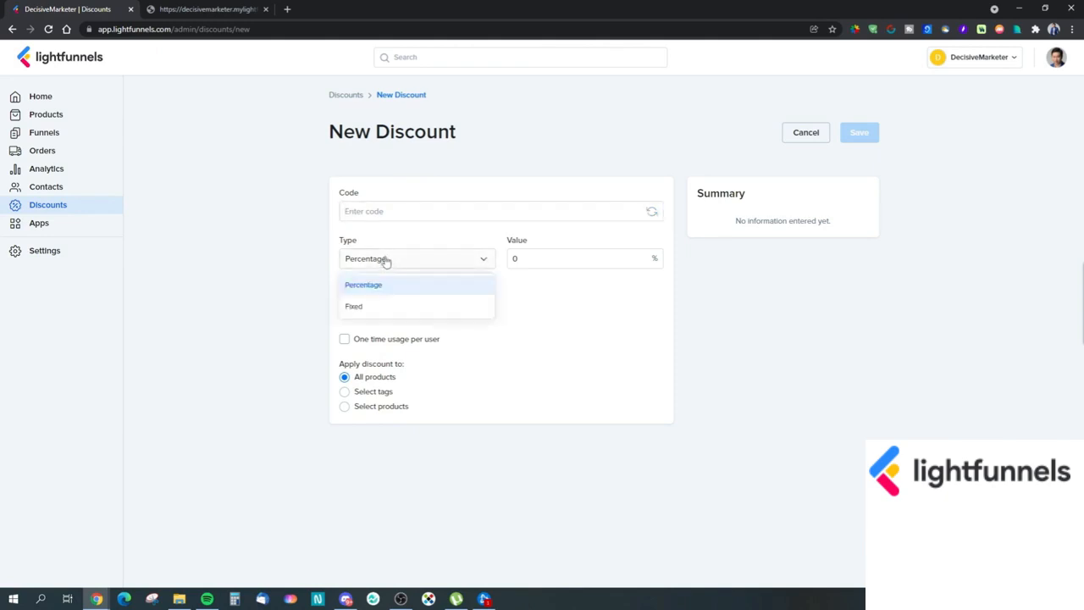
left_click(375, 309)
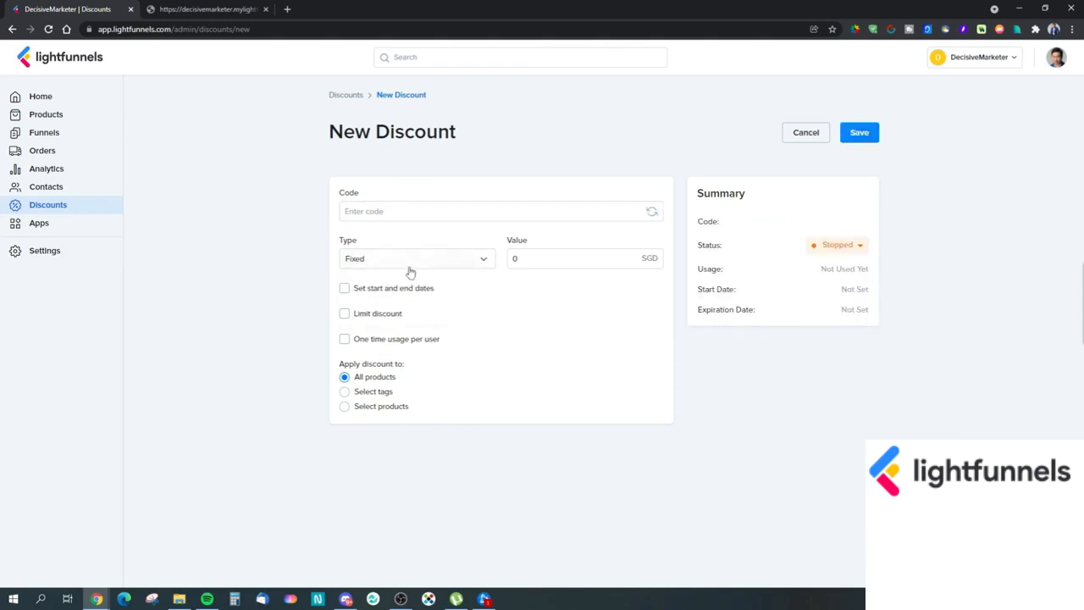
left_click(414, 264)
left_click(424, 286)
left_click(546, 260)
left_click(479, 261)
left_click(463, 310)
left_click(481, 269)
left_click(471, 285)
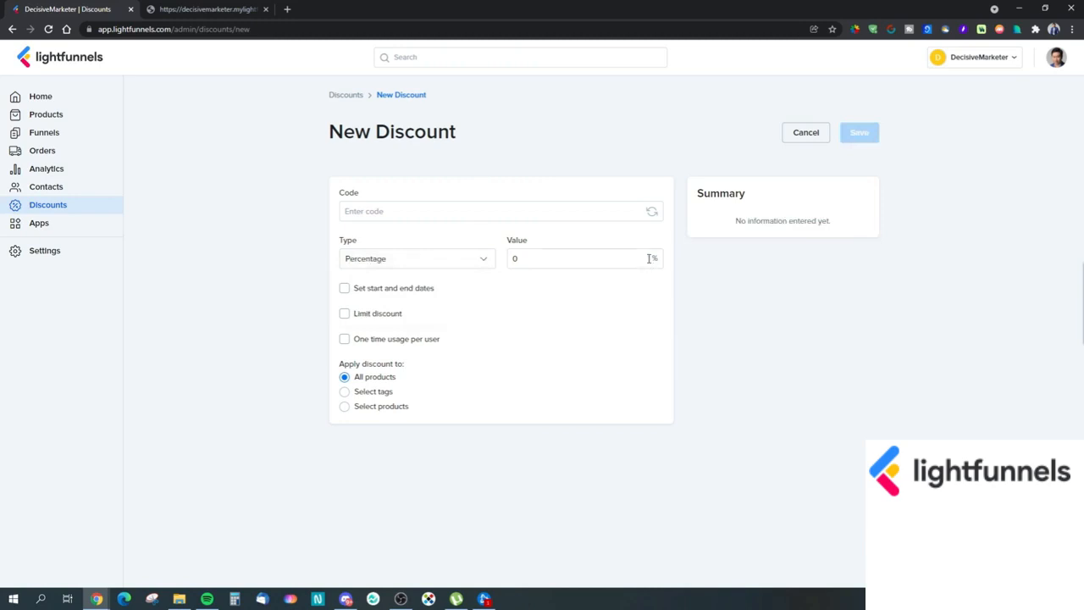
- Try the start and end dates, Limit discount and One time usage per user options, switching each off again
left_click(408, 293)
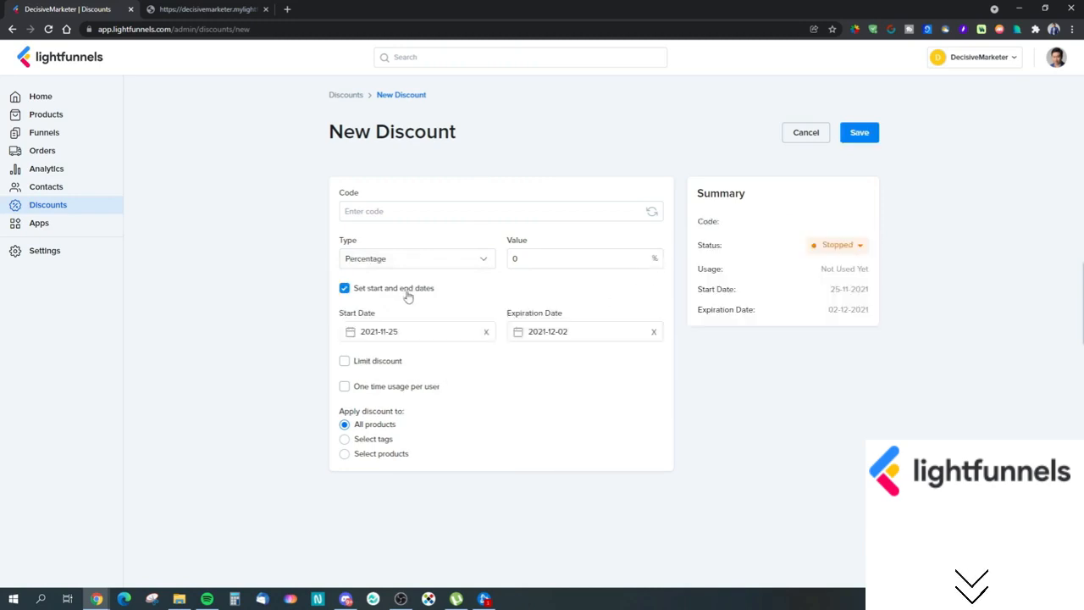
left_click(406, 293)
left_click(389, 316)
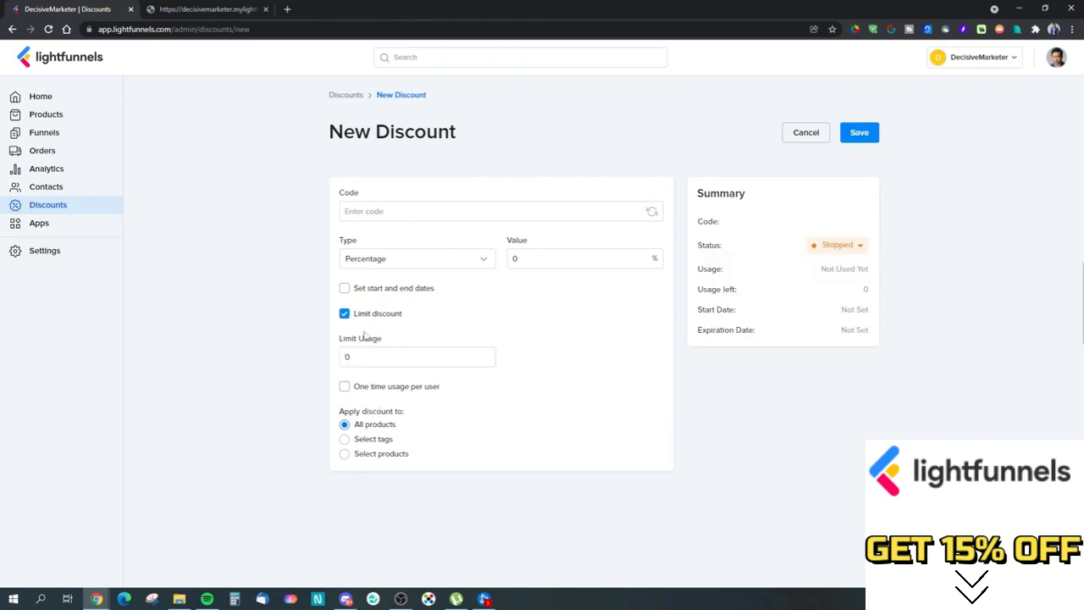
left_click(375, 317)
left_click(390, 339)
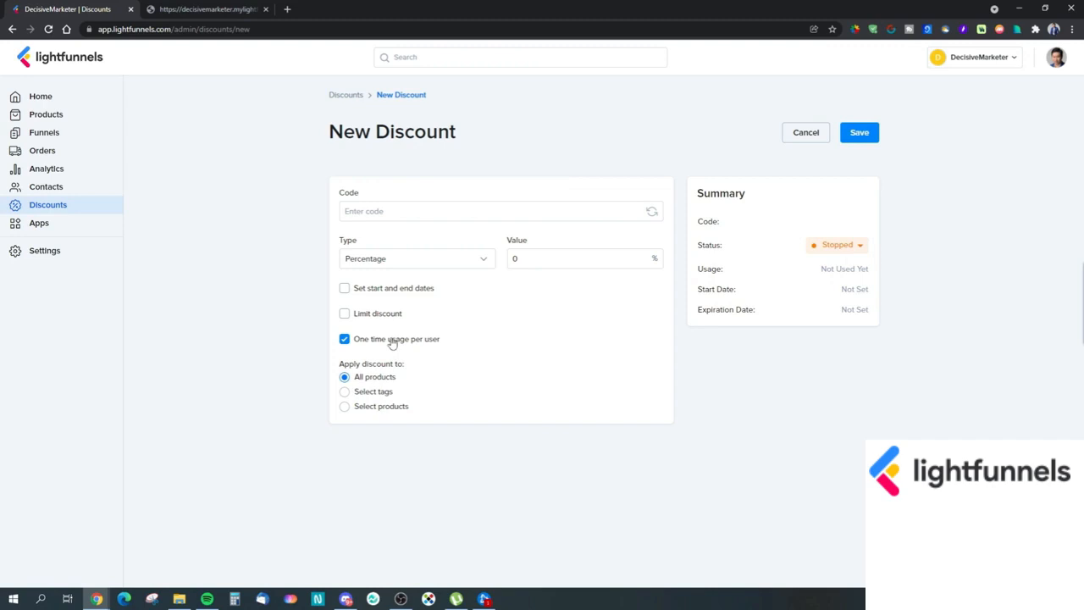
left_click(392, 341)
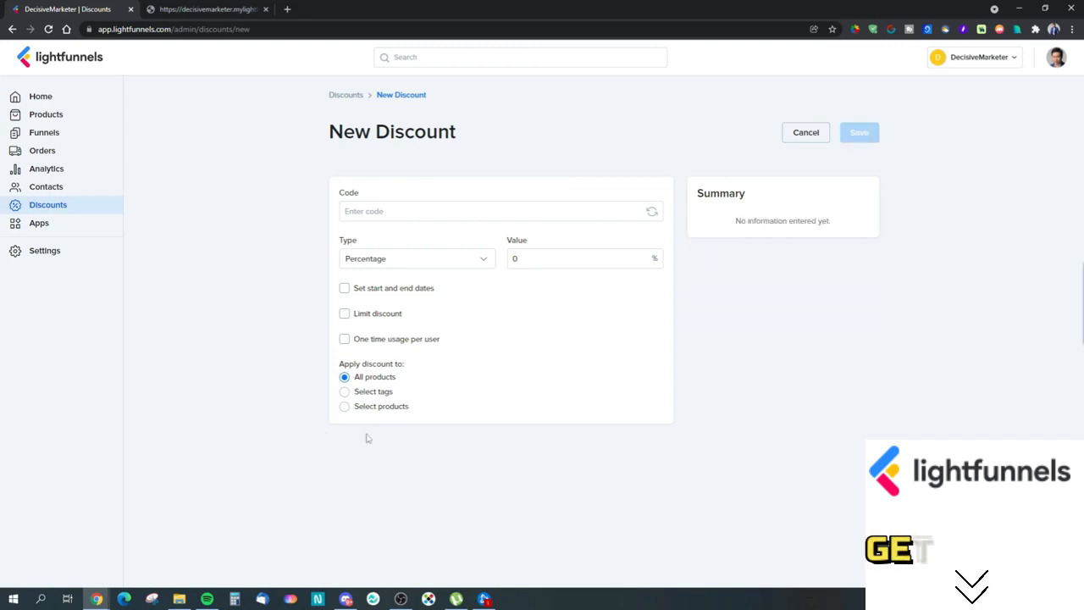
- Try applying the discount to tags or selected products, return to All products, and toggle Limit discount on and off
left_click(377, 395)
left_click(370, 421)
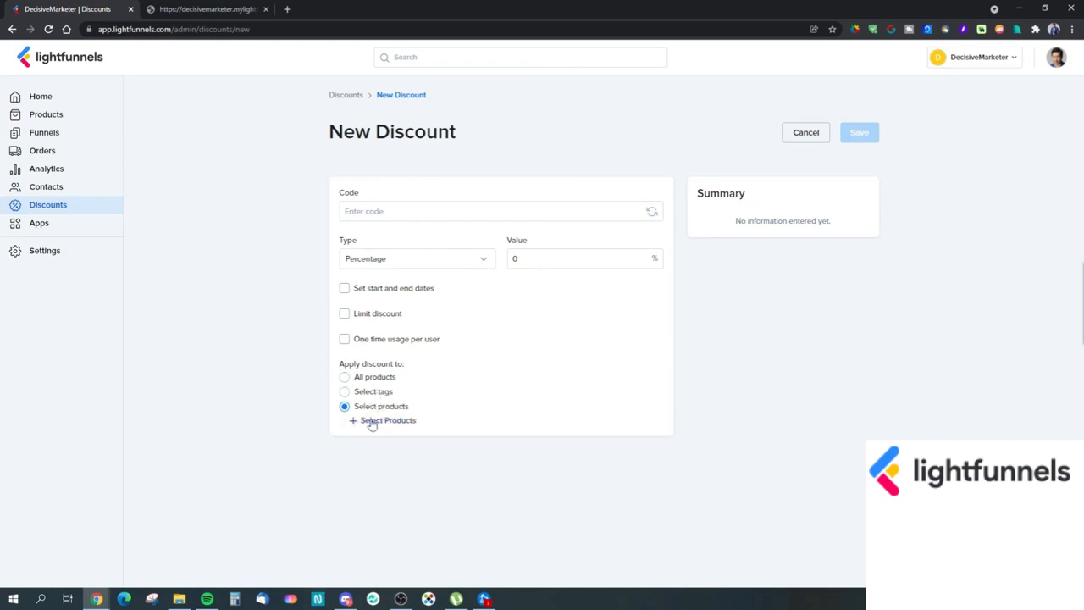
left_click(360, 379)
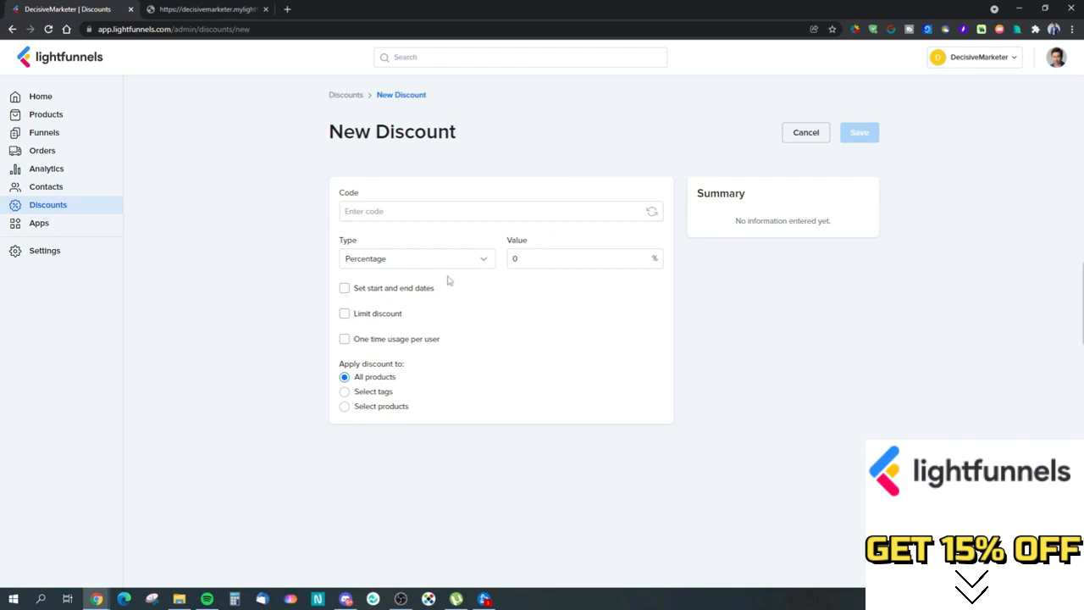
left_click(388, 314)
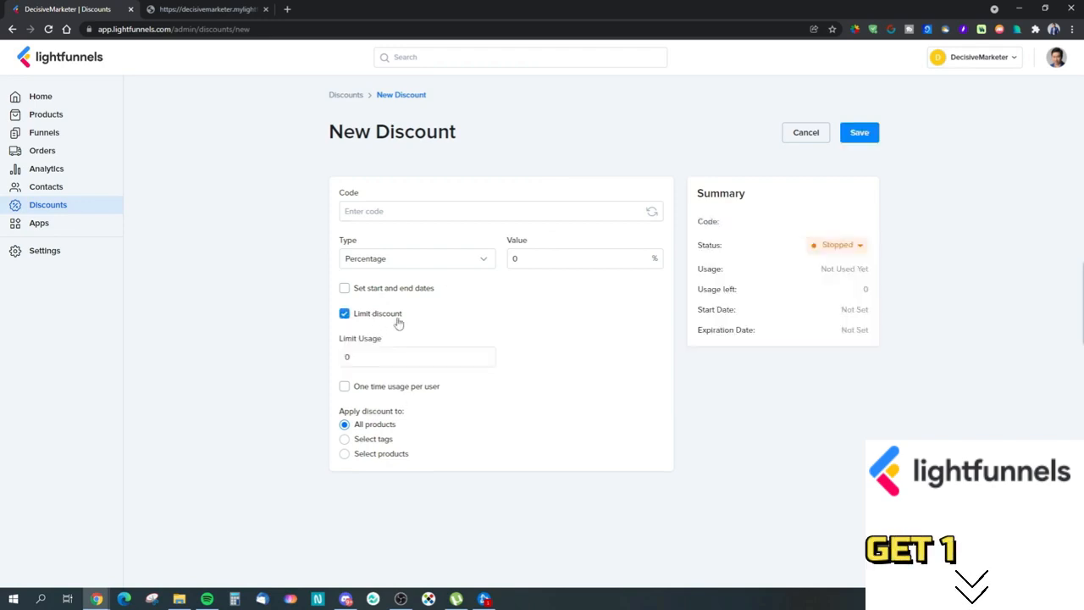
left_click(356, 314)
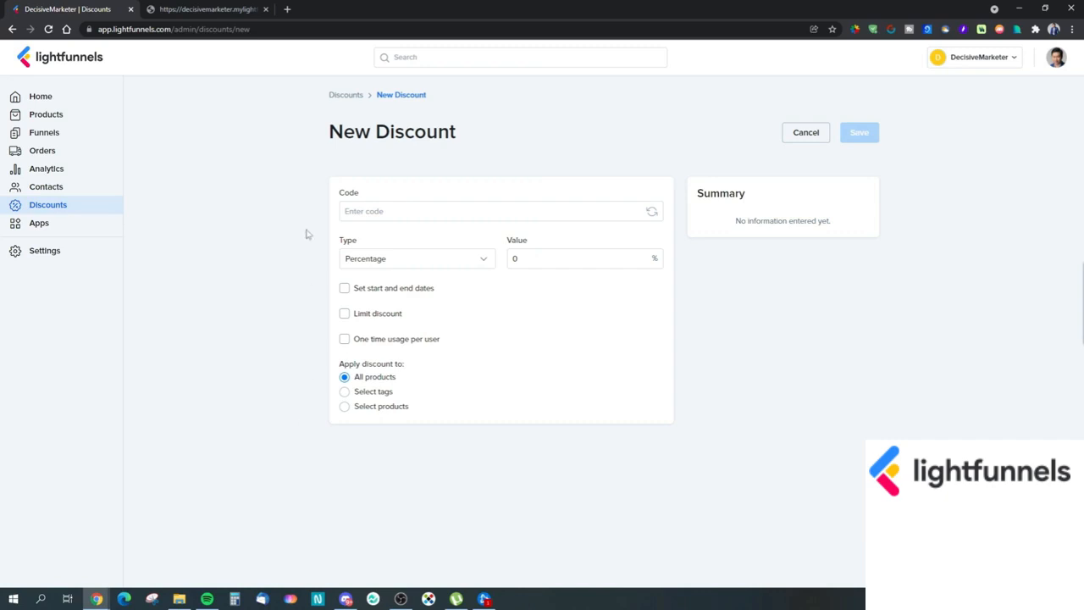
- Revisit the products, discounts and contacts pages and reopen a blank new discount form
left_click(51, 115)
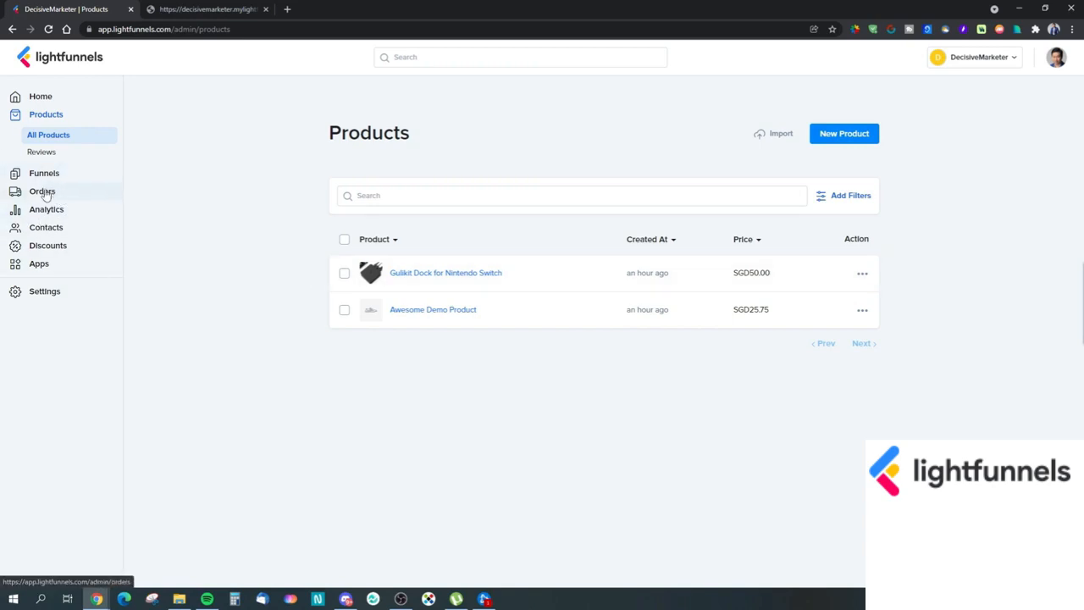
left_click(60, 244)
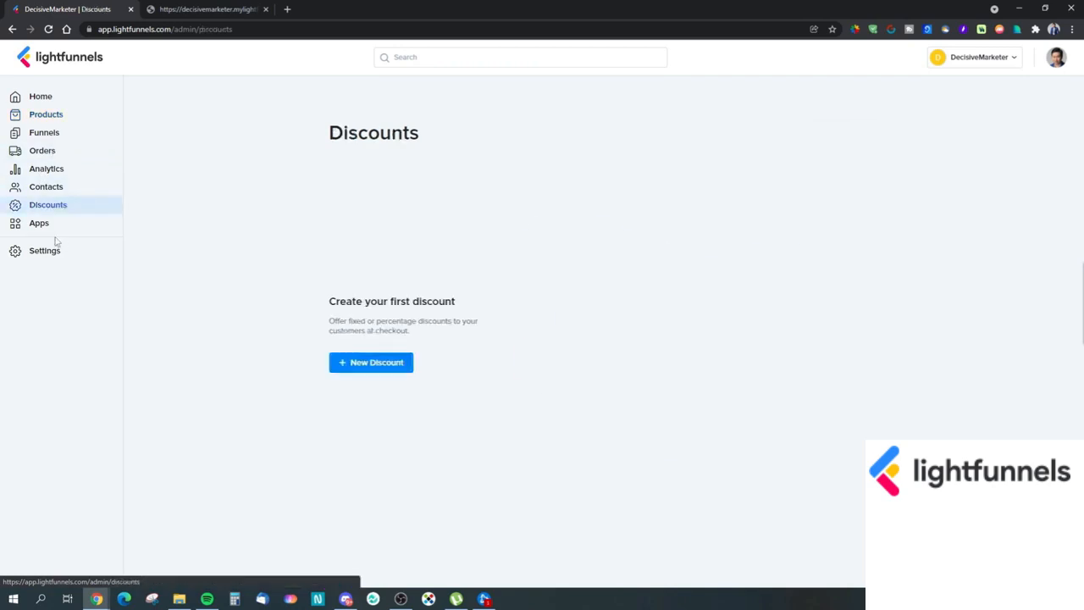
left_click(71, 193)
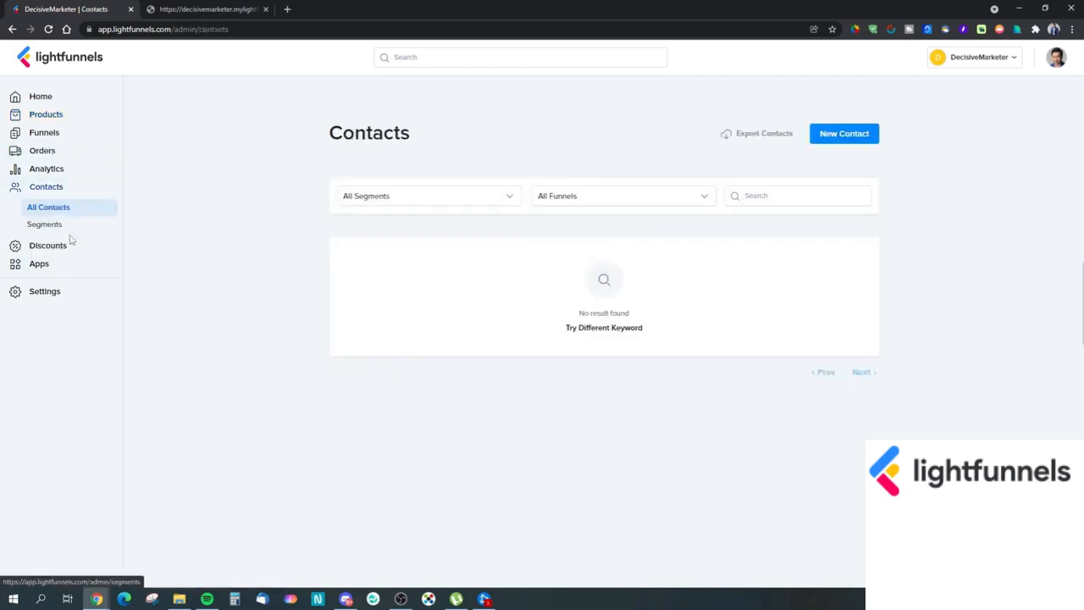
left_click(67, 243)
left_click(373, 366)
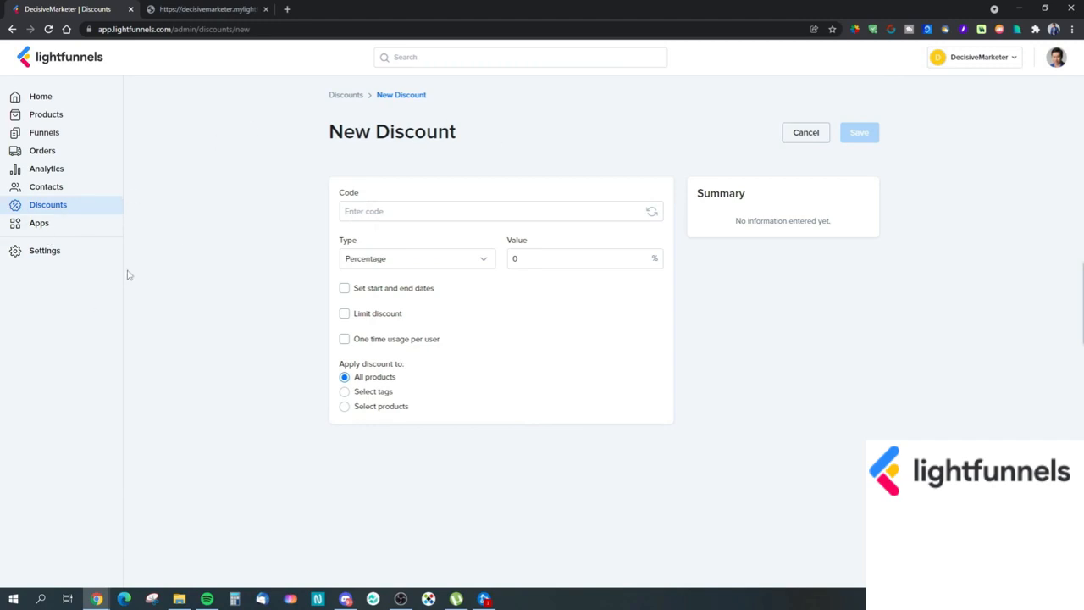
- Review the installed apps and the integrations available to install in the apps section
left_click(40, 223)
scroll(805, 436, "down", 1)
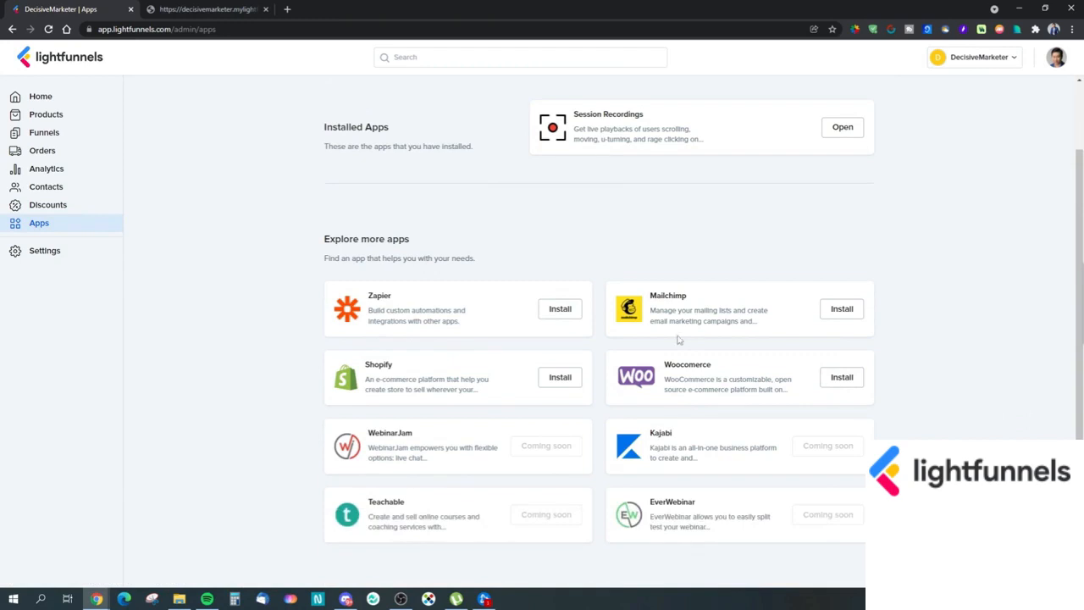
scroll(664, 347, "up", 1)
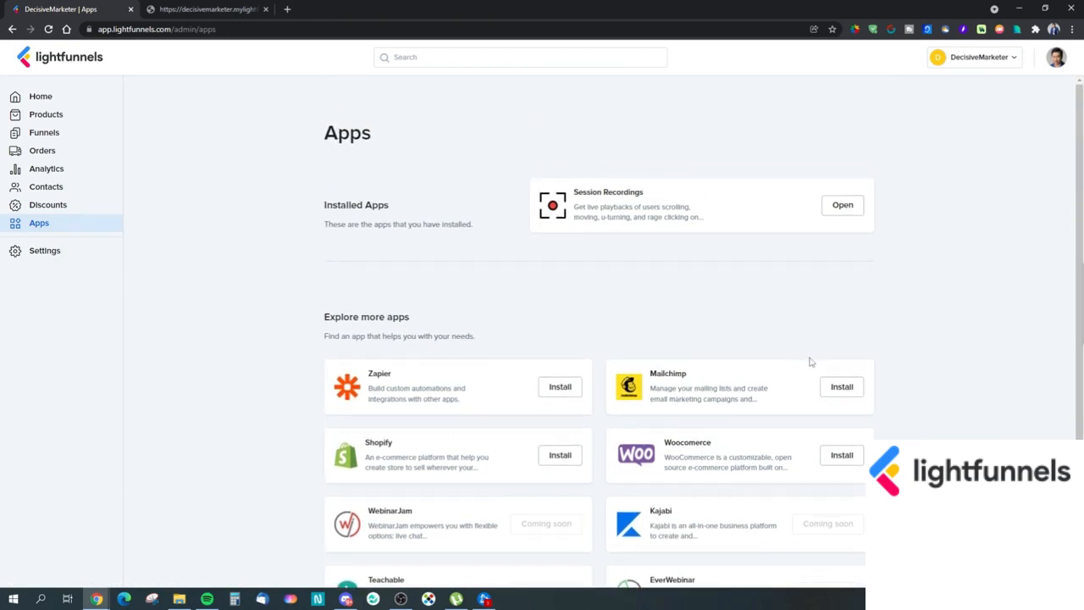
scroll(883, 370, "down", 1)
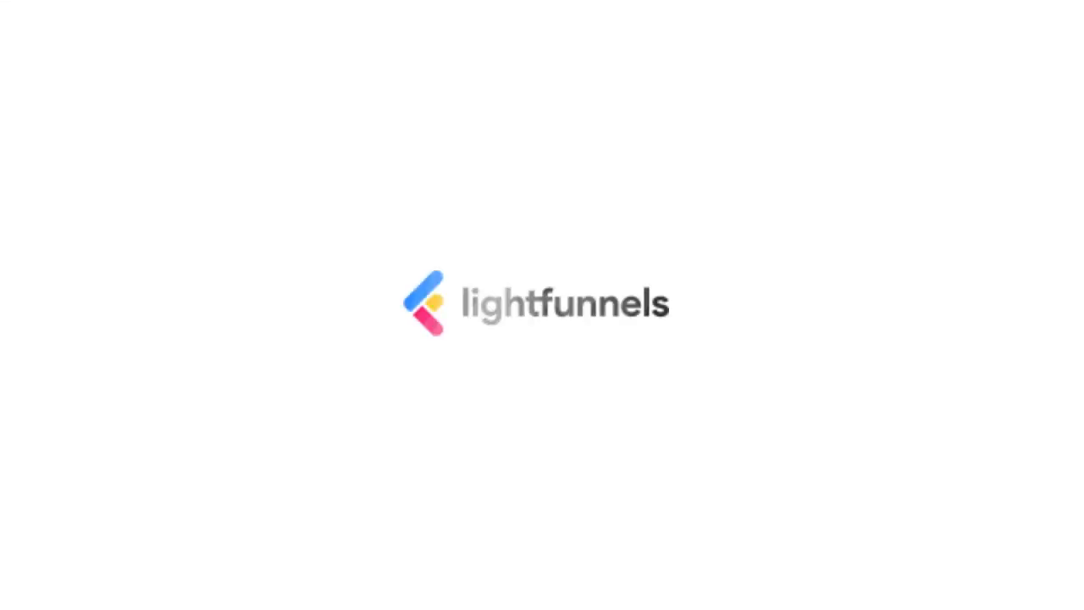